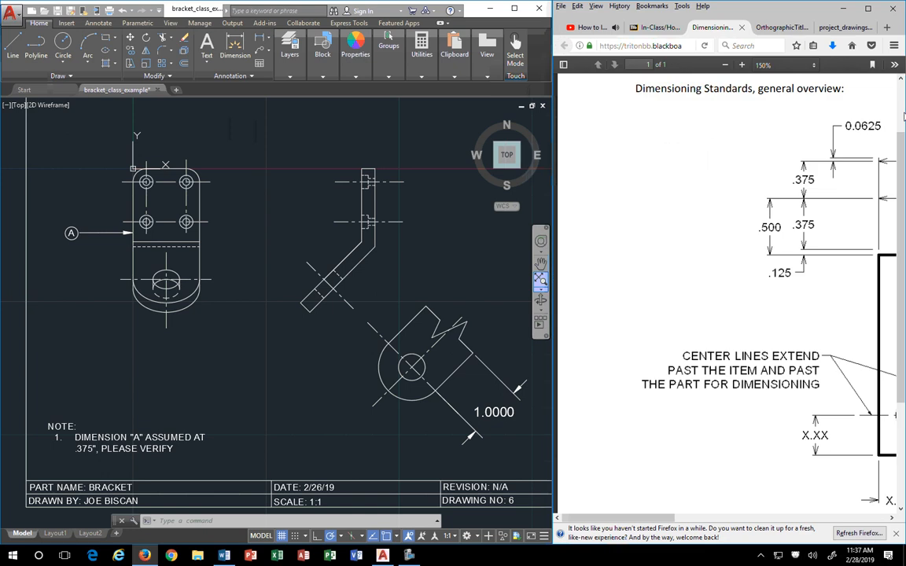
# Examine the isometric bracket reference sheet and inspect the AutoCAD bracket views, break line and circled "A" leader.
pyautogui.click(789, 30)
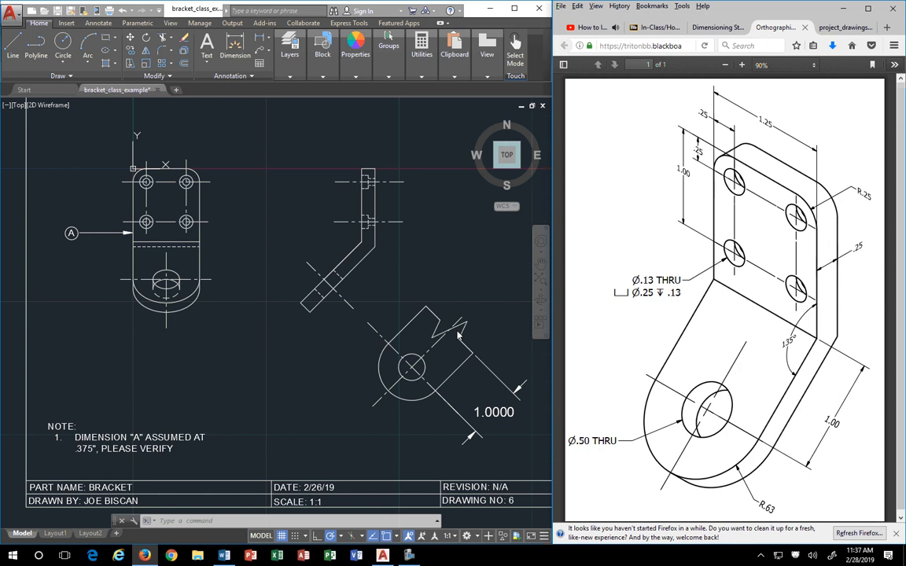
pyautogui.scroll(5, 422, 337)
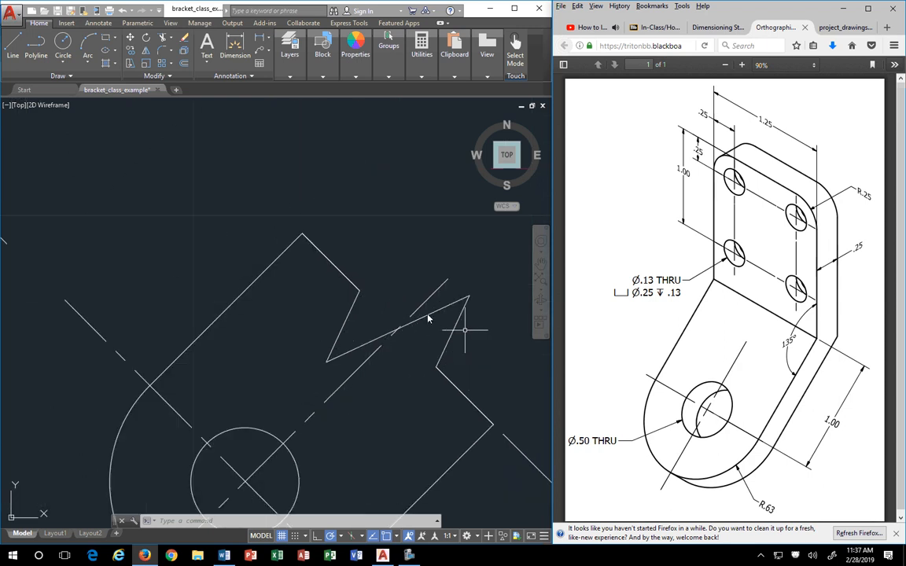
pyautogui.click(429, 314)
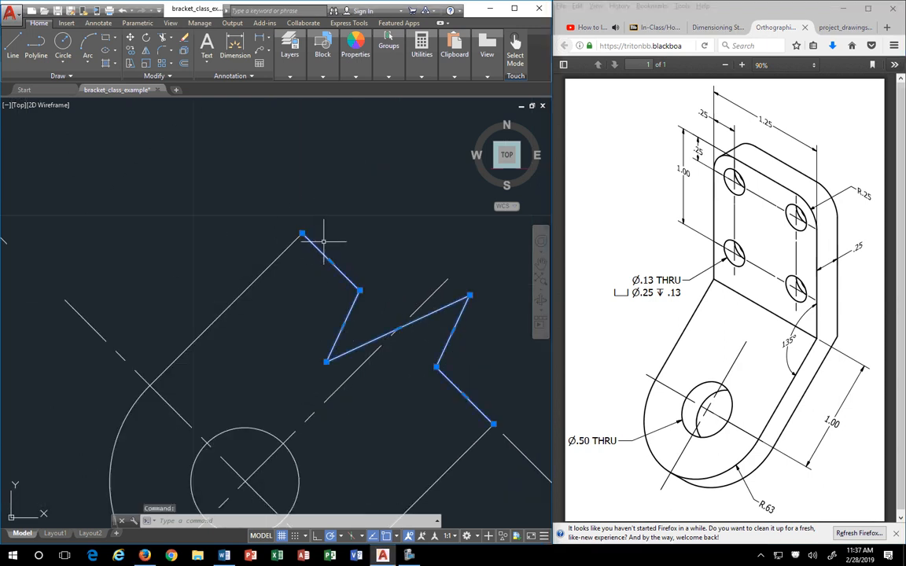
pyautogui.scroll(-8, 406, 296)
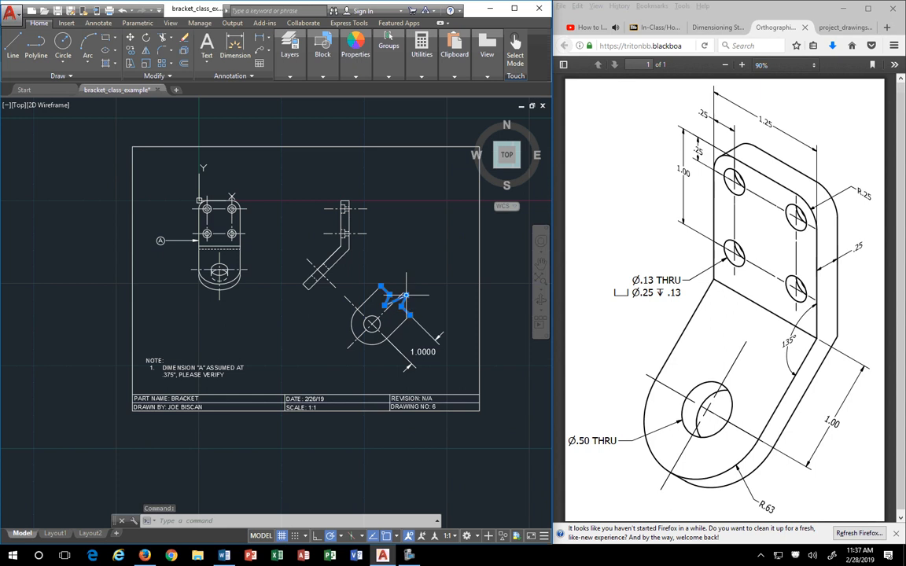
pyautogui.press('Escape')
pyautogui.scroll(4, 378, 303)
pyautogui.moveTo(159, 233); pyautogui.dragTo(188, 288, button='middle')
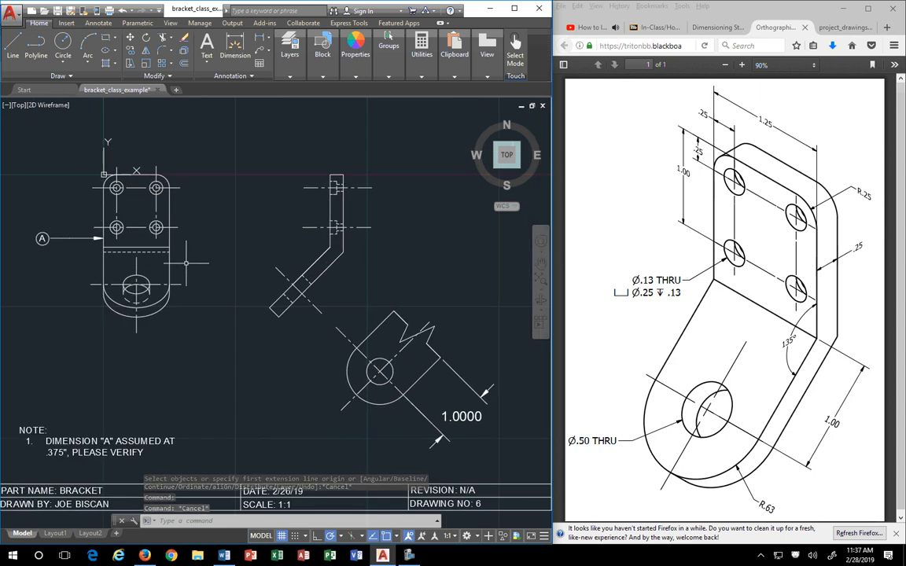
pyautogui.scroll(4, 184, 258)
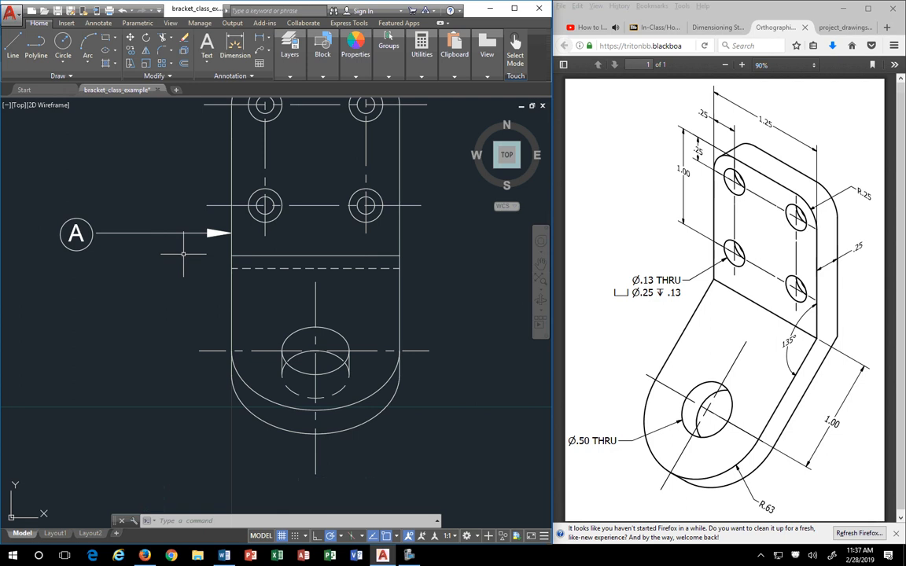
pyautogui.scroll(-4, 103, 254)
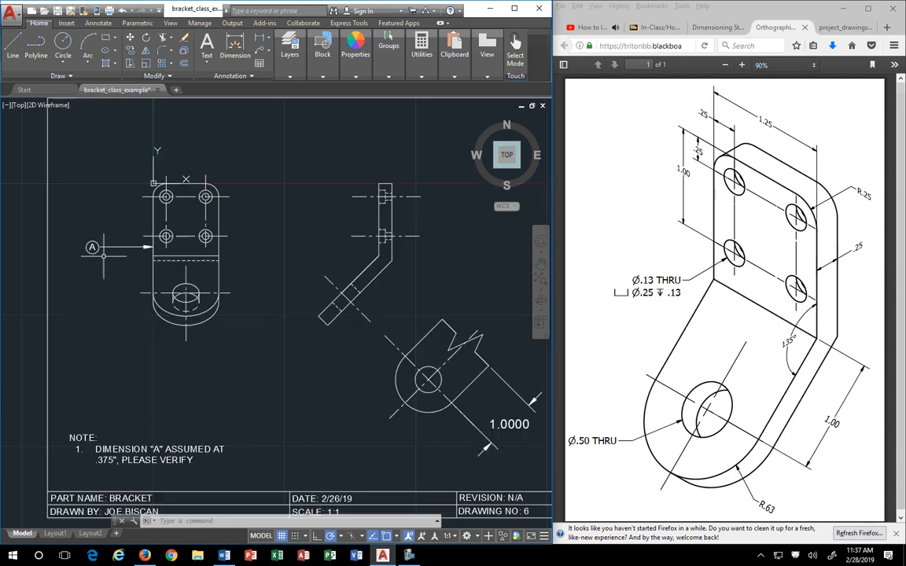
pyautogui.moveTo(103, 255); pyautogui.dragTo(135, 218, button='middle')
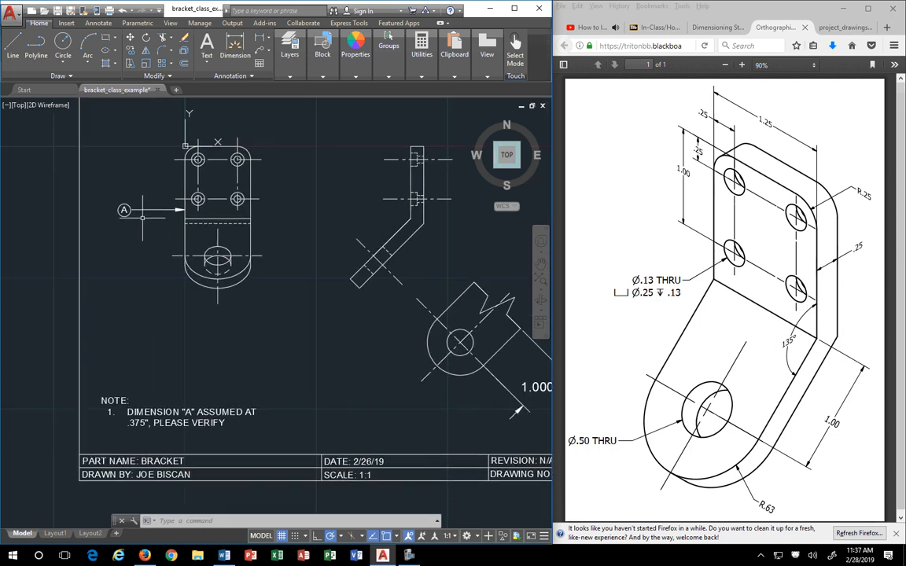
pyautogui.click(179, 209)
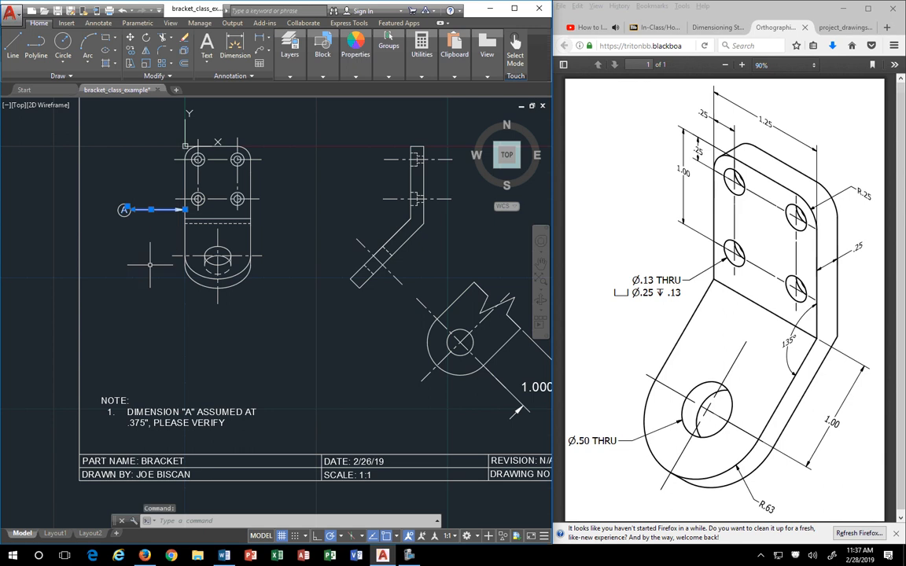
pyautogui.press('Delete')
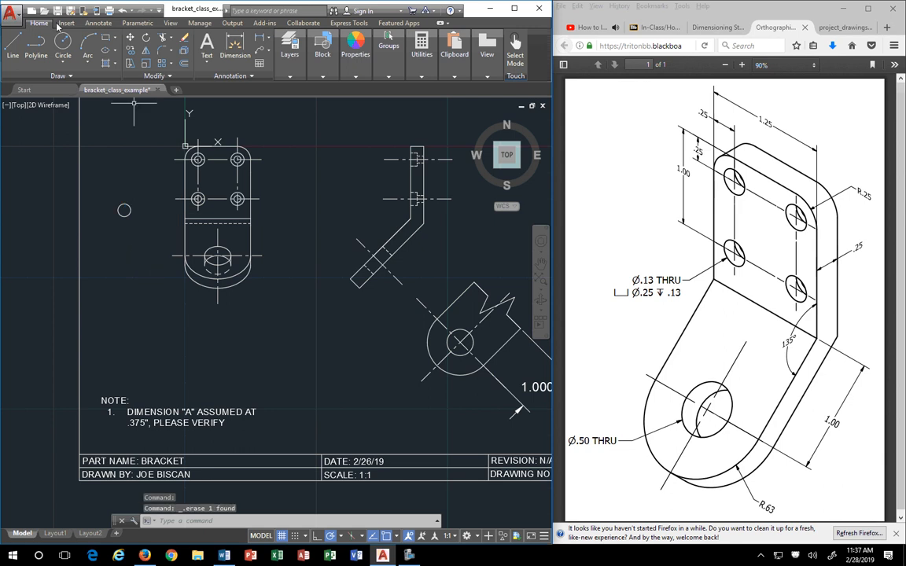
pyautogui.click(119, 10)
# Delete the circled "A" label together with its leader arrow beside the front view of the bracket.
pyautogui.scroll(4, 139, 212)
pyautogui.click(170, 271)
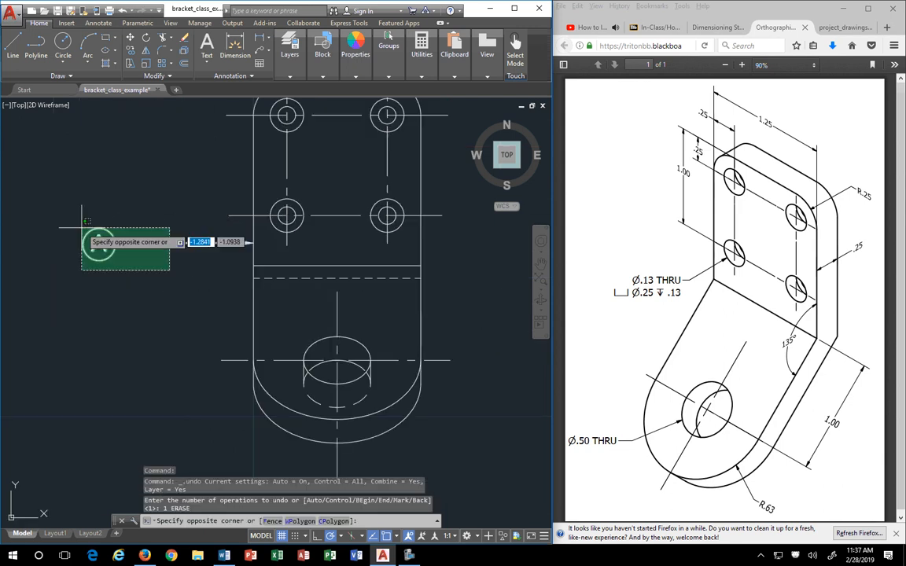
pyautogui.click(130, 272)
pyautogui.click(125, 243)
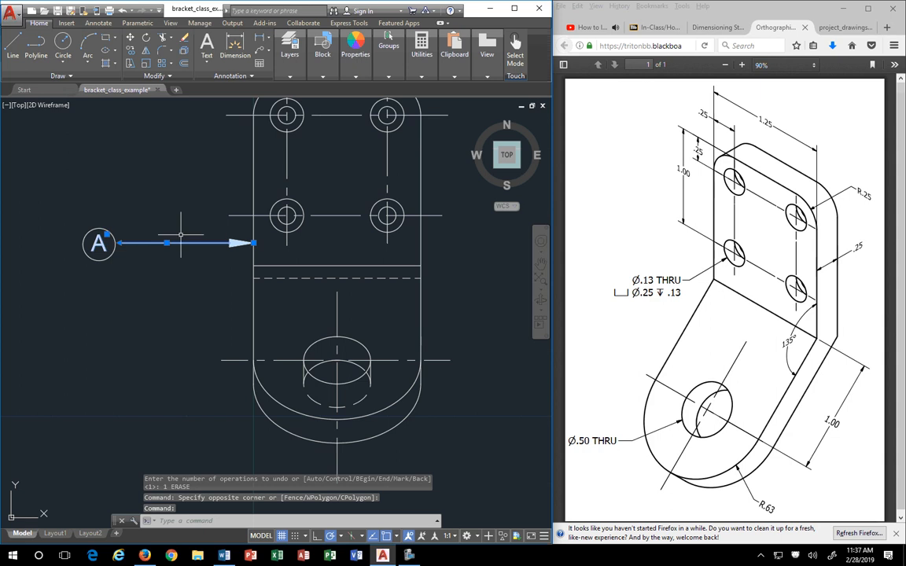
pyautogui.moveTo(218, 267); pyautogui.dragTo(235, 207, button='middle')
pyautogui.scroll(-2, 223, 244)
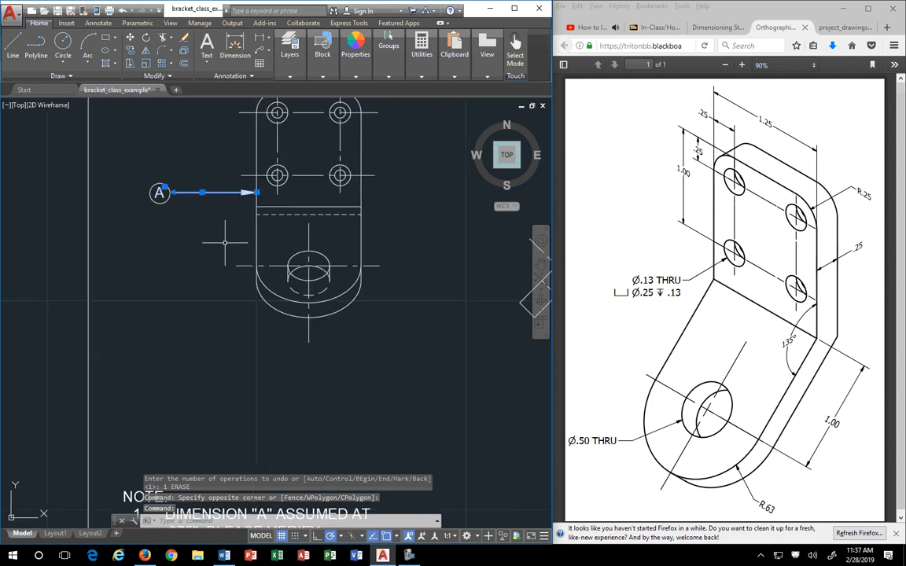
pyautogui.moveTo(223, 245); pyautogui.dragTo(213, 190, button='middle')
pyautogui.click(614, 220)
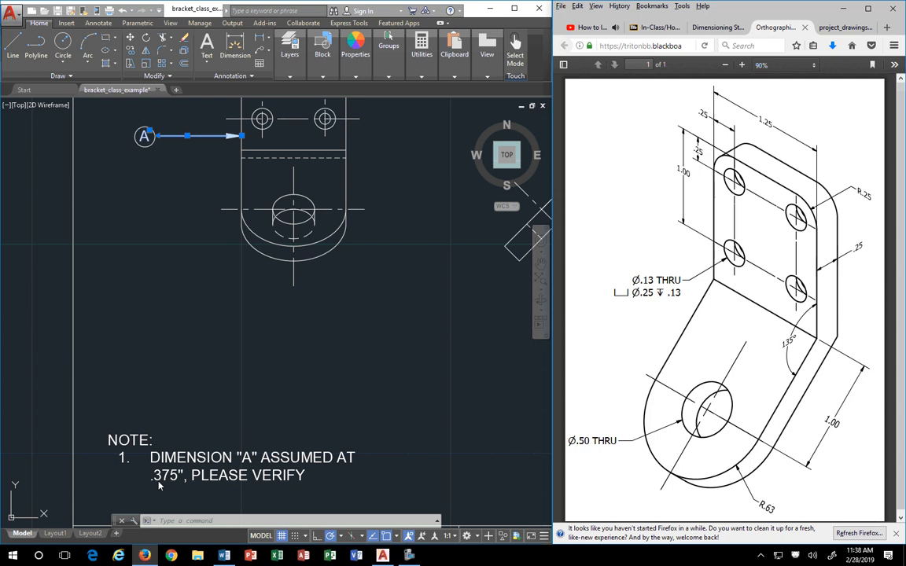
pyautogui.click(178, 133)
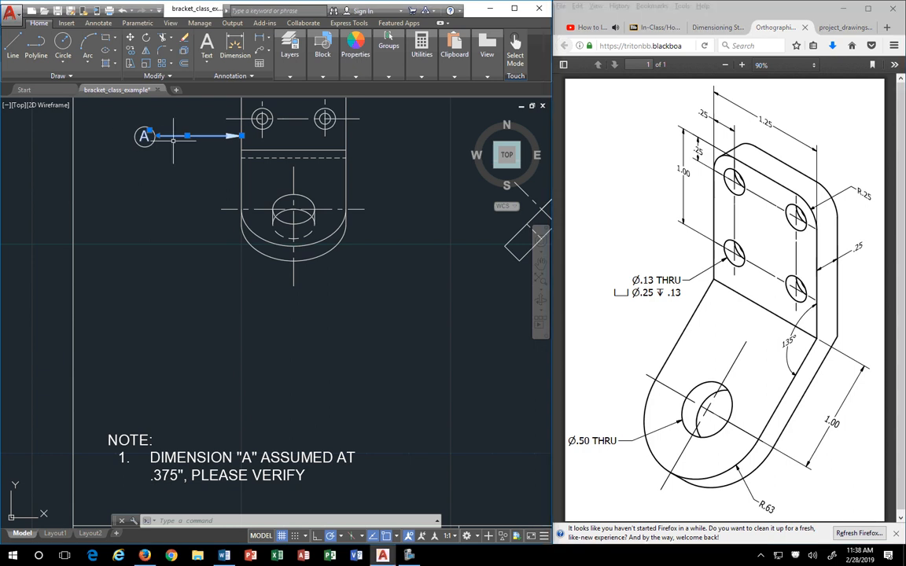
pyautogui.click(127, 123)
pyautogui.press('Delete')
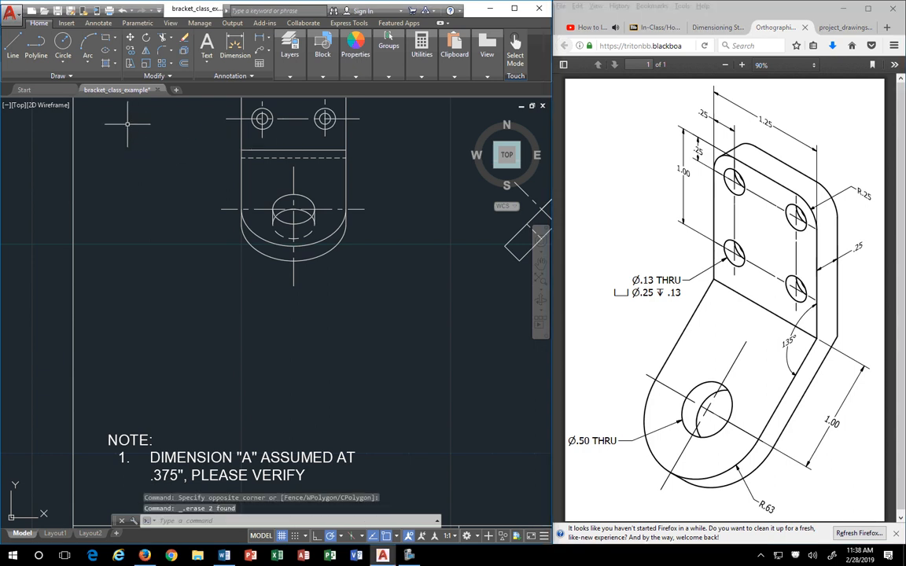
# Dimension the overall width of the drawing border, placing the dimension just above its upper edge.
pyautogui.scroll(-3, 152, 172)
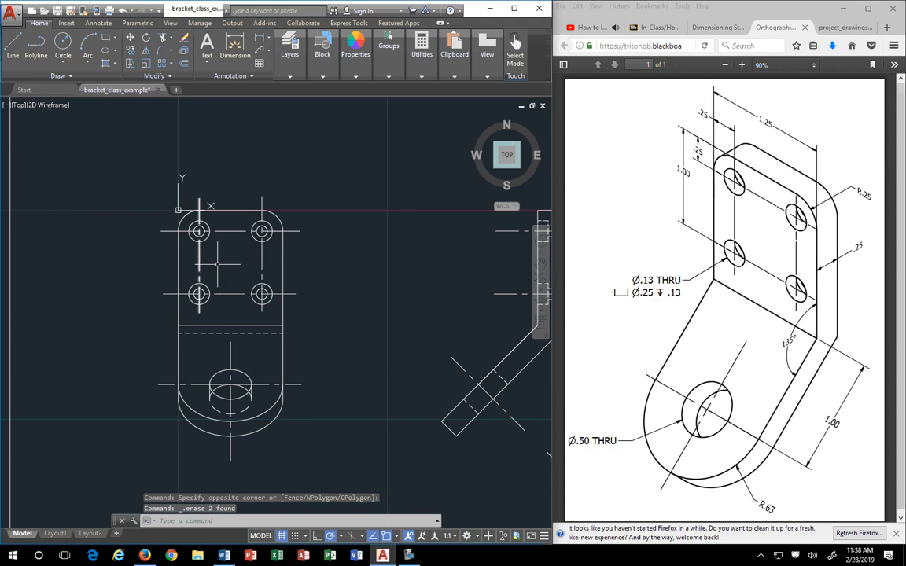
pyautogui.scroll(-1, 219, 255)
pyautogui.moveTo(279, 283); pyautogui.dragTo(188, 242, button='middle')
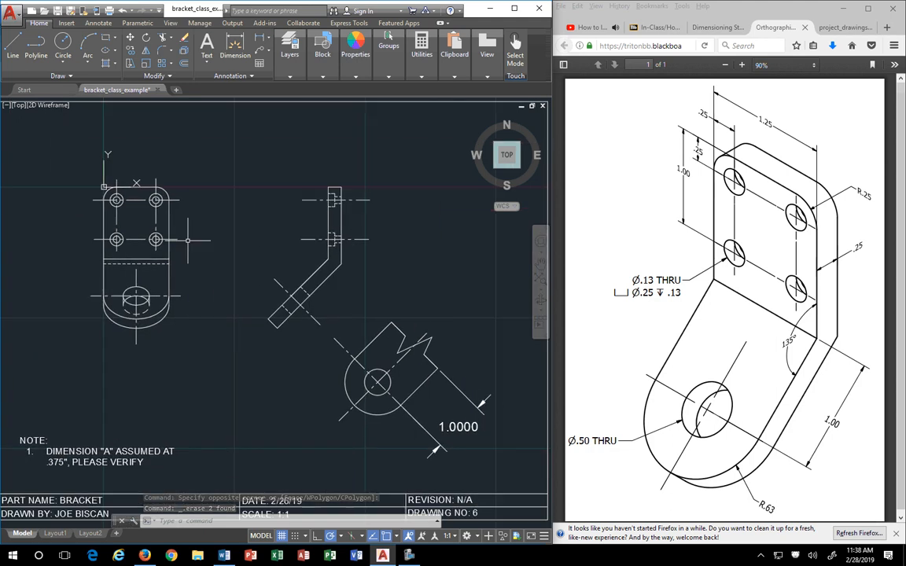
pyautogui.moveTo(477, 447)
pyautogui.mouseDown(button='middle')
pyautogui.moveTo(466, 495)
pyautogui.moveTo(450, 412)
pyautogui.mouseUp(button='middle')
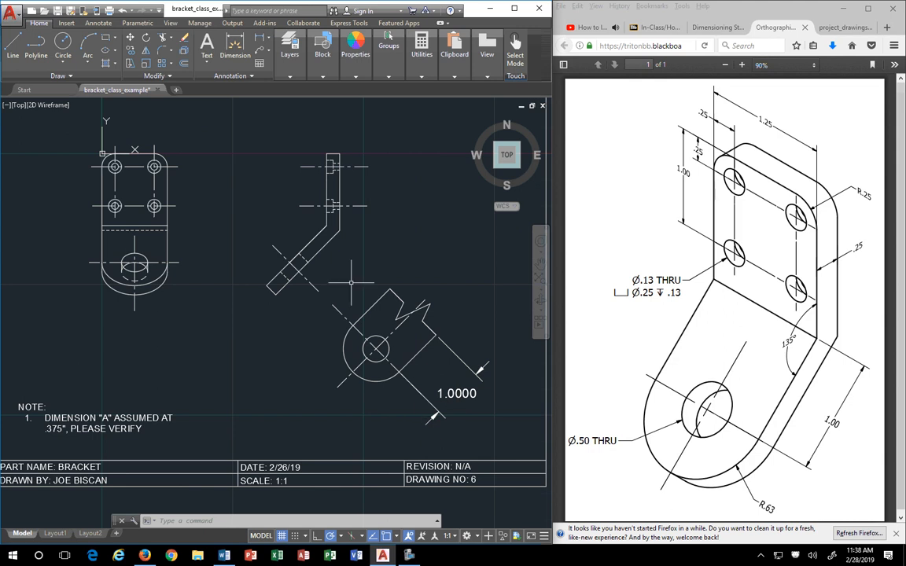
pyautogui.scroll(-2, 204, 317)
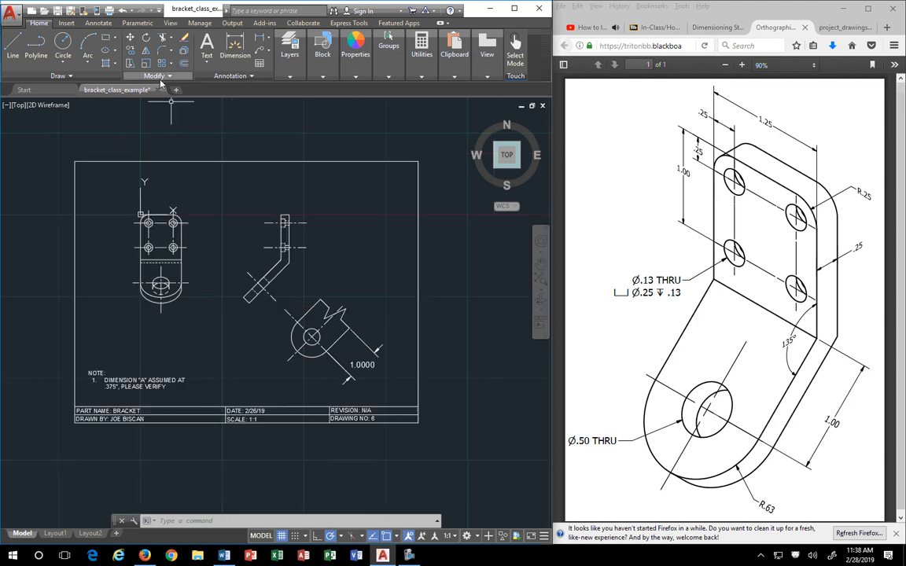
pyautogui.click(235, 47)
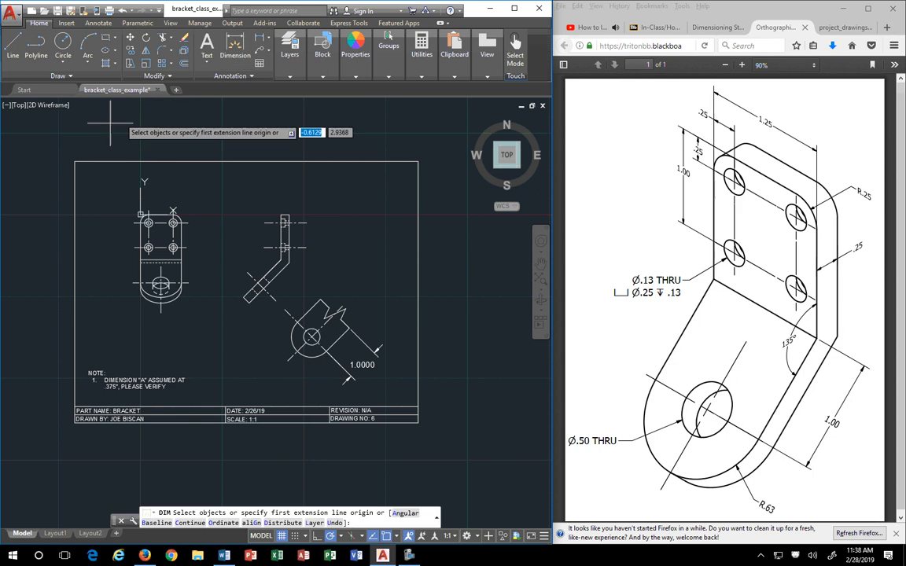
pyautogui.click(76, 162)
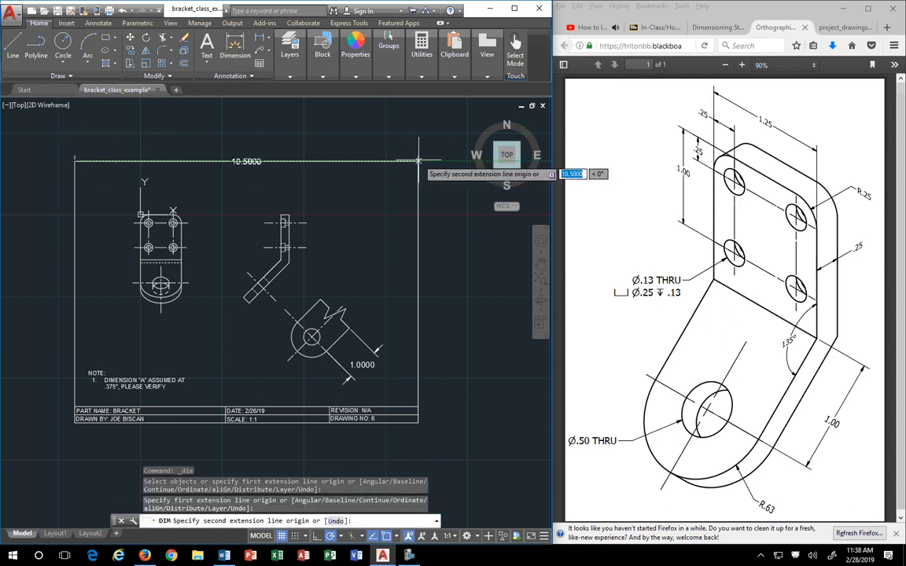
pyautogui.click(417, 162)
pyautogui.click(405, 148)
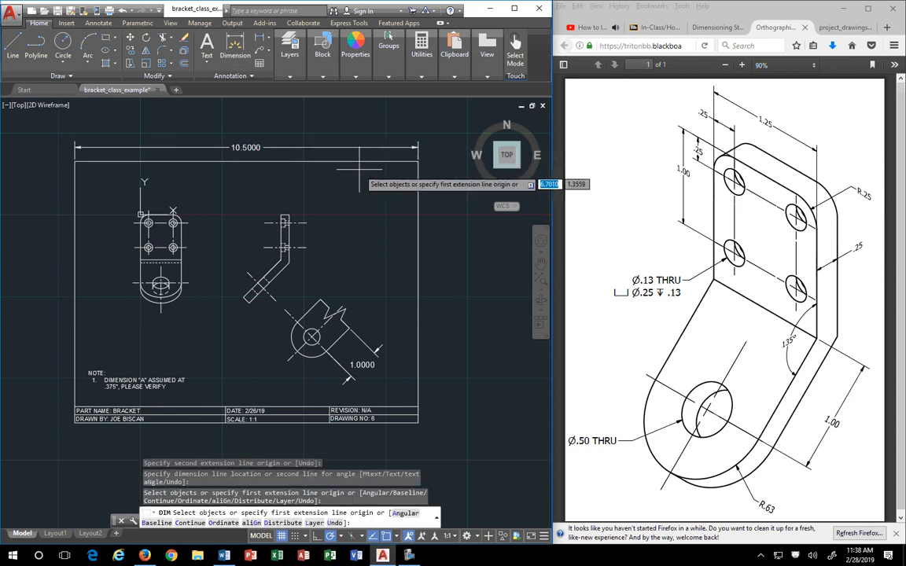
# Dimension the overall height of the drawing border, placing the dimension outside its left edge.
pyautogui.press('Return')
pyautogui.press('Return')
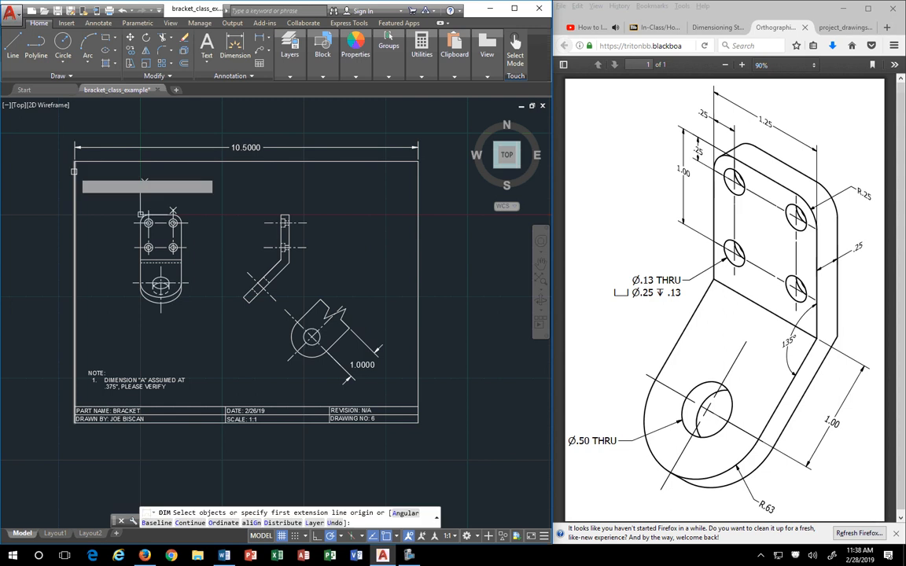
pyautogui.press('Return')
pyautogui.click(75, 171)
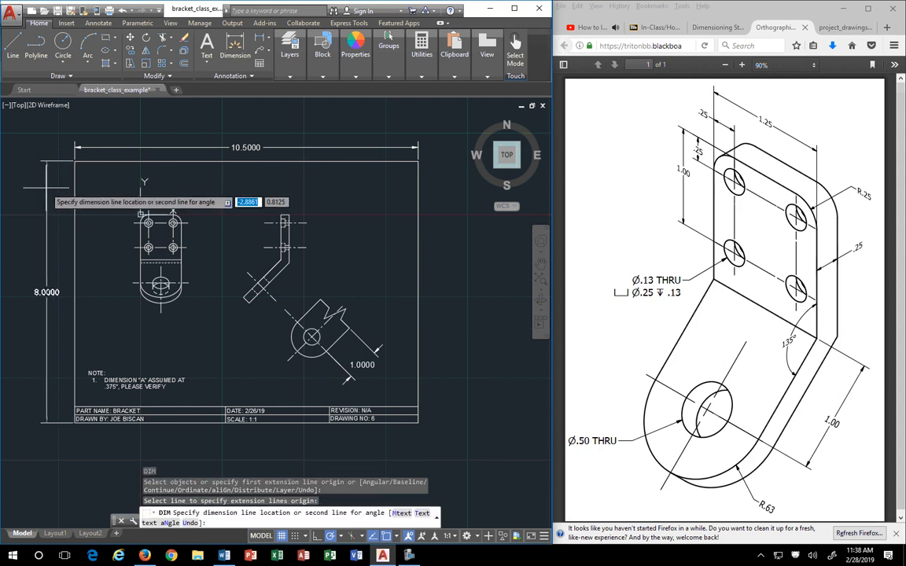
pyautogui.click(46, 170)
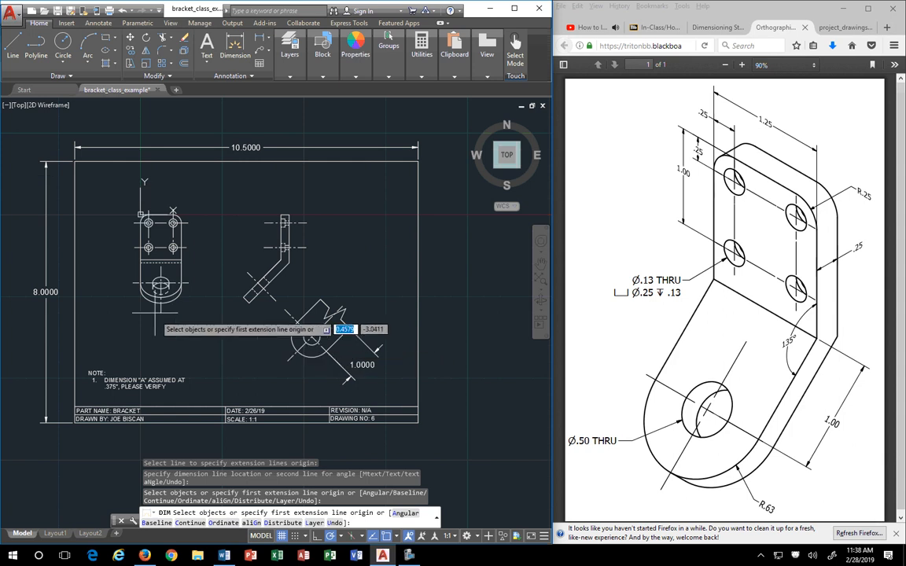
# Delete the width and height dimensions from around the drawing border.
pyautogui.press('Escape')
pyautogui.click(46, 272)
pyautogui.press('Delete')
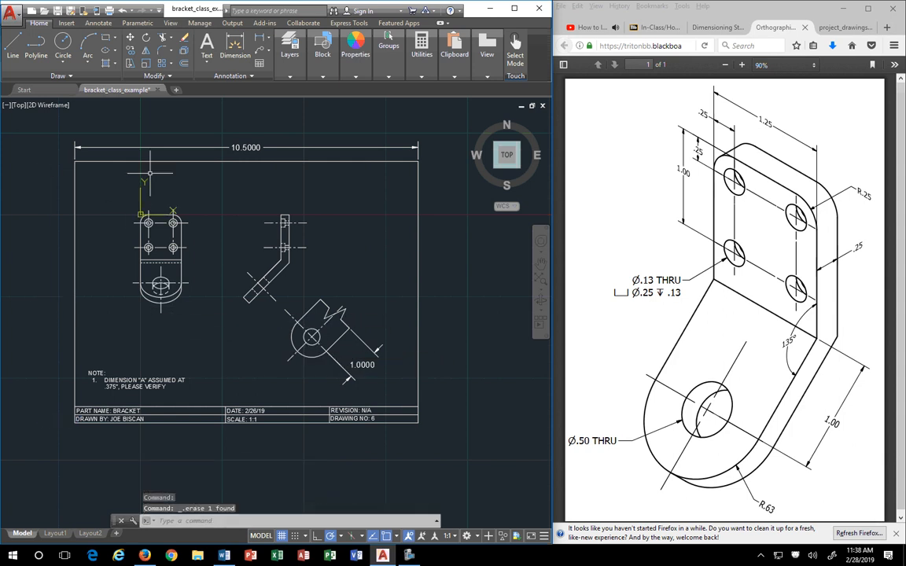
pyautogui.scroll(2, 233, 220)
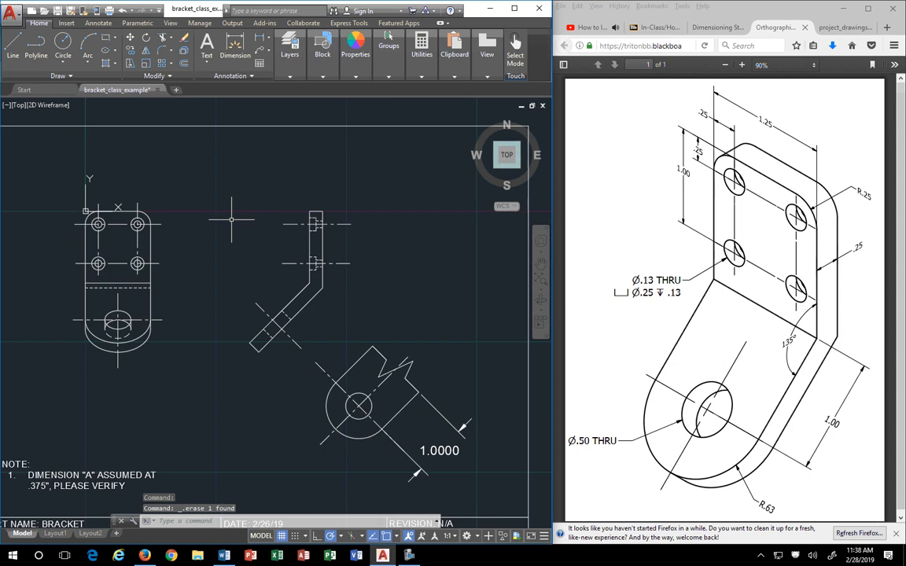
pyautogui.scroll(-2, 231, 220)
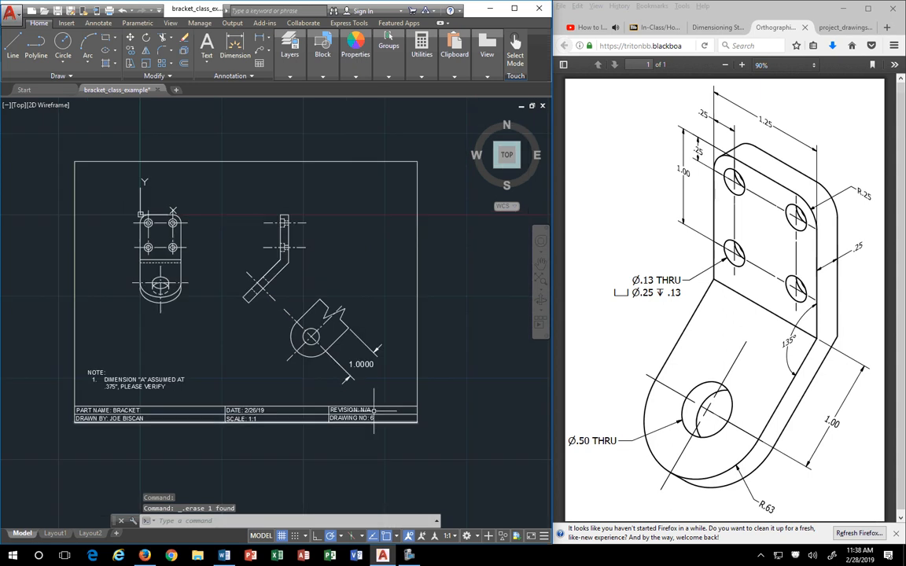
# Draw a short vertical line spanning the character height of the auxiliary view's 1.0000 dimension text.
pyautogui.scroll(5, 344, 363)
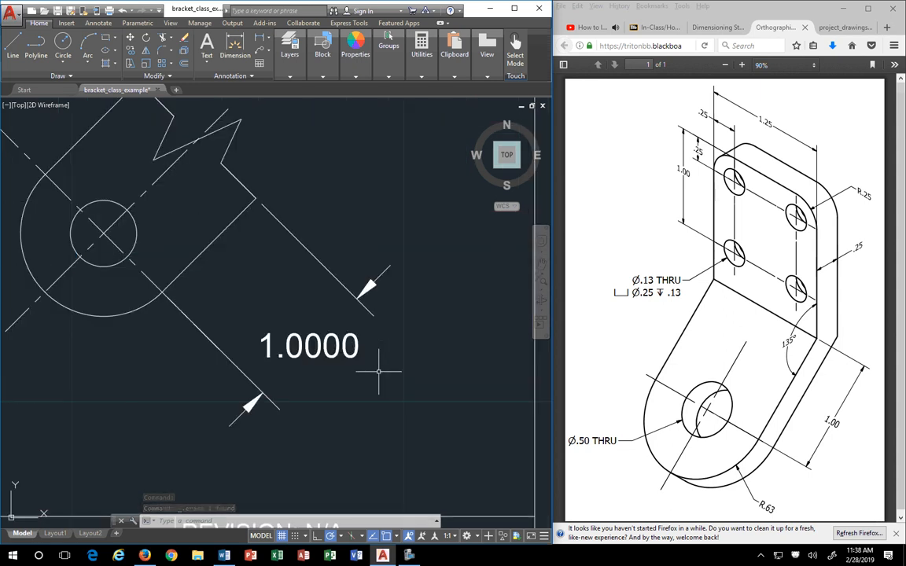
pyautogui.write('l')
pyautogui.press('Return')
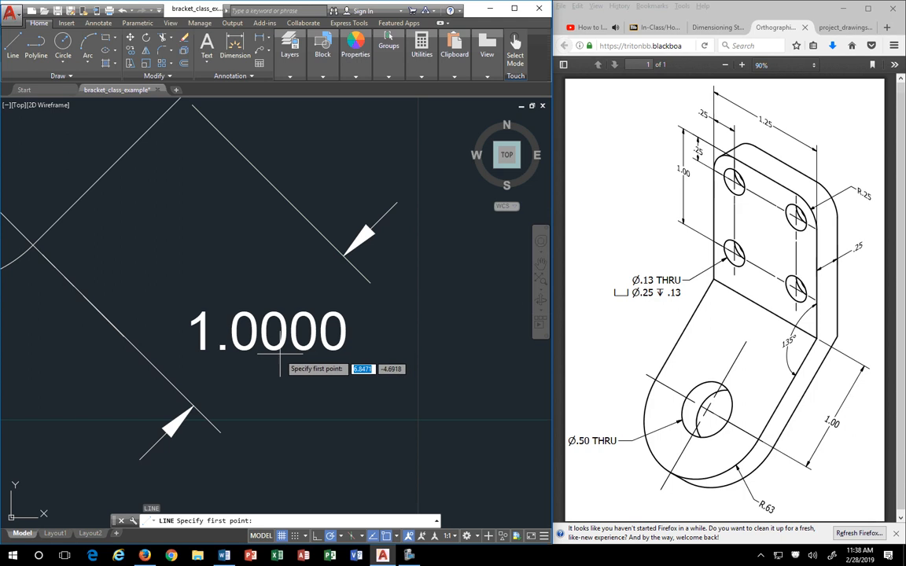
pyautogui.click(274, 351)
pyautogui.click(274, 313)
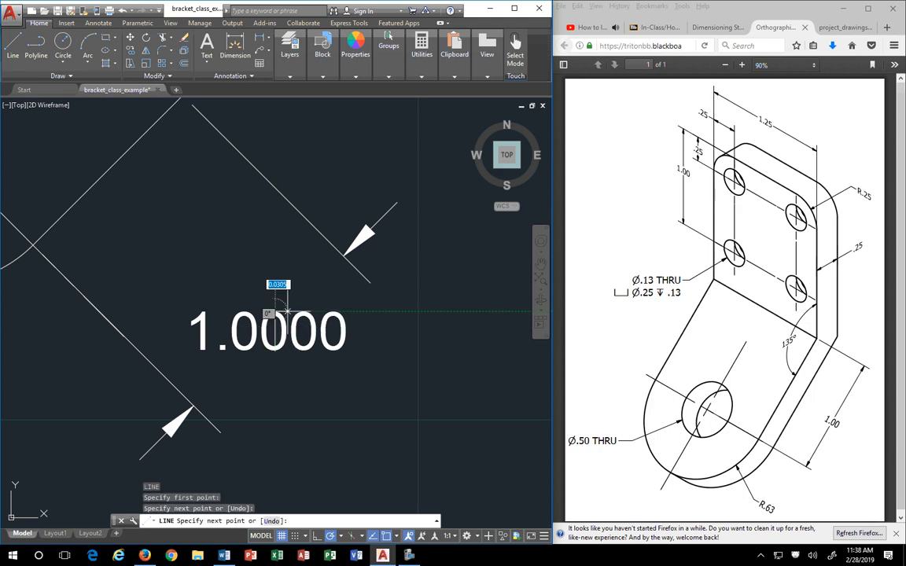
pyautogui.press('Return')
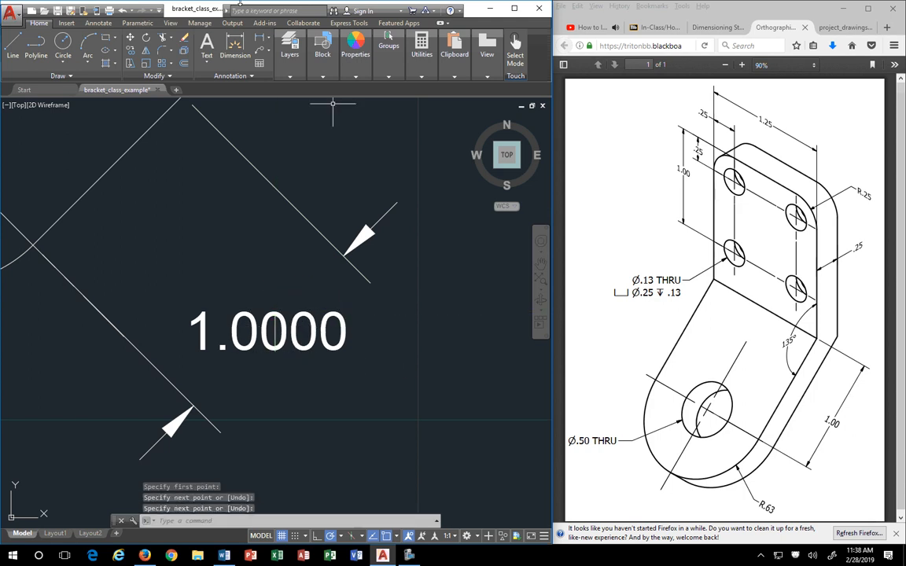
# Dimension the height of the short vertical line on the 1.0000 text, placing the dimension just beyond the text's end.
pyautogui.click(235, 46)
pyautogui.click(274, 313)
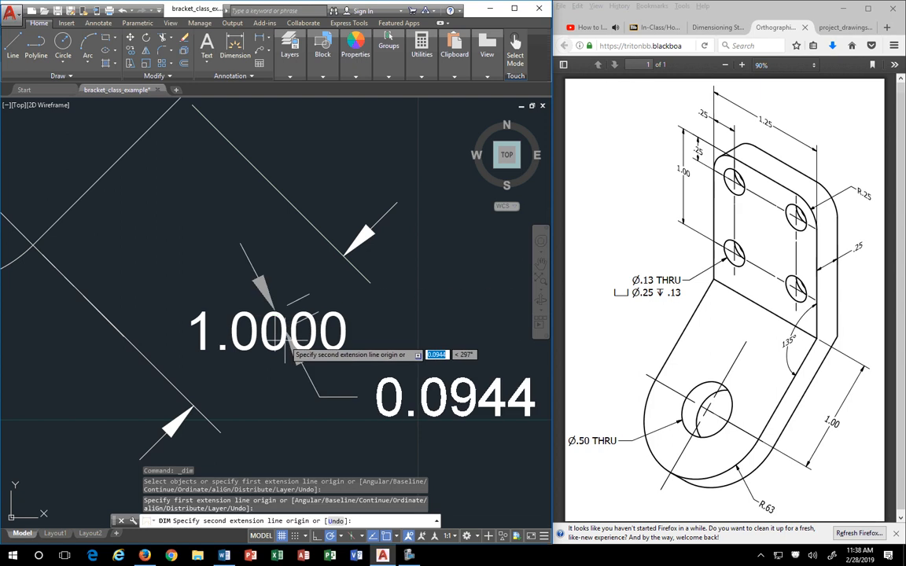
pyautogui.click(274, 352)
pyautogui.scroll(4, 420, 364)
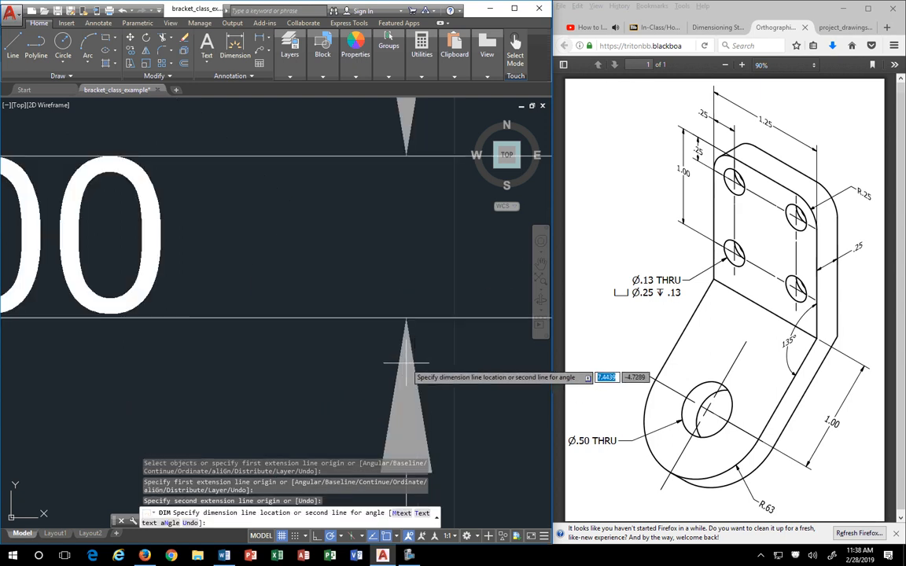
pyautogui.scroll(-6, 431, 363)
pyautogui.moveTo(427, 372); pyautogui.dragTo(280, 343, button='middle')
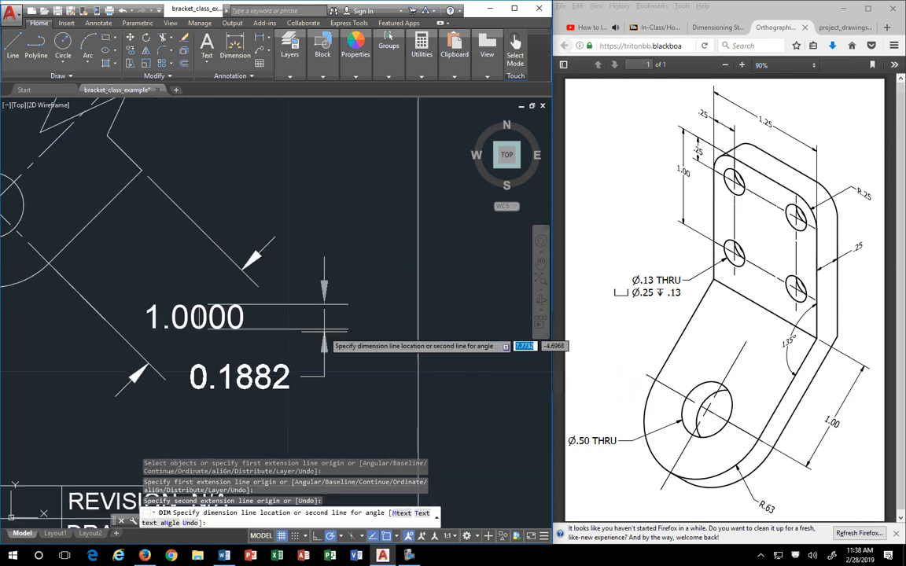
pyautogui.click(344, 346)
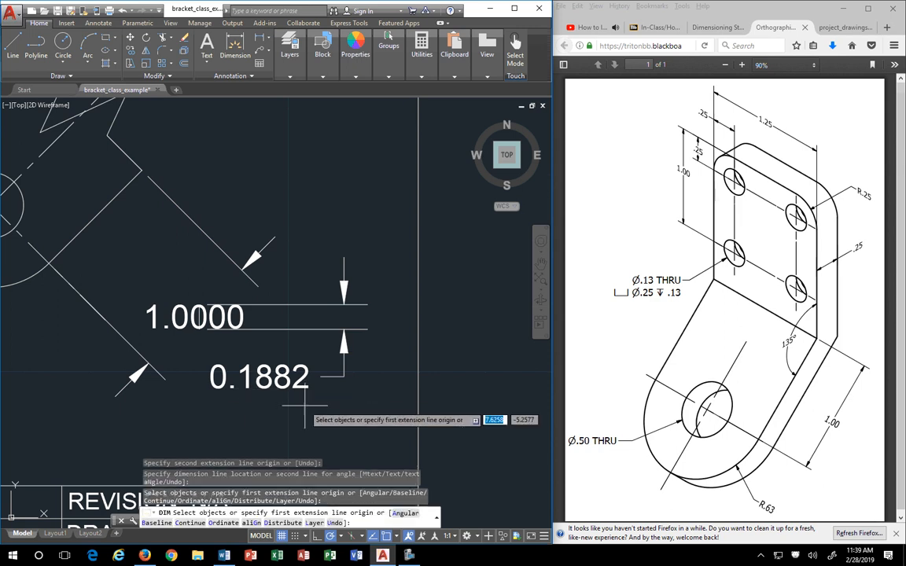
# Delete the text-height dimension and the short vertical line drawn over the auxiliary view's 1.0000 text.
pyautogui.click(304, 409)
pyautogui.click(238, 359)
pyautogui.press('Escape')
pyautogui.press('Escape')
pyautogui.click(289, 389)
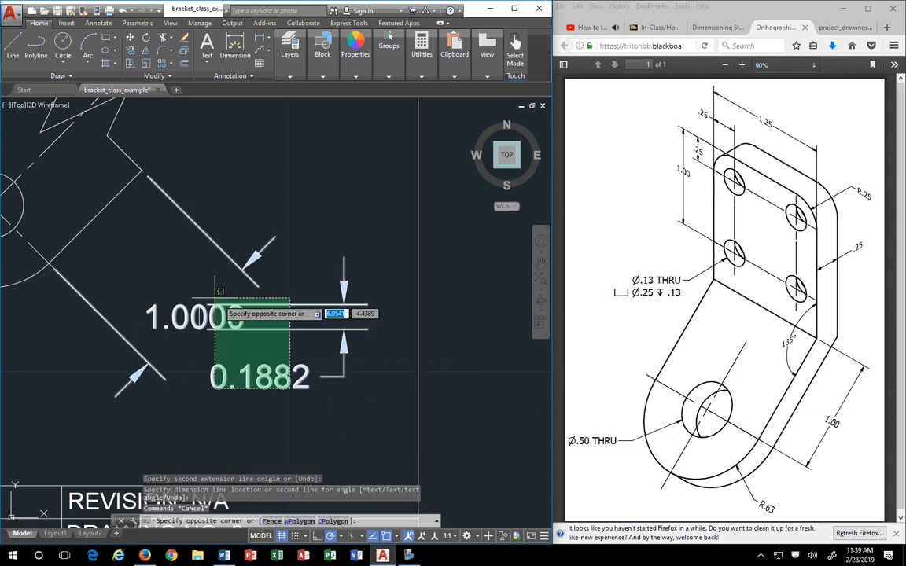
pyautogui.click(250, 325)
pyautogui.press('Delete')
pyautogui.click(162, 287)
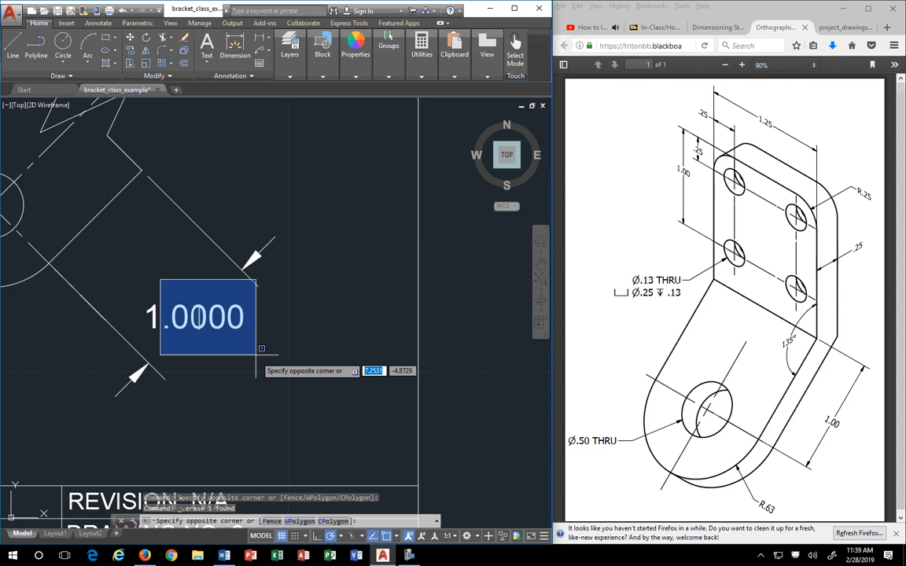
pyautogui.scroll(-2, 223, 344)
pyautogui.scroll(-6, 223, 343)
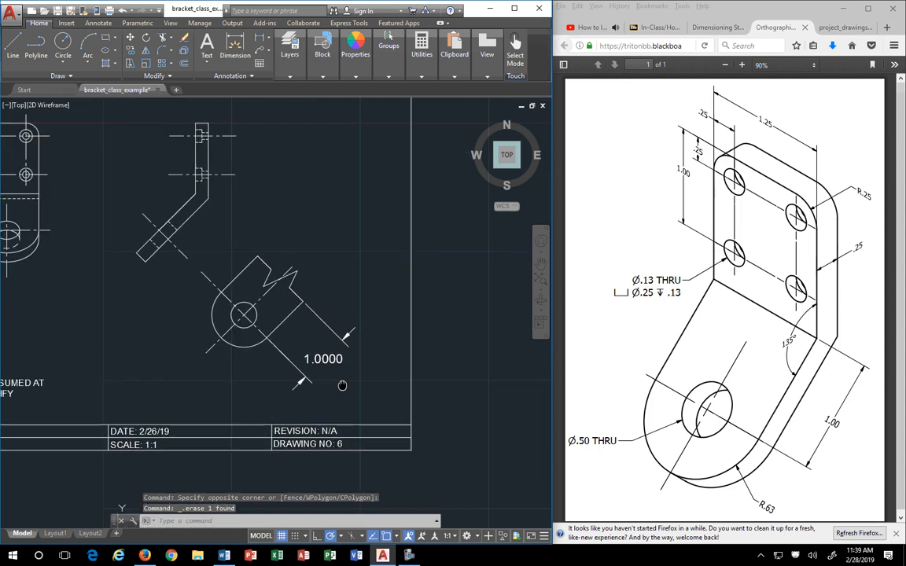
pyautogui.scroll(3, 162, 384)
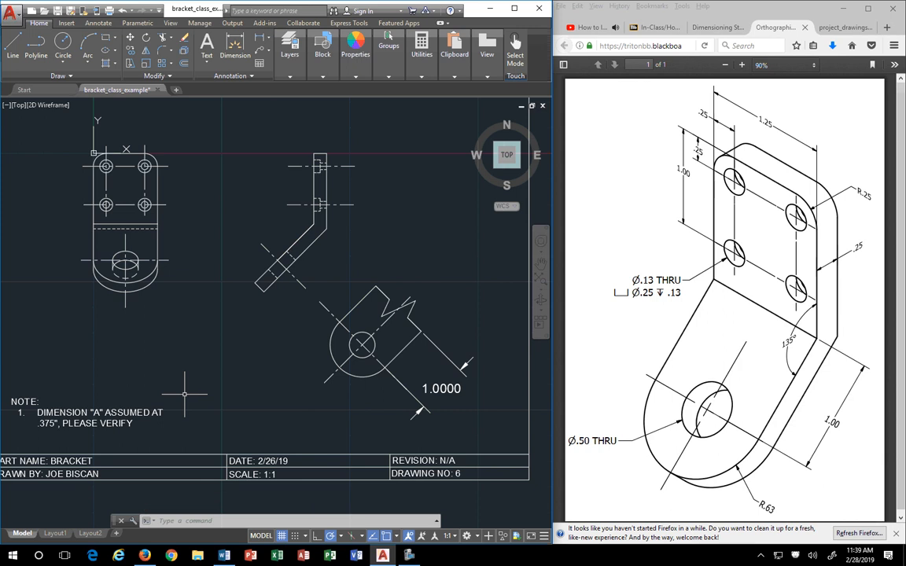
# Create a new dimension style named Triton_Inches, based on Standard and used for all dimensions, accepting its default settings.
pyautogui.click(97, 22)
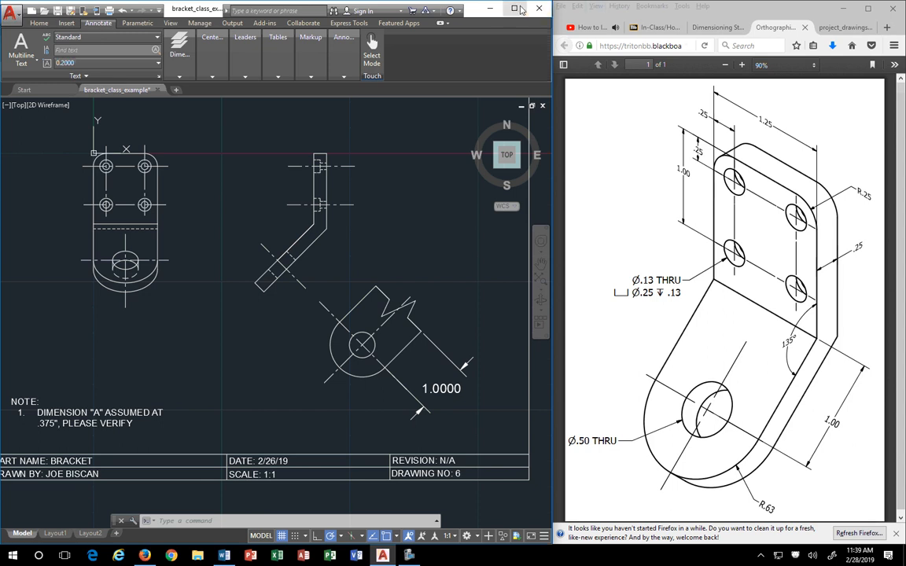
pyautogui.click(512, 8)
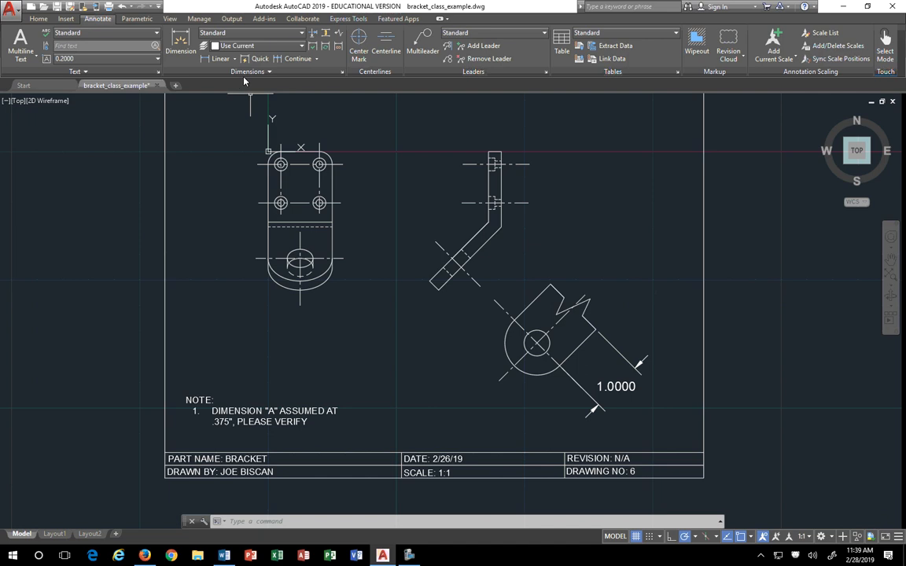
pyautogui.click(33, 18)
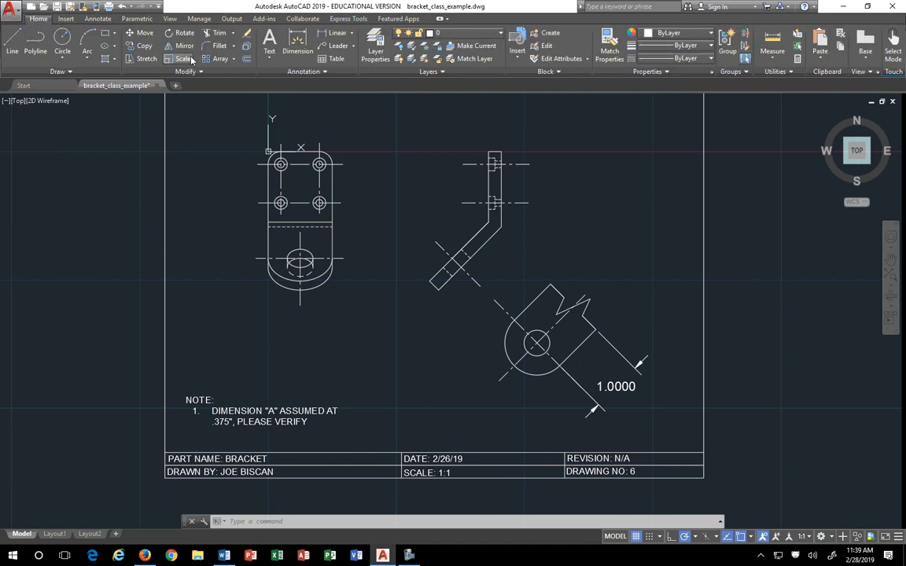
pyautogui.click(313, 69)
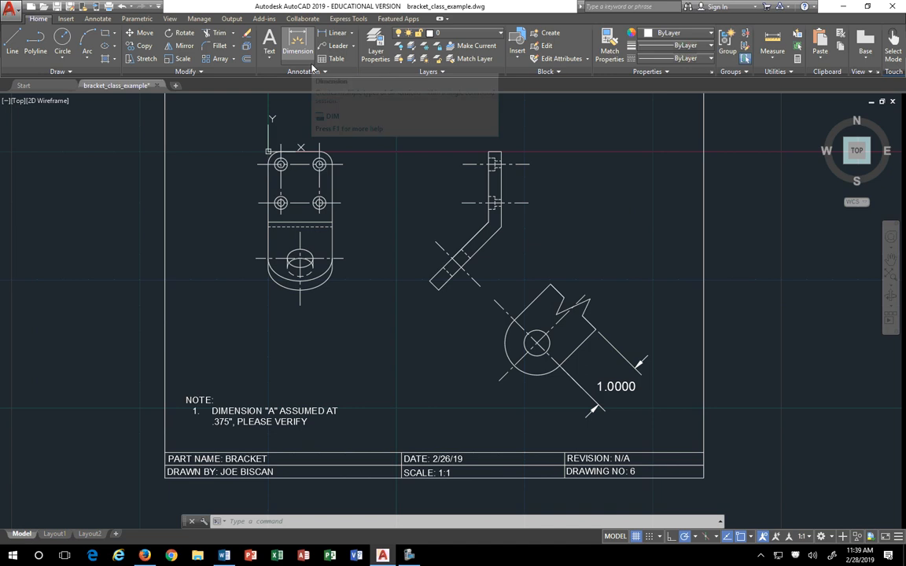
pyautogui.click(95, 20)
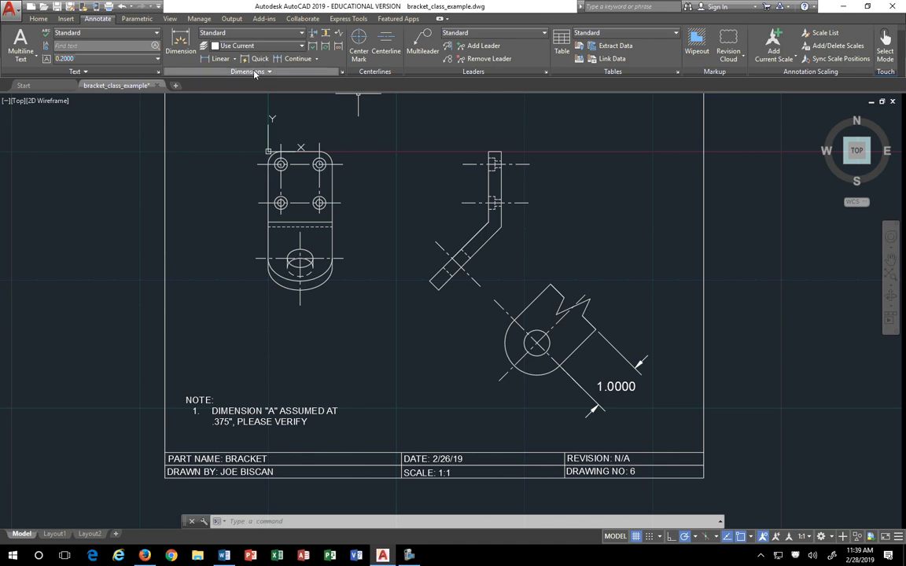
pyautogui.click(343, 73)
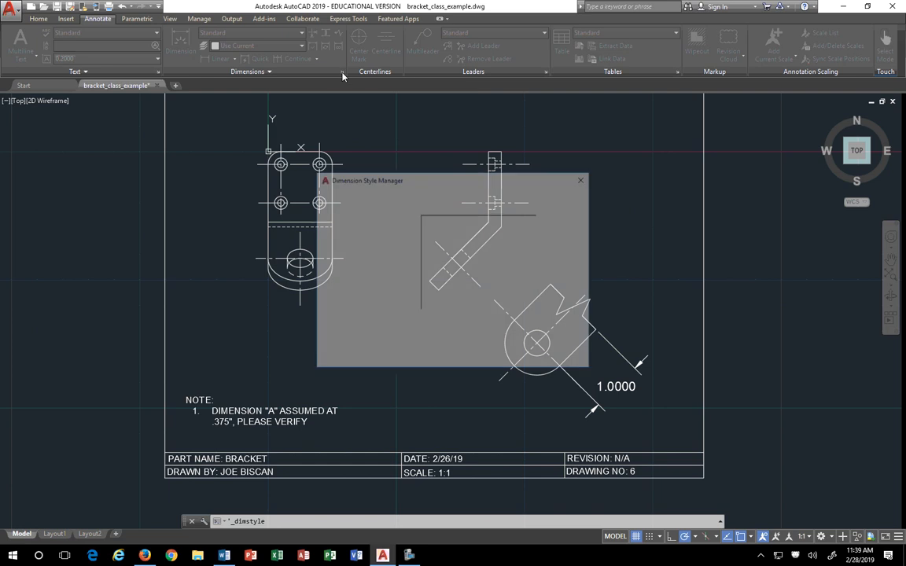
pyautogui.moveTo(425, 182); pyautogui.dragTo(275, 73)
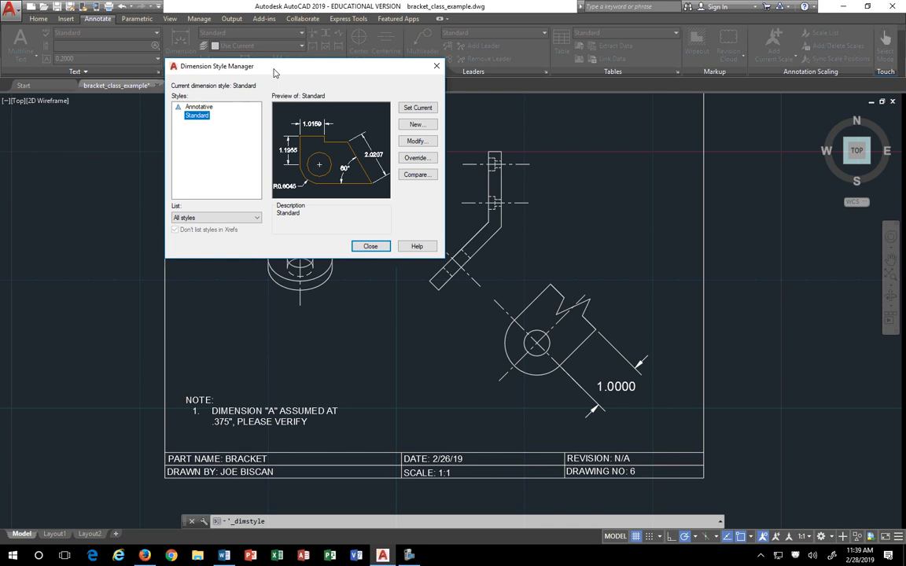
pyautogui.click(418, 125)
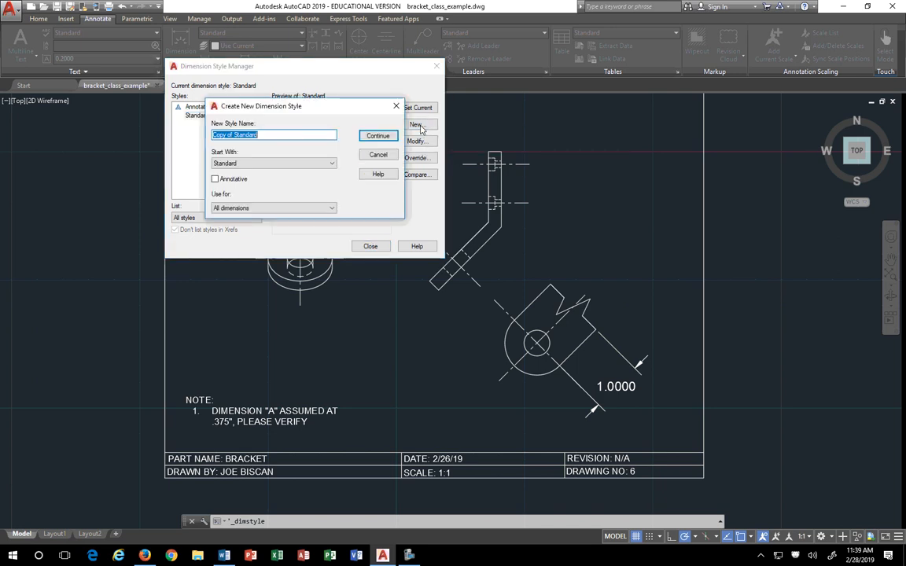
pyautogui.write('Triton_Inches')
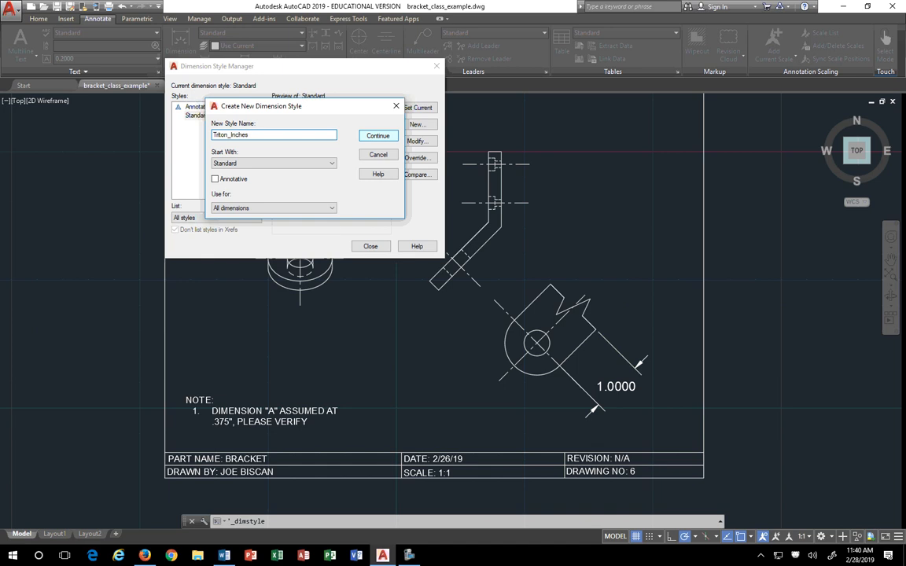
pyautogui.click(367, 139)
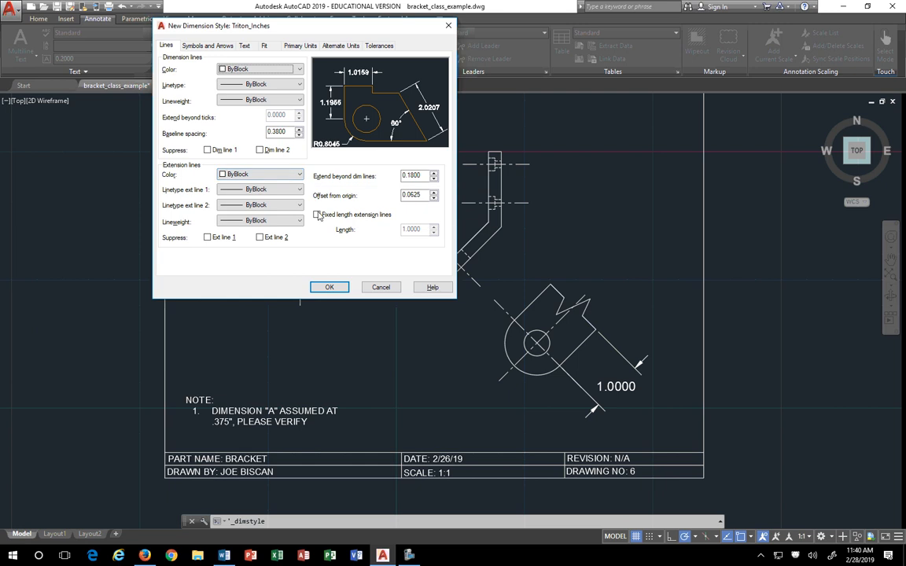
pyautogui.click(328, 287)
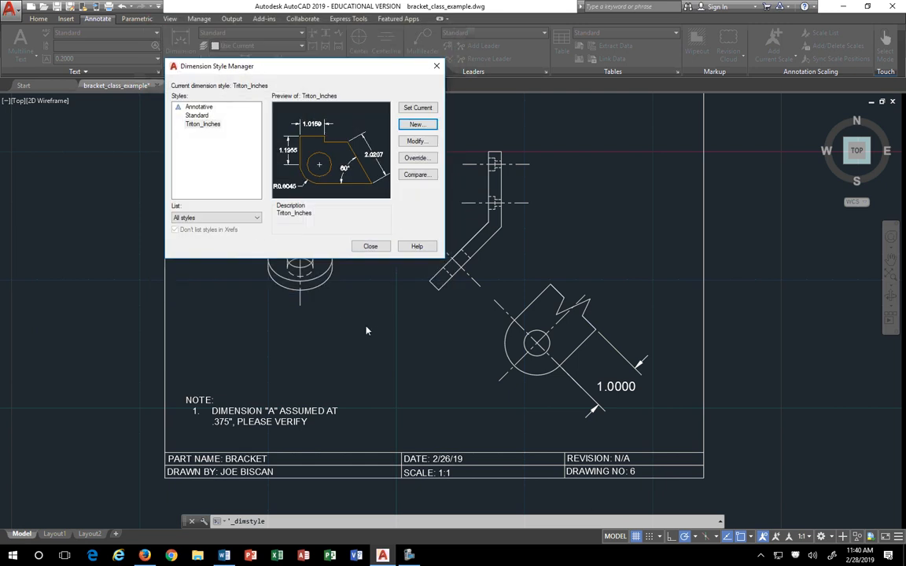
pyautogui.click(370, 246)
# Return the drawing window to half-screen size, then switch to Firefox and show the Dimensioning Standards PDF maximized.
pyautogui.press('super+Left')
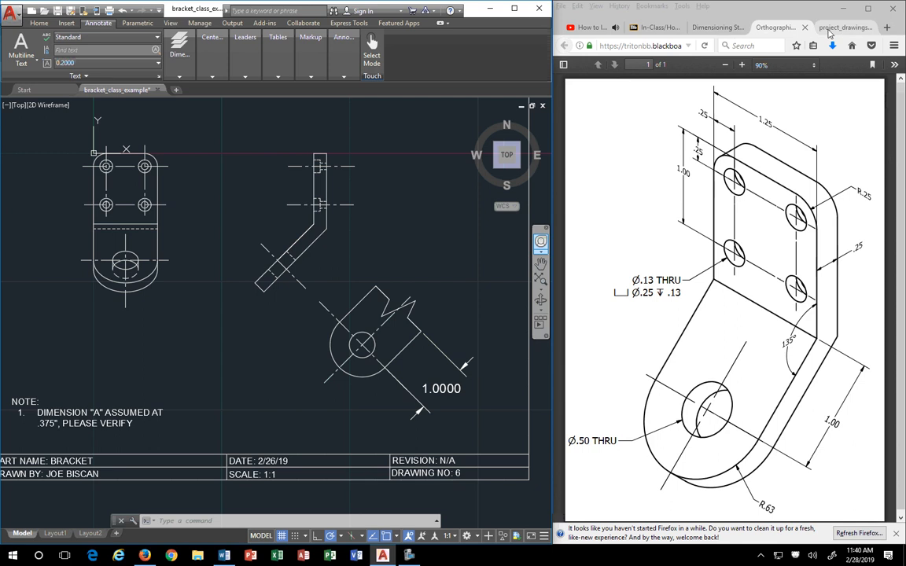
pyautogui.press('super+Up')
pyautogui.click(263, 30)
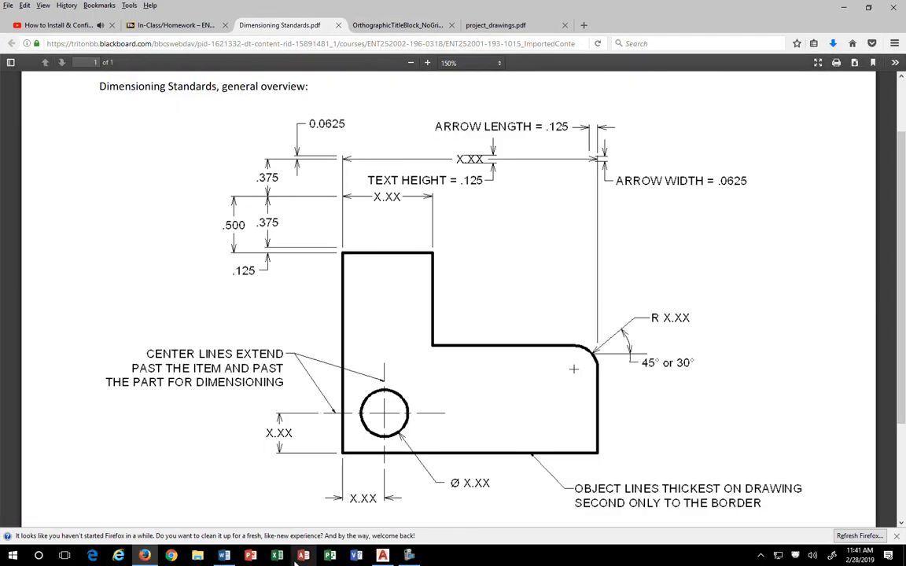
# Open the Snipping Tool and capture the whole dimensioning standards overview diagram.
pyautogui.click(40, 557)
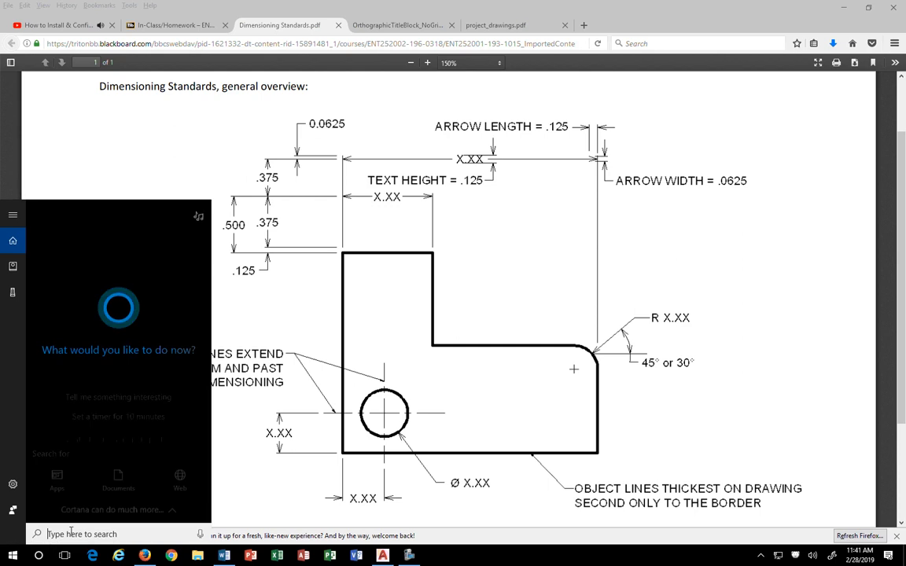
pyautogui.write('m')
pyautogui.press('BackSpace')
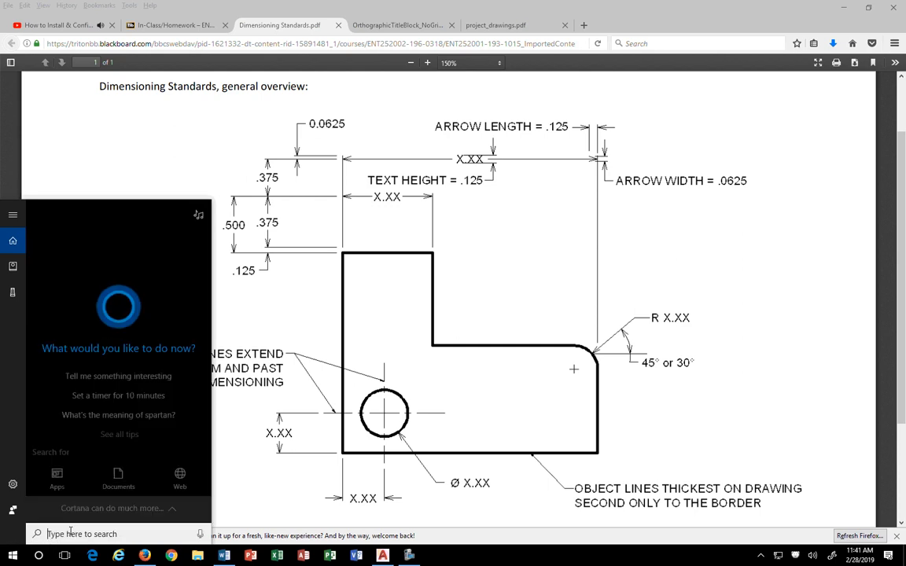
pyautogui.write('snip')
pyautogui.press('Return')
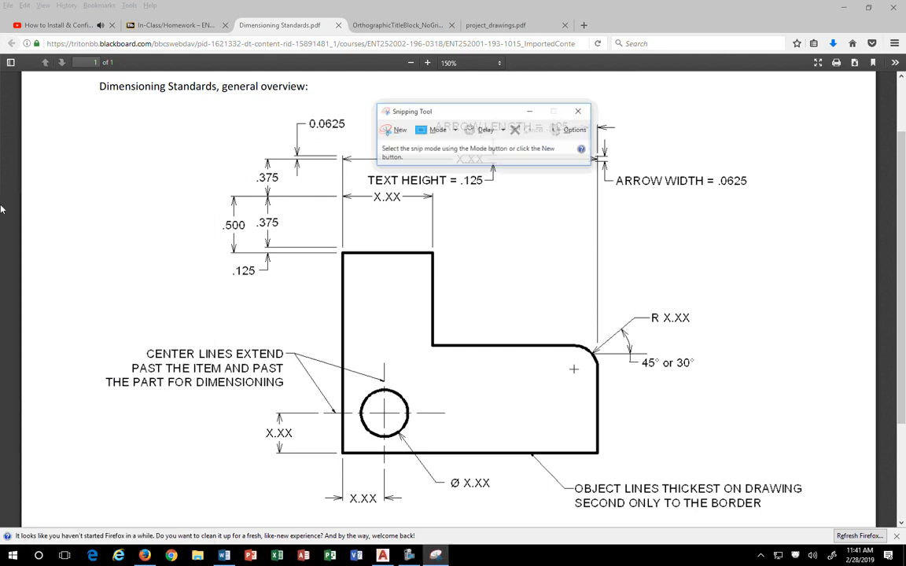
pyautogui.click(380, 128)
pyautogui.moveTo(73, 80)
pyautogui.mouseDown()
pyautogui.moveTo(748, 404)
pyautogui.moveTo(760, 472)
pyautogui.mouseUp()
# Arrange the captured standards image side by side with the AutoCAD drawing, showing its spacing, text height and arrow length values.
pyautogui.moveTo(905, 136); pyautogui.dragTo(905, 136)
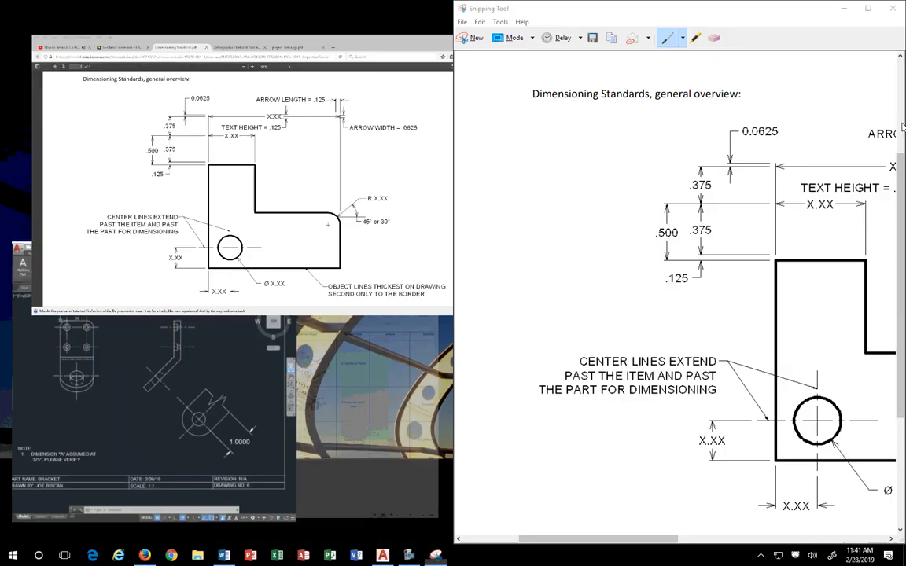
pyautogui.click(170, 429)
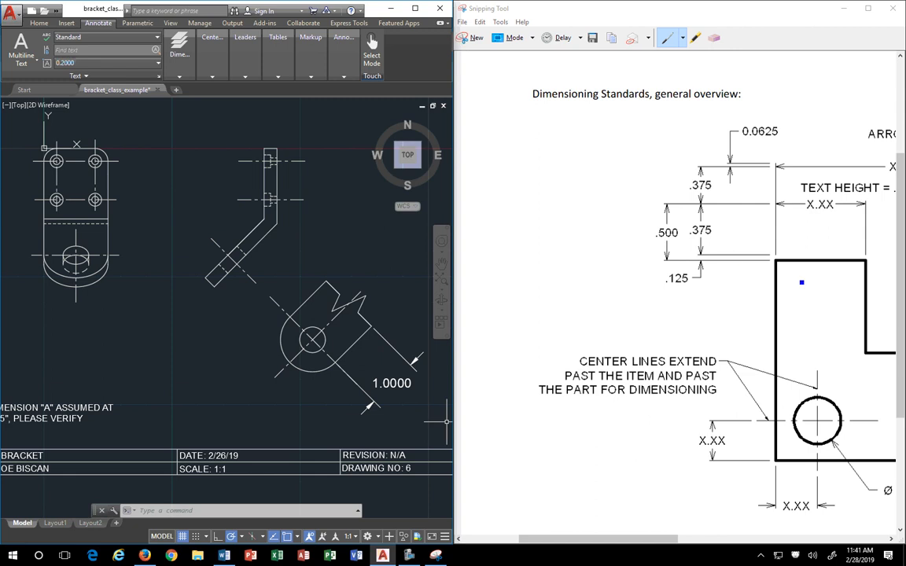
pyautogui.moveTo(648, 541); pyautogui.dragTo(695, 541)
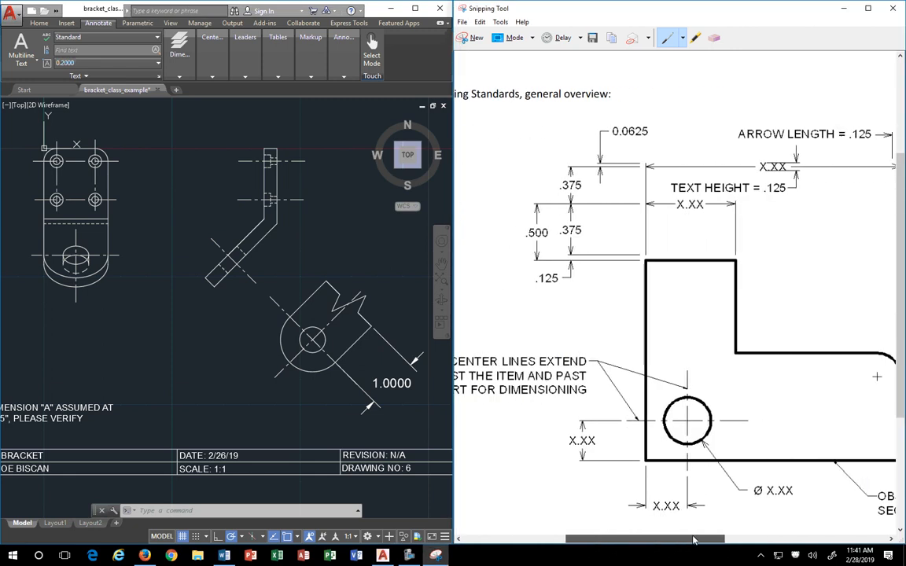
# Open the Triton_Inches dimension style for modification in AutoCAD and select its baseline spacing value.
pyautogui.click(179, 77)
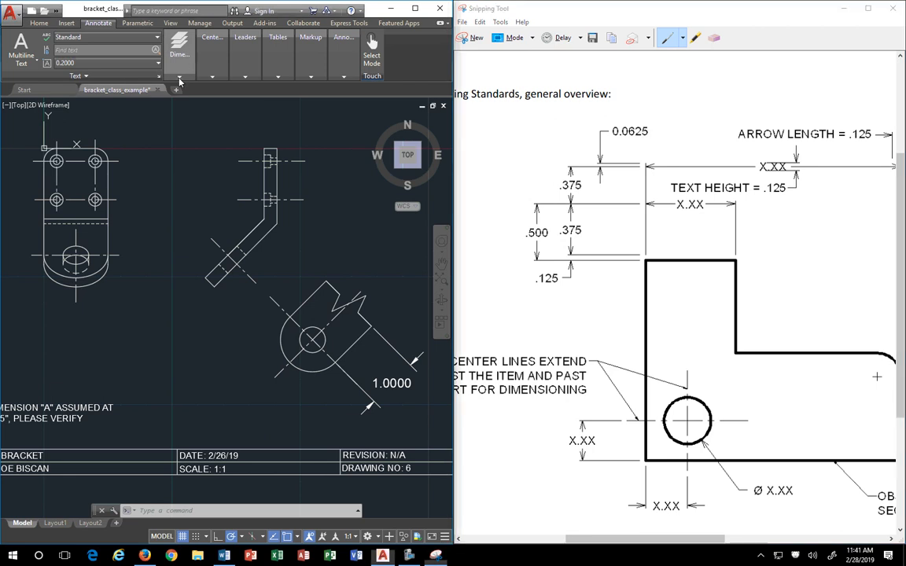
pyautogui.click(180, 77)
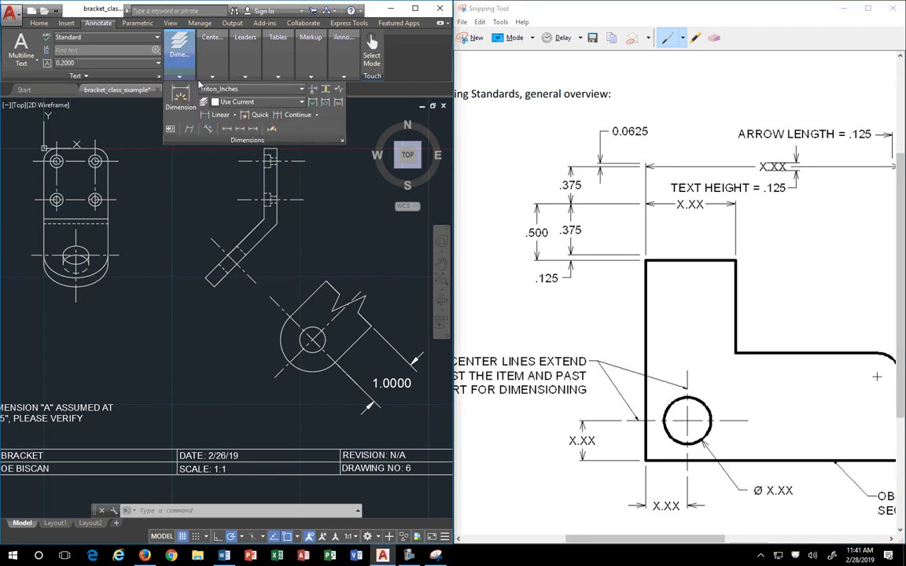
pyautogui.click(343, 143)
pyautogui.moveTo(269, 180); pyautogui.dragTo(243, 109)
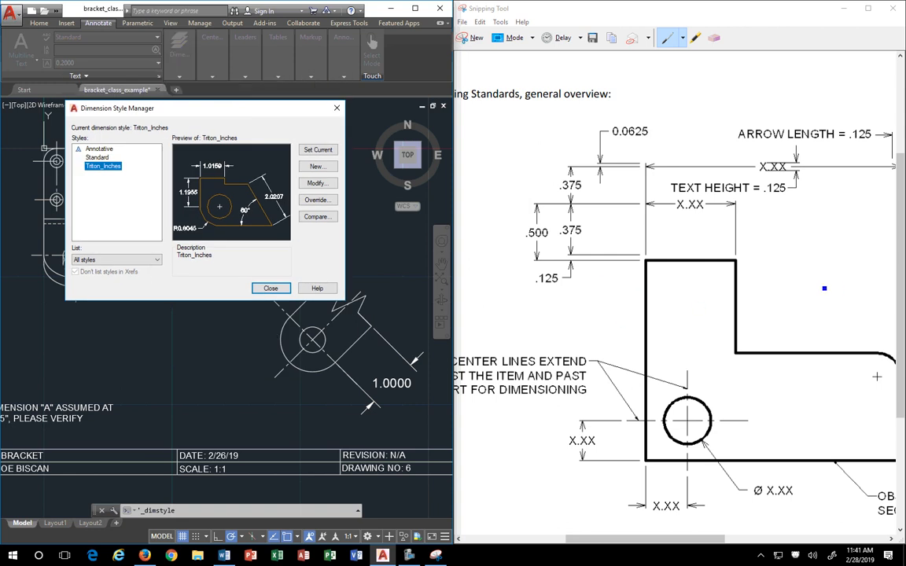
pyautogui.click(314, 183)
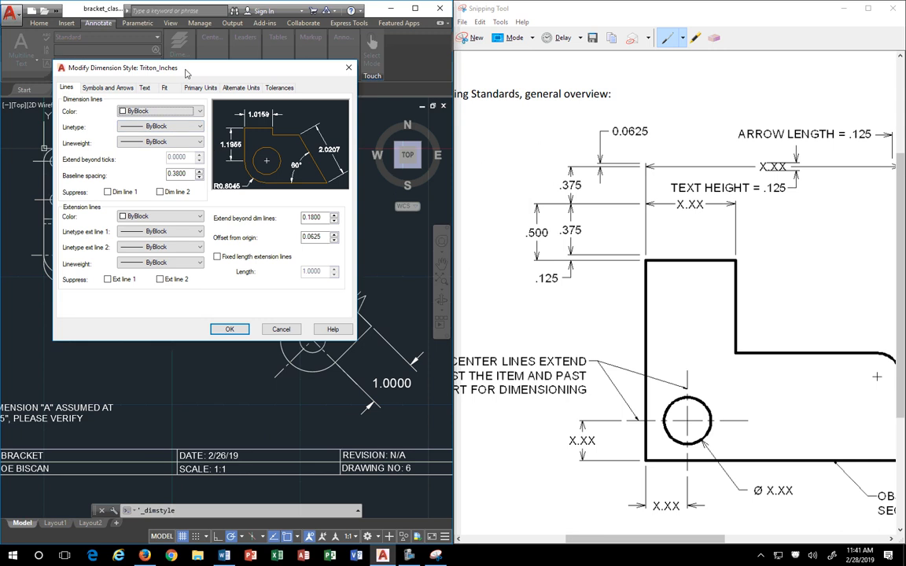
pyautogui.moveTo(167, 66)
pyautogui.mouseDown()
pyautogui.moveTo(191, 84)
pyautogui.moveTo(168, 71)
pyautogui.mouseUp()
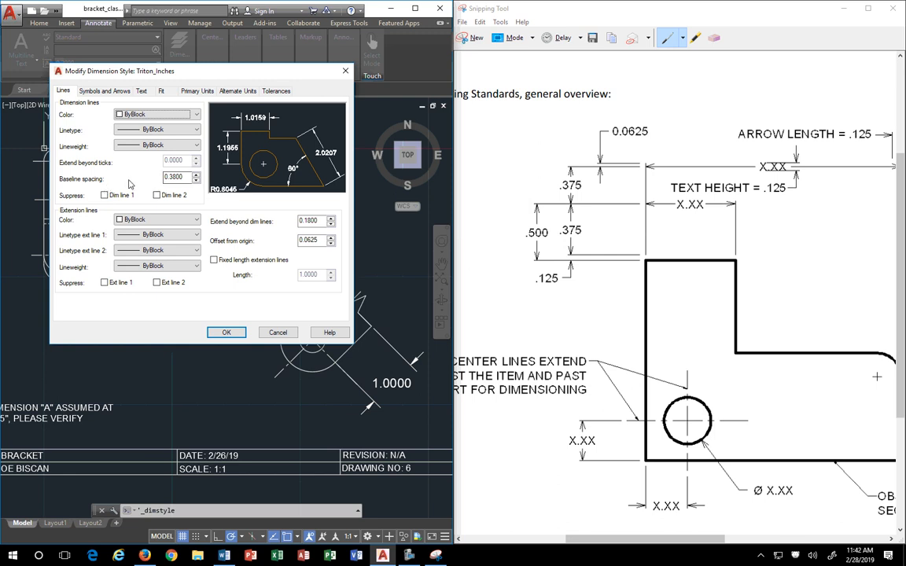
pyautogui.moveTo(185, 178); pyautogui.dragTo(136, 176)
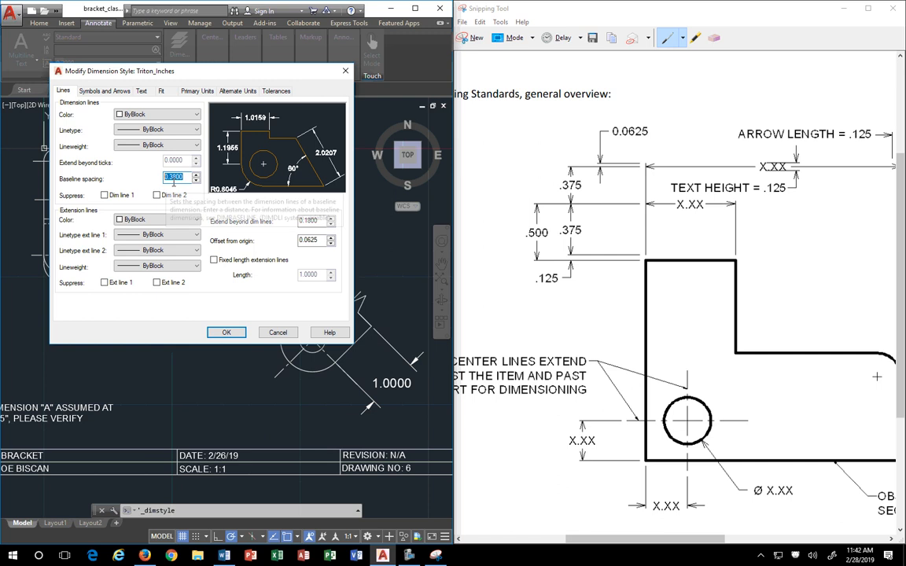
# Mark the .375, .500 and .125 spacings and the extension line gap with the pen on the captured standards image.
pyautogui.moveTo(580, 221)
pyautogui.mouseDown()
pyautogui.moveTo(560, 230)
pyautogui.moveTo(568, 239)
pyautogui.moveTo(591, 226)
pyautogui.moveTo(531, 224)
pyautogui.moveTo(522, 236)
pyautogui.moveTo(554, 234)
pyautogui.mouseUp()
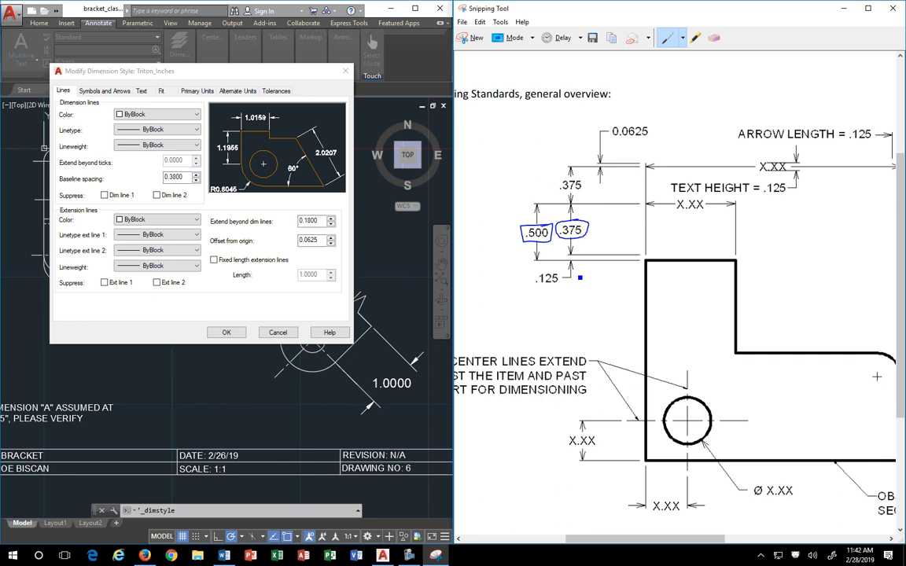
pyautogui.moveTo(579, 277)
pyautogui.mouseDown()
pyautogui.moveTo(533, 279)
pyautogui.moveTo(577, 286)
pyautogui.mouseUp()
pyautogui.moveTo(643, 253)
pyautogui.mouseDown()
pyautogui.moveTo(630, 256)
pyautogui.moveTo(639, 263)
pyautogui.moveTo(657, 257)
pyautogui.moveTo(645, 252)
pyautogui.mouseUp()
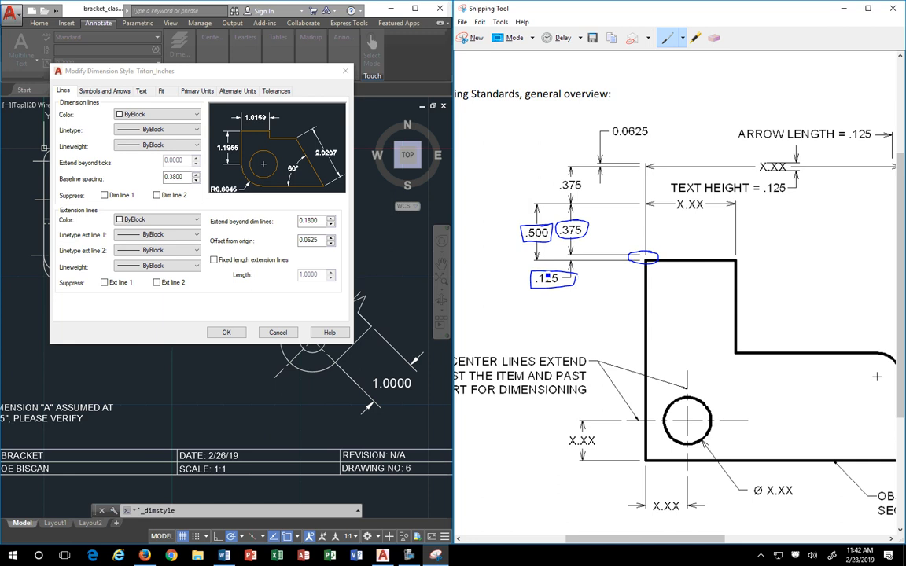
# Set the style's baseline spacing to 0.375 in AutoCAD and mark both .375 spacings with pen arrows on the standards image.
pyautogui.moveTo(586, 177)
pyautogui.mouseDown()
pyautogui.moveTo(557, 181)
pyautogui.moveTo(566, 193)
pyautogui.moveTo(589, 187)
pyautogui.moveTo(587, 176)
pyautogui.mouseUp()
pyautogui.moveTo(548, 183); pyautogui.dragTo(428, 159)
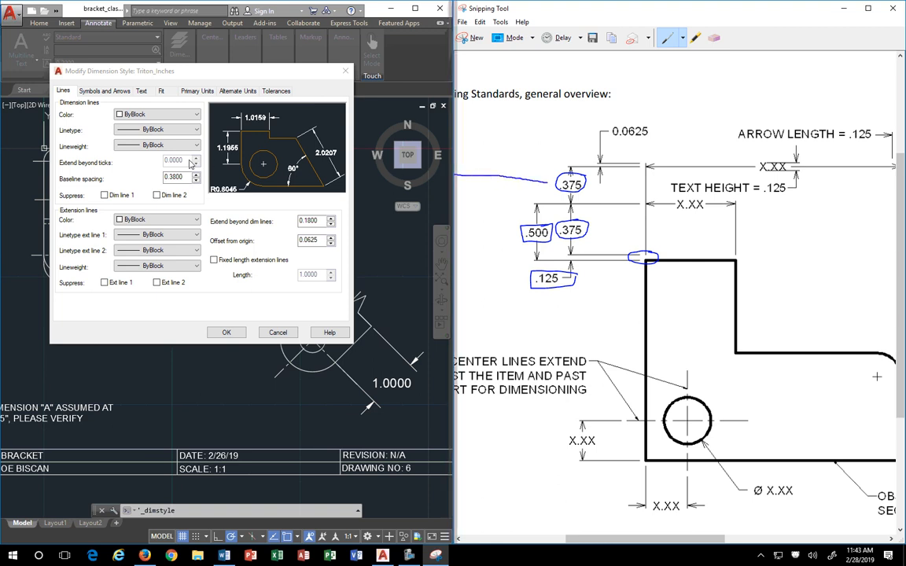
pyautogui.doubleClick(175, 179)
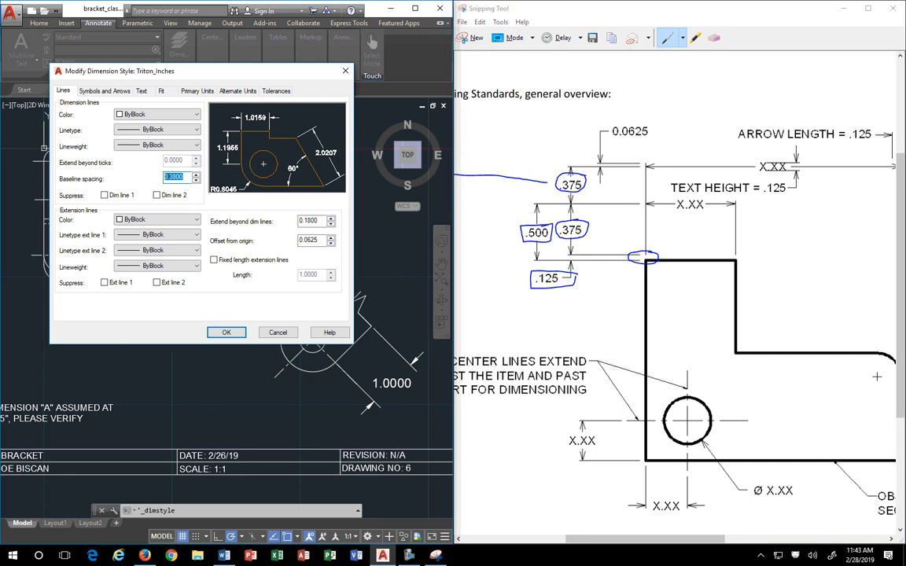
pyautogui.write('375')
pyautogui.moveTo(536, 175)
pyautogui.mouseDown()
pyautogui.moveTo(548, 184)
pyautogui.moveTo(534, 189)
pyautogui.moveTo(566, 221)
pyautogui.mouseUp()
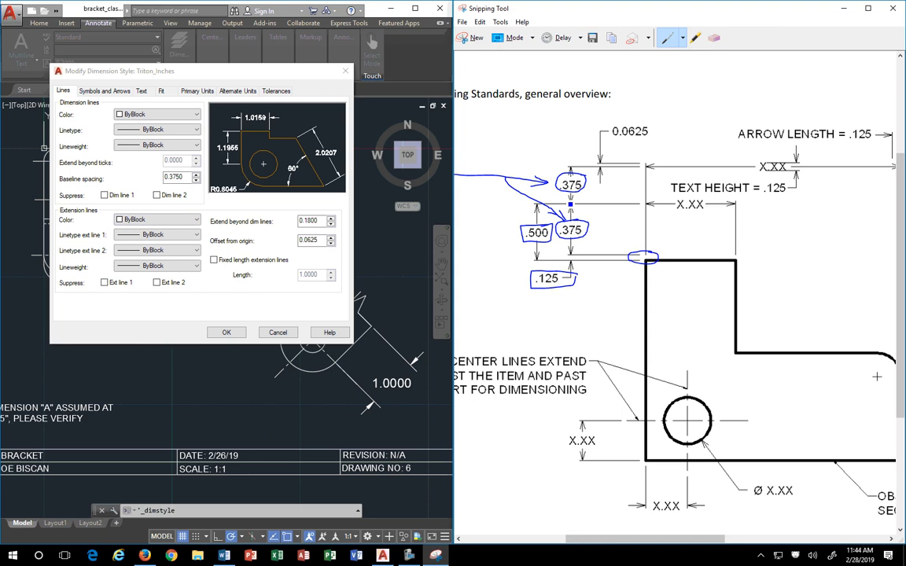
# Switch to the red pen, circle the extension line beside the X.XX dimension and label it "Ext. Line".
pyautogui.click(683, 38)
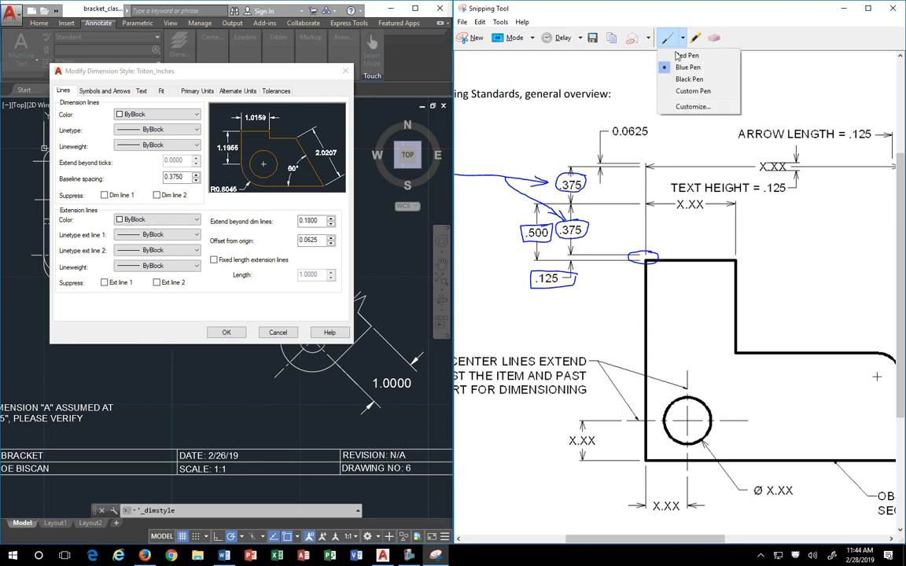
pyautogui.click(686, 63)
pyautogui.moveTo(737, 222)
pyautogui.mouseDown()
pyautogui.moveTo(721, 235)
pyautogui.moveTo(743, 240)
pyautogui.moveTo(767, 224)
pyautogui.moveTo(787, 231)
pyautogui.moveTo(787, 220)
pyautogui.mouseUp()
pyautogui.moveTo(777, 226)
pyautogui.mouseDown()
pyautogui.moveTo(799, 232)
pyautogui.moveTo(791, 233)
pyautogui.moveTo(810, 221)
pyautogui.moveTo(792, 252)
pyautogui.moveTo(825, 250)
pyautogui.mouseUp()
pyautogui.click(806, 230)
pyautogui.click(797, 236)
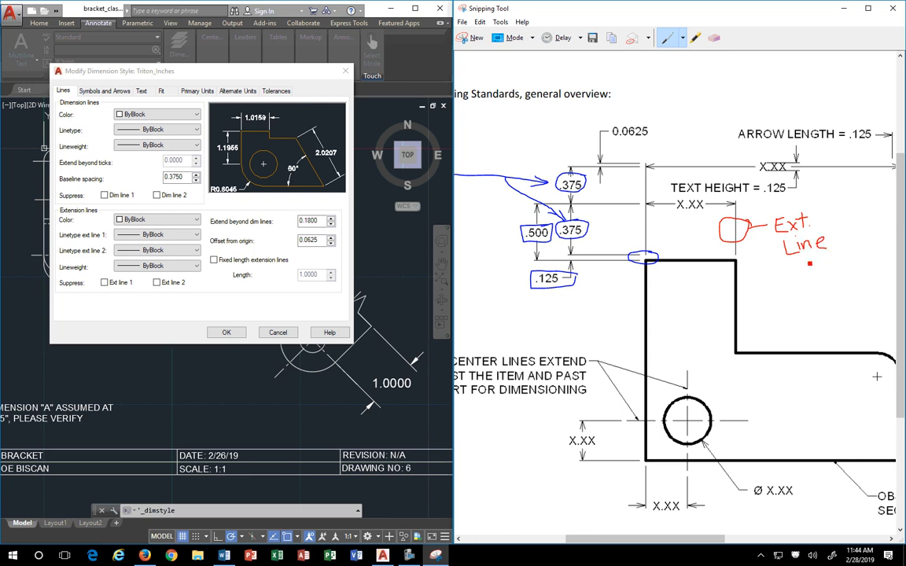
# Outline the other extension line in red and label the long dimension line "Dim Line" with an arrow pointing to it.
pyautogui.moveTo(658, 180)
pyautogui.mouseDown()
pyautogui.moveTo(640, 198)
pyautogui.moveTo(642, 235)
pyautogui.moveTo(652, 178)
pyautogui.mouseUp()
pyautogui.moveTo(681, 127)
pyautogui.mouseDown()
pyautogui.moveTo(673, 164)
pyautogui.moveTo(684, 155)
pyautogui.mouseUp()
pyautogui.moveTo(665, 111)
pyautogui.mouseDown()
pyautogui.moveTo(667, 129)
pyautogui.moveTo(674, 116)
pyautogui.moveTo(668, 129)
pyautogui.moveTo(689, 114)
pyautogui.moveTo(695, 122)
pyautogui.moveTo(699, 112)
pyautogui.moveTo(710, 120)
pyautogui.moveTo(720, 113)
pyautogui.mouseUp()
pyautogui.click(675, 107)
pyautogui.click(700, 111)
pyautogui.click(700, 116)
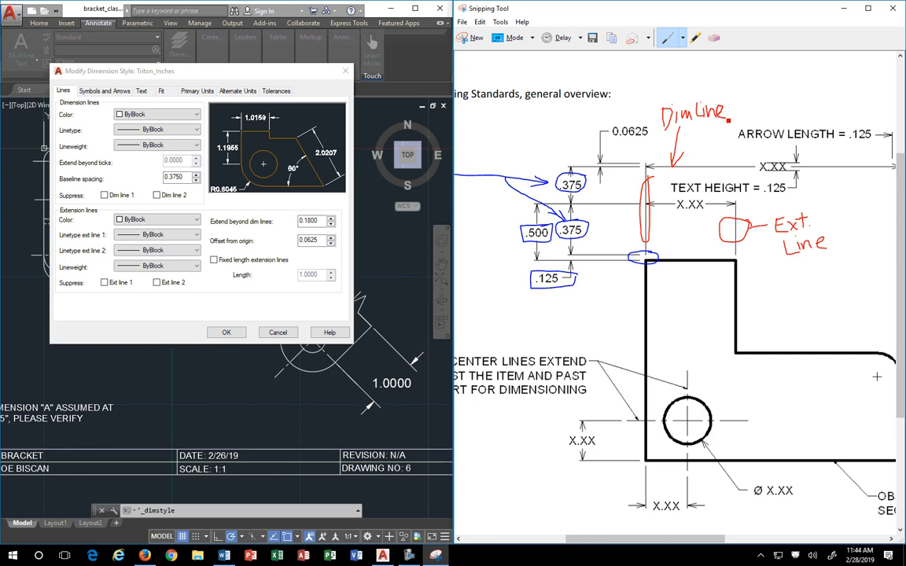
# Box the 0.0625 value on the standards image and set the extension lines to extend 0.0625 beyond the dimension lines in AutoCAD.
pyautogui.click(231, 230)
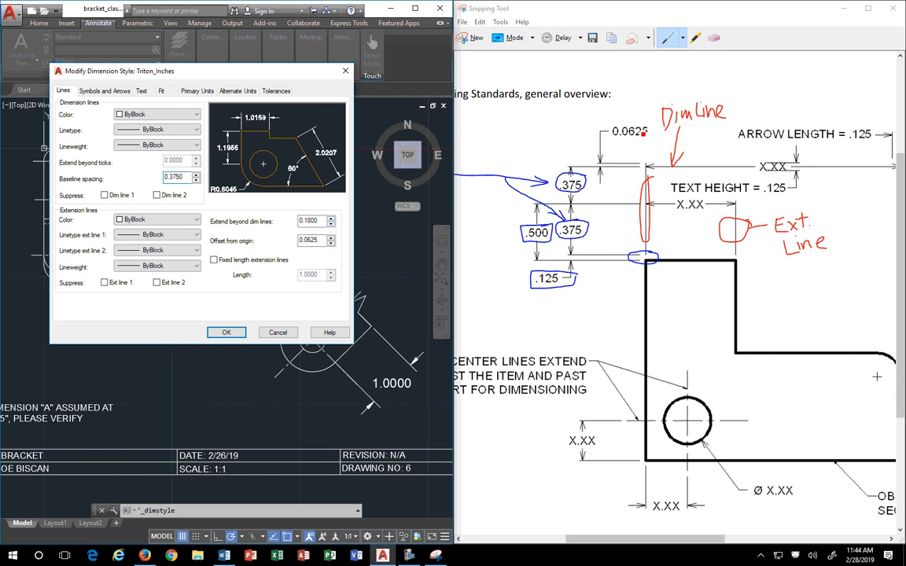
pyautogui.click(616, 124)
pyautogui.moveTo(608, 122)
pyautogui.mouseDown()
pyautogui.moveTo(645, 121)
pyautogui.moveTo(648, 140)
pyautogui.moveTo(610, 140)
pyautogui.moveTo(610, 125)
pyautogui.mouseUp()
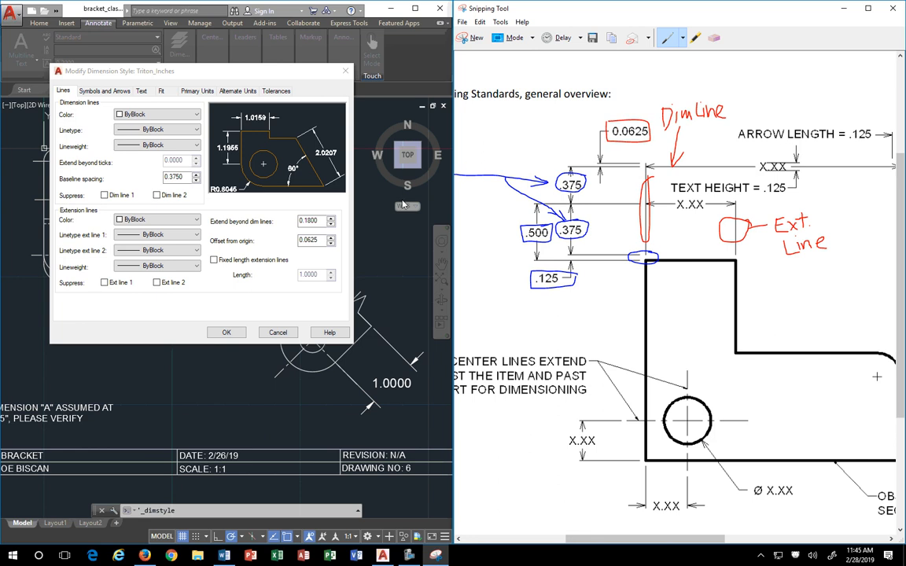
pyautogui.moveTo(319, 221); pyautogui.dragTo(277, 221)
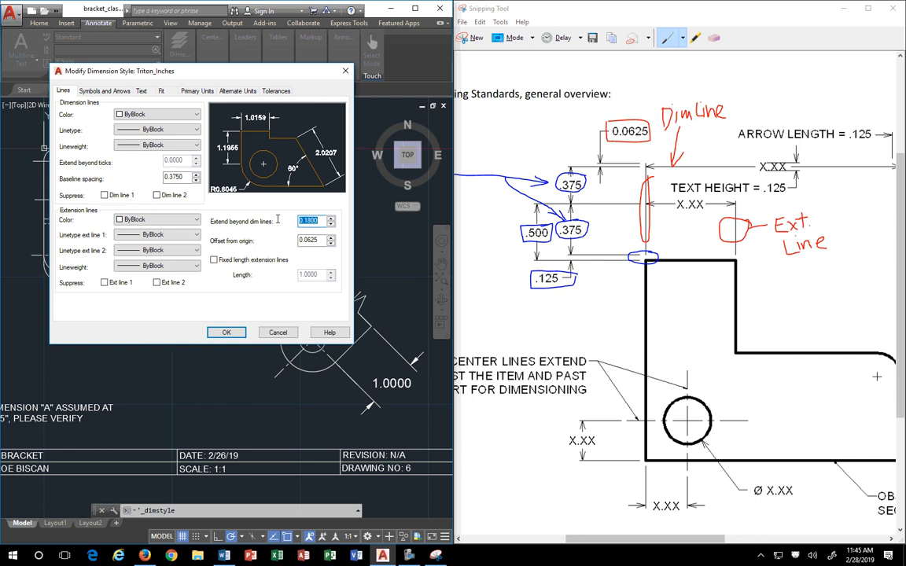
pyautogui.write('0625')
# Label the .125 gap on the standards image "OFFSET FROM ORIGIN" in red with an arrow pointing to the value.
pyautogui.click(549, 291)
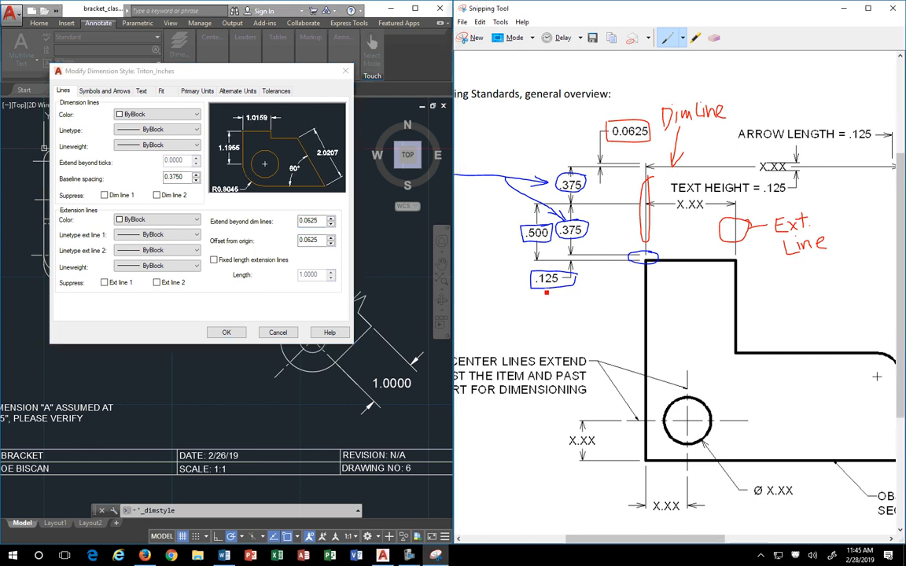
pyautogui.moveTo(543, 289)
pyautogui.mouseDown()
pyautogui.moveTo(548, 305)
pyautogui.moveTo(549, 296)
pyautogui.moveTo(595, 301)
pyautogui.moveTo(606, 287)
pyautogui.moveTo(599, 302)
pyautogui.moveTo(559, 319)
pyautogui.moveTo(571, 310)
pyautogui.moveTo(572, 322)
pyautogui.mouseUp()
pyautogui.click(563, 324)
pyautogui.moveTo(572, 312)
pyautogui.mouseDown()
pyautogui.moveTo(578, 321)
pyautogui.moveTo(593, 306)
pyautogui.moveTo(574, 334)
pyautogui.moveTo(597, 328)
pyautogui.mouseUp()
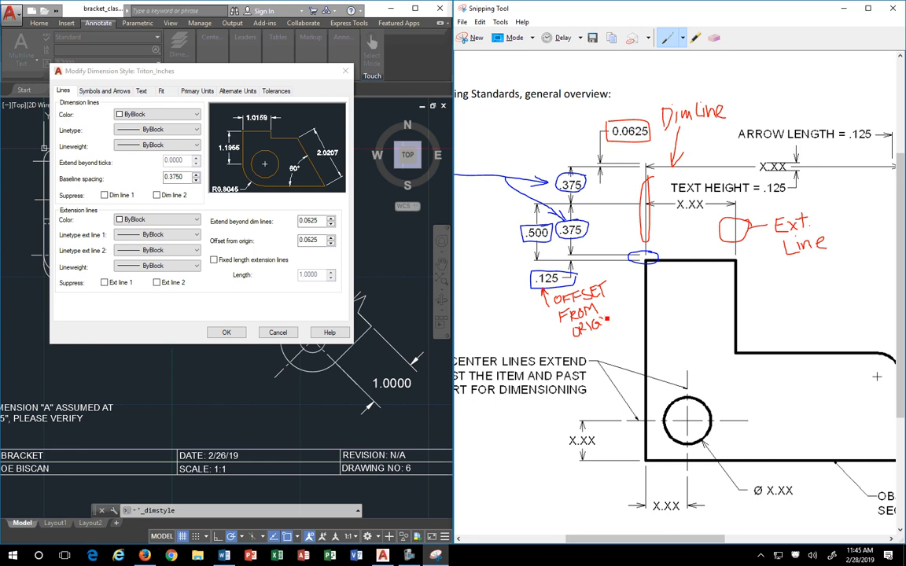
pyautogui.moveTo(608, 317); pyautogui.dragTo(618, 319)
# Set the extension lines' offset from origin to .125 in the Triton_Inches style.
pyautogui.click(318, 241)
pyautogui.moveTo(318, 241); pyautogui.dragTo(289, 246)
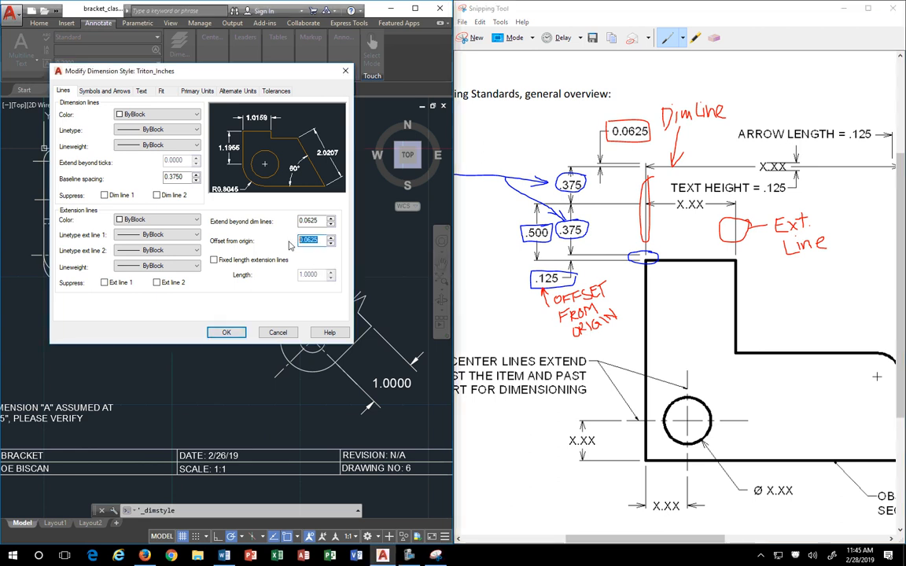
pyautogui.write('1')
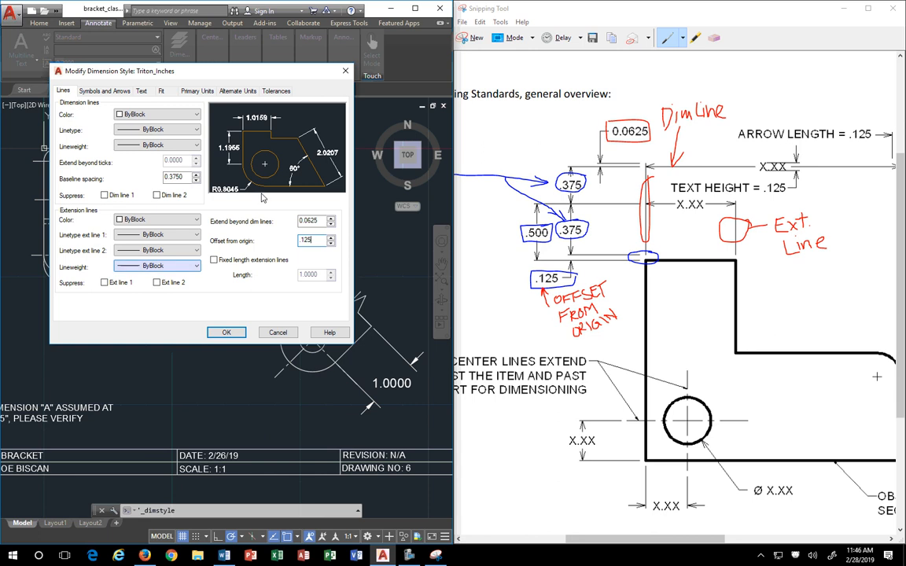
# Review the baseline spacing, extension beyond dimension lines and offset from origin of the Triton_Inches style.
pyautogui.click(108, 91)
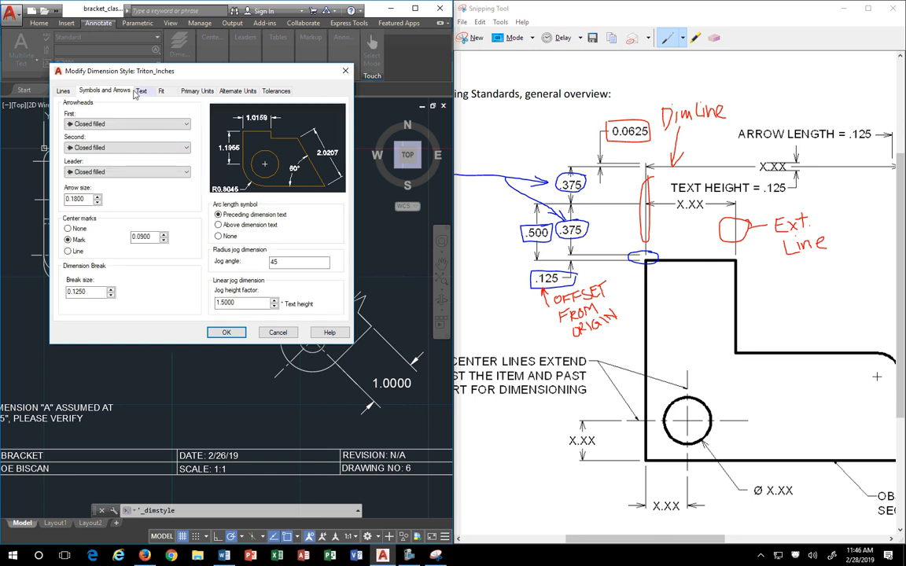
pyautogui.click(63, 91)
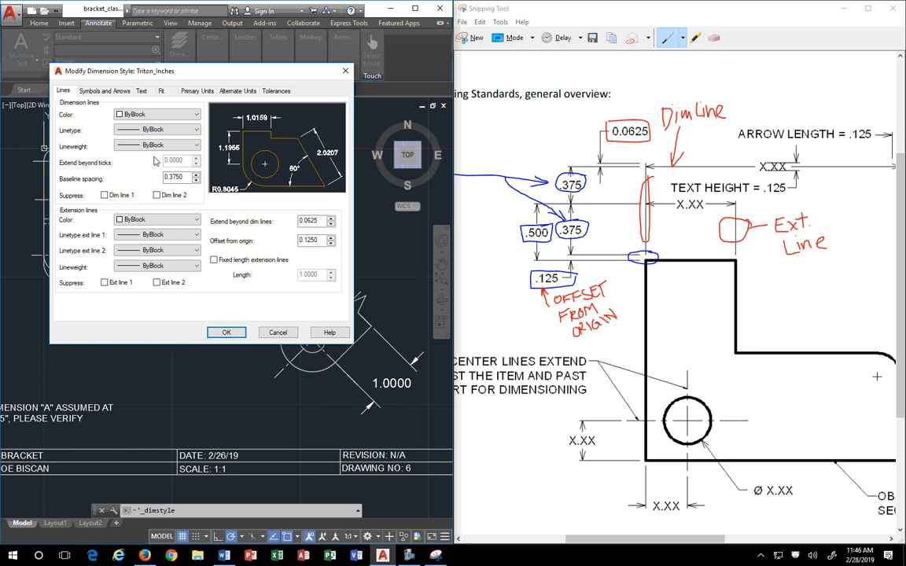
pyautogui.moveTo(183, 177); pyautogui.dragTo(151, 180)
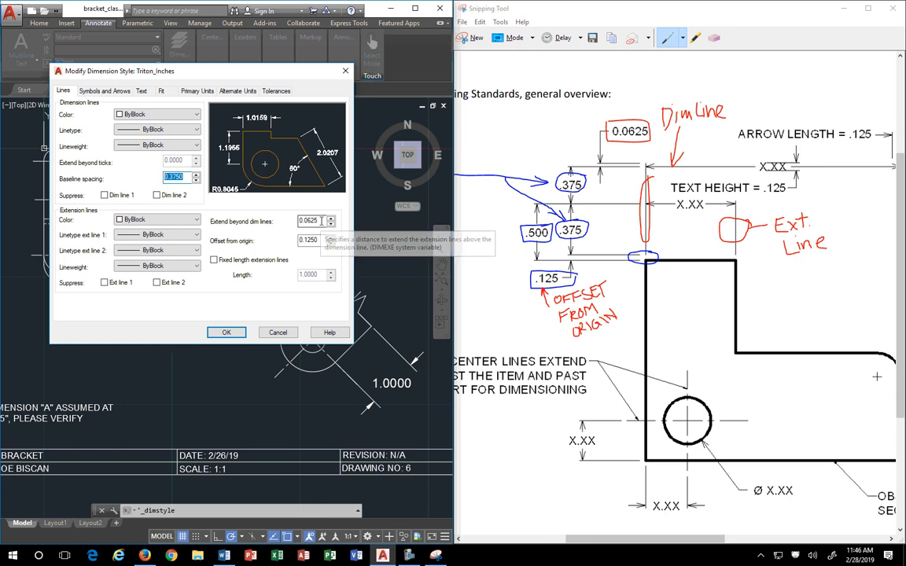
pyautogui.moveTo(321, 221); pyautogui.dragTo(264, 222)
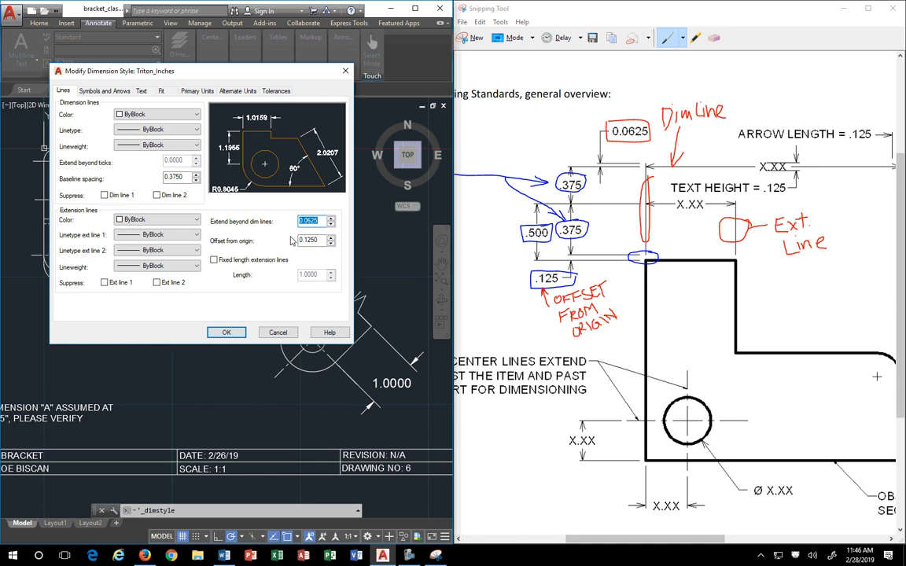
pyautogui.moveTo(320, 240); pyautogui.dragTo(280, 241)
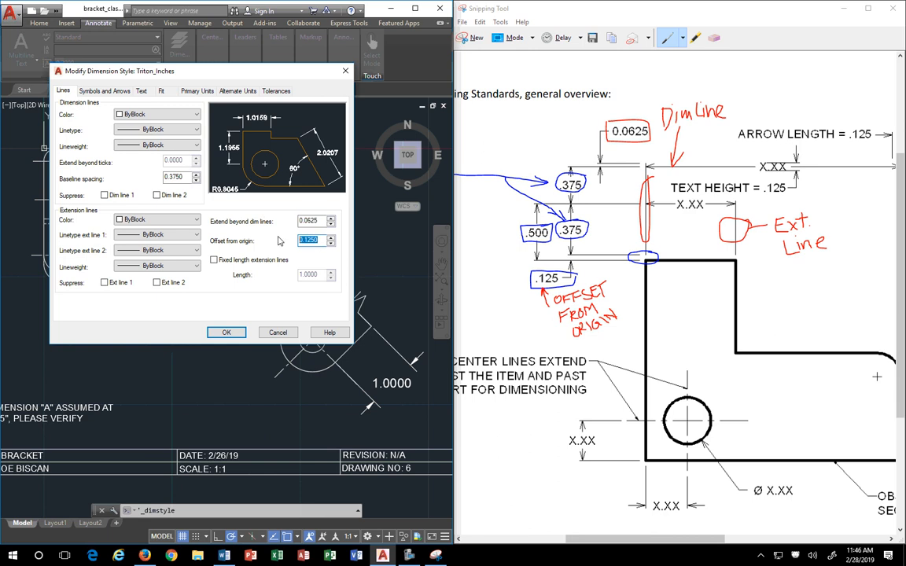
# Set the first, second and leader arrowheads of the dimension style to Open 30.
pyautogui.click(109, 92)
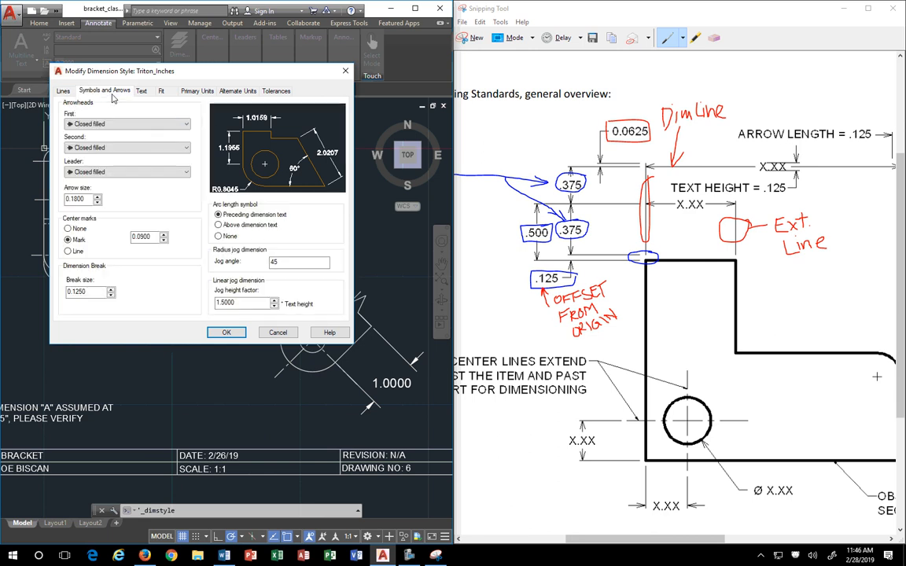
pyautogui.click(131, 124)
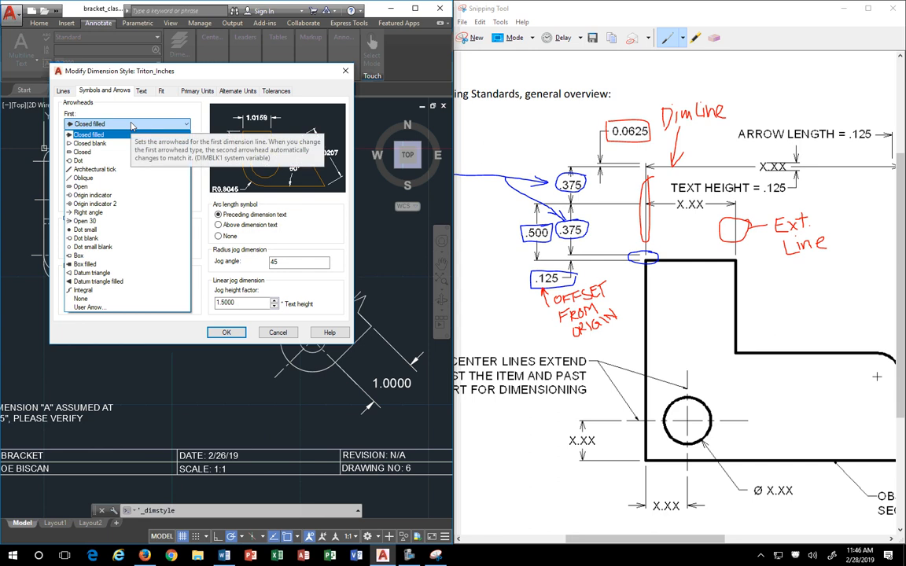
pyautogui.click(84, 222)
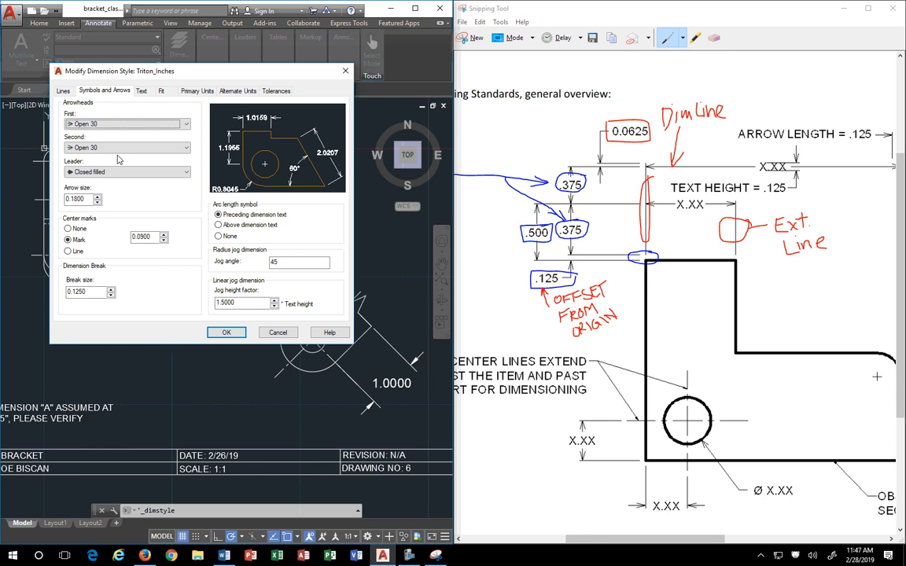
pyautogui.click(107, 169)
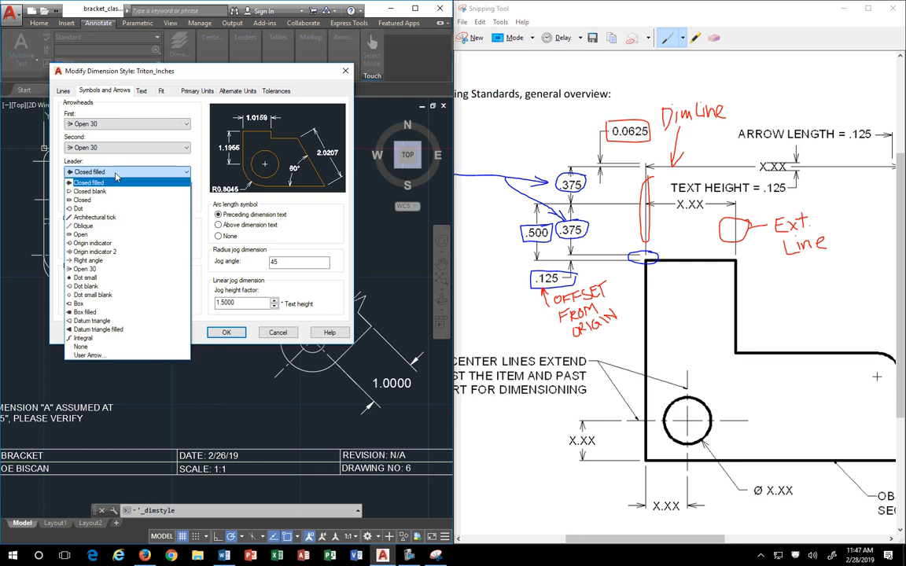
pyautogui.click(85, 270)
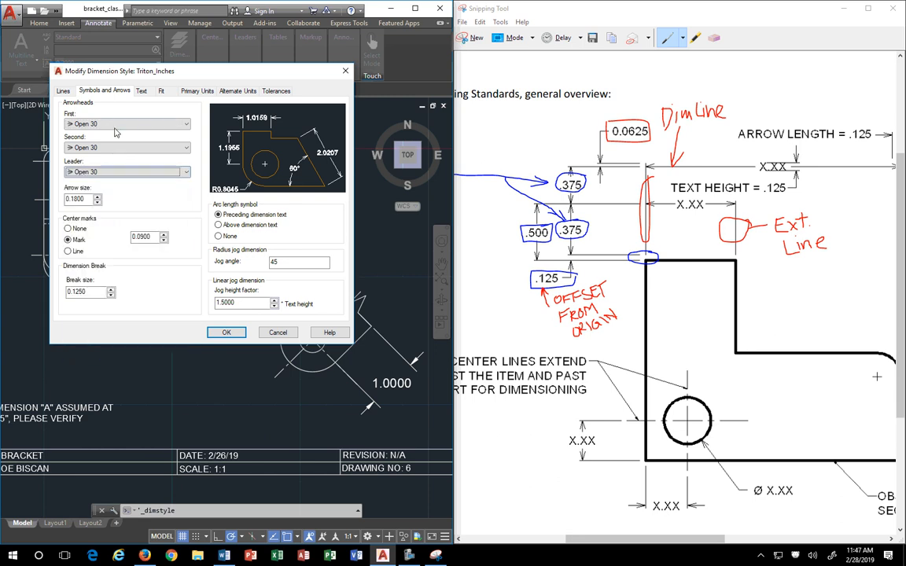
pyautogui.click(125, 124)
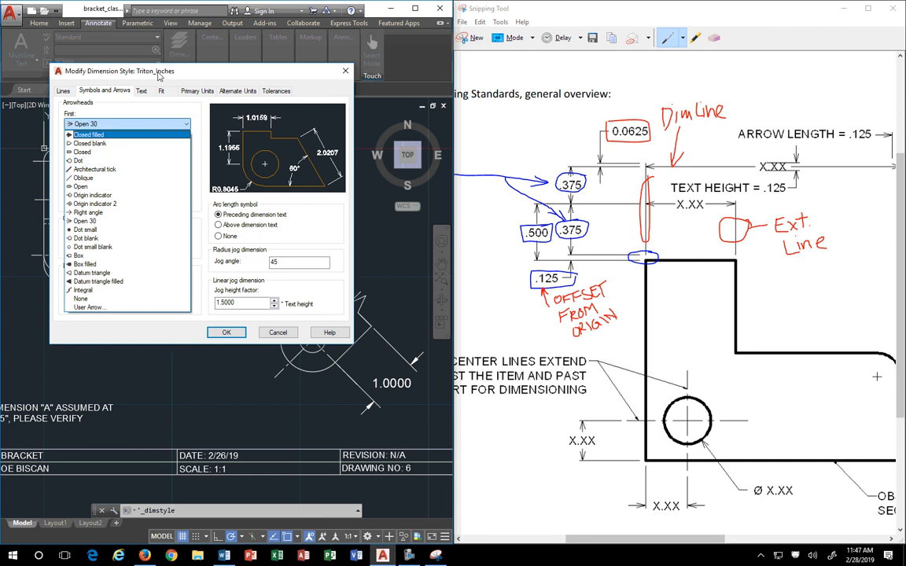
pyautogui.click(130, 106)
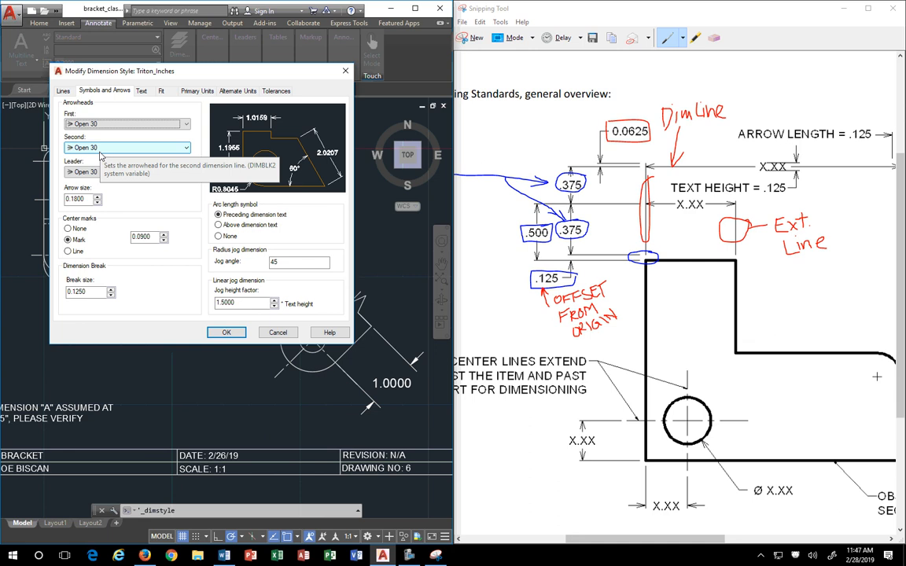
# Set the arrow size to .125 and circle the ARROW WIDTH = .0625 note in red on the standards image.
pyautogui.moveTo(85, 199); pyautogui.dragTo(48, 203)
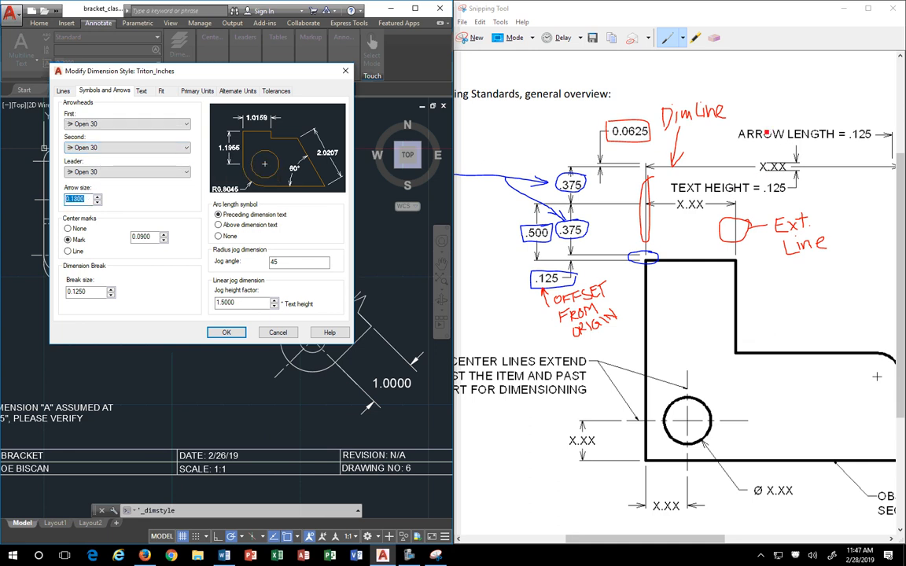
pyautogui.moveTo(719, 543); pyautogui.dragTo(749, 545)
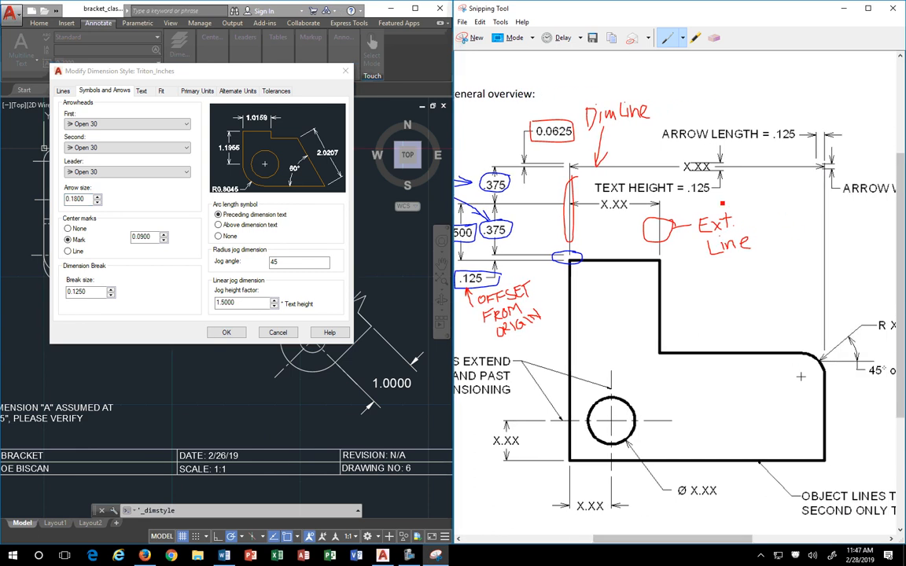
pyautogui.doubleClick(79, 199)
pyautogui.write('.125')
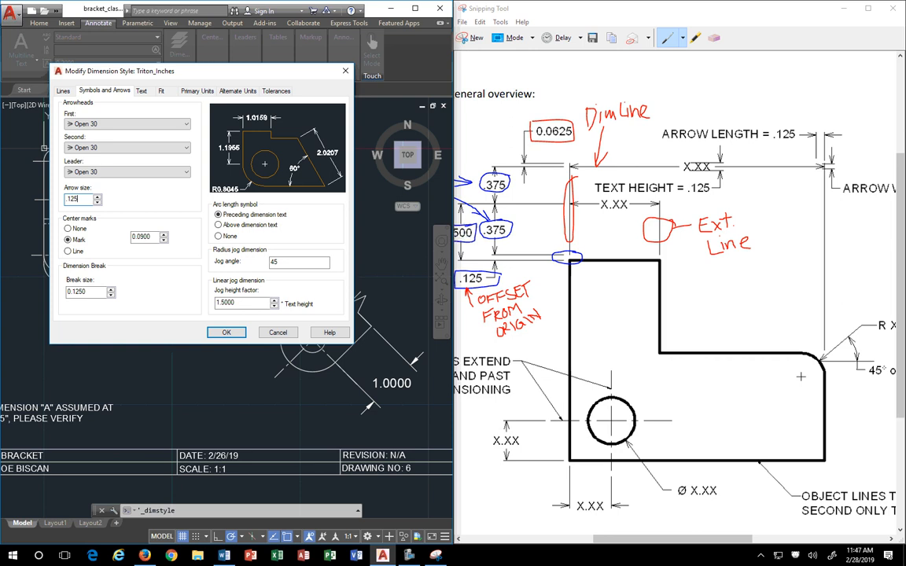
pyautogui.moveTo(705, 541); pyautogui.dragTo(739, 541)
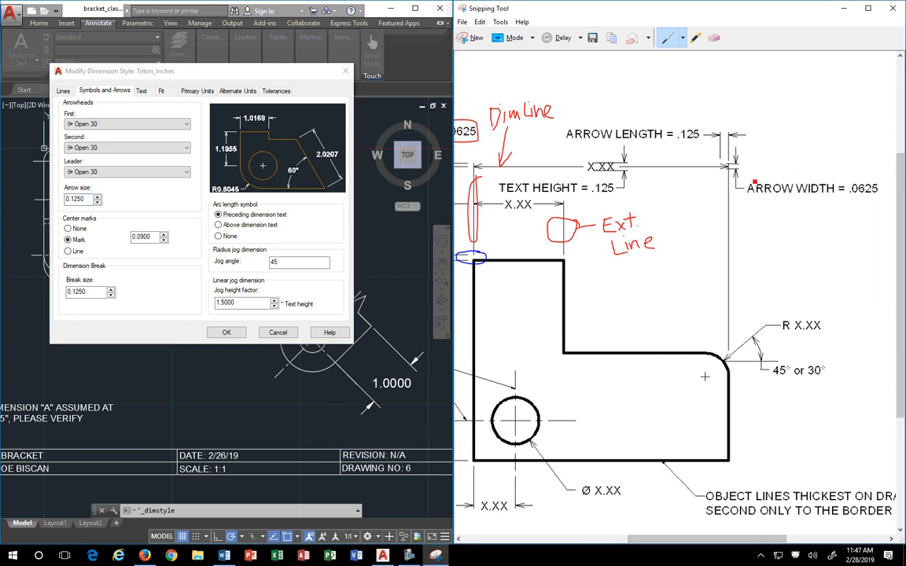
pyautogui.moveTo(754, 178)
pyautogui.mouseDown()
pyautogui.moveTo(873, 177)
pyautogui.moveTo(886, 195)
pyautogui.moveTo(769, 206)
pyautogui.moveTo(746, 193)
pyautogui.moveTo(753, 179)
pyautogui.mouseUp()
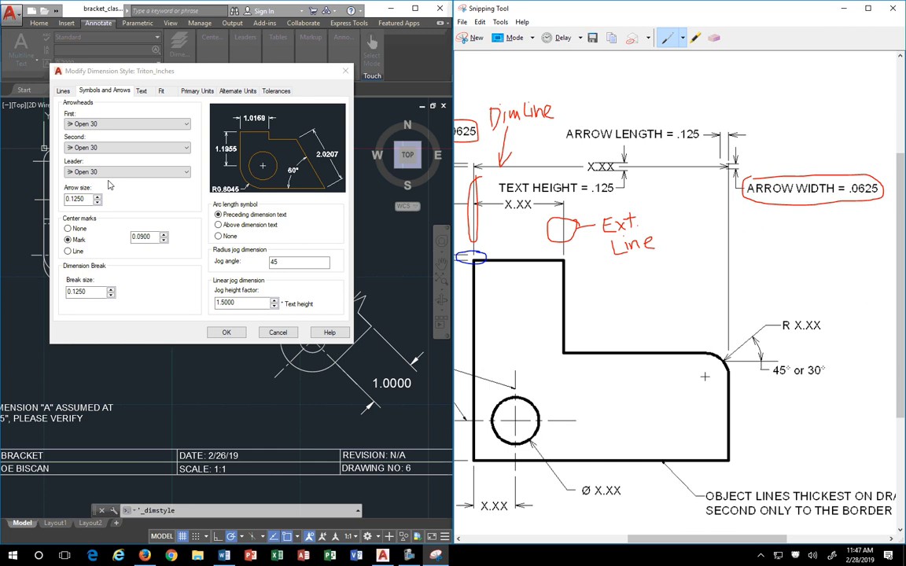
# Compare the center mark options None, Mark and Line in the style preview and choose Line.
pyautogui.click(68, 229)
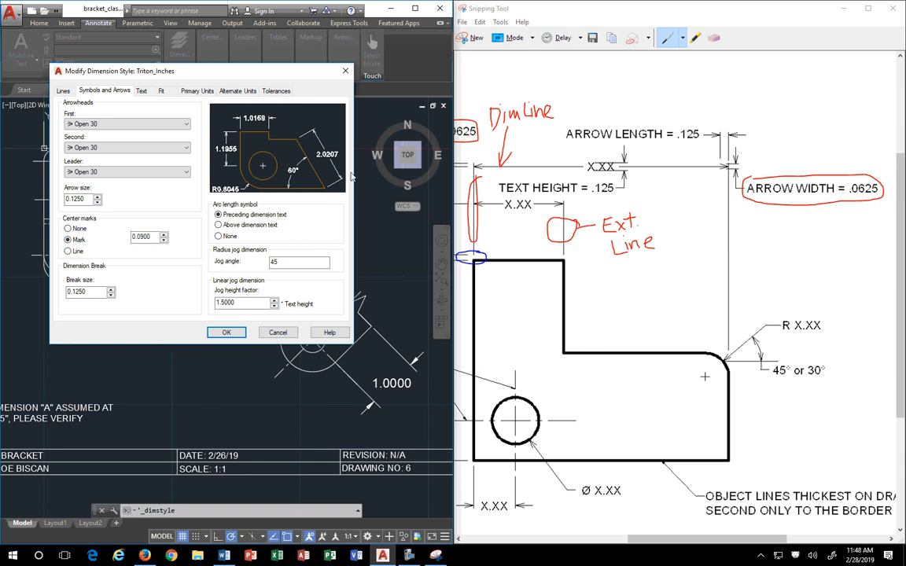
pyautogui.click(67, 228)
pyautogui.click(68, 239)
pyautogui.click(68, 251)
pyautogui.click(69, 230)
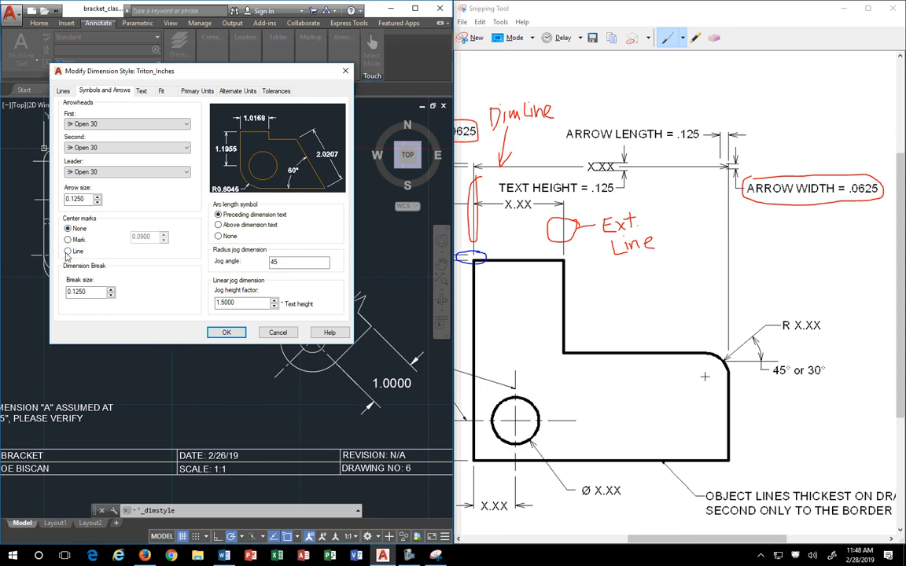
pyautogui.click(68, 251)
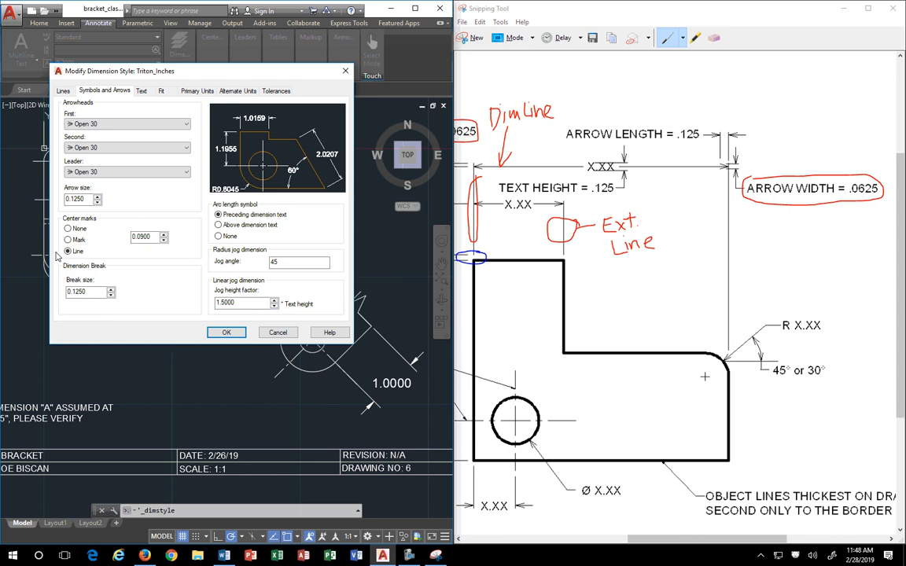
# Check the center mark size, radius jog angle and jog height factor, and circle the 45° angle in red on the standards image.
pyautogui.doubleClick(135, 237)
pyautogui.doubleClick(287, 262)
pyautogui.moveTo(784, 358)
pyautogui.mouseDown()
pyautogui.moveTo(757, 360)
pyautogui.moveTo(759, 385)
pyautogui.moveTo(783, 363)
pyautogui.mouseUp()
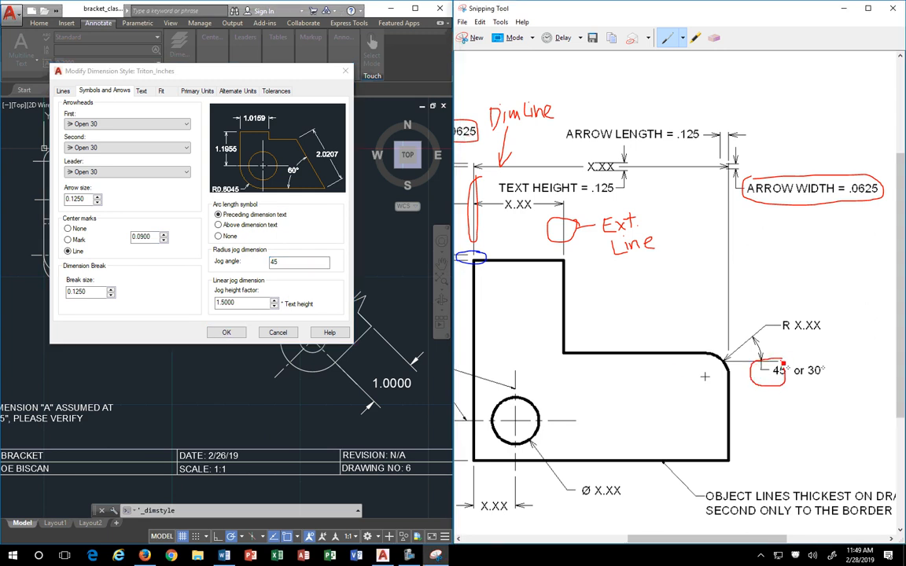
pyautogui.click(235, 303)
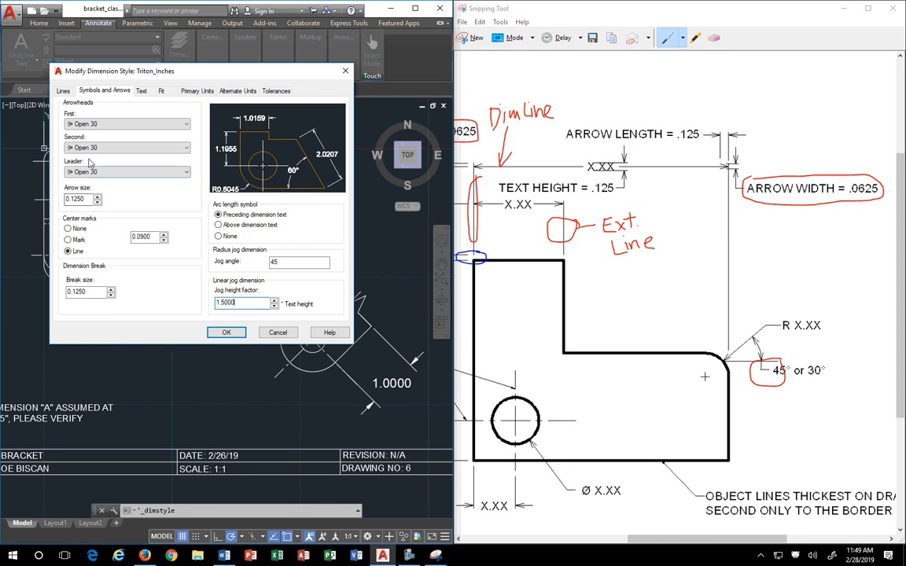
# Set the text height of the dimension style to .125.
pyautogui.click(141, 92)
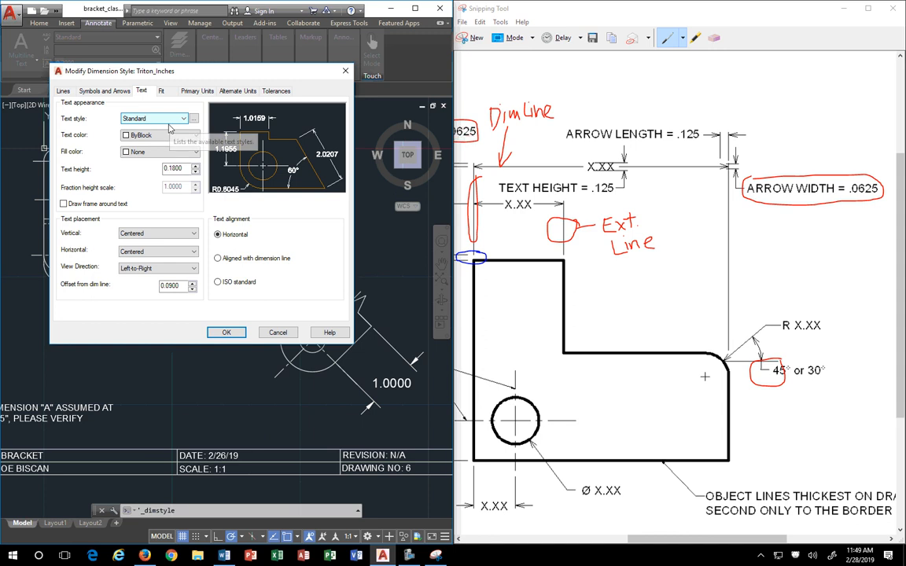
pyautogui.doubleClick(164, 169)
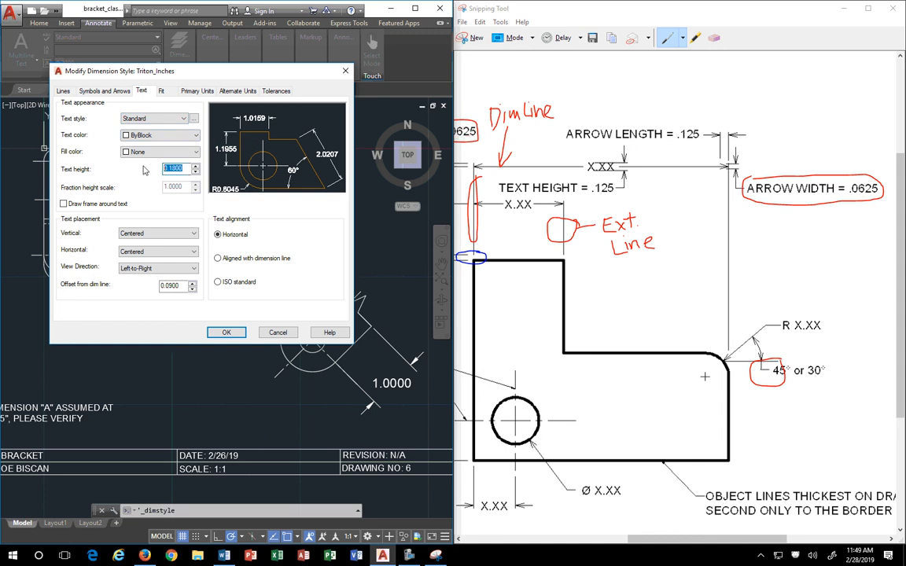
pyautogui.write('.125')
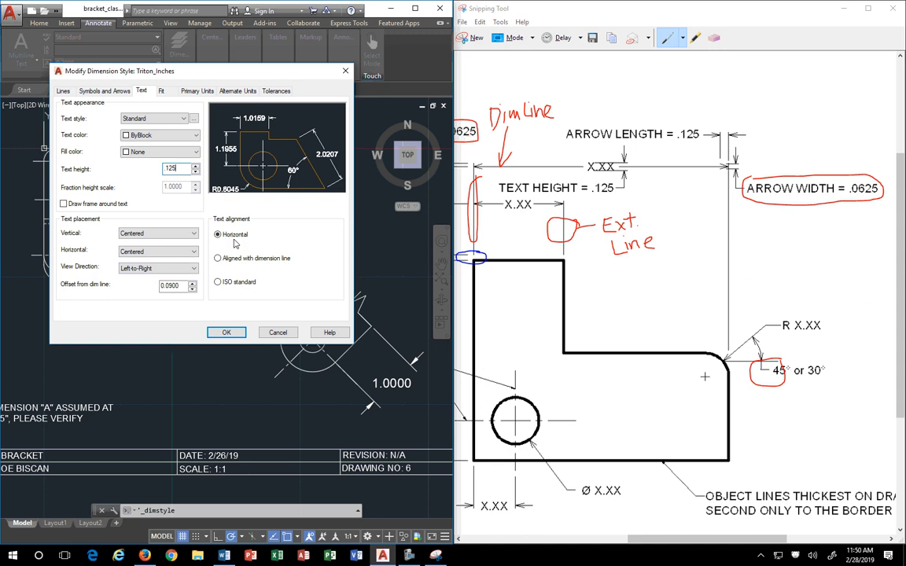
# Compare the ISO standard and Aligned with dimension line text alignments in the style preview.
pyautogui.click(228, 283)
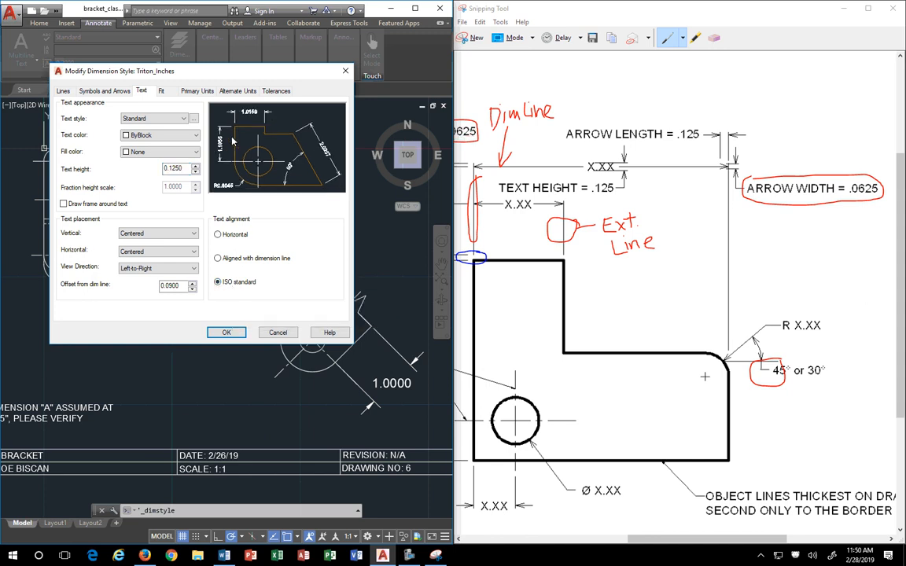
pyautogui.click(233, 252)
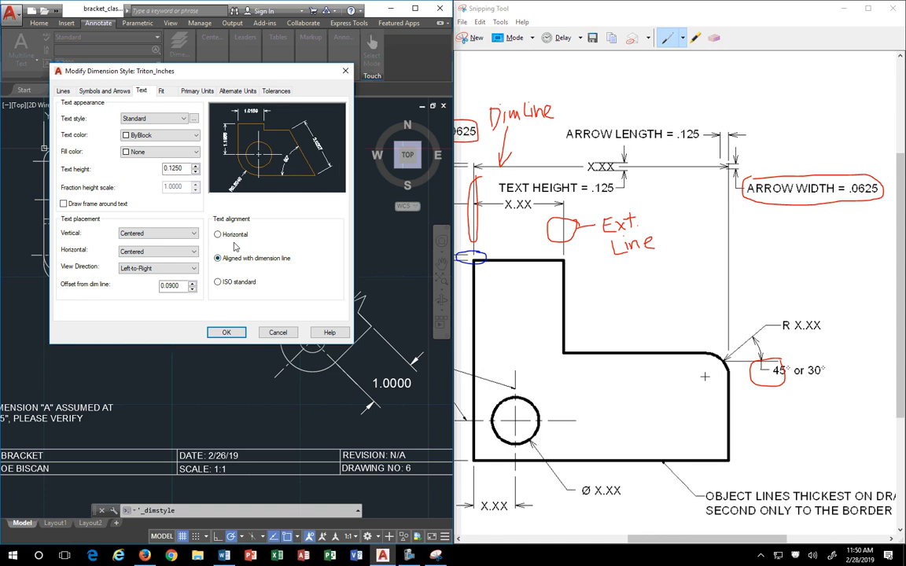
pyautogui.click(218, 282)
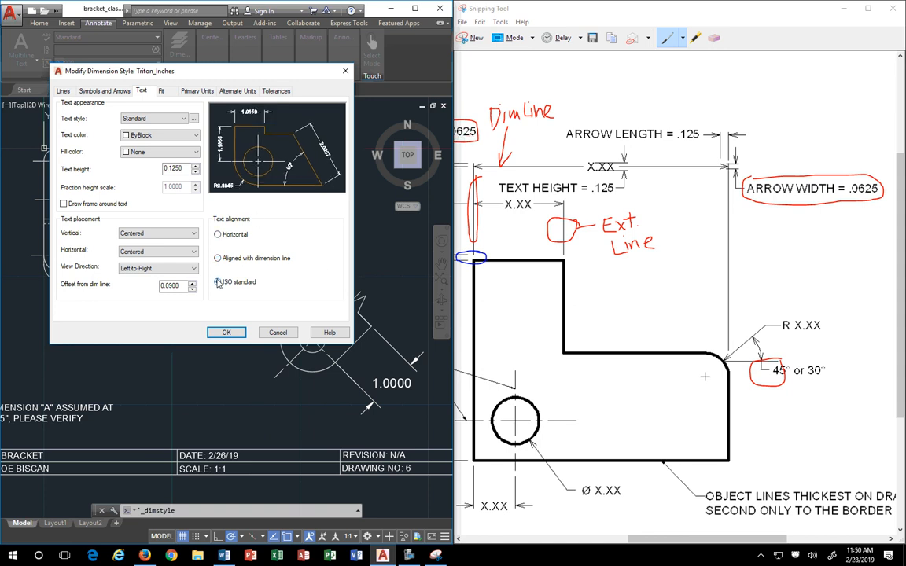
# Try Above as the vertical text placement, return it to Centered, and set the text alignment to Horizontal.
pyautogui.click(140, 235)
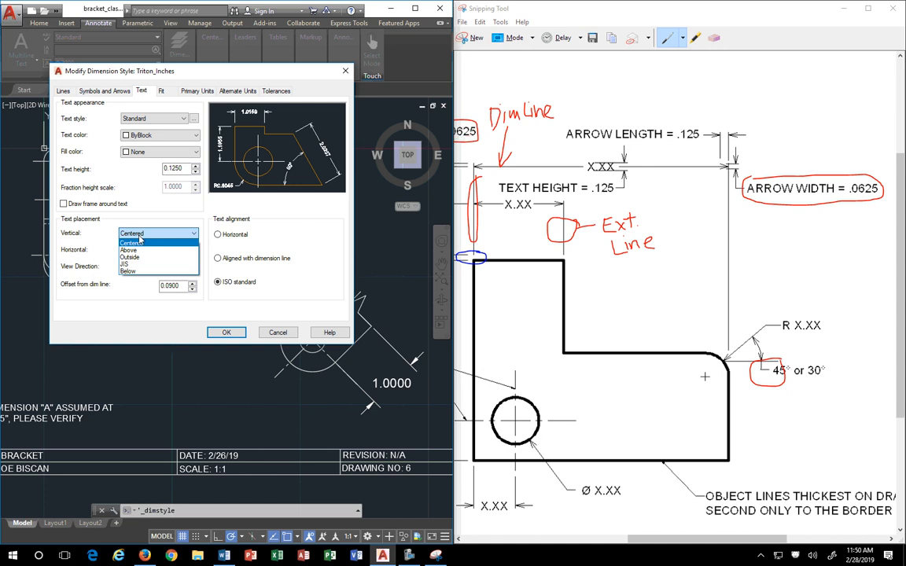
pyautogui.click(140, 240)
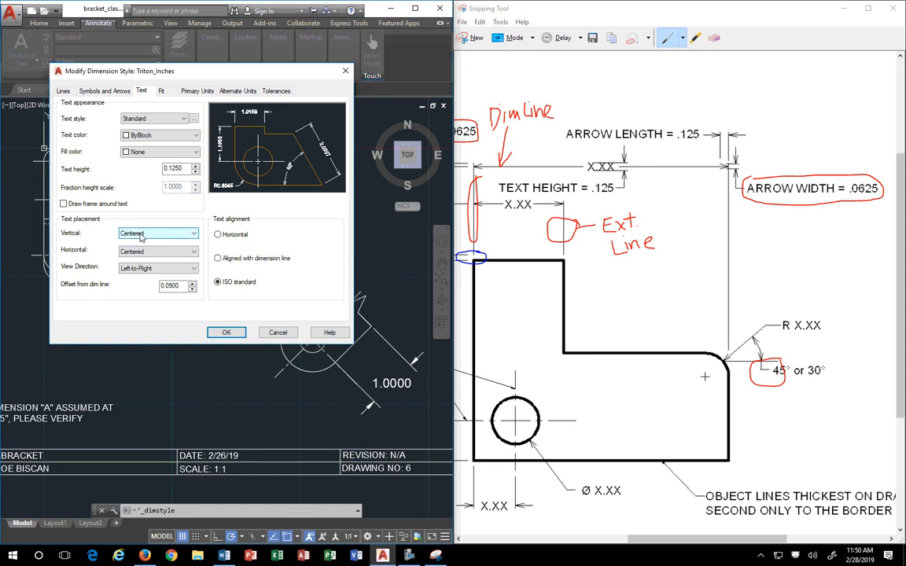
pyautogui.click(140, 234)
pyautogui.click(140, 247)
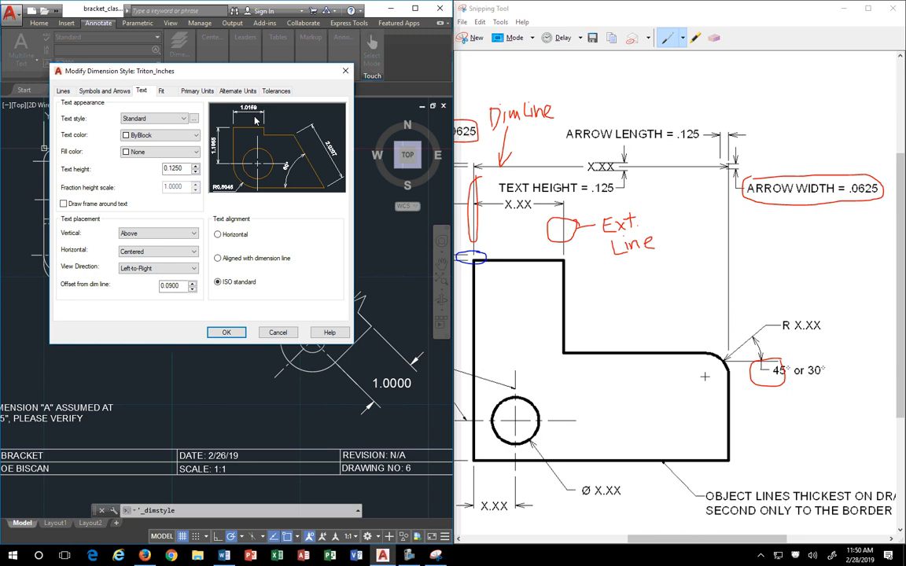
pyautogui.click(165, 238)
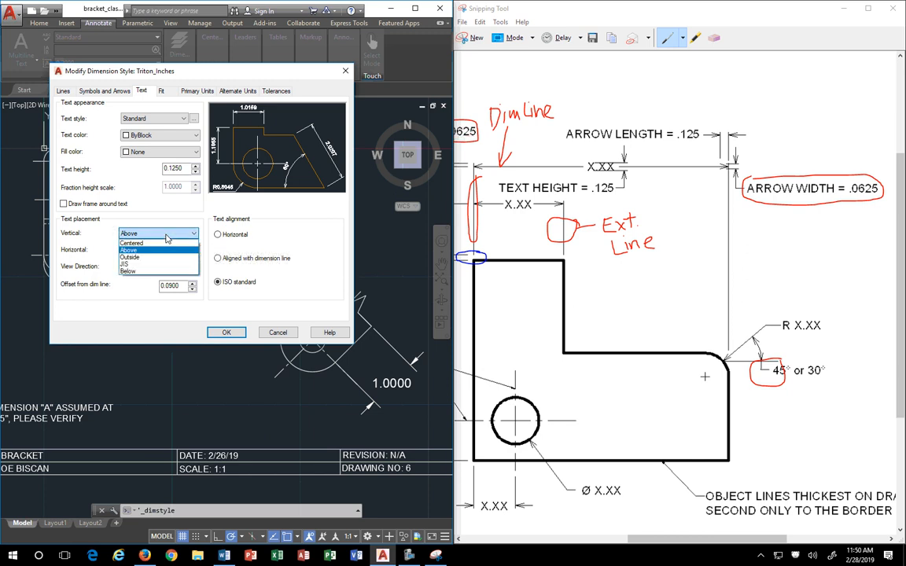
pyautogui.click(135, 242)
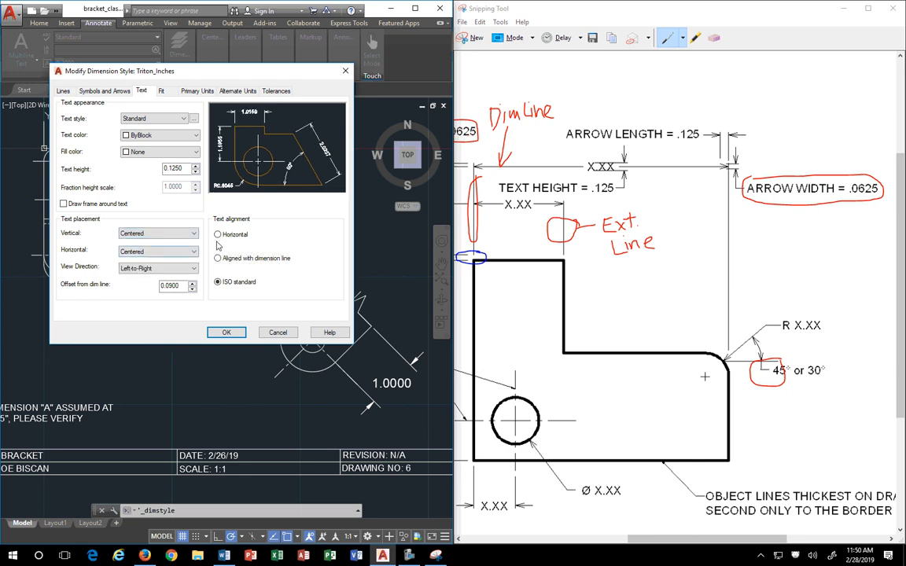
pyautogui.click(246, 236)
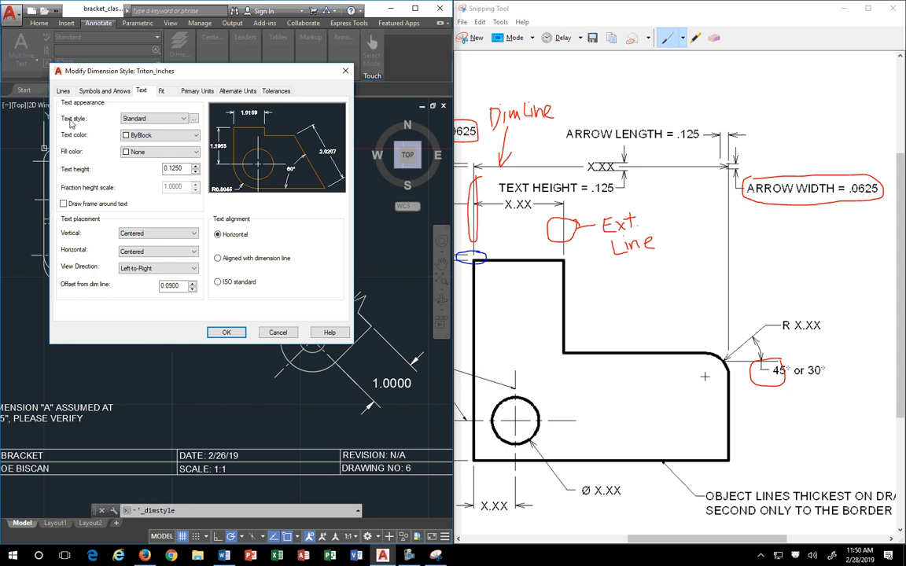
# Review the text height and look through the line, arrow, text, fit and primary unit settings of the dimension style.
pyautogui.moveTo(185, 169); pyautogui.dragTo(154, 169)
pyautogui.click(163, 91)
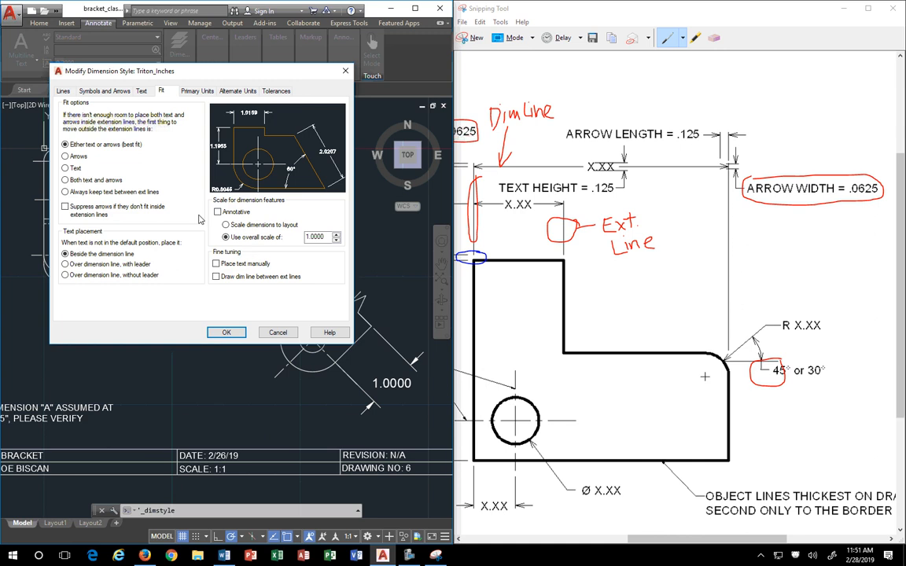
pyautogui.click(63, 90)
pyautogui.click(123, 92)
pyautogui.click(141, 90)
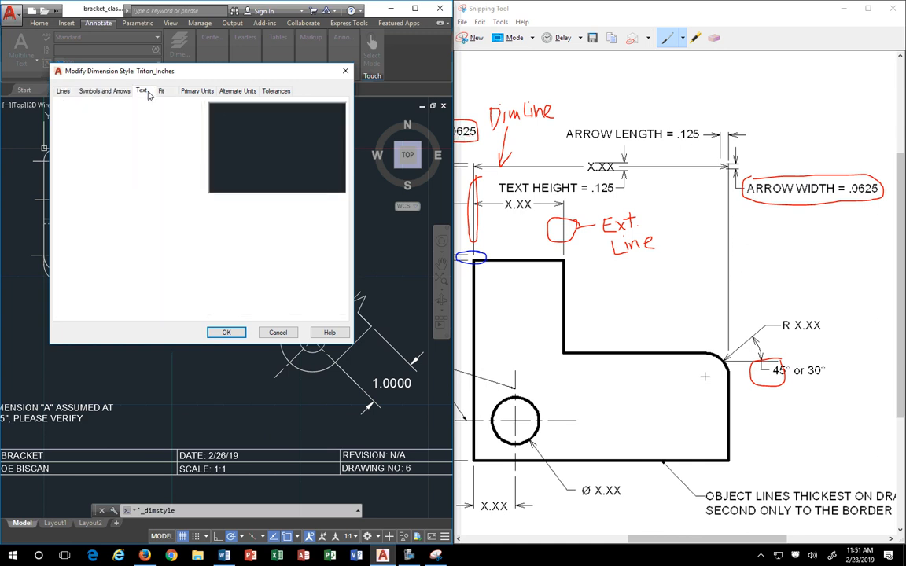
pyautogui.click(161, 91)
pyautogui.click(193, 90)
pyautogui.click(140, 91)
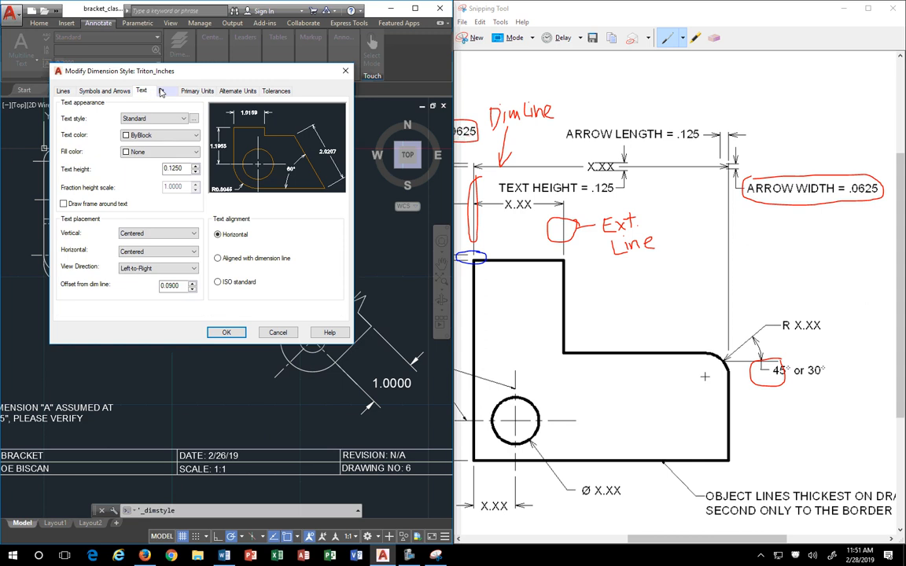
pyautogui.click(160, 90)
pyautogui.click(104, 90)
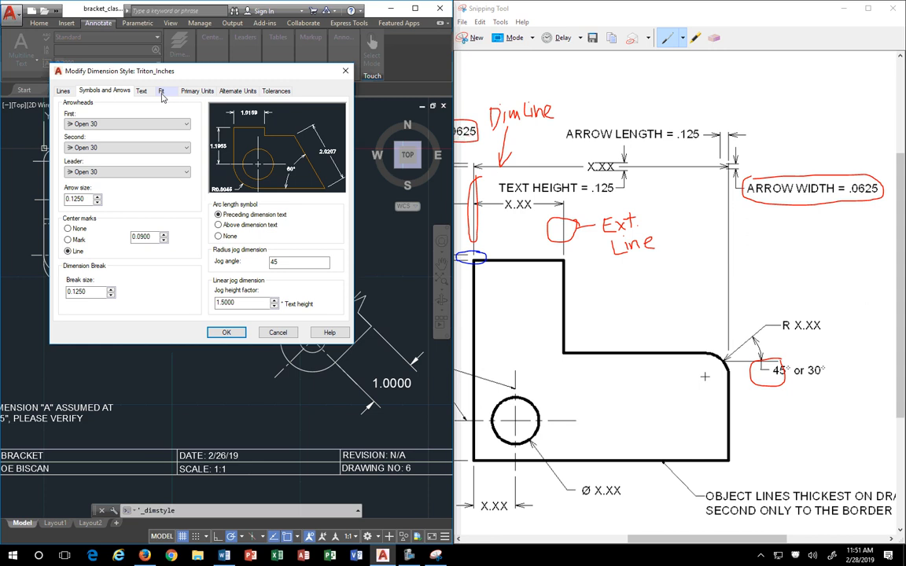
# Check the overall scale and the manual text placement option in the fit settings.
pyautogui.click(162, 93)
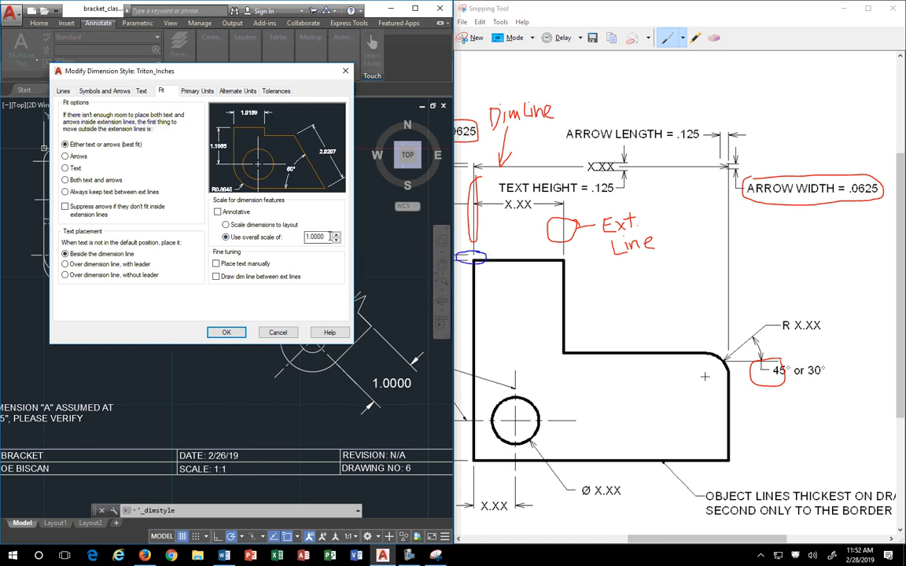
pyautogui.doubleClick(327, 237)
pyautogui.click(216, 265)
# Show the primary units settings and switch to Firefox to dock the OrthographicTitleBlock bracket drawing beside AutoCAD.
pyautogui.click(207, 91)
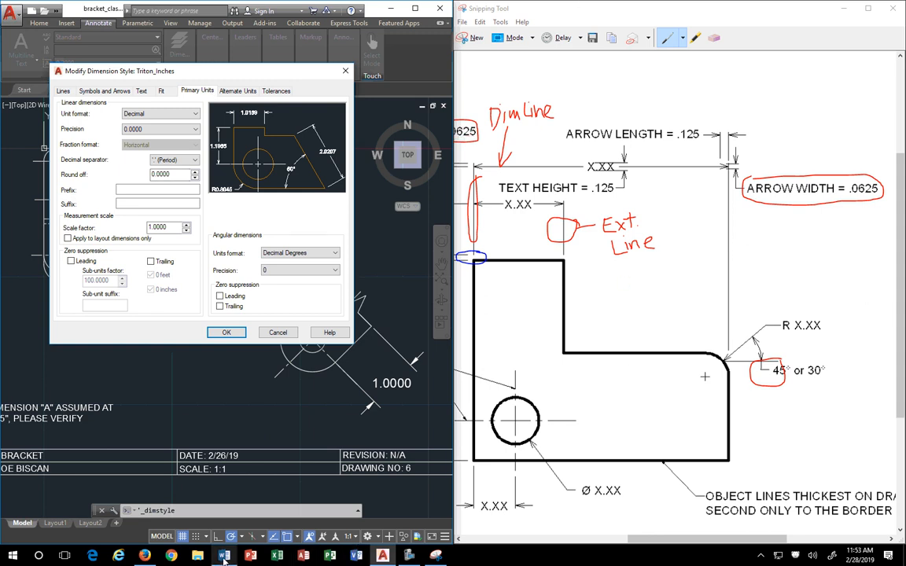
pyautogui.click(145, 556)
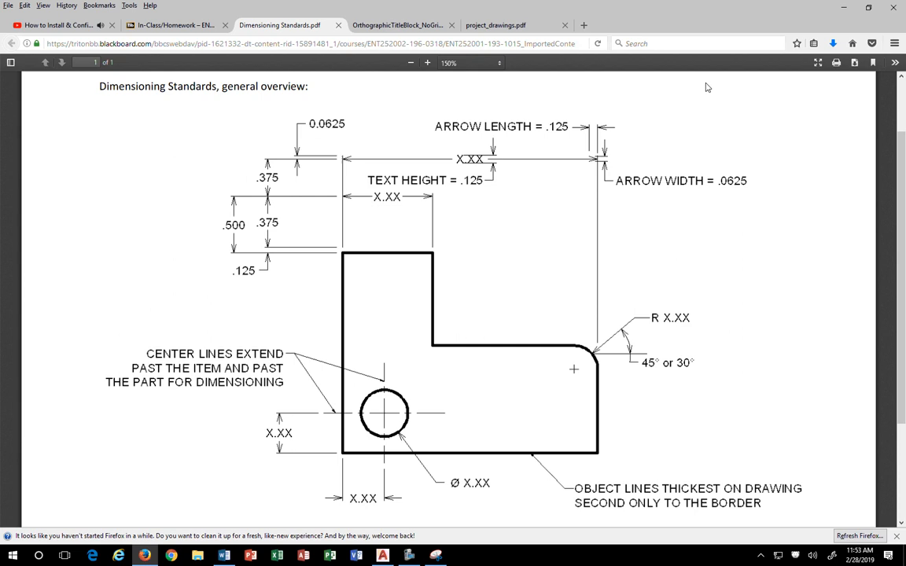
pyautogui.click(395, 26)
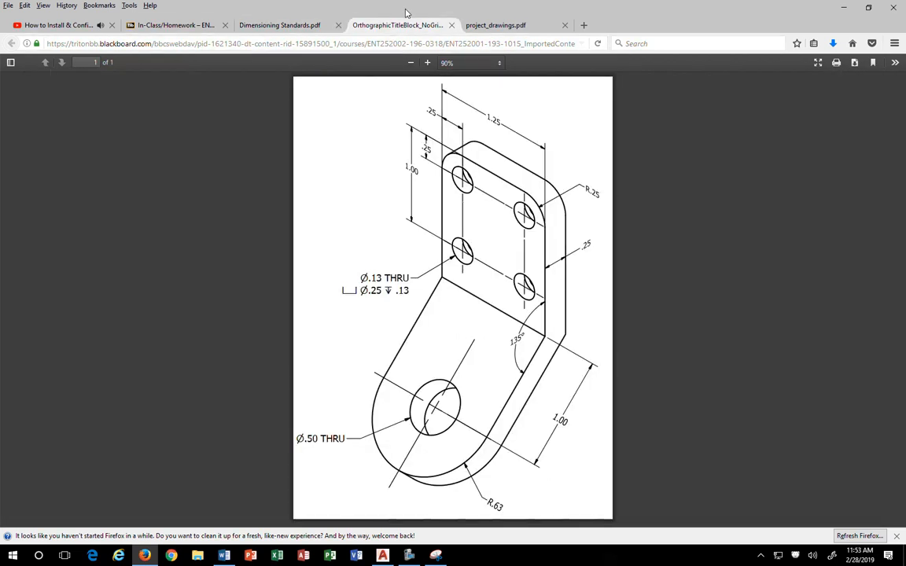
pyautogui.moveTo(441, 15); pyautogui.dragTo(904, 20)
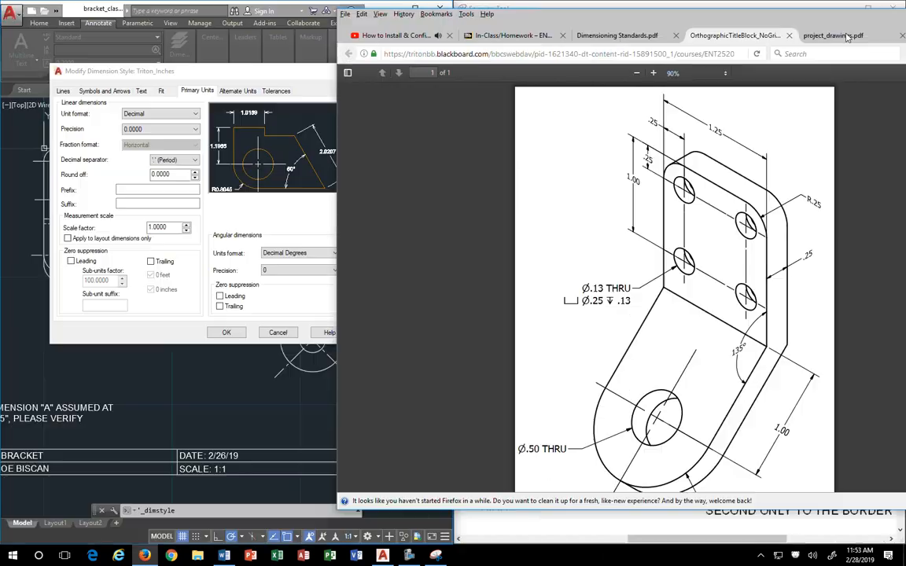
# Set the precision of the linear dimensions to 0.00 in the dimension style.
pyautogui.click(188, 189)
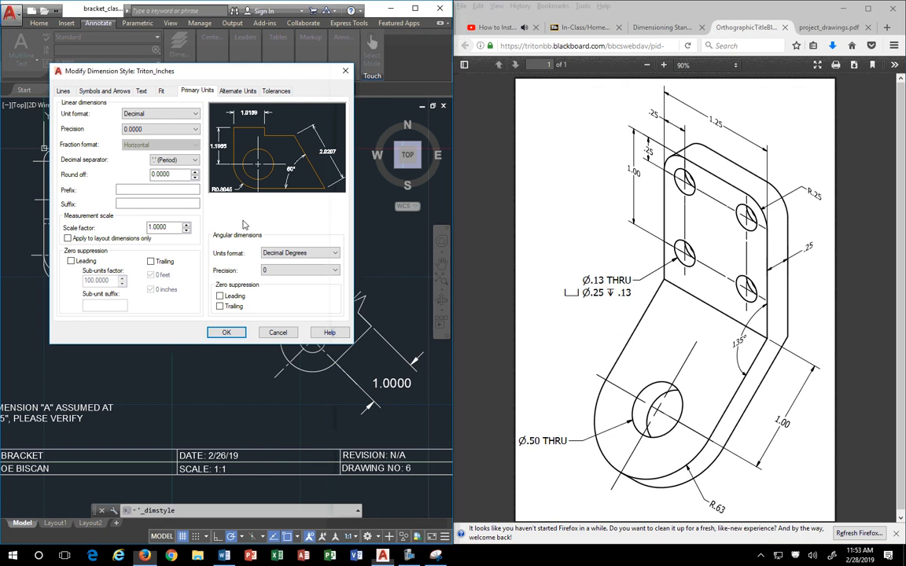
pyautogui.click(173, 160)
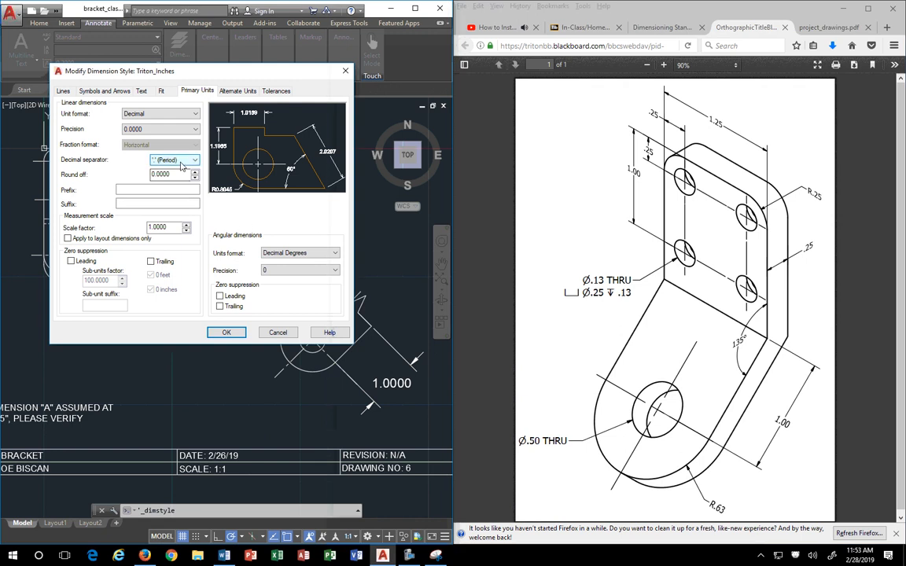
pyautogui.click(149, 129)
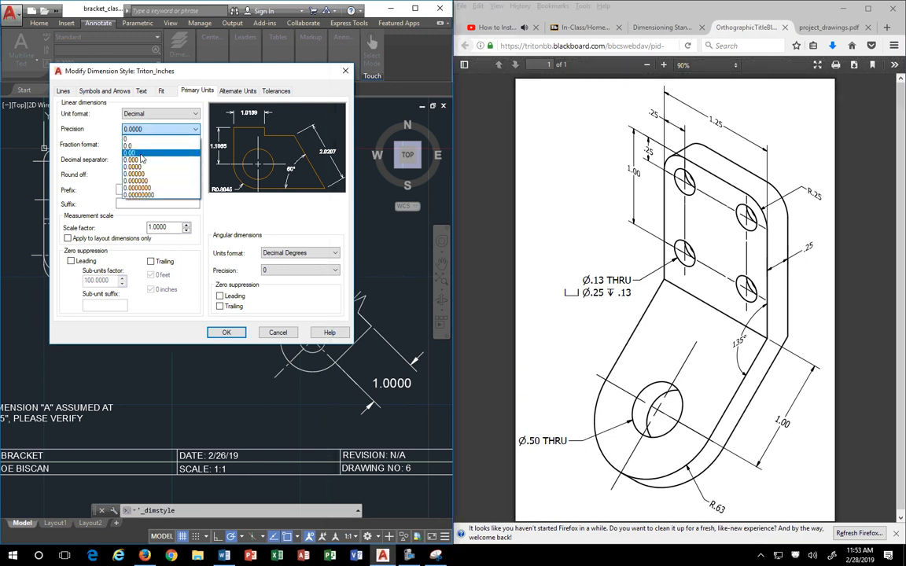
pyautogui.click(141, 153)
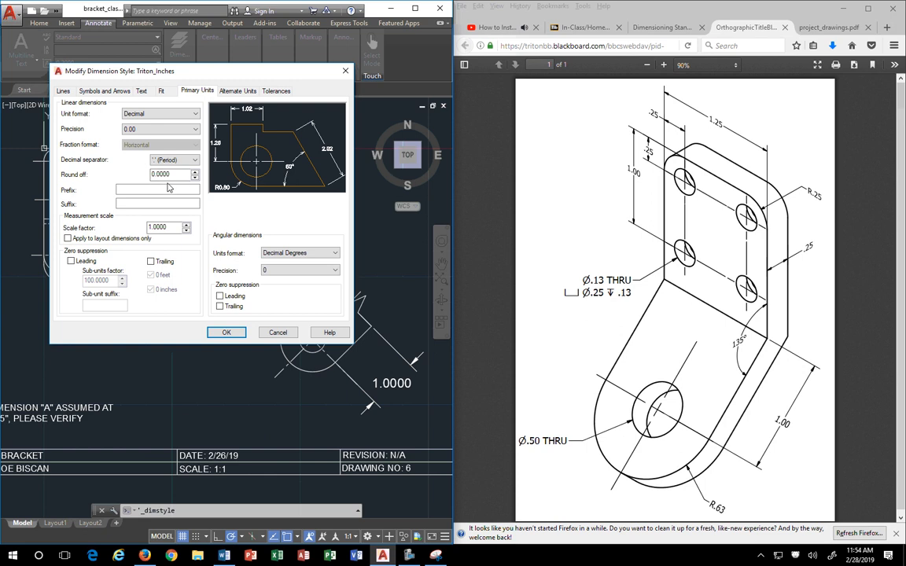
# Check the round off, precision and measurement scale factor in the primary units against the bracket drawing.
pyautogui.click(178, 172)
pyautogui.doubleClick(175, 173)
pyautogui.click(148, 129)
pyautogui.click(143, 131)
pyautogui.moveTo(163, 227); pyautogui.dragTo(94, 228)
pyautogui.click(643, 110)
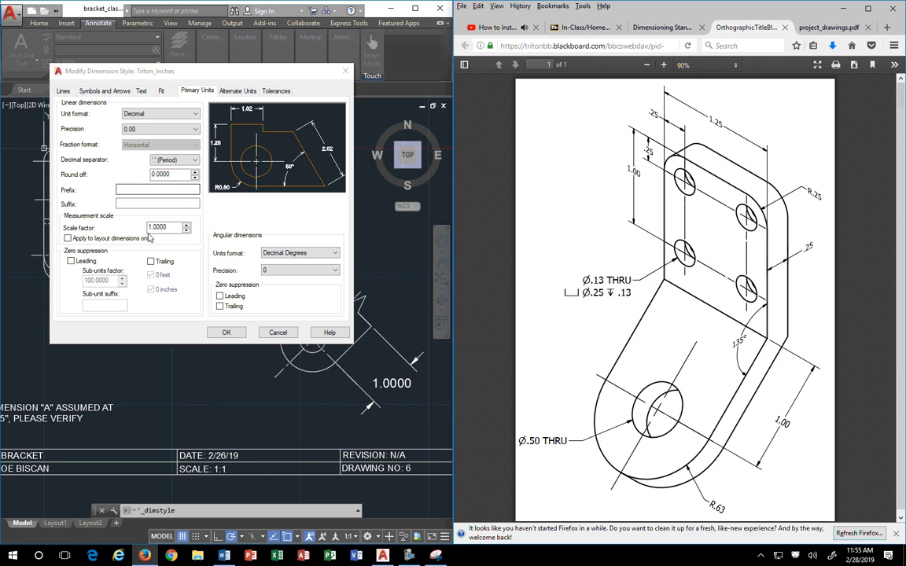
pyautogui.click(95, 228)
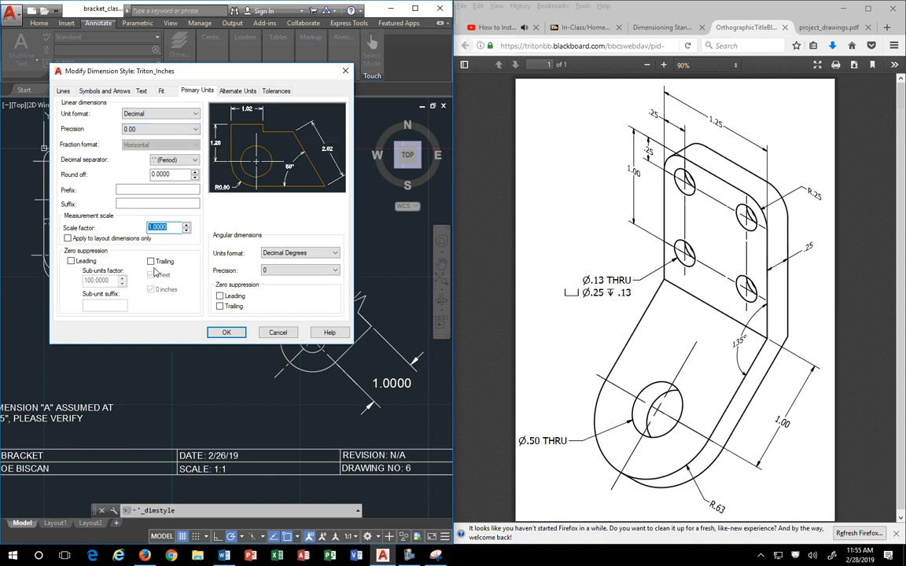
# Turn on the alternate units display to examine its multiplier and preview, and turn it off again.
pyautogui.click(238, 90)
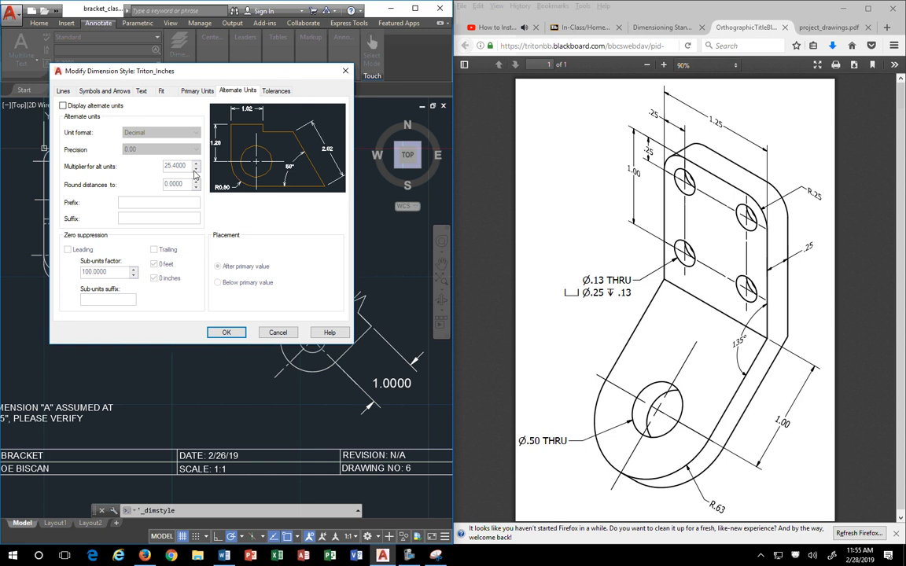
pyautogui.click(63, 106)
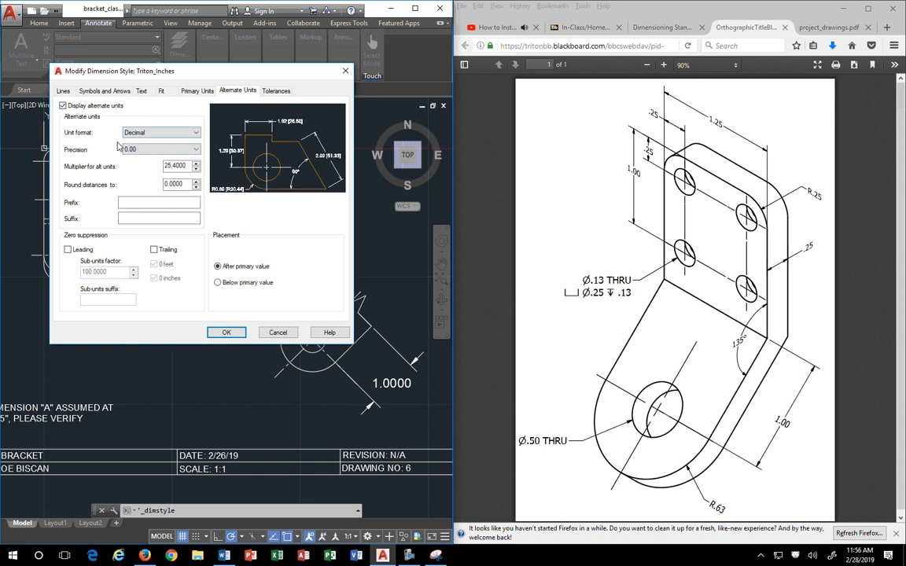
pyautogui.doubleClick(167, 166)
pyautogui.click(63, 107)
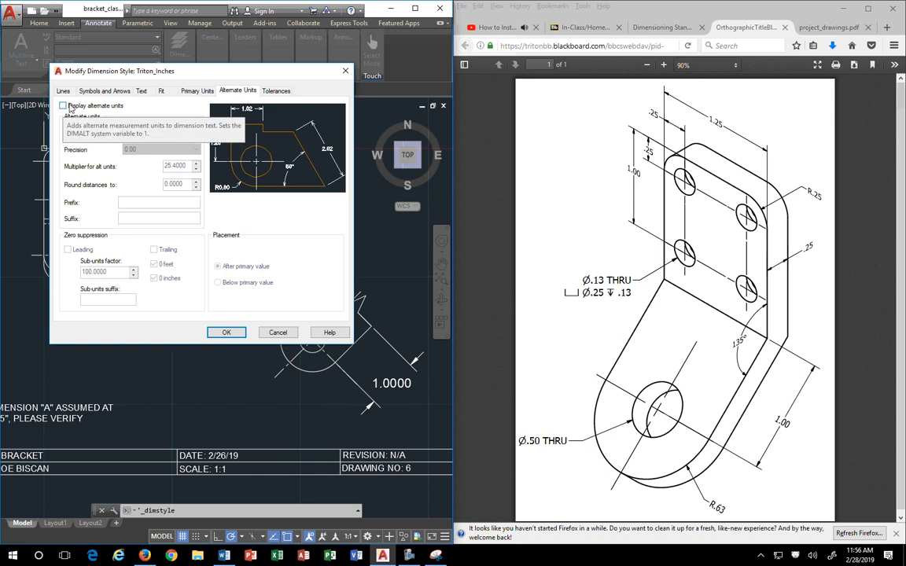
# Review the tolerance settings of the dimension style and return to its dimension and extension line settings.
pyautogui.click(283, 92)
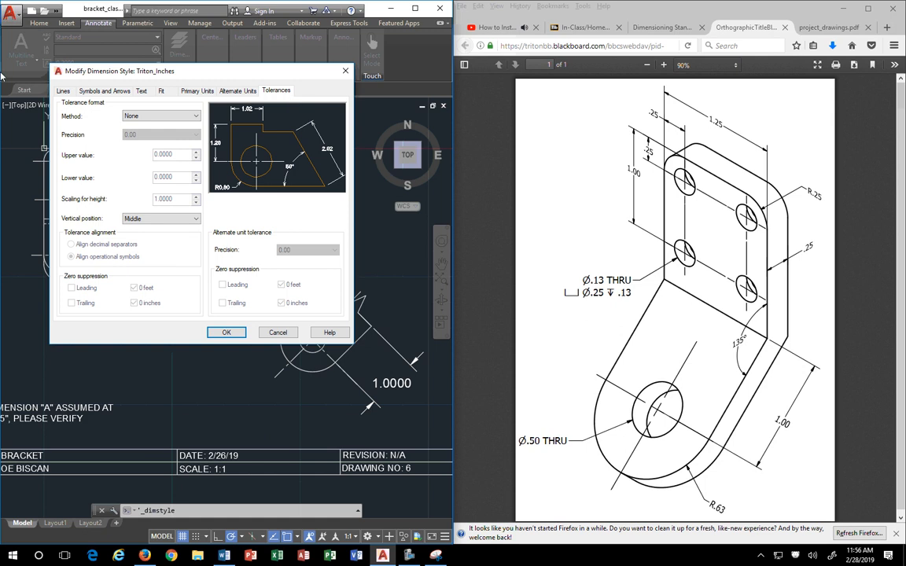
pyautogui.click(64, 91)
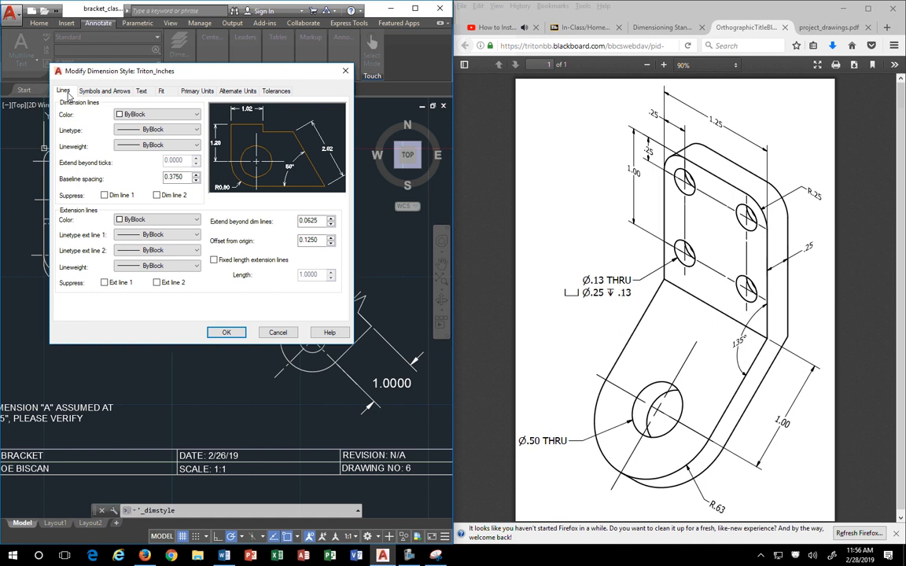
# Switch to Snipping Tool and handwrite "Baseline Spacing" in blue beside the arrows pointing to the two .375 values.
pyautogui.click(435, 556)
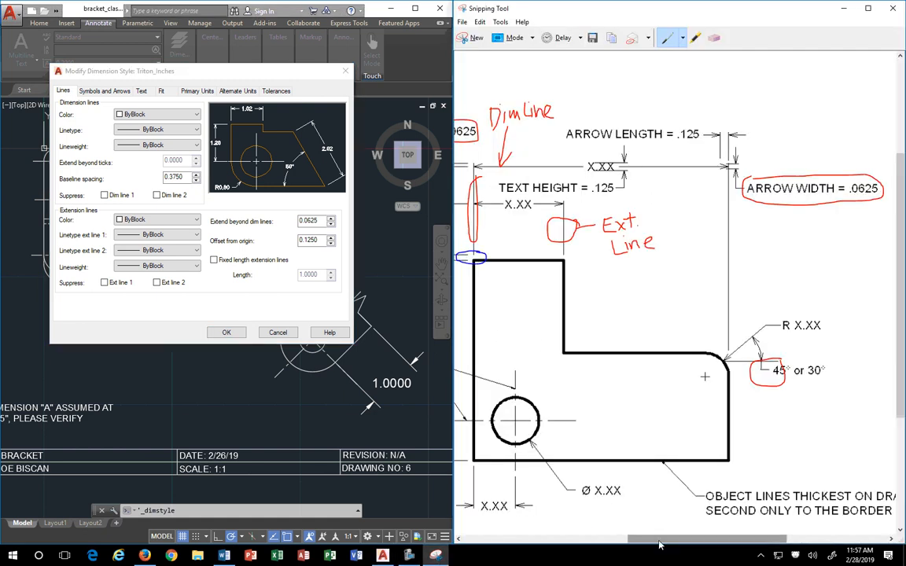
pyautogui.moveTo(659, 544); pyautogui.dragTo(577, 542)
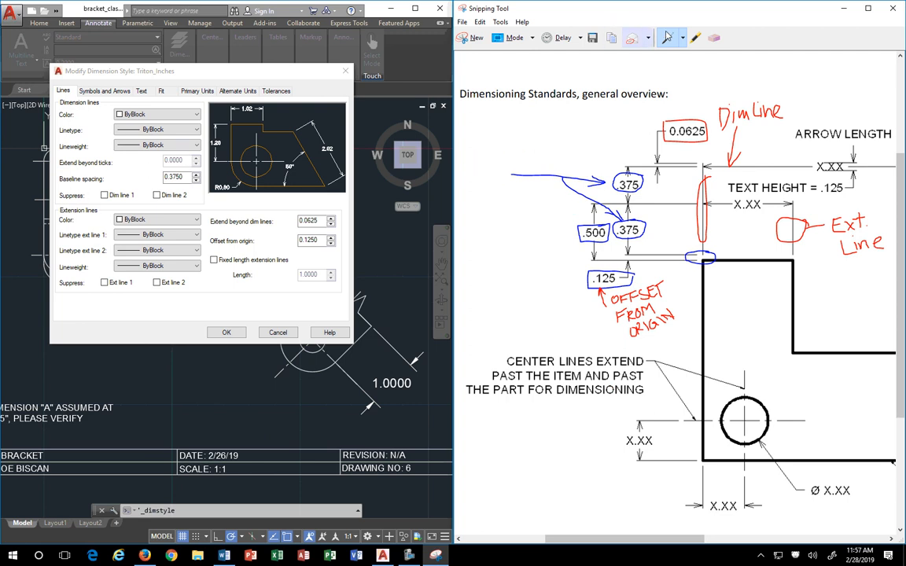
pyautogui.click(683, 37)
pyautogui.click(688, 67)
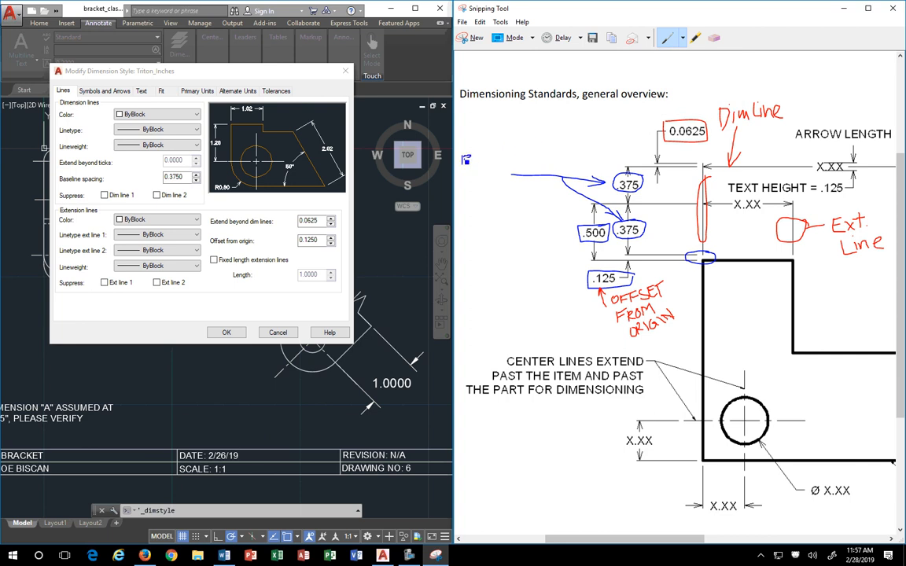
pyautogui.moveTo(463, 156); pyautogui.dragTo(485, 163)
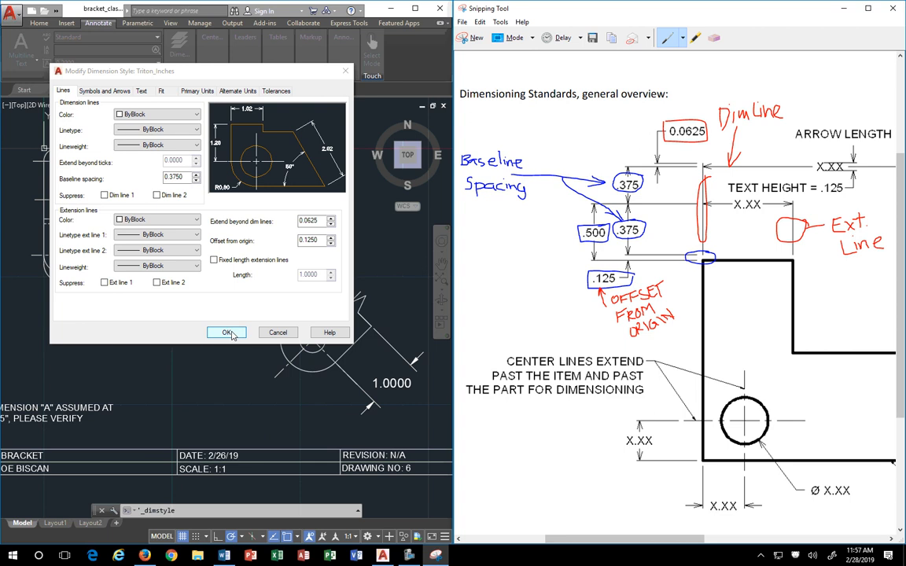
# Accept the Triton_Inches changes, close the Dimension Style Manager and maximize the AutoCAD window.
pyautogui.click(226, 332)
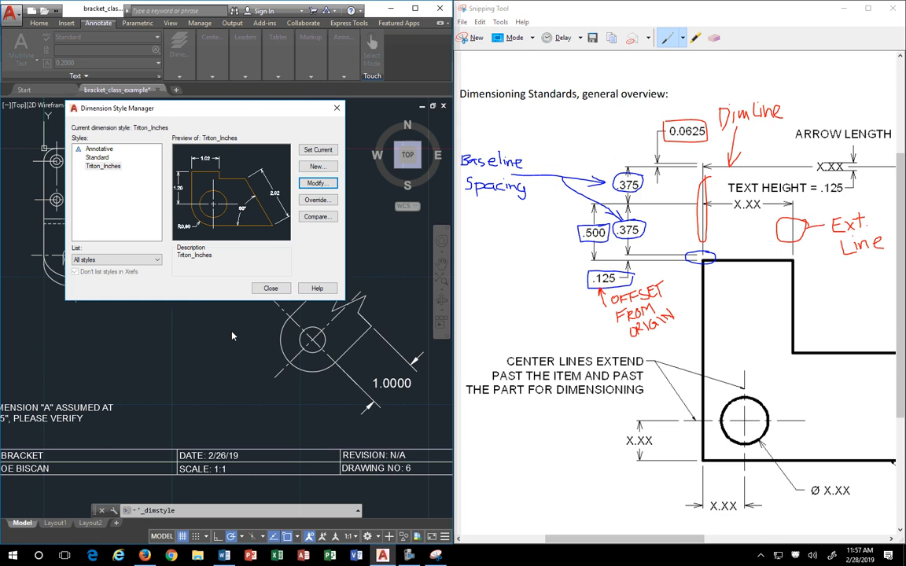
pyautogui.click(264, 290)
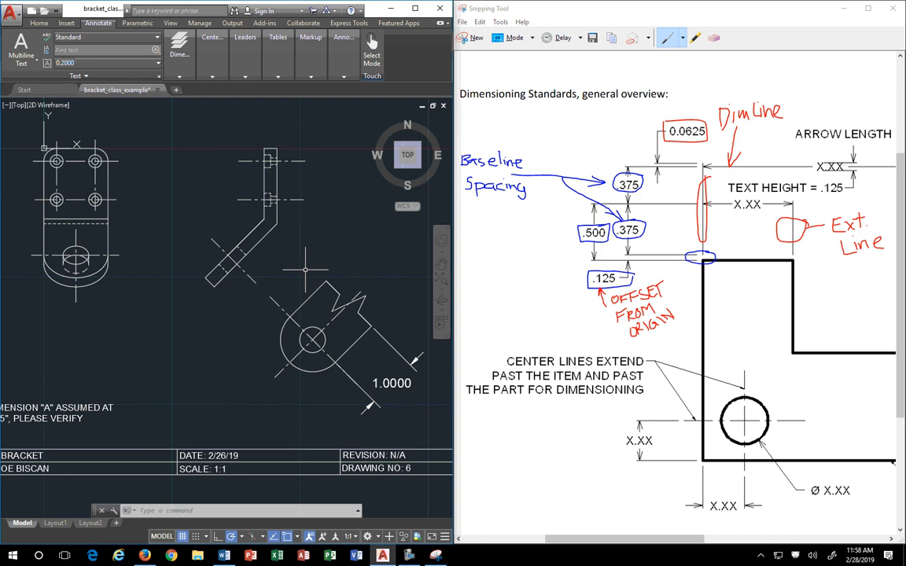
pyautogui.click(415, 8)
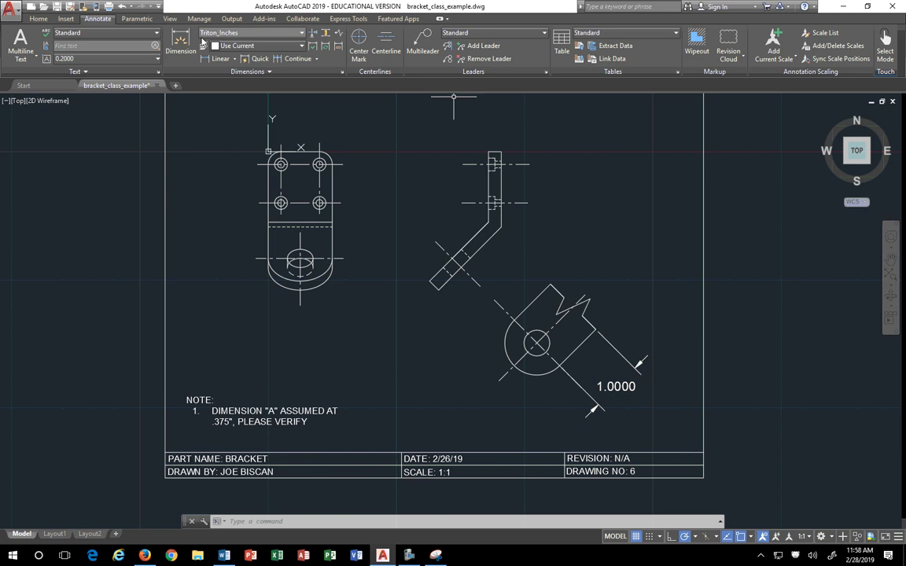
# Check the available dimension styles and which style the existing 1.0000 dimension in the auxiliary view uses.
pyautogui.click(236, 33)
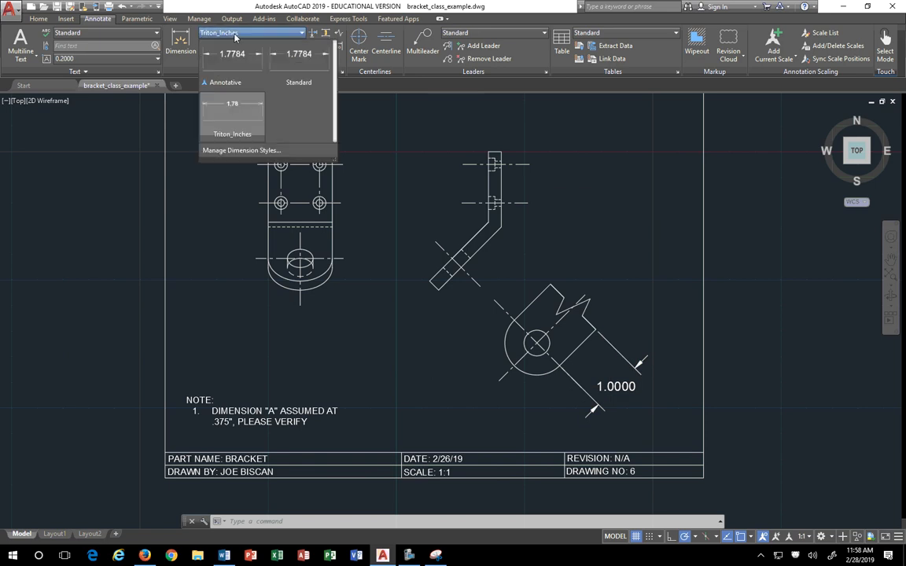
pyautogui.click(577, 242)
pyautogui.click(628, 344)
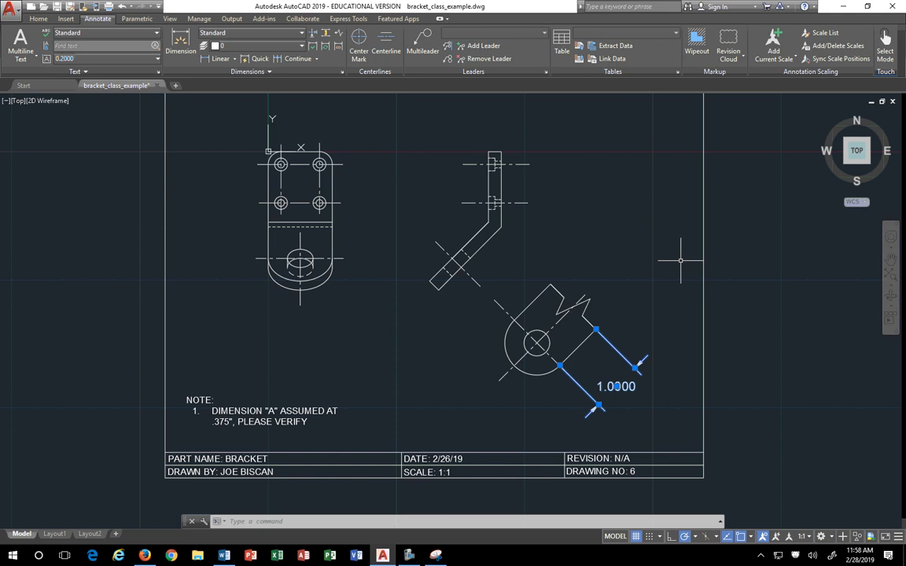
pyautogui.press('Escape')
pyautogui.press('Escape')
# Add an aligned dimension in the Triton_Inches style along the straight slanted edge of the auxiliary view, inside the existing 1.0000 dimension.
pyautogui.moveTo(648, 347); pyautogui.dragTo(565, 243, button='middle')
pyautogui.scroll(6, 587, 274)
pyautogui.scroll(-2, 585, 293)
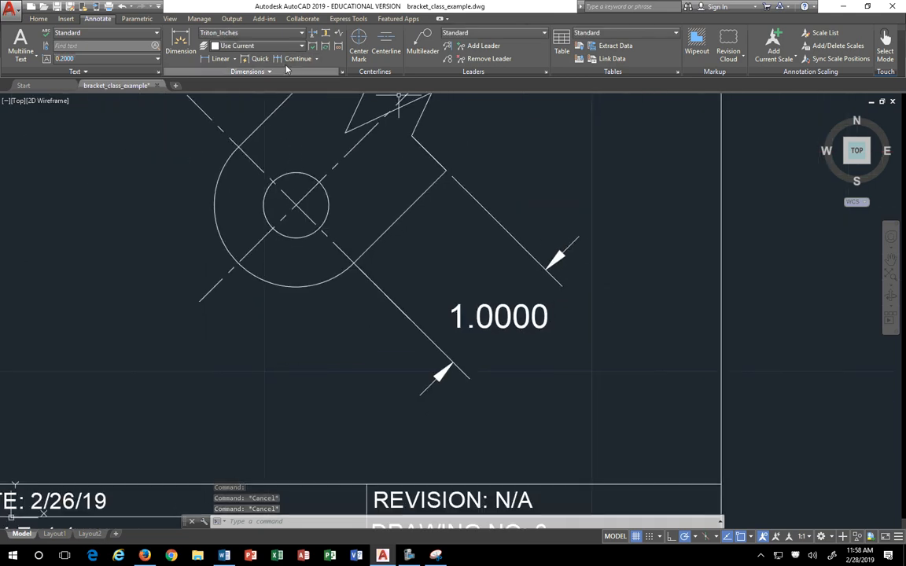
pyautogui.click(179, 43)
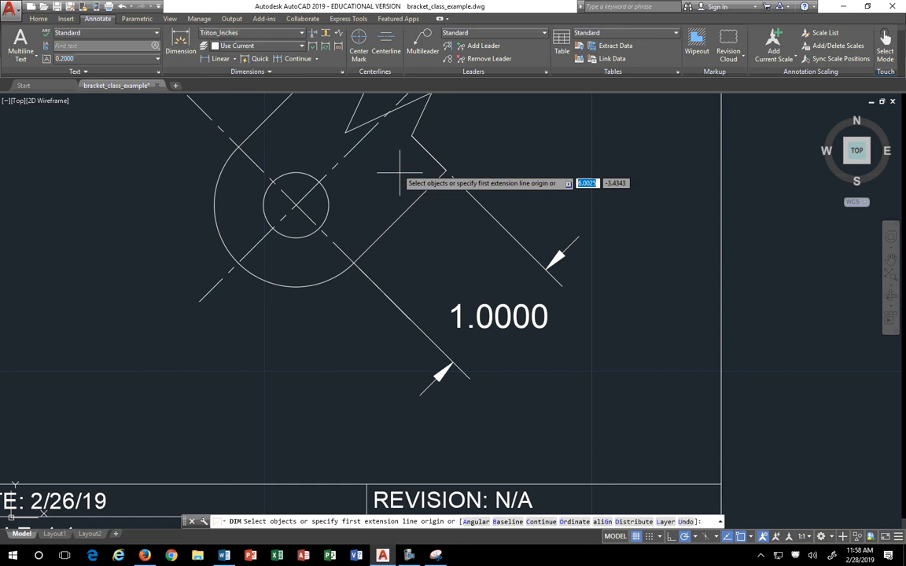
pyautogui.click(446, 171)
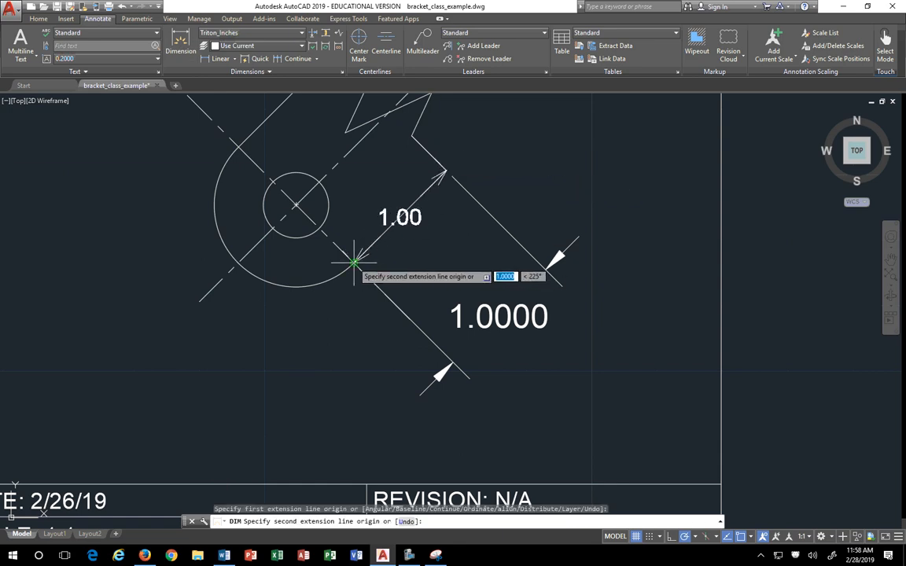
pyautogui.click(353, 259)
pyautogui.click(464, 275)
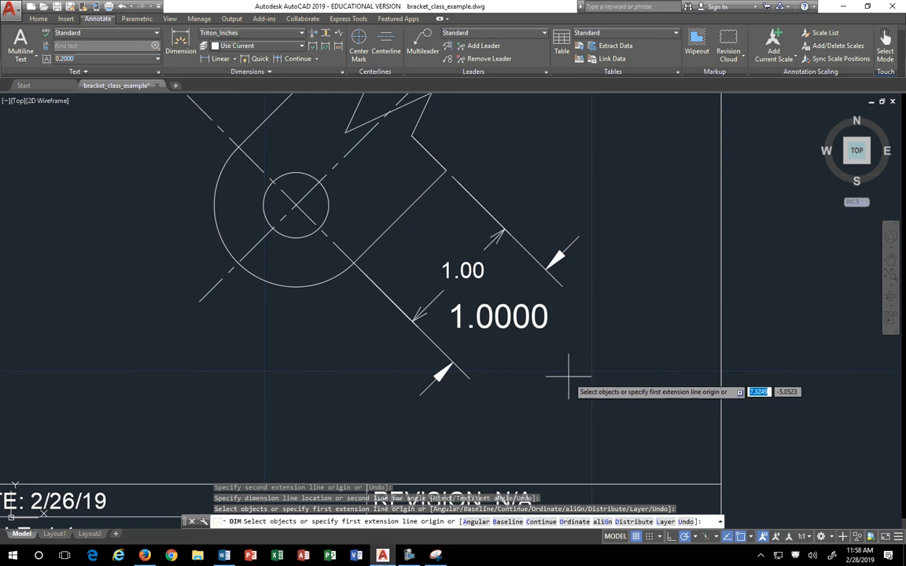
pyautogui.press('Return')
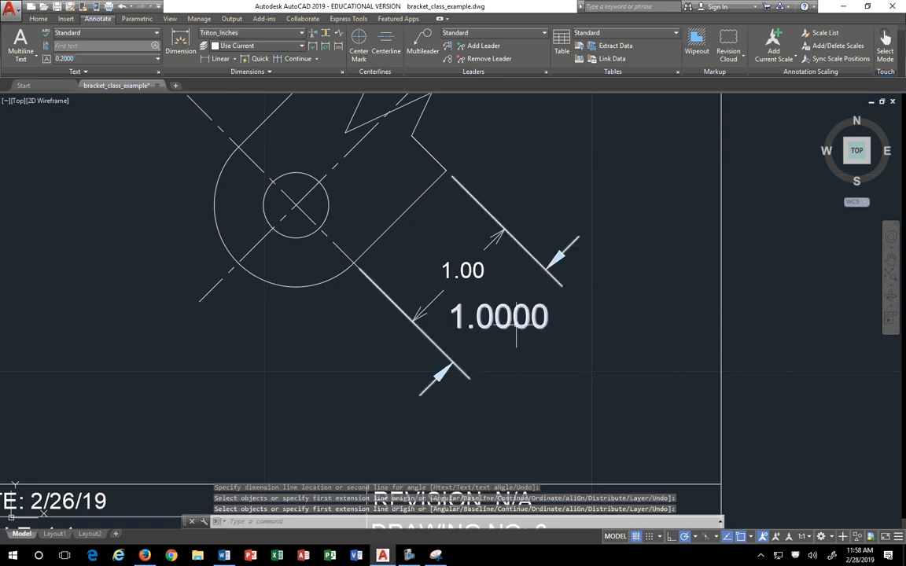
# Compare the styles of the 1.0000 and 1.00 dimensions by selecting each in turn.
pyautogui.click(514, 314)
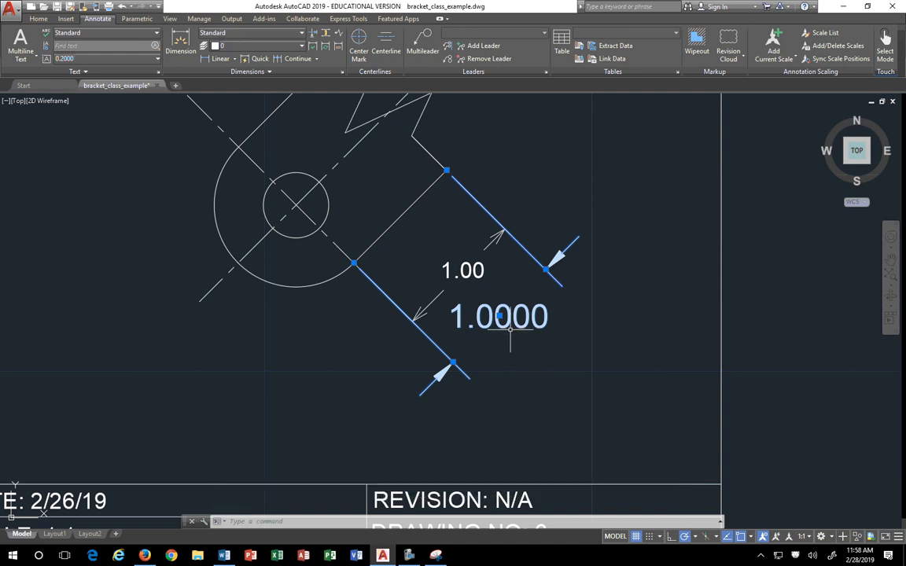
pyautogui.press('Escape')
pyautogui.press('Escape')
pyautogui.click(469, 271)
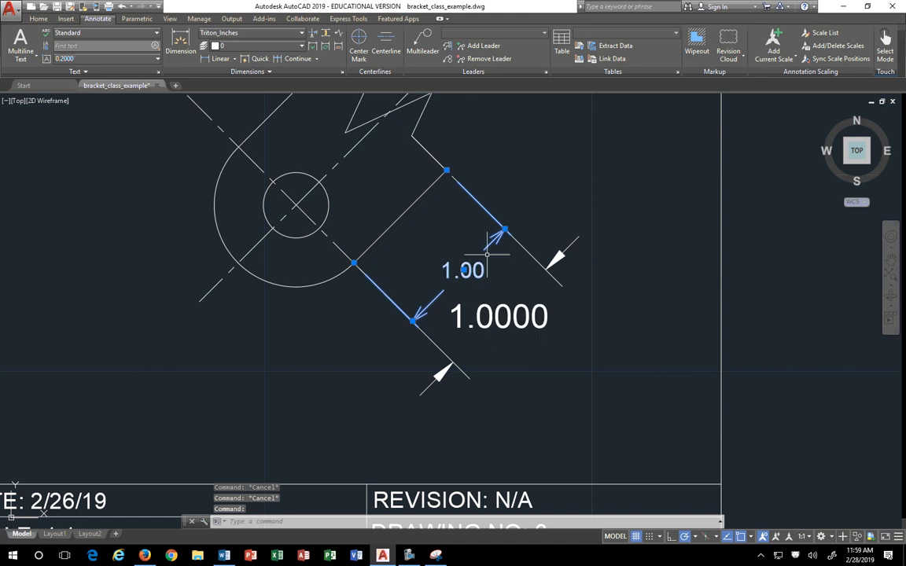
pyautogui.press('Escape')
# Delete the 1.0000 dimension in the Standard style from the auxiliary view.
pyautogui.click(557, 362)
pyautogui.click(512, 301)
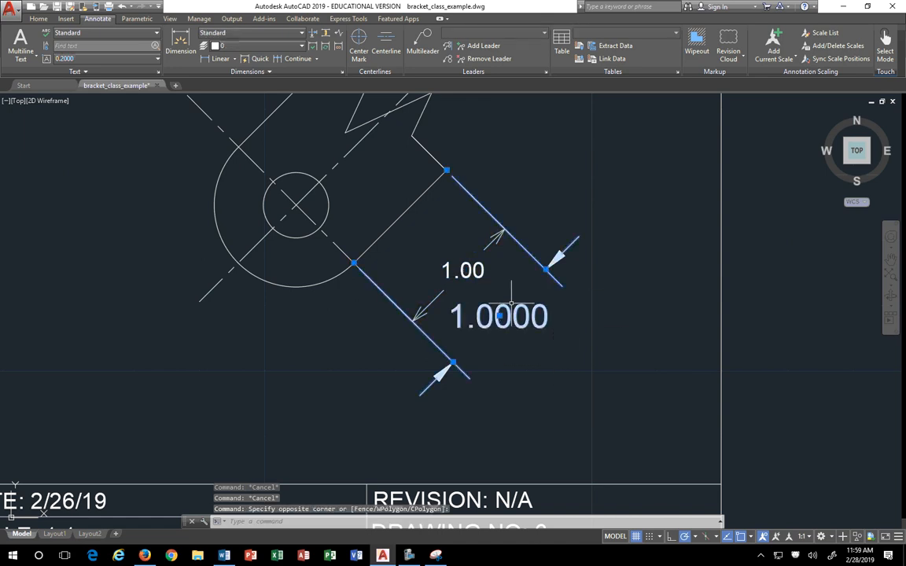
pyautogui.press('Delete')
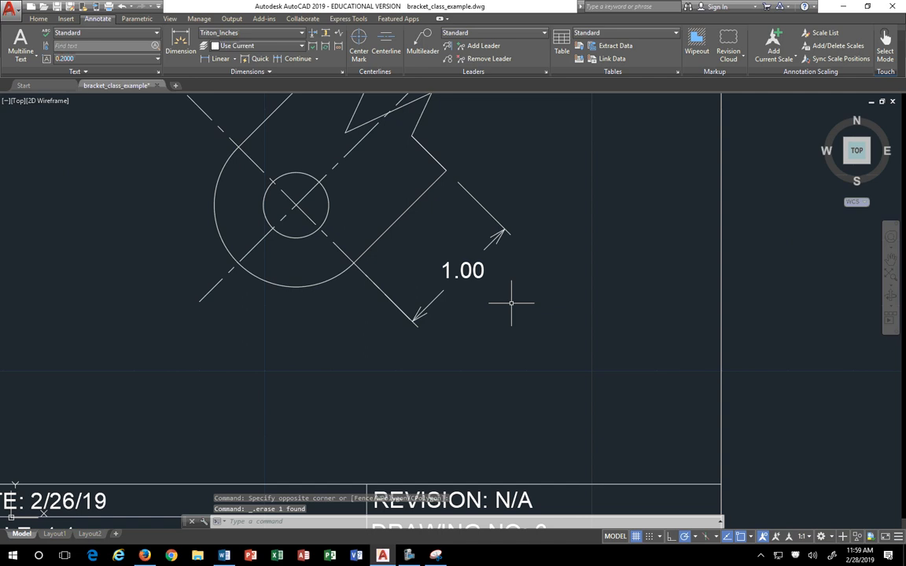
# Delete the 1.00 dimension in the Triton_Inches style from the auxiliary view.
pyautogui.click(442, 265)
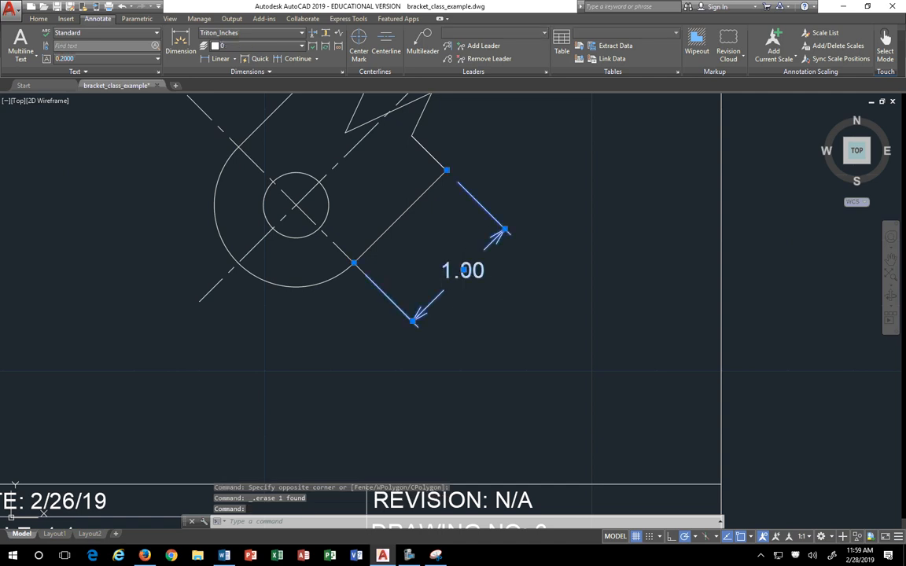
pyautogui.click(464, 270)
pyautogui.press('Escape')
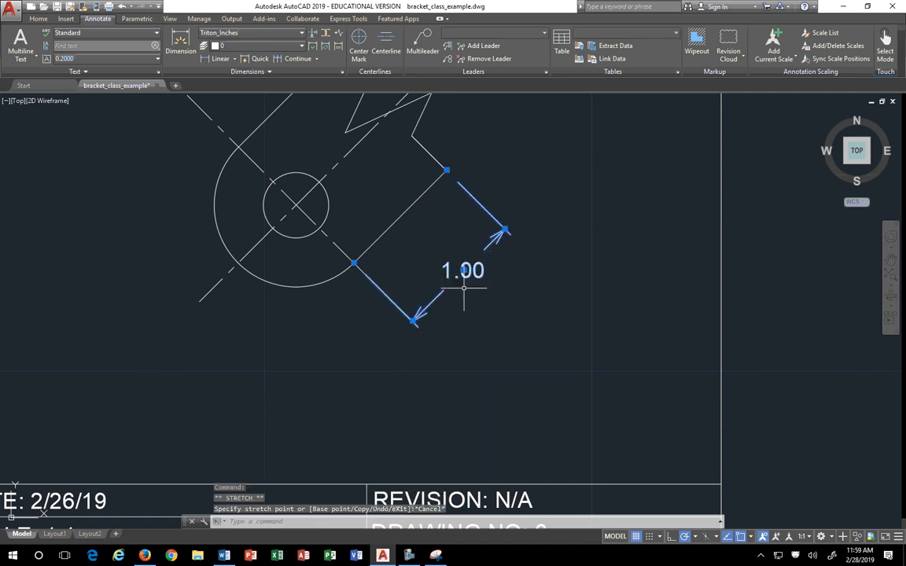
pyautogui.click(535, 315)
pyautogui.click(479, 269)
pyautogui.press('Delete')
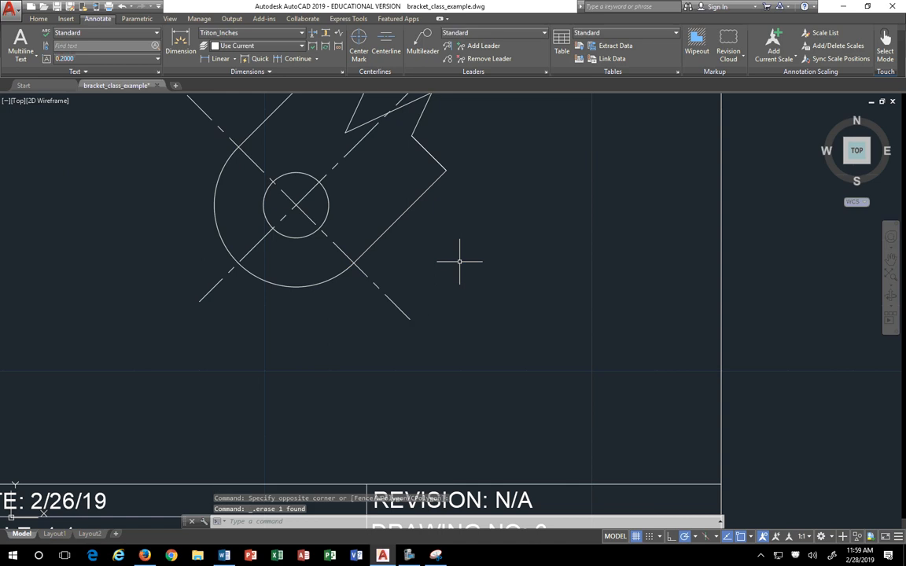
pyautogui.scroll(-5, 460, 256)
pyautogui.scroll(4, 301, 193)
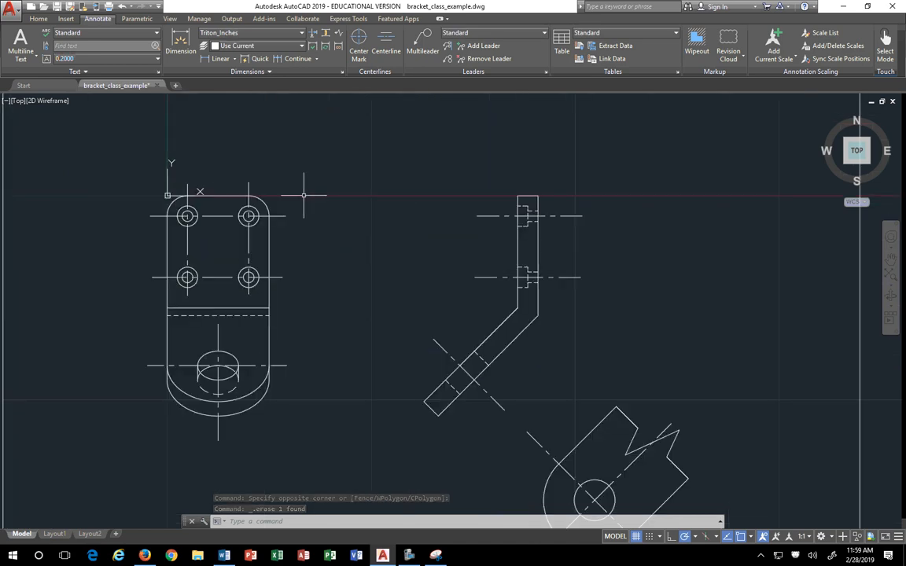
pyautogui.write('offset')
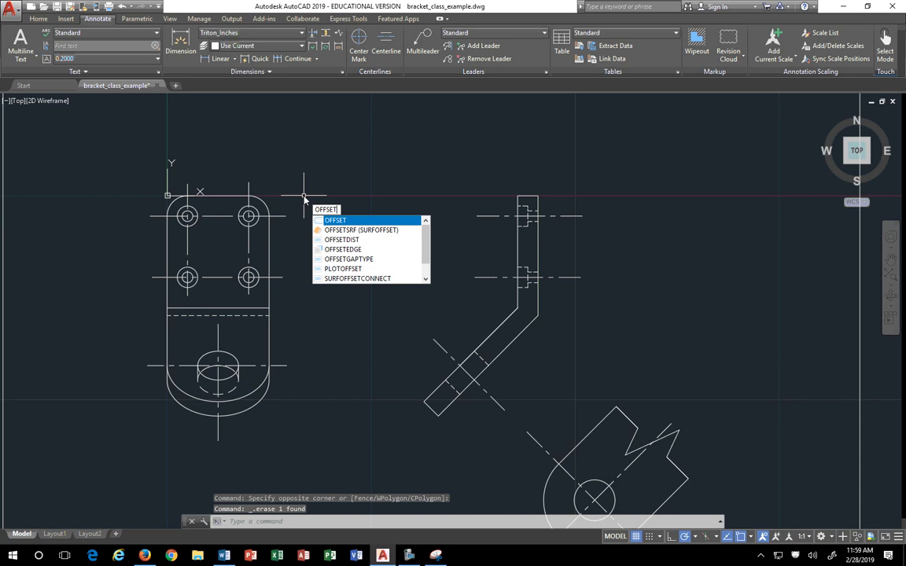
pyautogui.press('Return')
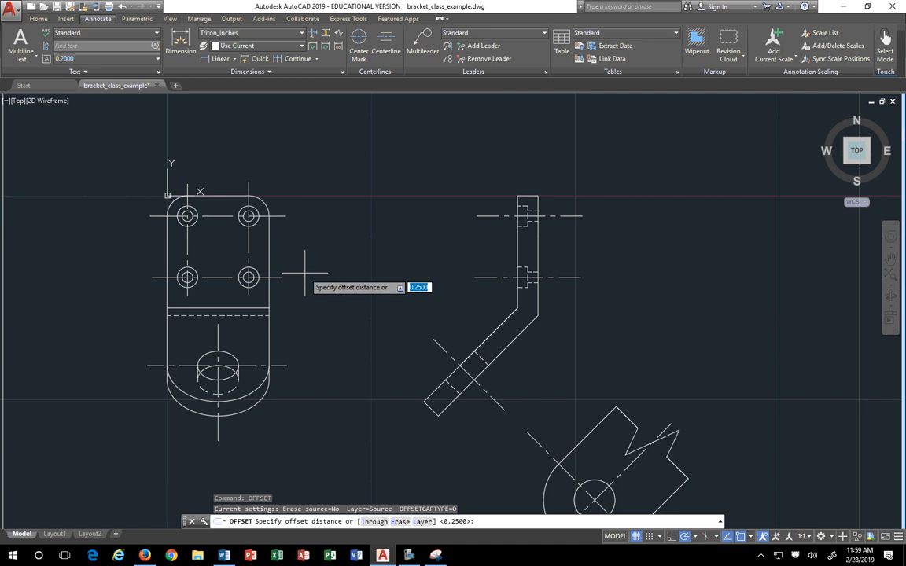
pyautogui.scroll(-2, 307, 275)
pyautogui.moveTo(313, 293)
pyautogui.mouseDown(button='middle')
pyautogui.moveTo(315, 205)
pyautogui.moveTo(355, 274)
pyautogui.mouseUp(button='middle')
pyautogui.scroll(2, 309, 207)
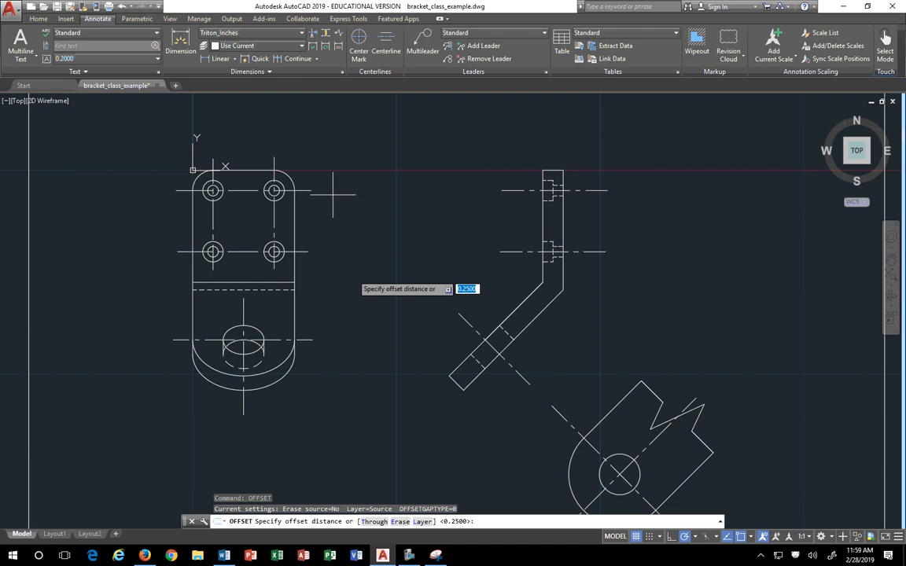
pyautogui.press('Escape')
# Offset the top edge and the left edge of the front view outward by .5.
pyautogui.write('of')
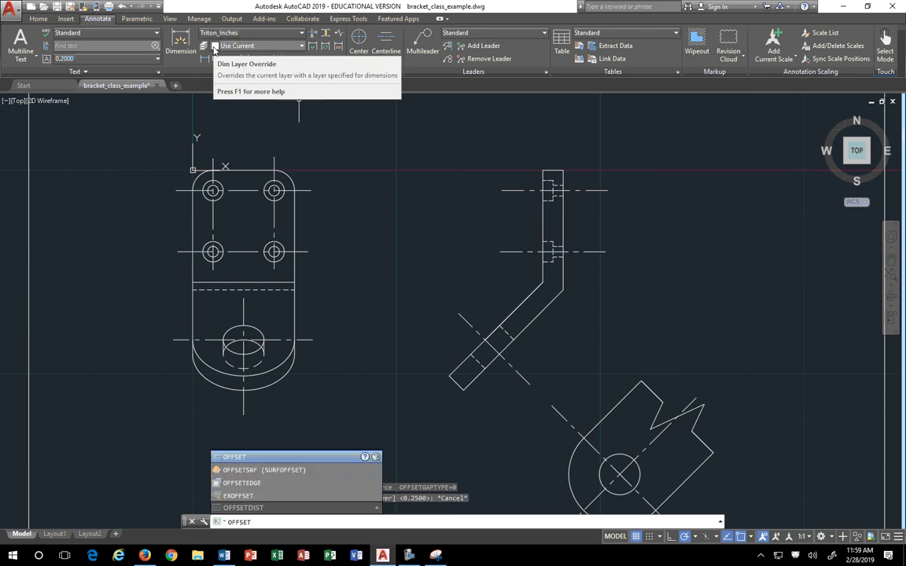
pyautogui.press('Return')
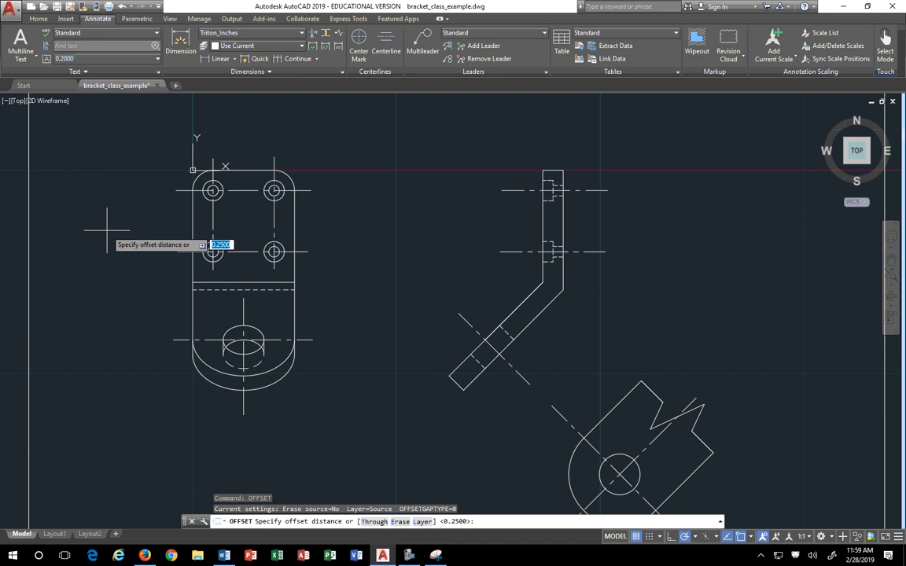
pyautogui.write('.5')
pyautogui.press('Return')
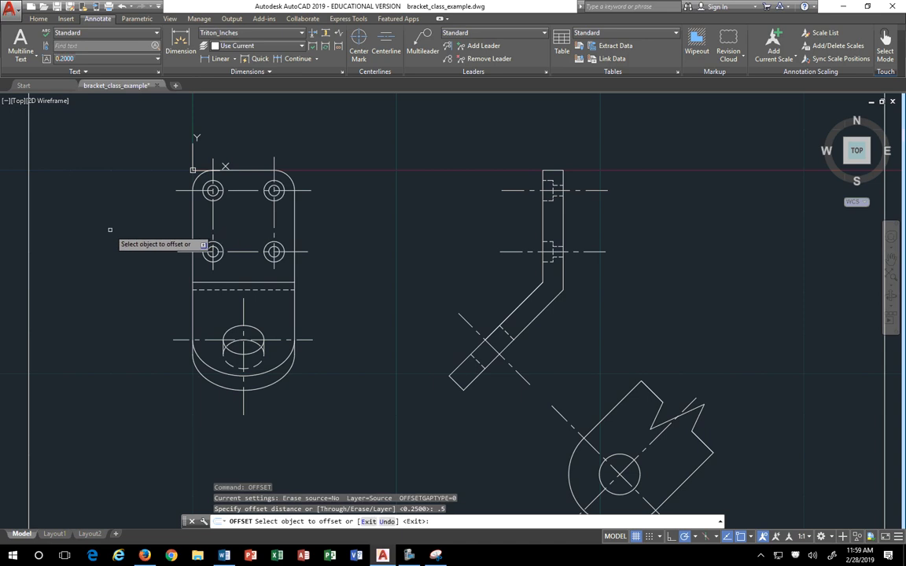
pyautogui.click(245, 169)
pyautogui.click(224, 130)
pyautogui.click(193, 206)
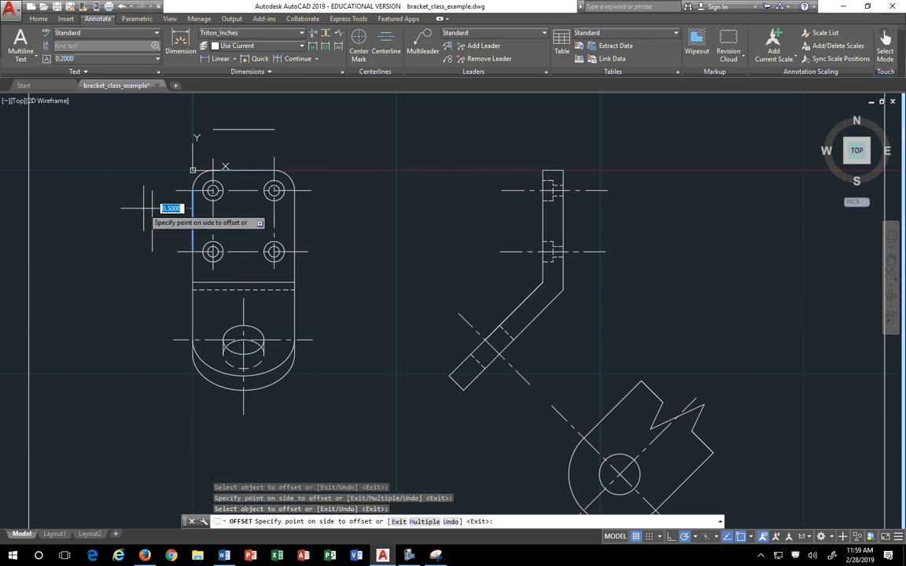
pyautogui.click(138, 181)
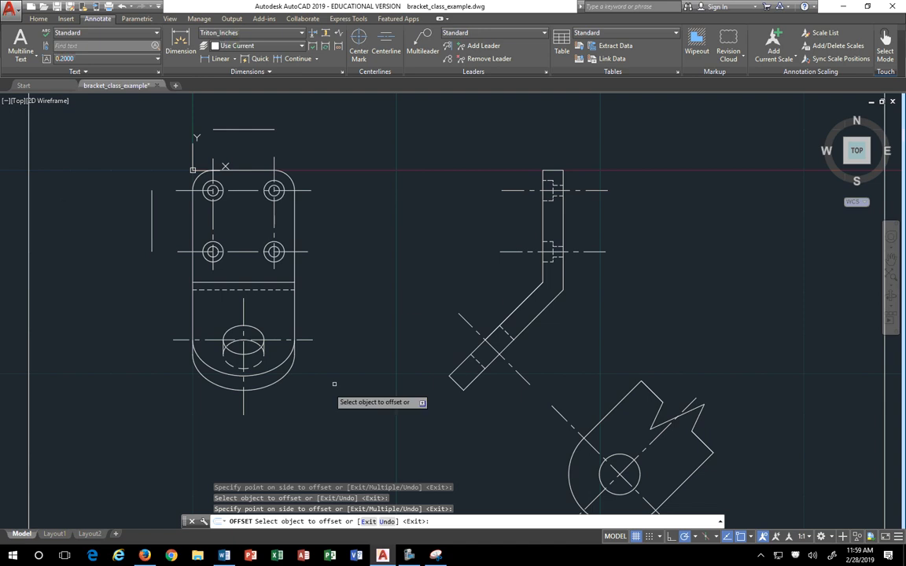
# Offset the side view's top edge and the auxiliary view's lower-right edge outward by .5.
pyautogui.moveTo(427, 196); pyautogui.dragTo(432, 249, button='middle')
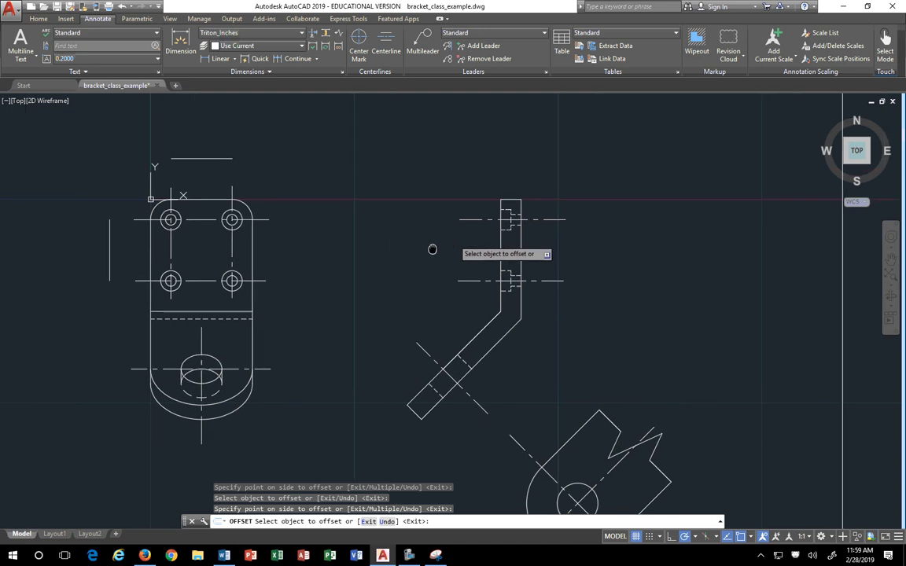
pyautogui.click(511, 200)
pyautogui.click(520, 170)
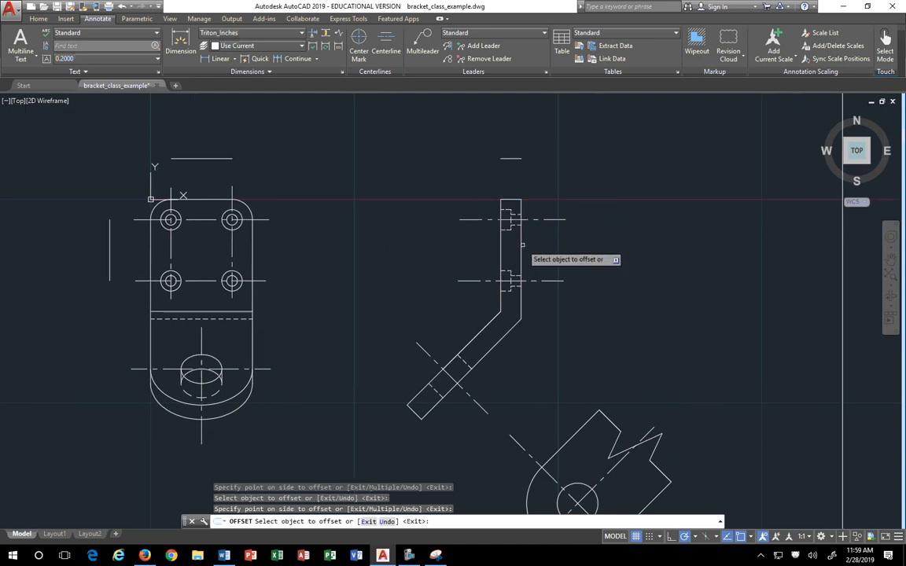
pyautogui.moveTo(527, 351); pyautogui.dragTo(465, 175, button='middle')
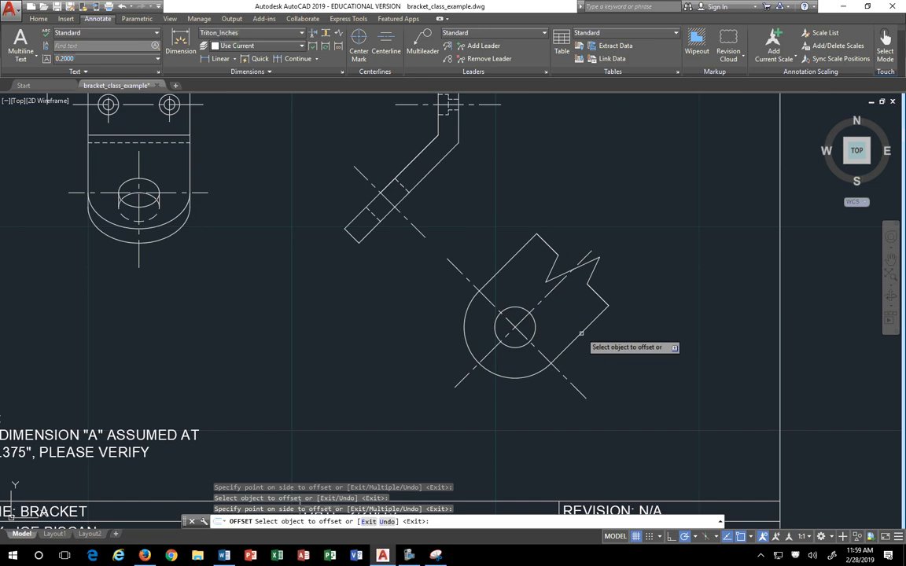
pyautogui.click(582, 334)
pyautogui.click(599, 360)
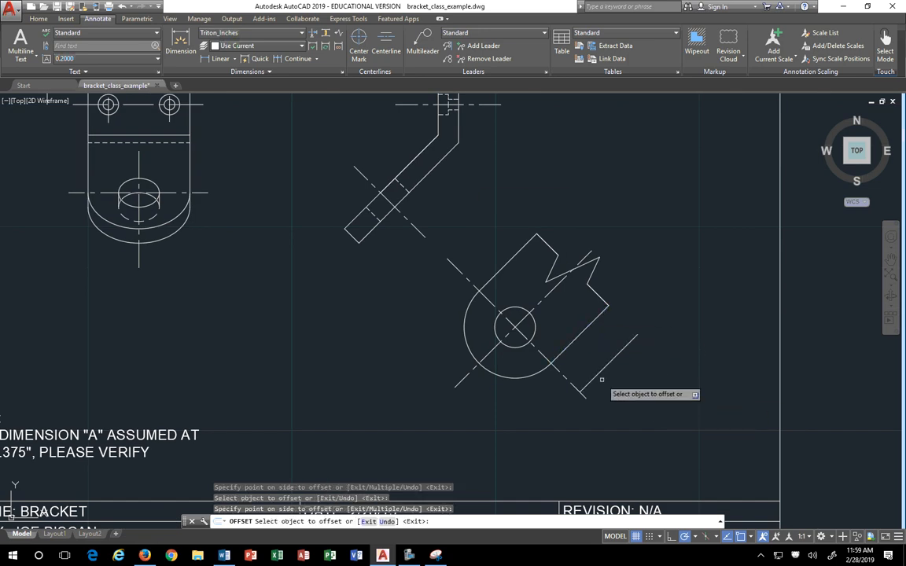
pyautogui.press('Escape')
pyautogui.press('Escape')
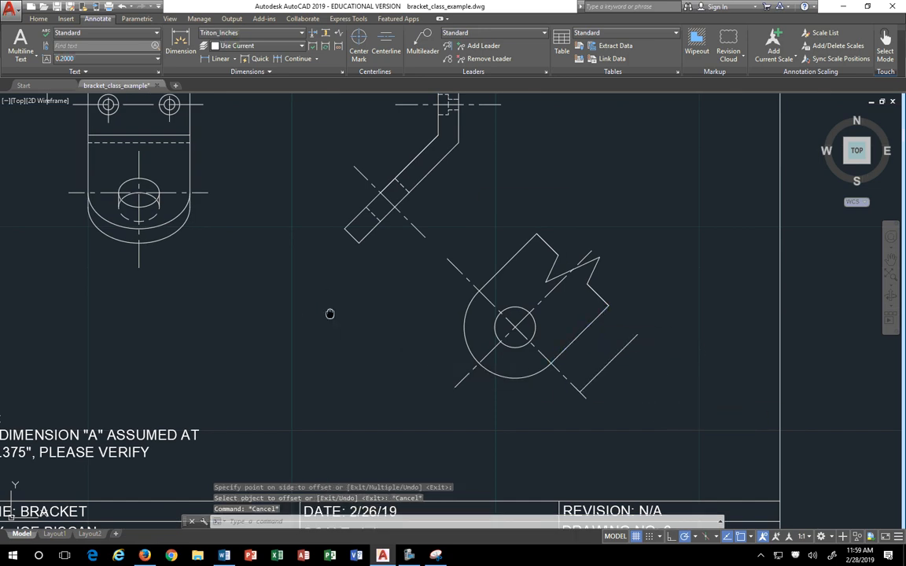
# Offset the front view's upper and left guide lines a further .375 outward to create a second row.
pyautogui.moveTo(329, 314); pyautogui.dragTo(392, 455, button='middle')
pyautogui.write('offse')
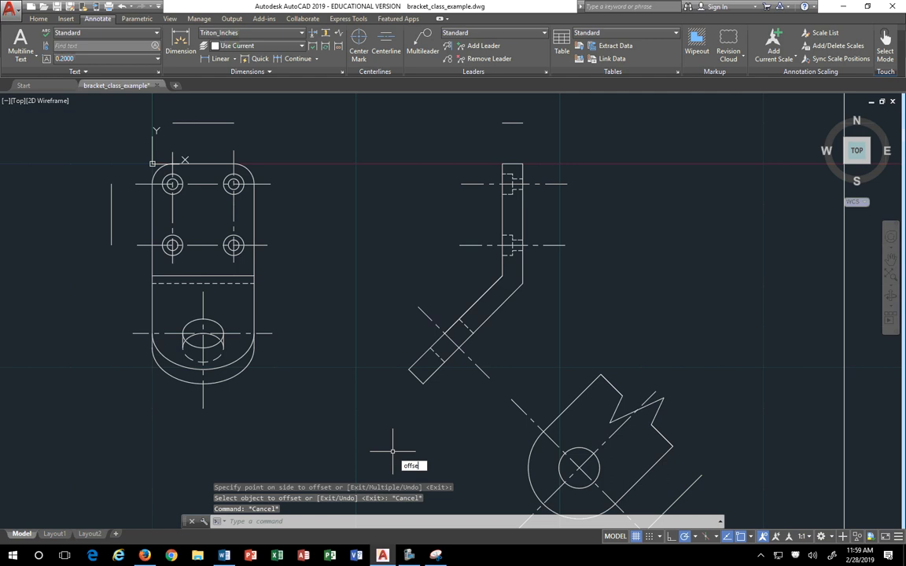
pyautogui.write('t')
pyautogui.press('Return')
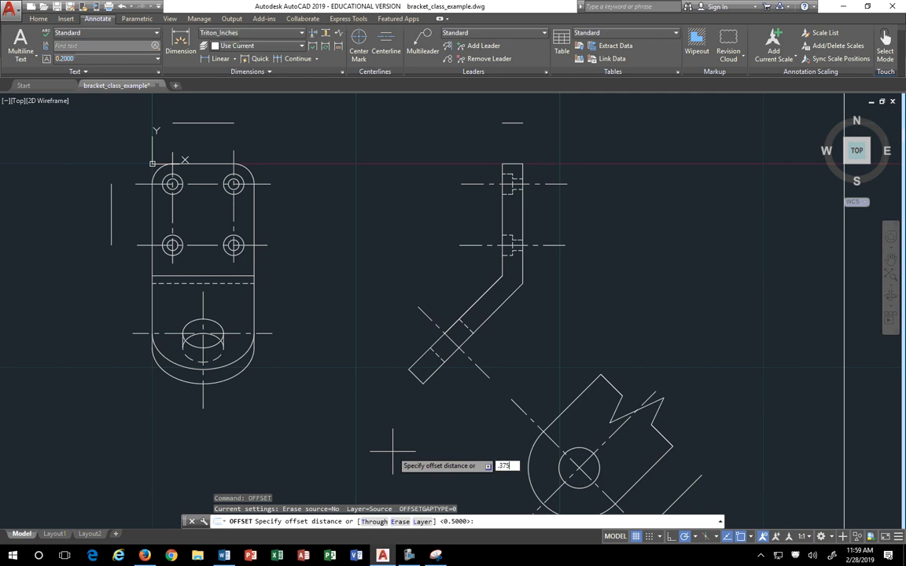
pyautogui.press('Return')
pyautogui.moveTo(191, 184); pyautogui.dragTo(199, 230, button='middle')
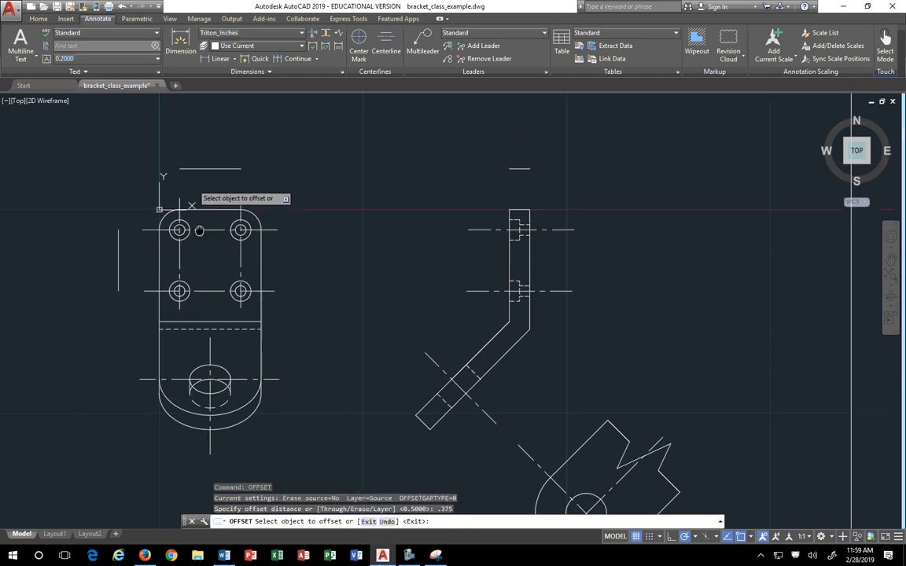
pyautogui.click(204, 168)
pyautogui.click(207, 149)
pyautogui.click(120, 246)
pyautogui.click(47, 247)
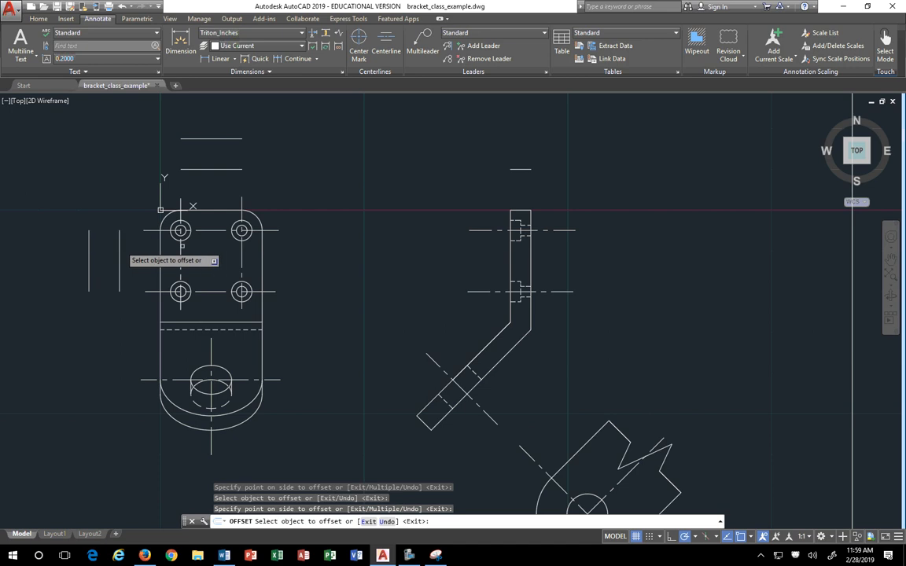
# Offset the guide lines of the auxiliary view and the side view a further .375 outward.
pyautogui.moveTo(614, 290); pyautogui.dragTo(574, 132, button='middle')
pyautogui.click(629, 403)
pyautogui.click(648, 398)
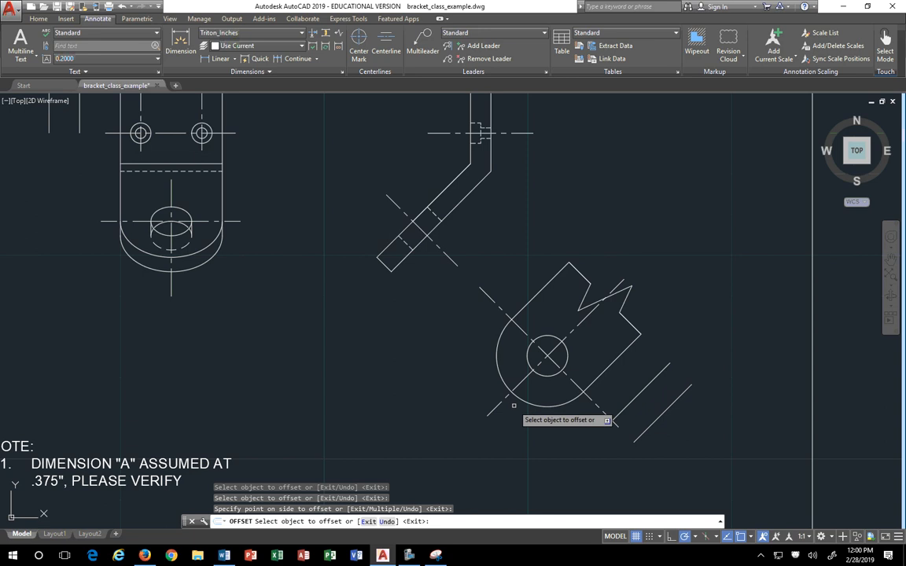
pyautogui.press('Escape')
pyautogui.moveTo(285, 250); pyautogui.dragTo(357, 368, button='middle')
pyautogui.moveTo(292, 179); pyautogui.dragTo(287, 215, button='middle')
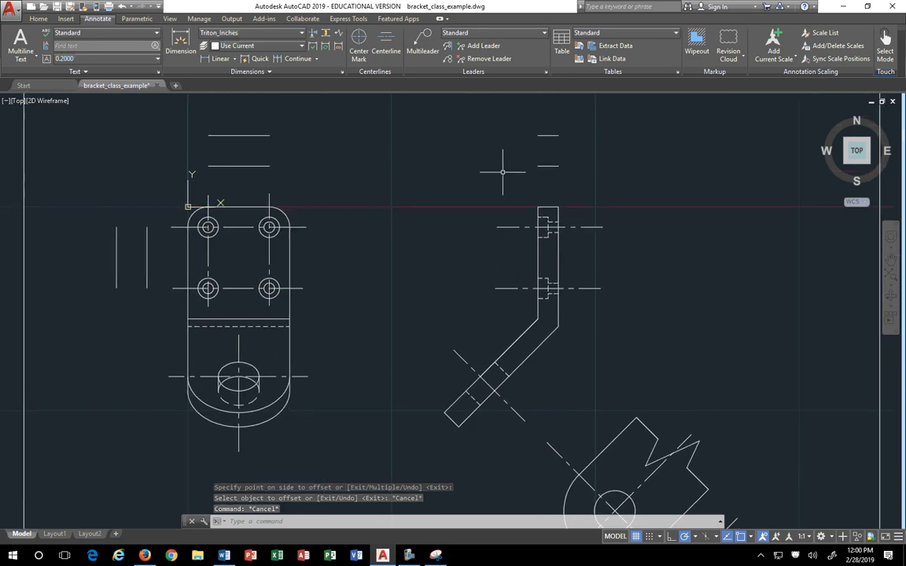
# Dimension the front view's overall width, placing the dimension line on the outer guide line above the view.
pyautogui.click(180, 39)
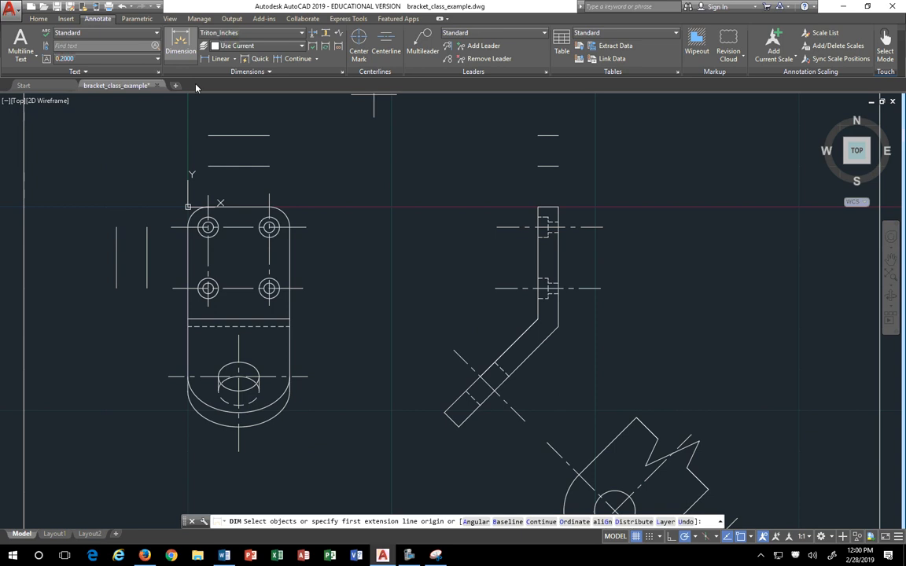
pyautogui.click(187, 227)
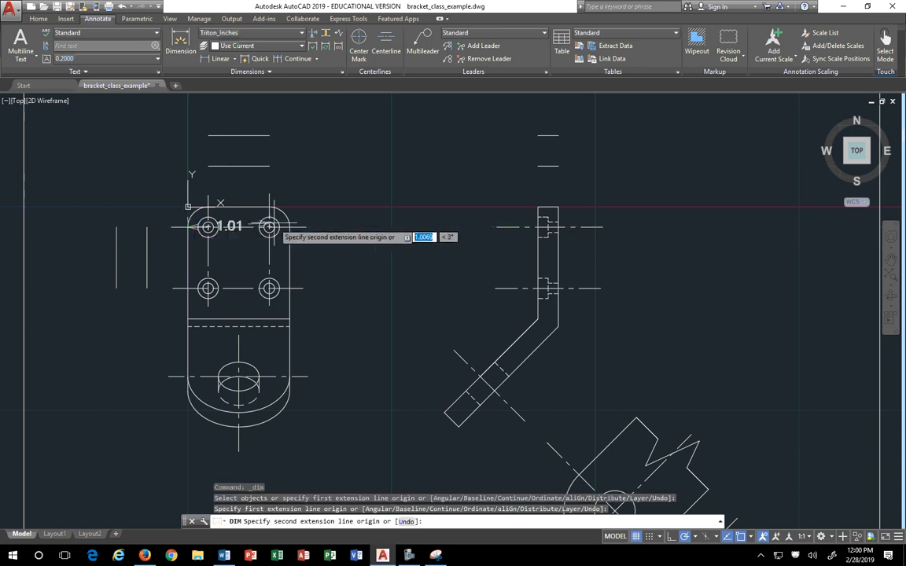
pyautogui.click(289, 226)
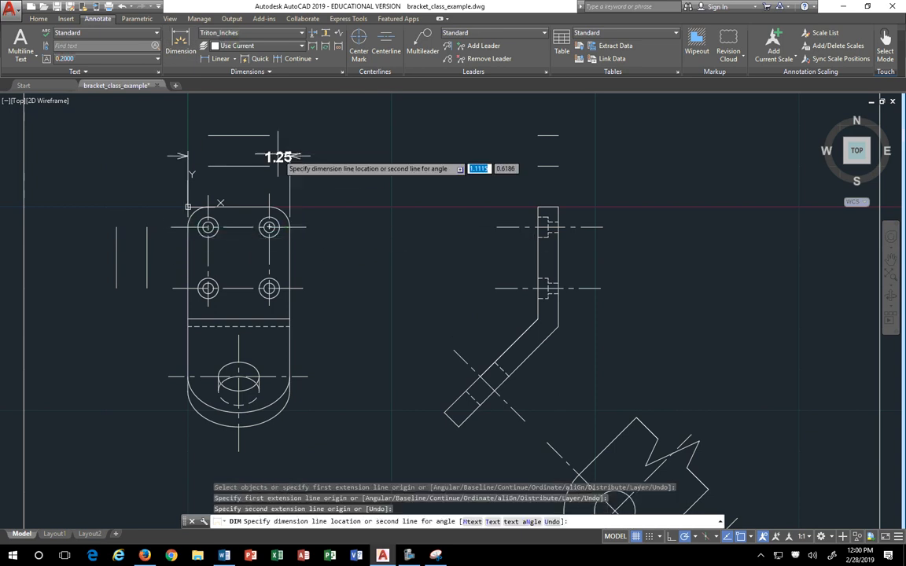
pyautogui.click(236, 136)
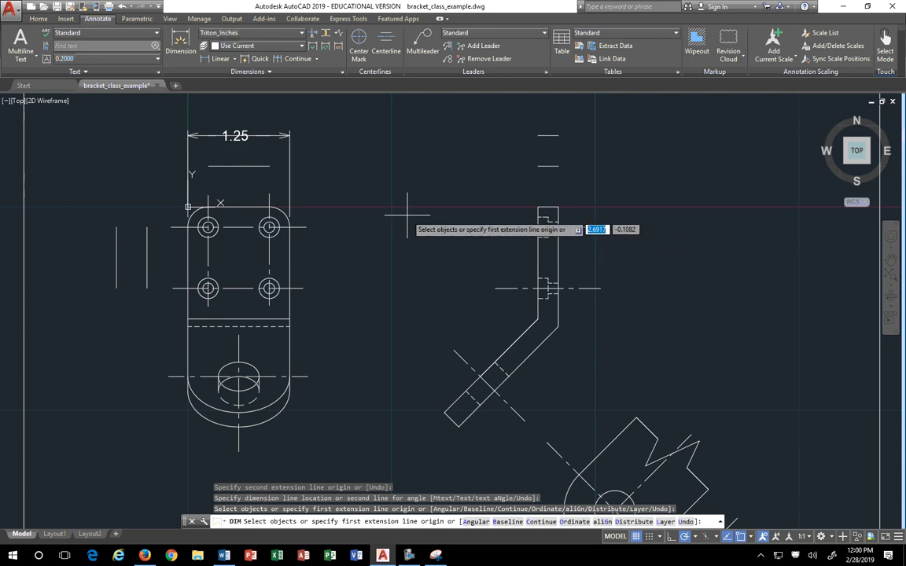
pyautogui.press('Return')
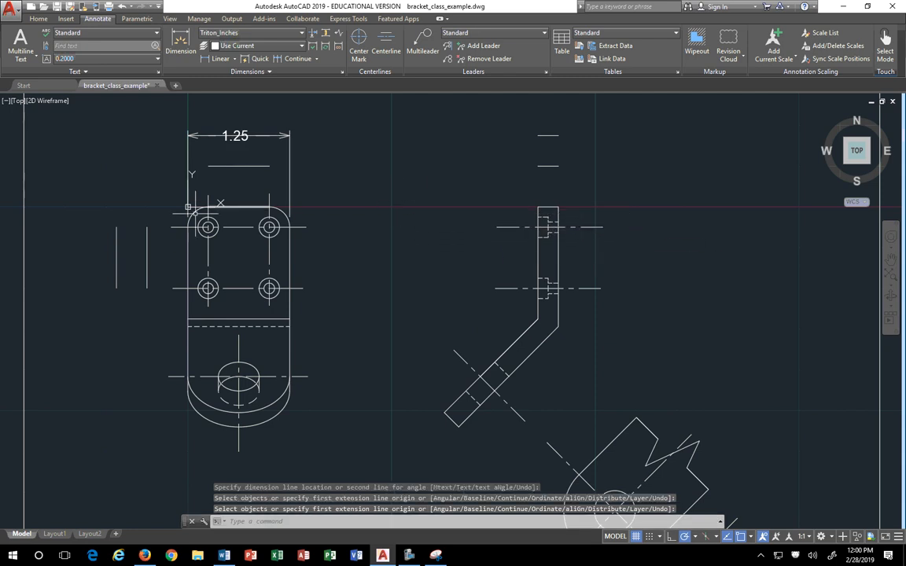
pyautogui.press('Escape')
pyautogui.press('Escape')
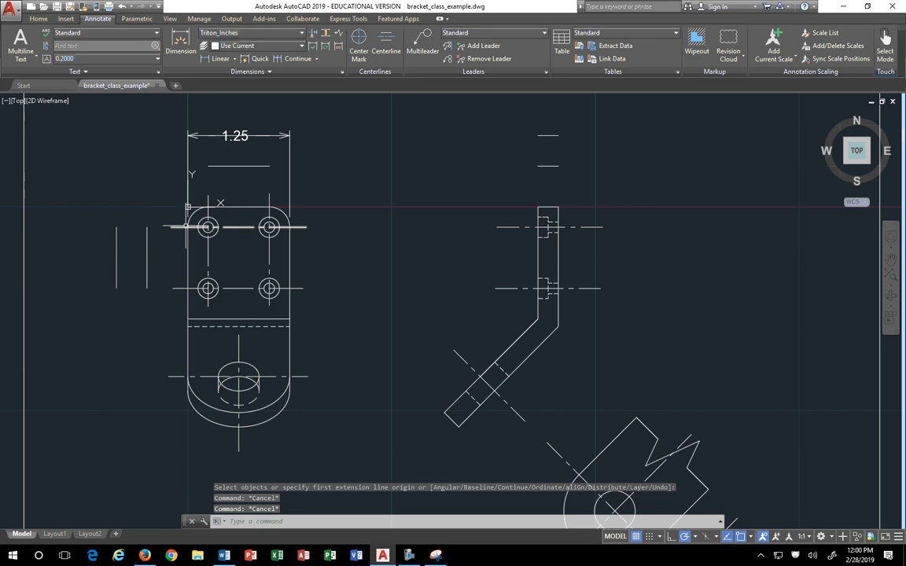
# Dimension from the front view's left edge to the upper-left hole's centre, placing the dimension line on the inner guide line.
pyautogui.press('Return')
pyautogui.click(188, 228)
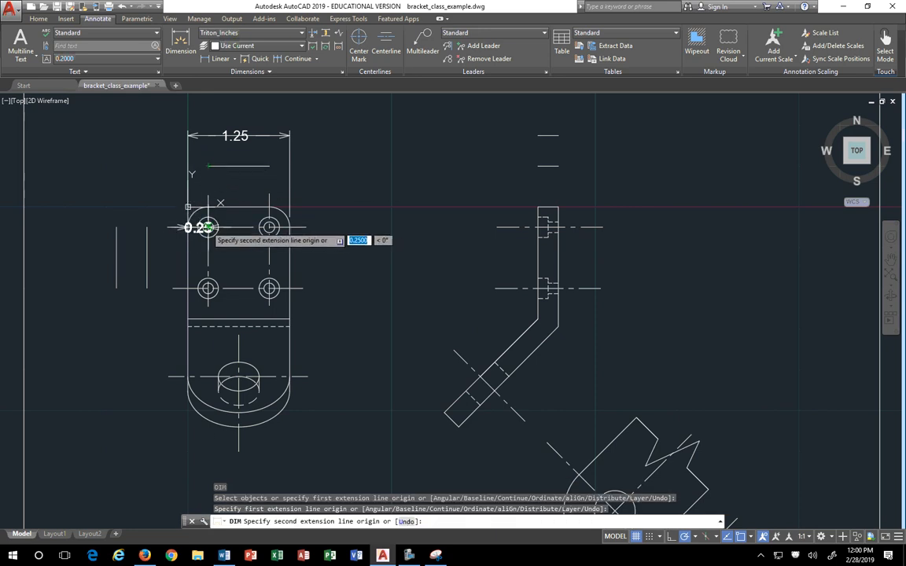
pyautogui.click(207, 227)
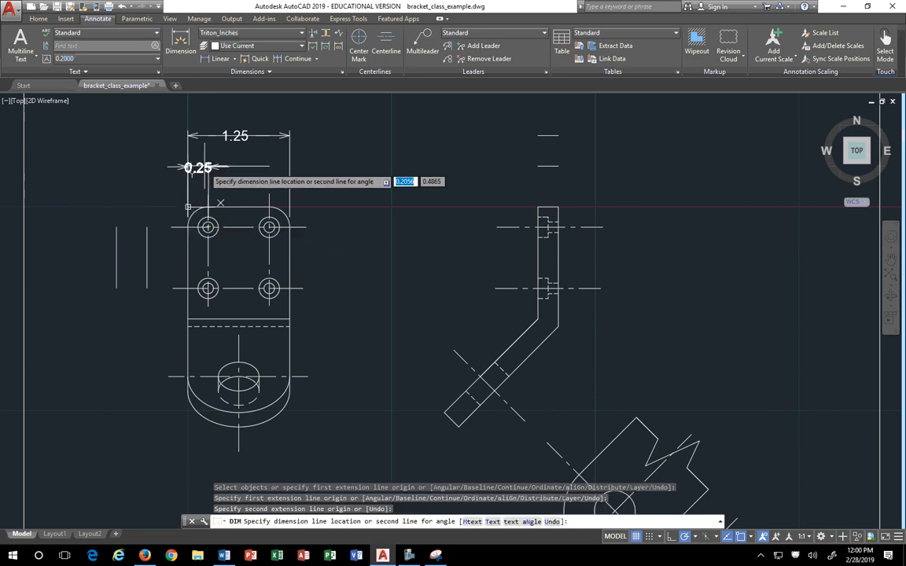
pyautogui.click(158, 166)
# Delete the two guide lines above the front view.
pyautogui.scroll(-1, 188, 207)
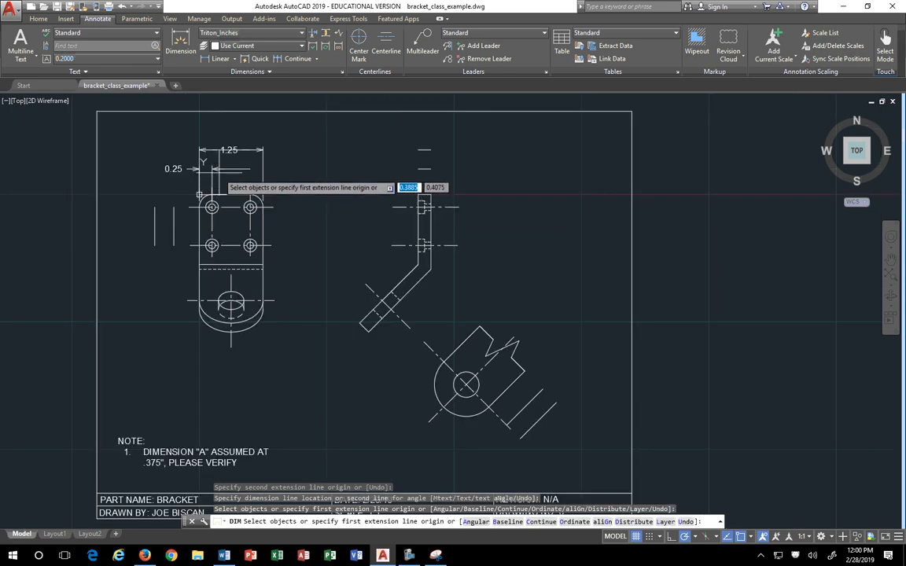
pyautogui.scroll(4, 139, 265)
pyautogui.click(318, 180)
pyautogui.click(275, 142)
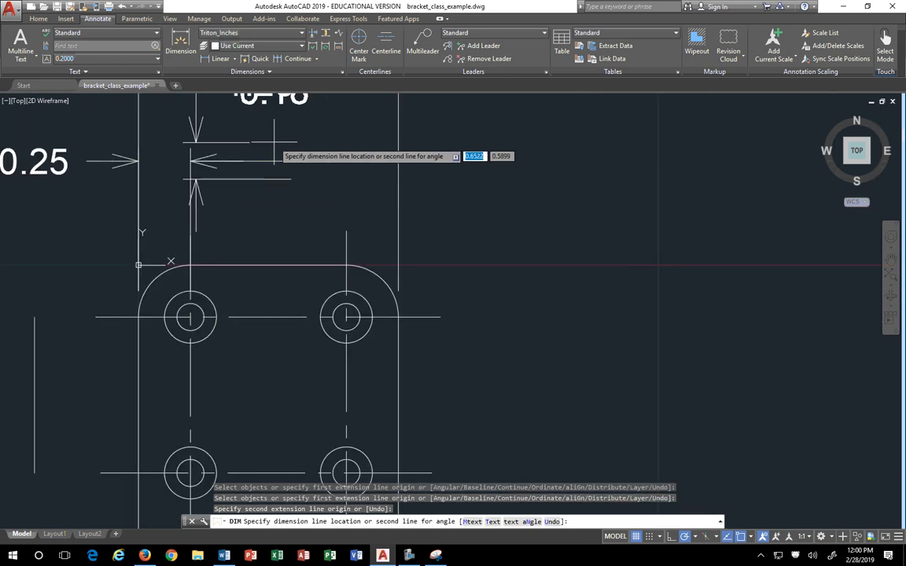
pyautogui.press('Escape')
pyautogui.press('Escape')
pyautogui.click(287, 167)
pyautogui.click(262, 146)
pyautogui.moveTo(262, 145)
pyautogui.mouseDown(button='middle')
pyautogui.moveTo(285, 170)
pyautogui.moveTo(256, 313)
pyautogui.mouseUp(button='middle')
pyautogui.press('Delete')
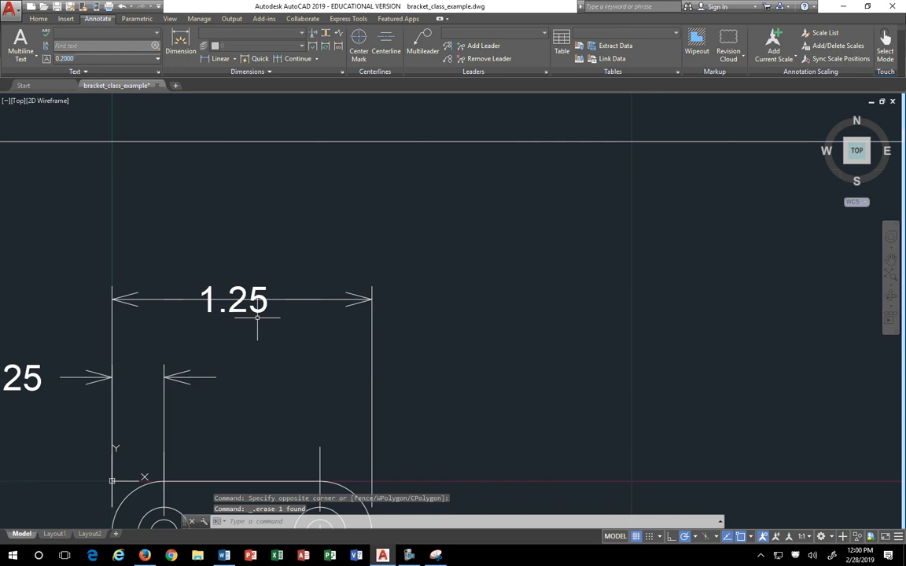
pyautogui.click(142, 245)
pyautogui.press('Escape')
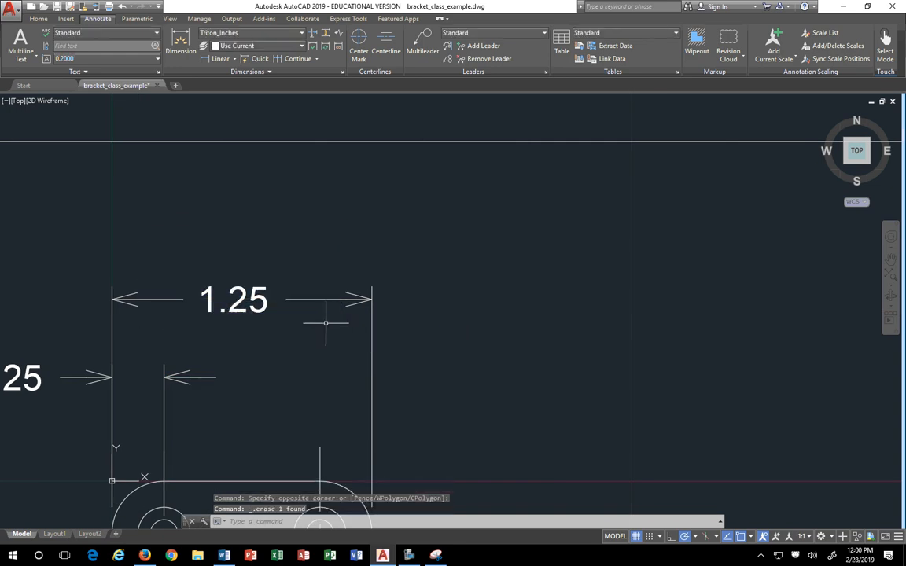
# Stretch the hole-side extension origin of the hole-offset dimension up to the top end of the hole's vertical centre line.
pyautogui.moveTo(323, 318); pyautogui.dragTo(376, 162, button='middle')
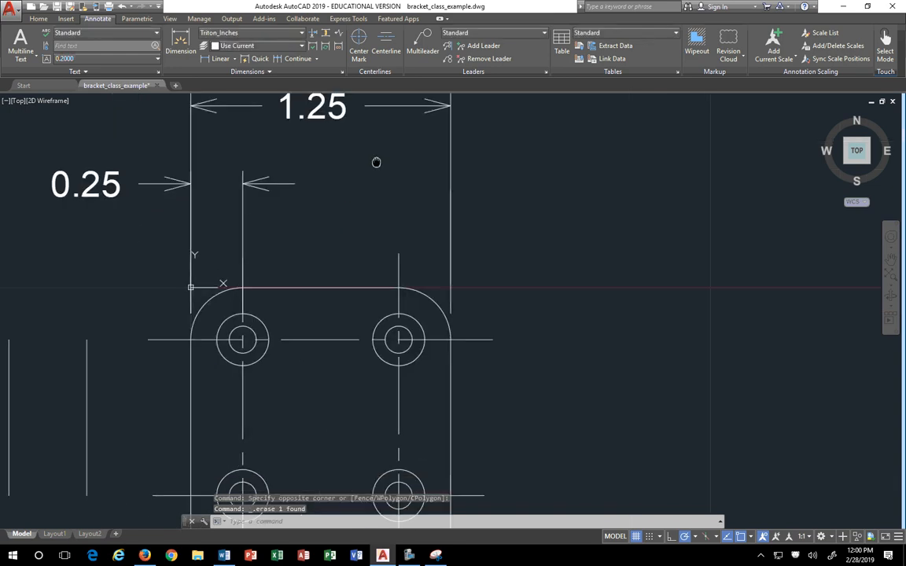
pyautogui.click(241, 226)
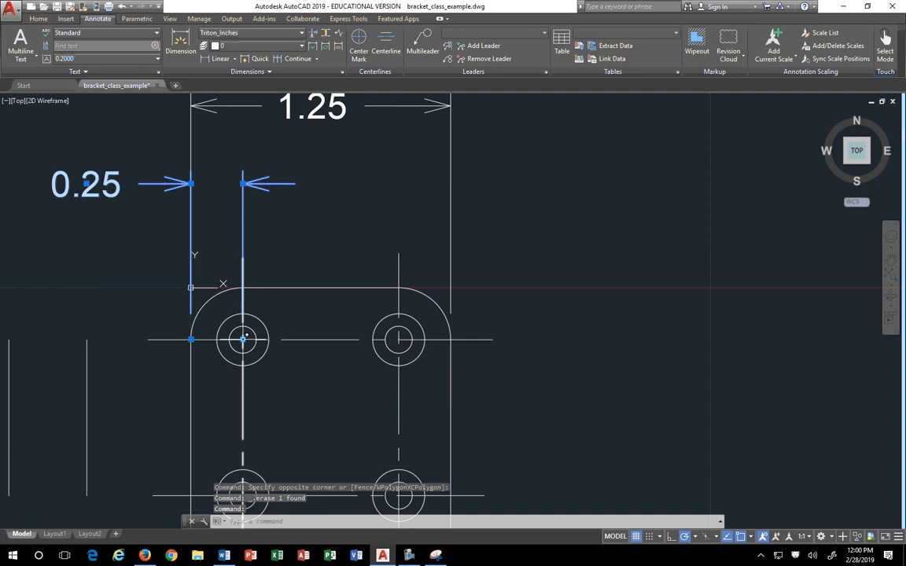
pyautogui.click(243, 339)
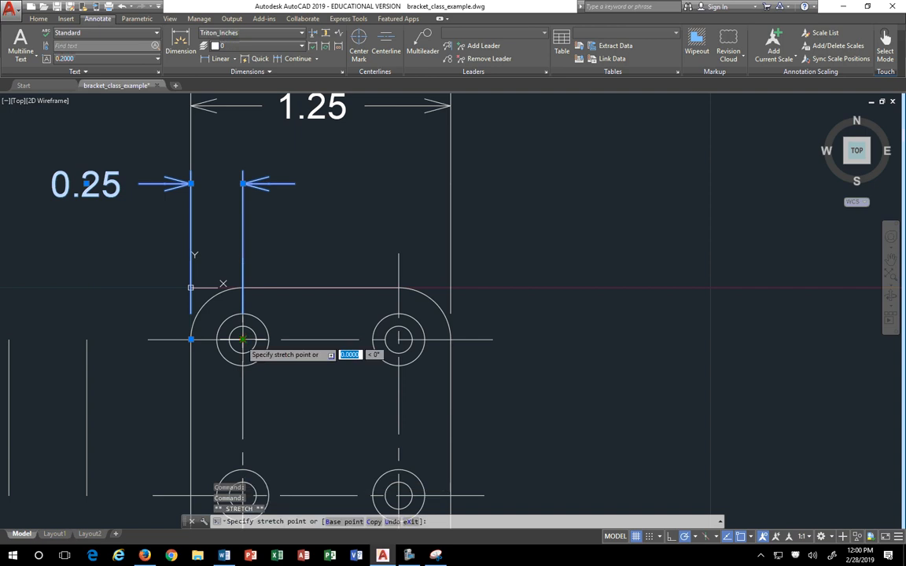
pyautogui.click(243, 258)
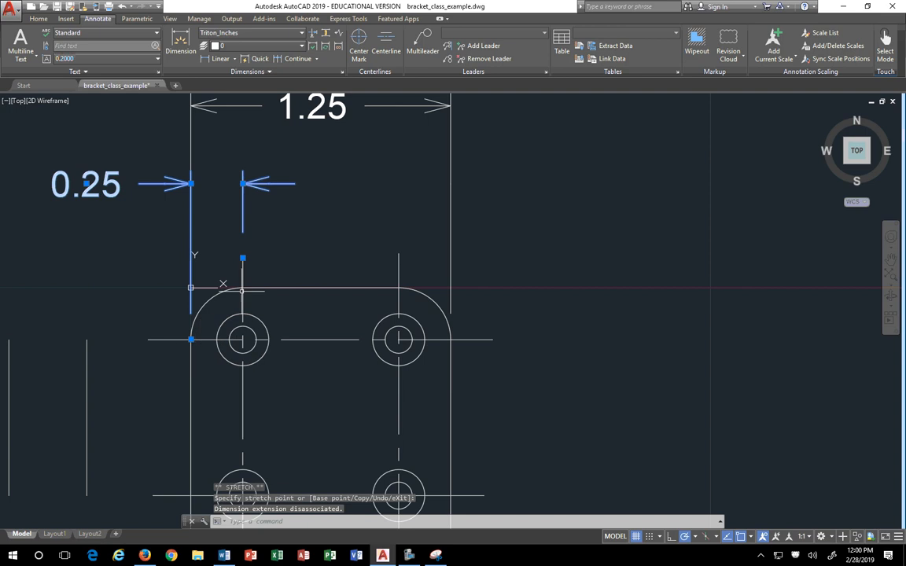
pyautogui.press('Escape')
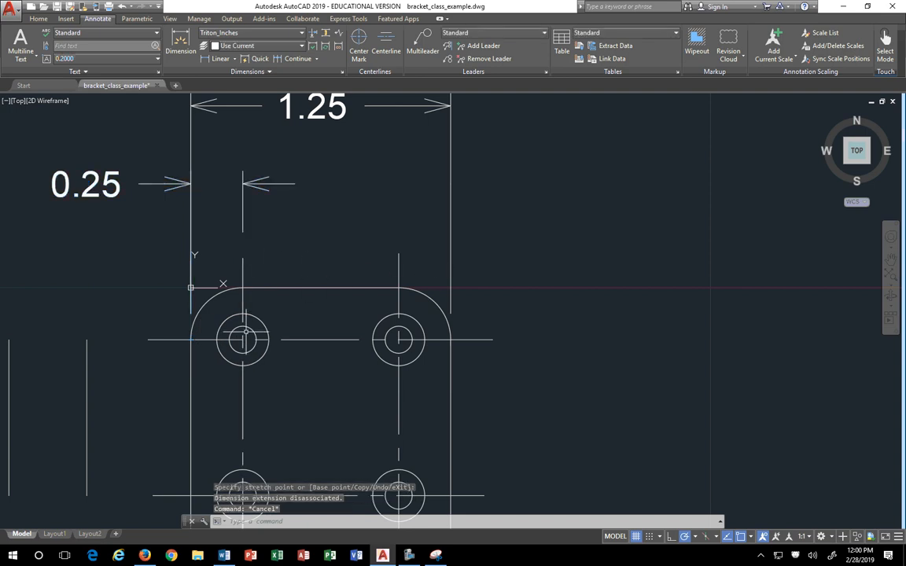
pyautogui.scroll(-4, 244, 334)
pyautogui.moveTo(329, 363); pyautogui.dragTo(368, 303, button='middle')
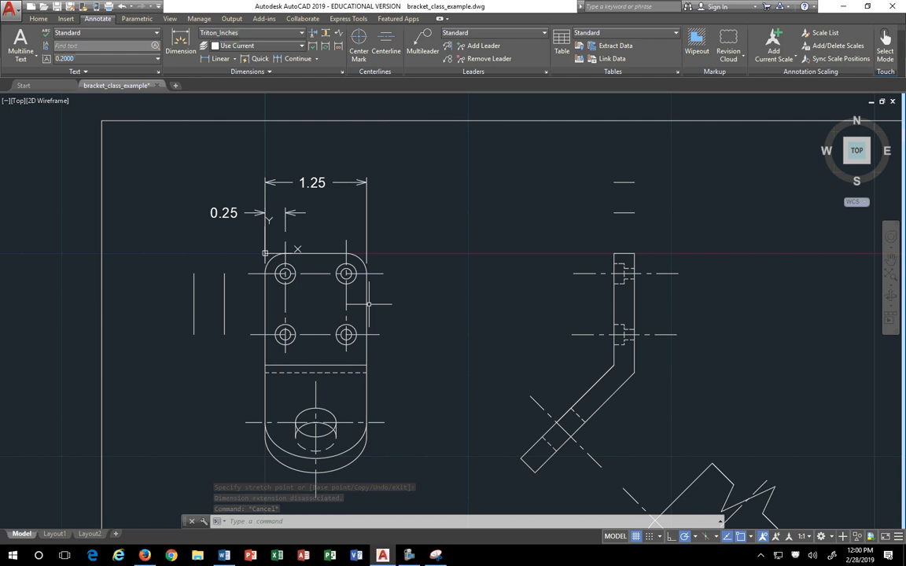
# Undo the extension line edit, the guide line deletion and both dimensions on the front view.
pyautogui.click(123, 7)
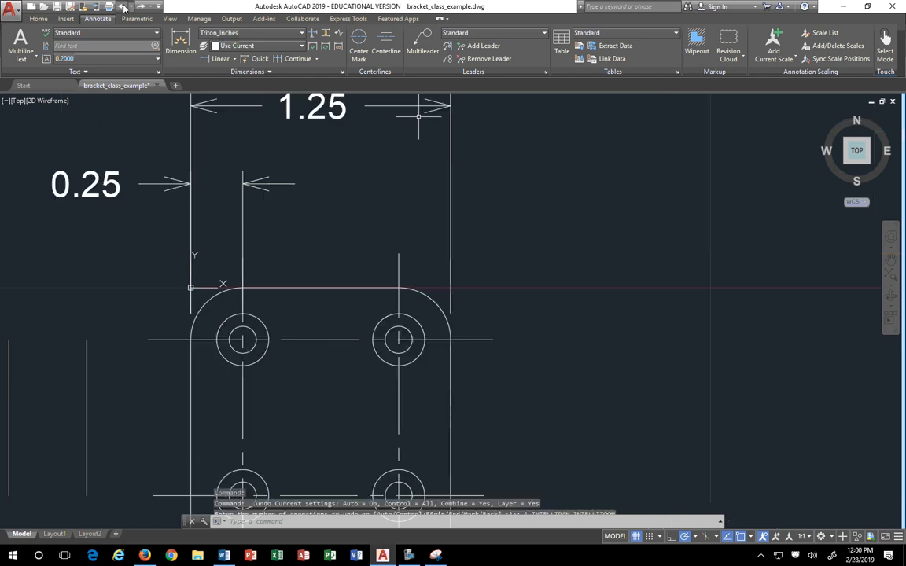
pyautogui.click(122, 7)
pyautogui.click(123, 7)
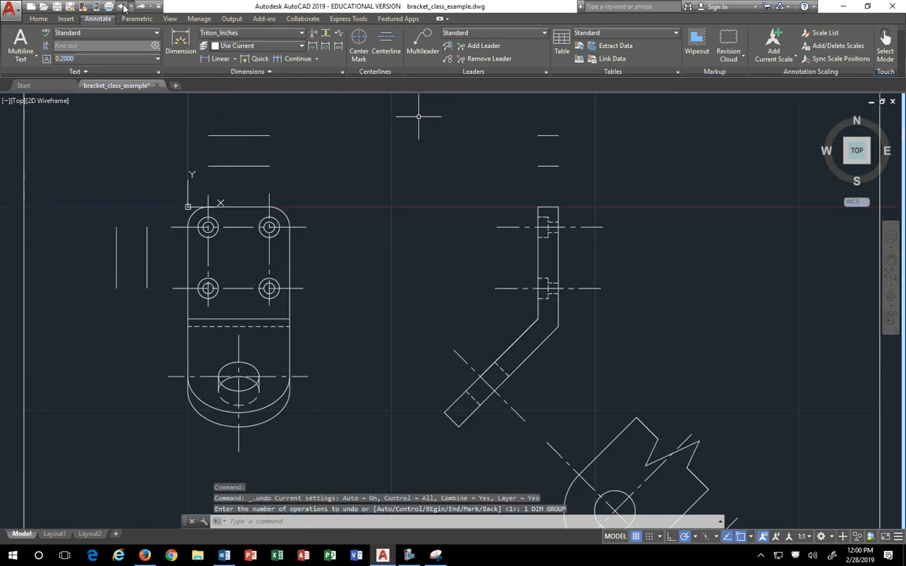
# Dimension the front view's overall width between its two side edges, placing the dimension line on the outer guide line above the view.
pyautogui.scroll(-3, 237, 192)
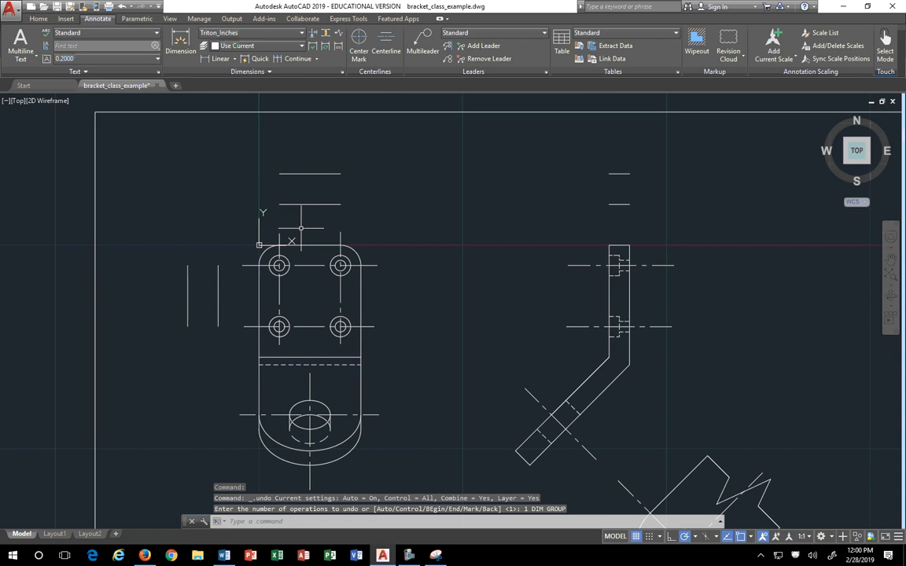
pyautogui.scroll(5, 273, 171)
pyautogui.scroll(2, 300, 228)
pyautogui.scroll(-2, 300, 228)
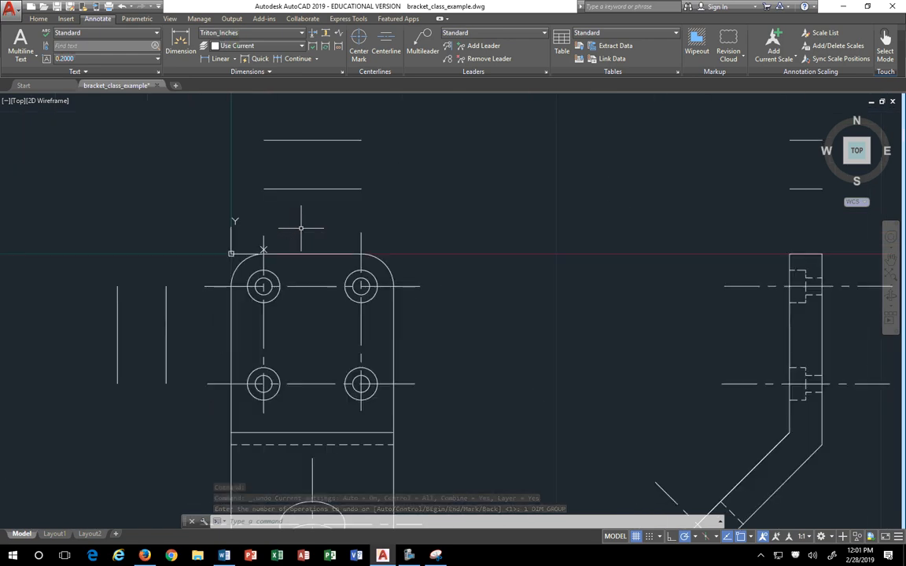
pyautogui.moveTo(301, 228); pyautogui.dragTo(297, 265, button='middle')
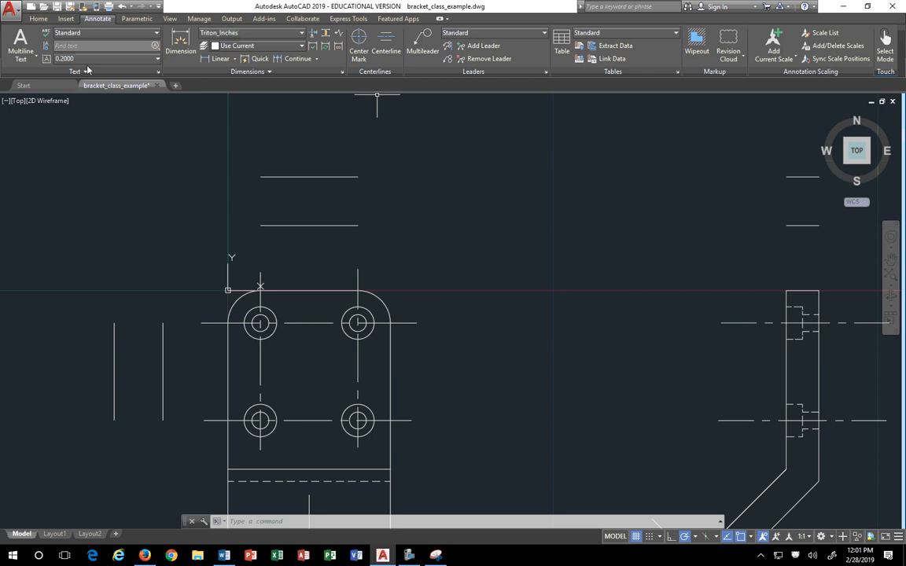
pyautogui.click(180, 44)
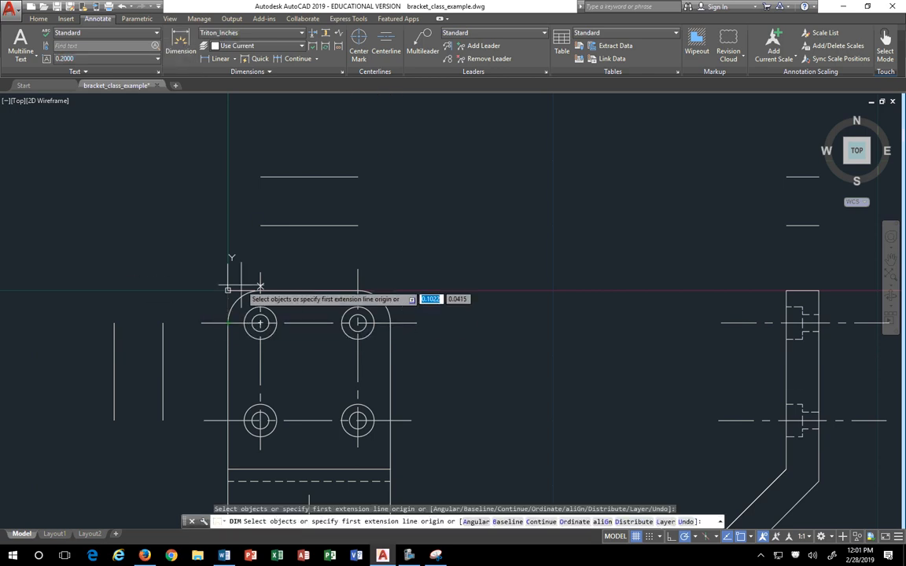
pyautogui.click(228, 323)
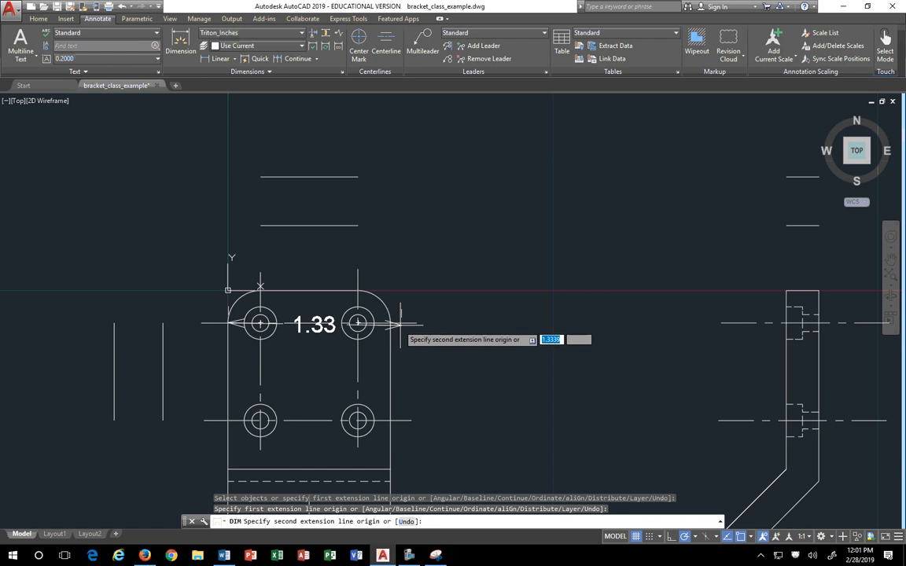
pyautogui.click(358, 322)
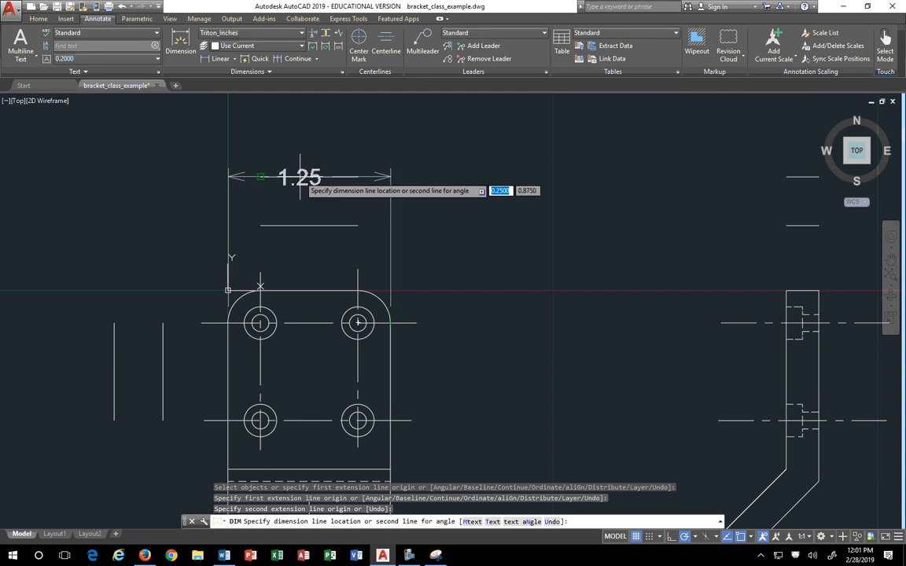
pyautogui.click(237, 178)
pyautogui.press('Return')
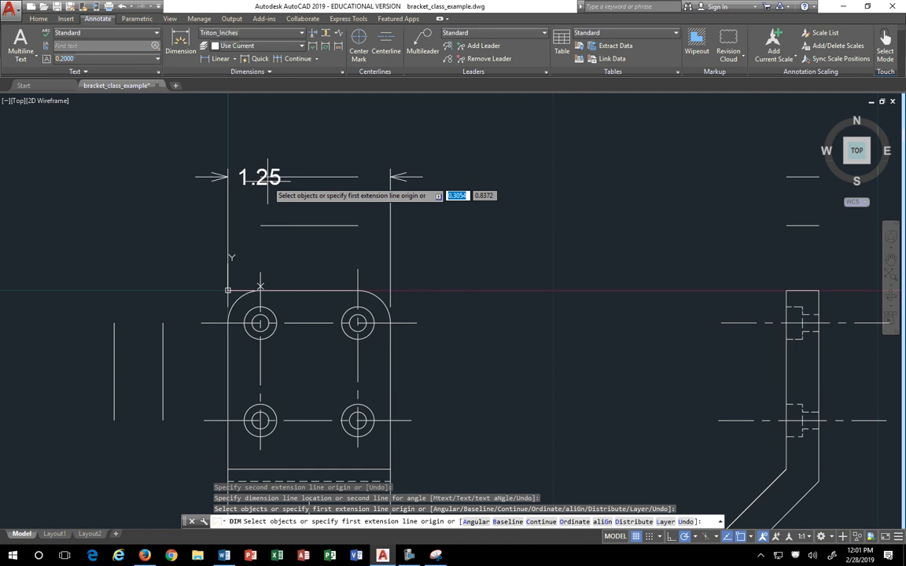
pyautogui.press('Escape')
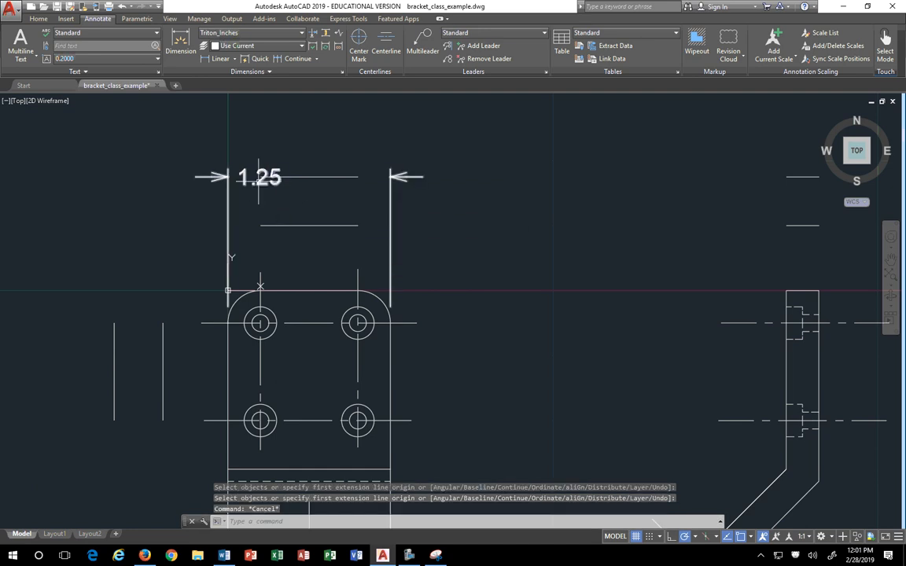
# Move the overall width dimension's text outside the extension lines, to the left of the front view.
pyautogui.click(258, 179)
pyautogui.click(260, 178)
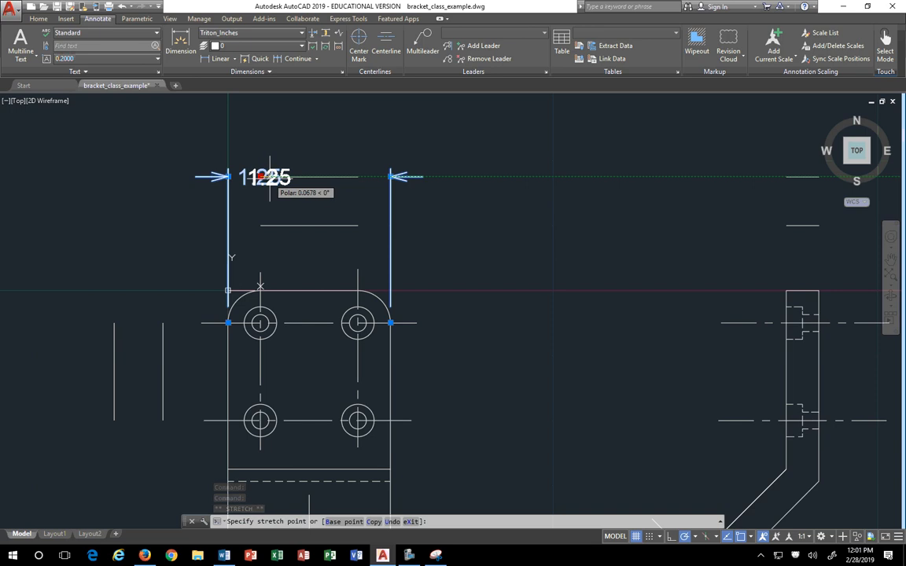
pyautogui.click(311, 177)
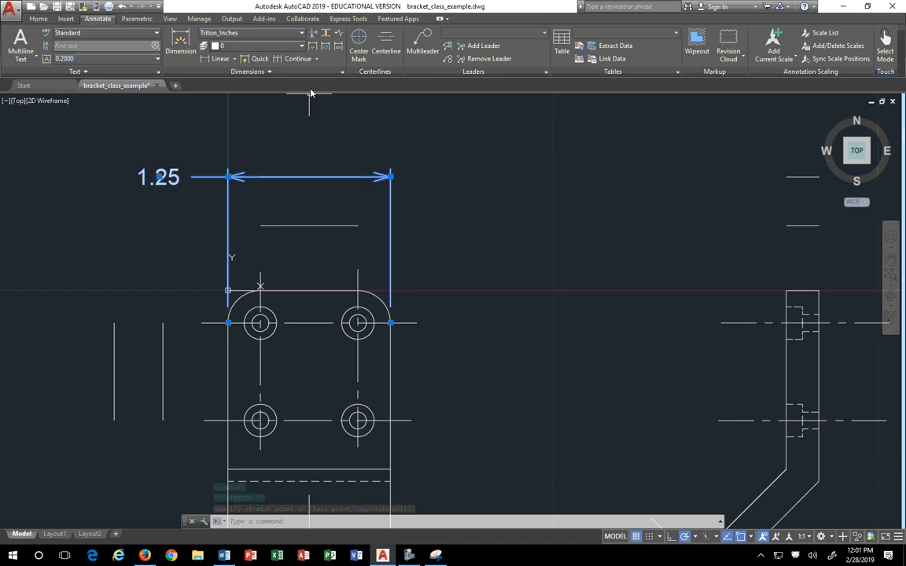
pyautogui.press('Escape')
pyautogui.press('Escape')
# Review the Fit settings of the Triton_Inches dimension style, including the manual text placement option, without changing anything.
pyautogui.click(342, 71)
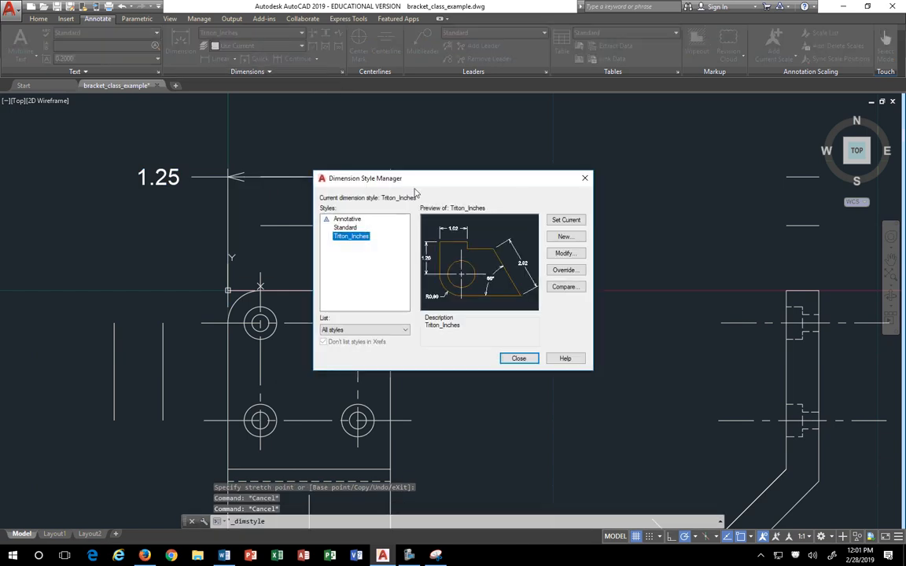
pyautogui.moveTo(452, 187); pyautogui.dragTo(460, 72)
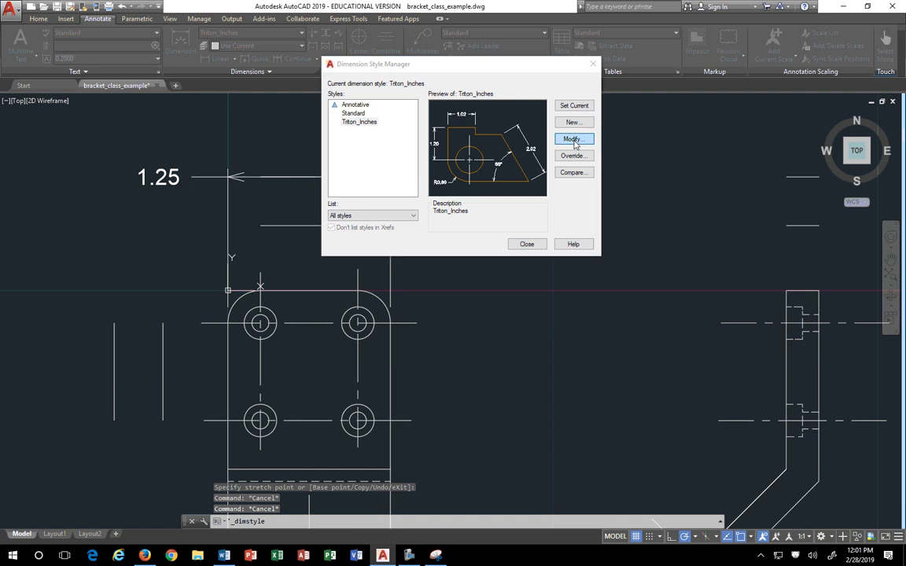
pyautogui.click(574, 139)
pyautogui.moveTo(161, 73); pyautogui.dragTo(253, 73)
pyautogui.moveTo(328, 79); pyautogui.dragTo(555, 75)
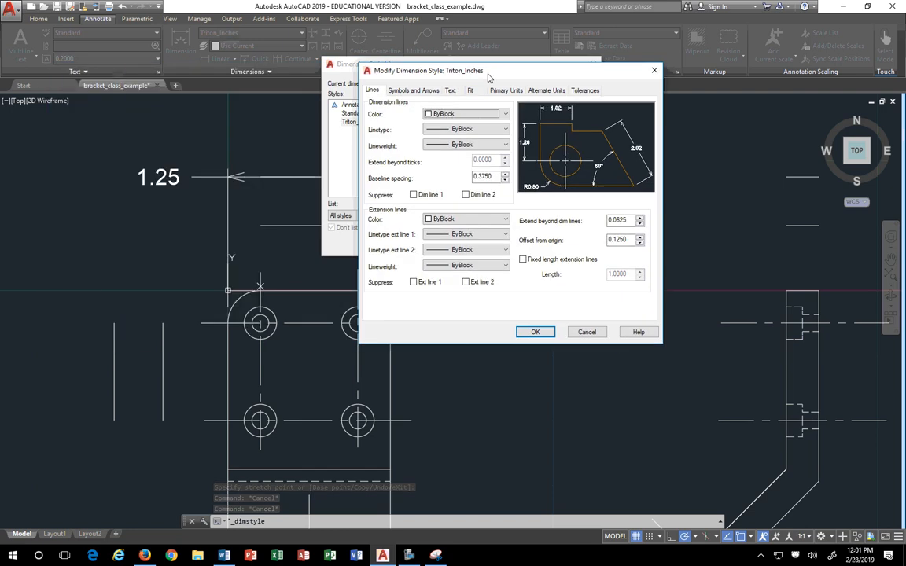
pyautogui.click(471, 91)
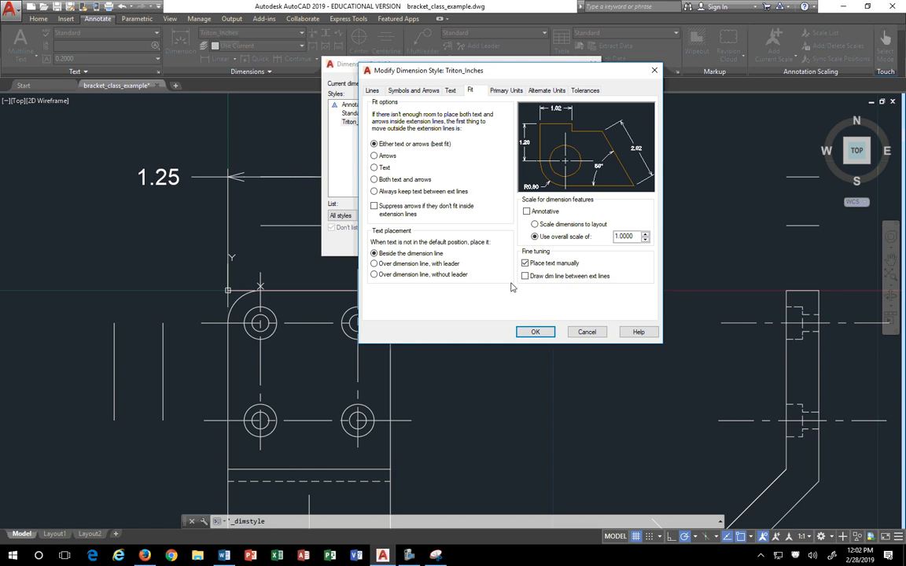
pyautogui.click(587, 332)
pyautogui.click(527, 245)
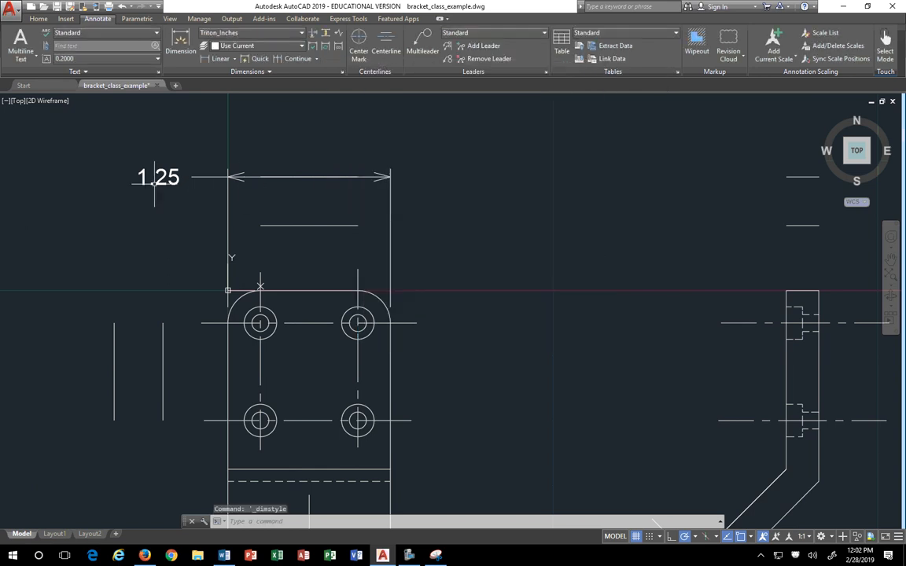
# Delete the outer guide line above the front view.
pyautogui.click(248, 163)
pyautogui.click(398, 202)
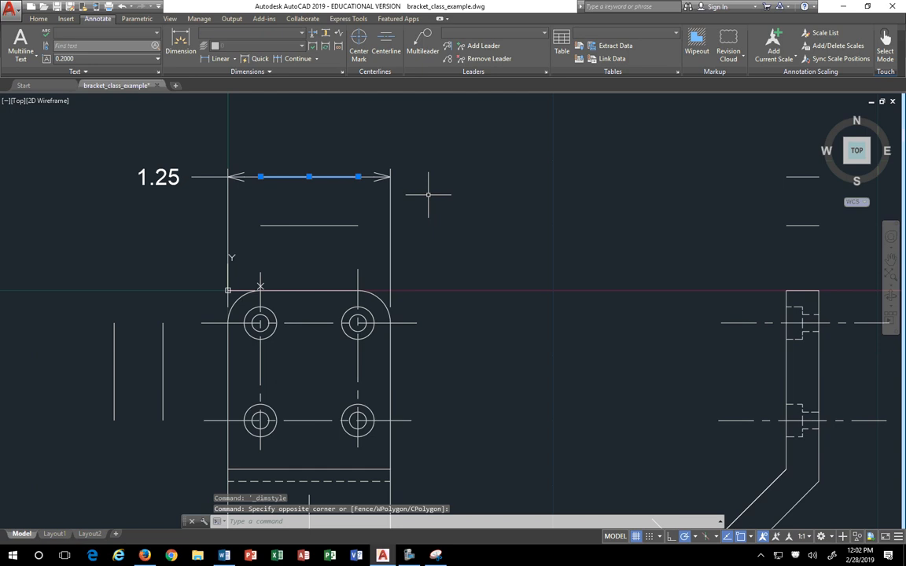
pyautogui.press('Delete')
# Move the overall width dimension's text back between the extension lines, centred on the dimension line.
pyautogui.click(160, 177)
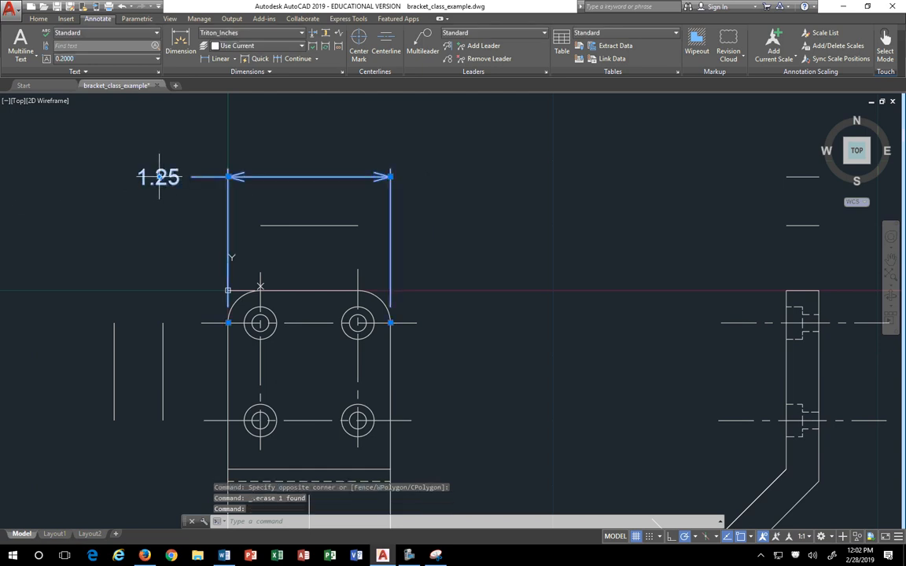
pyautogui.click(158, 177)
pyautogui.click(299, 177)
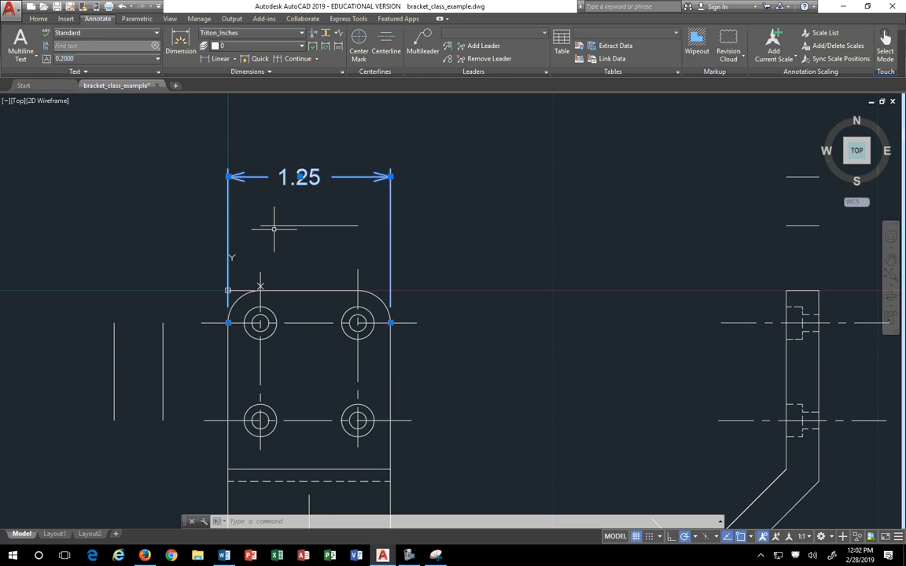
pyautogui.click(229, 177)
pyautogui.press('Escape')
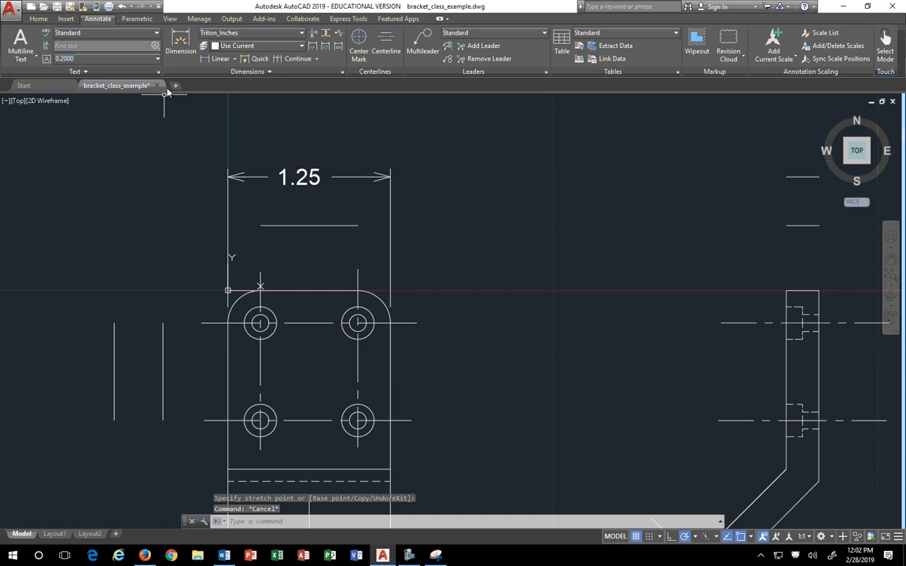
# Add a linear vertical dimension from the front view's top edge to the lower holes' centre line, placed on the outer left guide line.
pyautogui.click(180, 41)
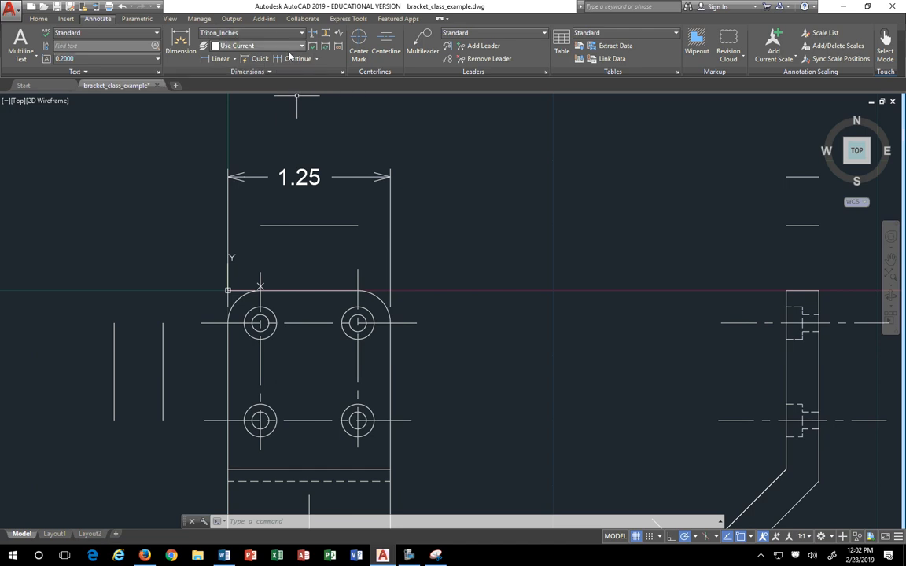
pyautogui.click(233, 59)
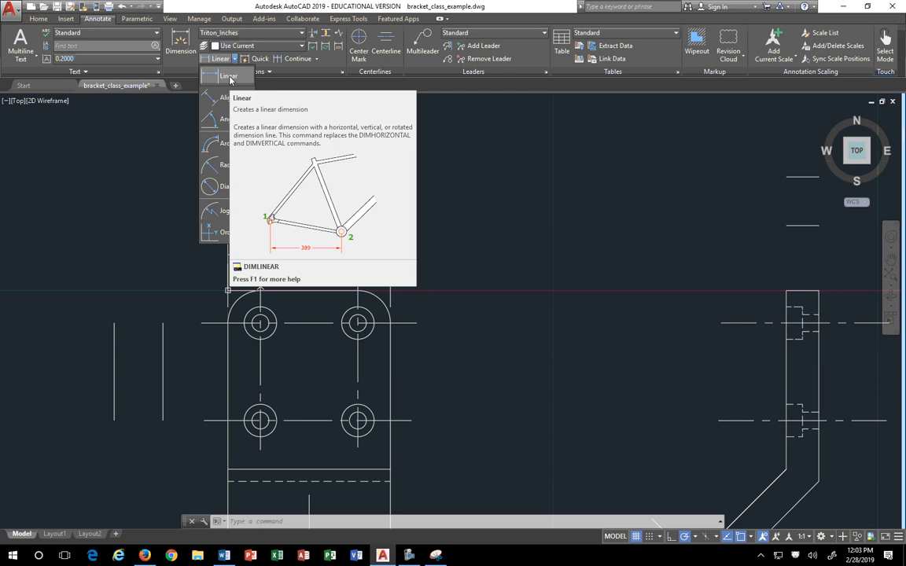
pyautogui.click(229, 77)
pyautogui.press('Escape')
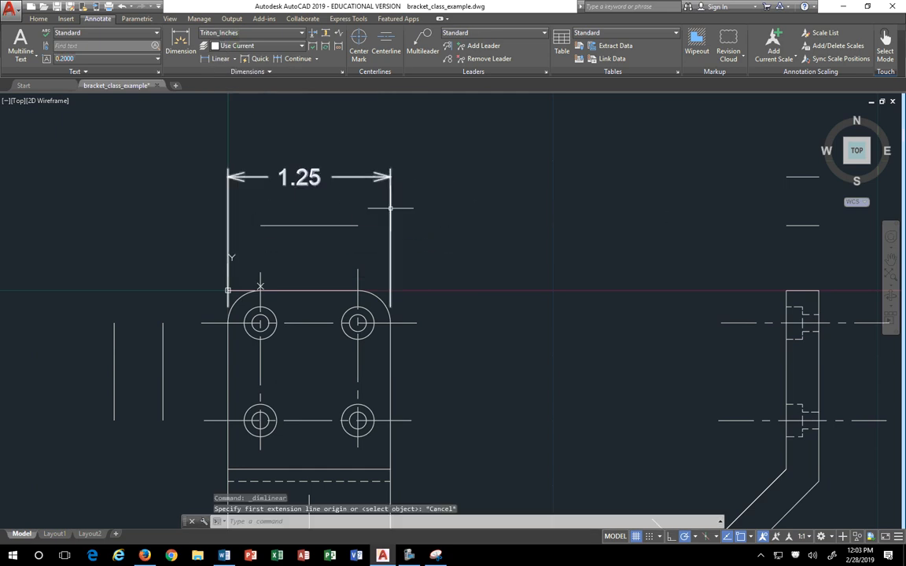
pyautogui.press('Return')
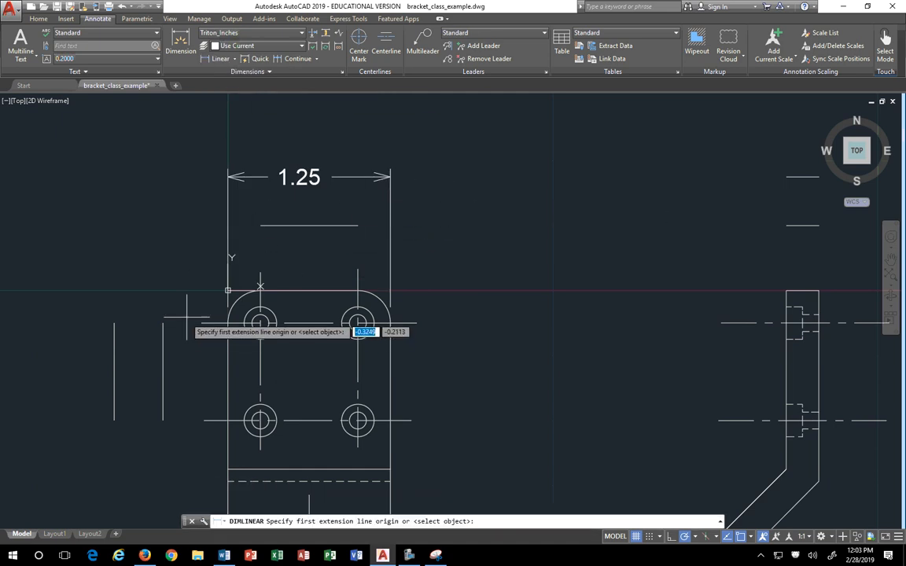
pyautogui.click(260, 288)
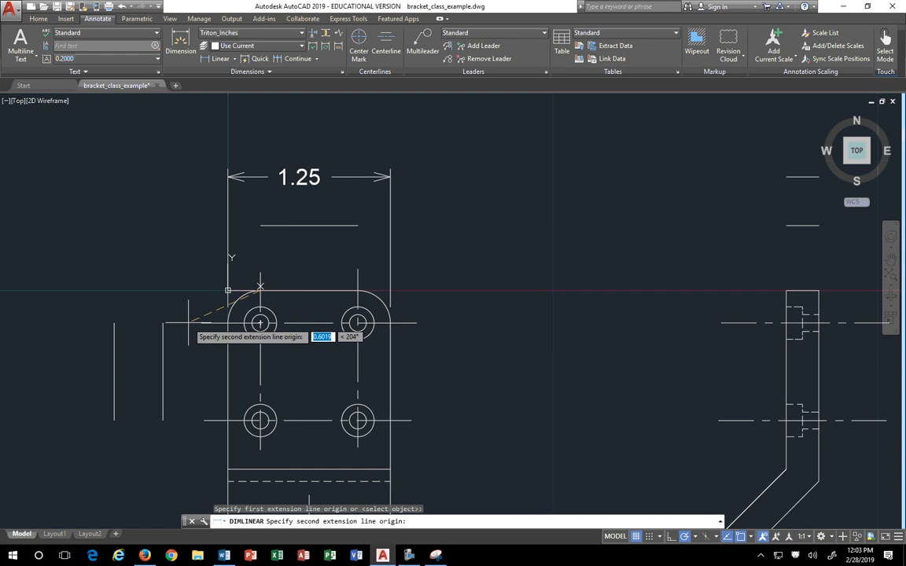
pyautogui.click(204, 420)
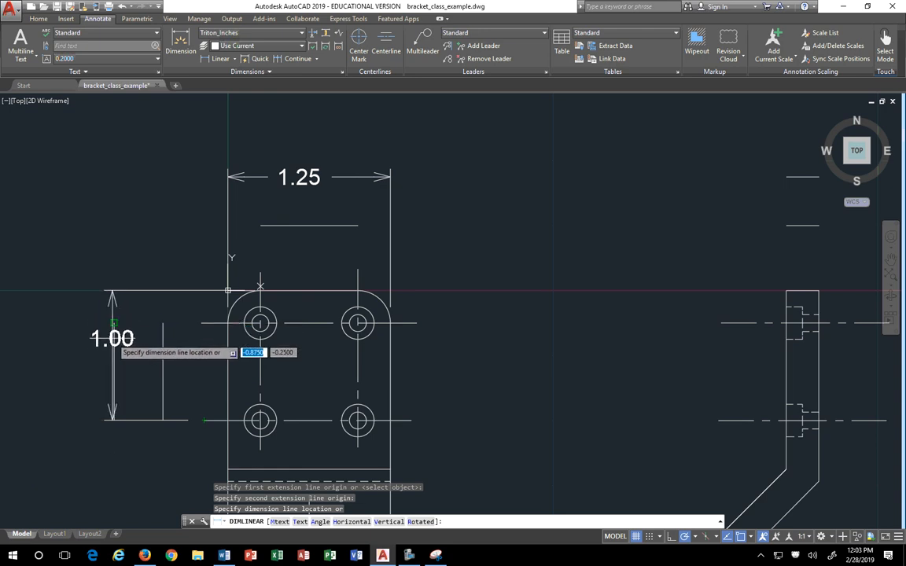
pyautogui.click(114, 322)
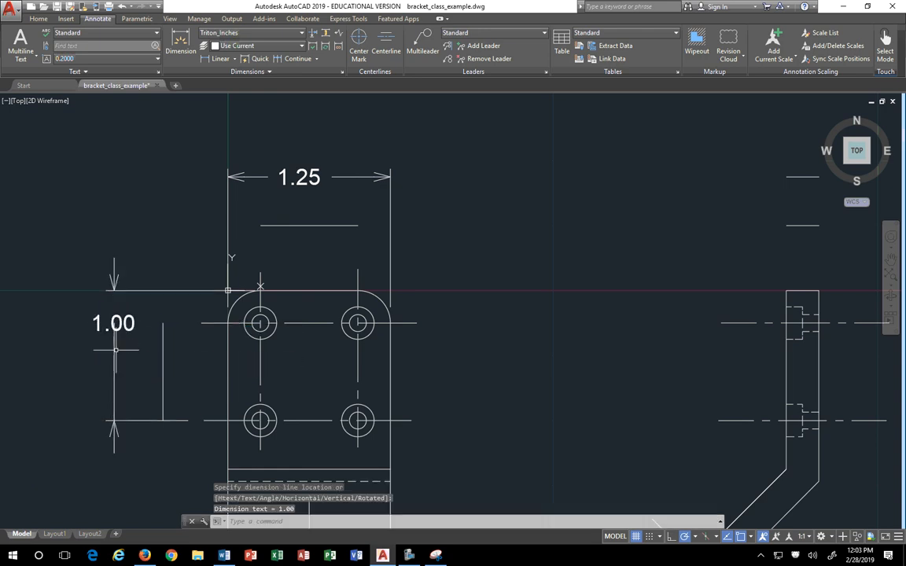
# Centre the text of the vertical hole-location dimension between its two arrowheads.
pyautogui.click(114, 323)
pyautogui.click(114, 322)
pyautogui.click(114, 356)
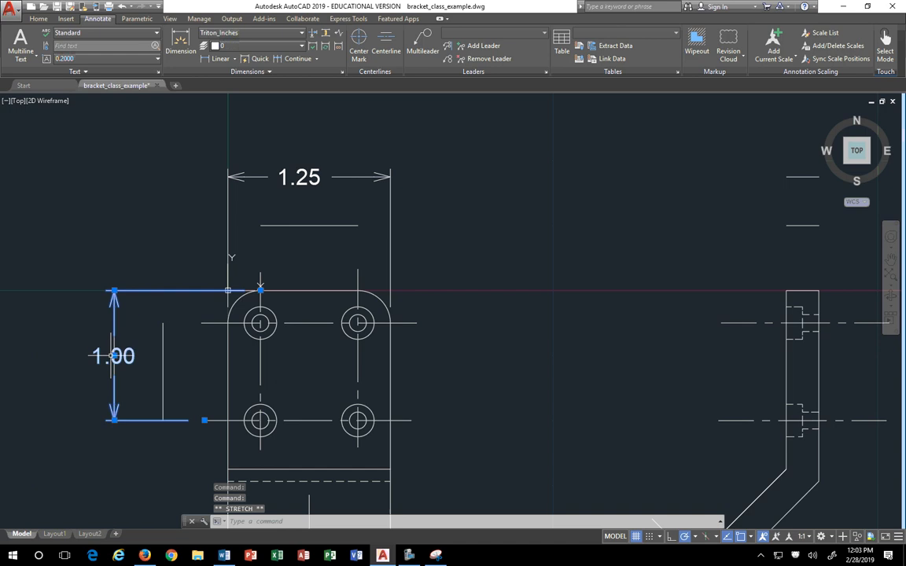
pyautogui.press('Escape')
pyautogui.press('Escape')
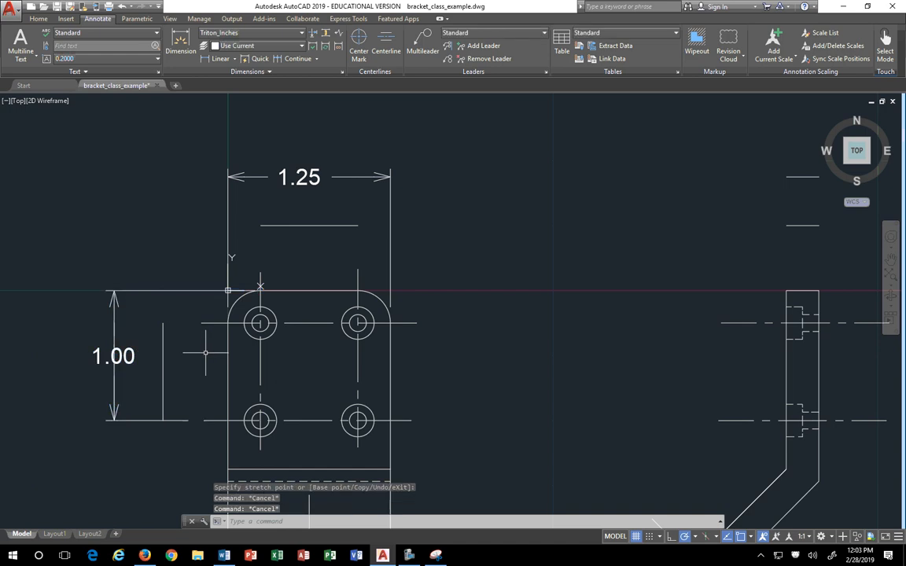
pyautogui.click(234, 60)
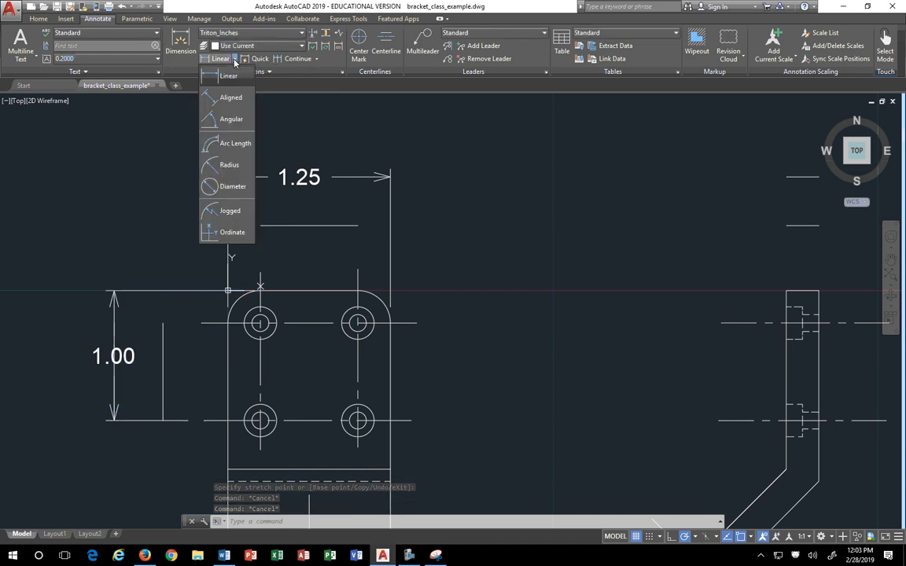
pyautogui.click(226, 99)
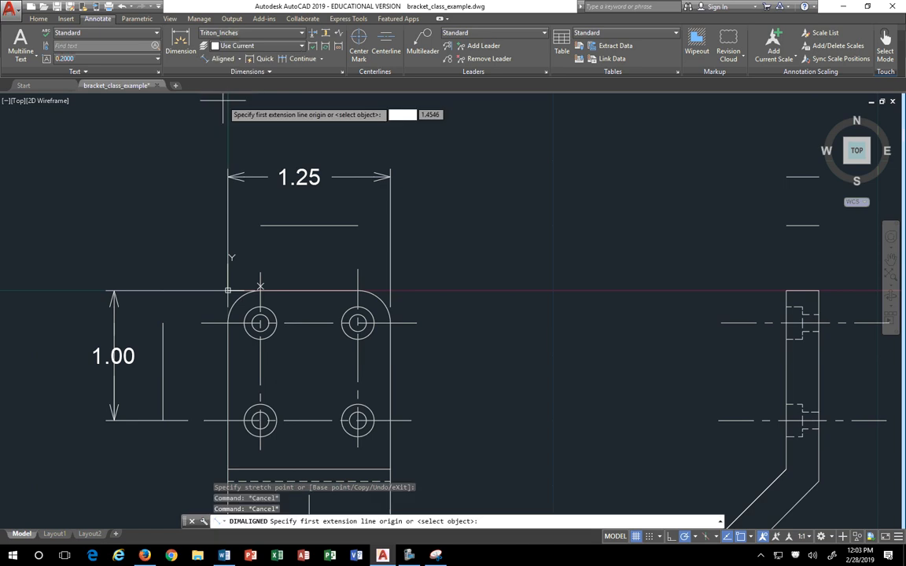
pyautogui.click(260, 290)
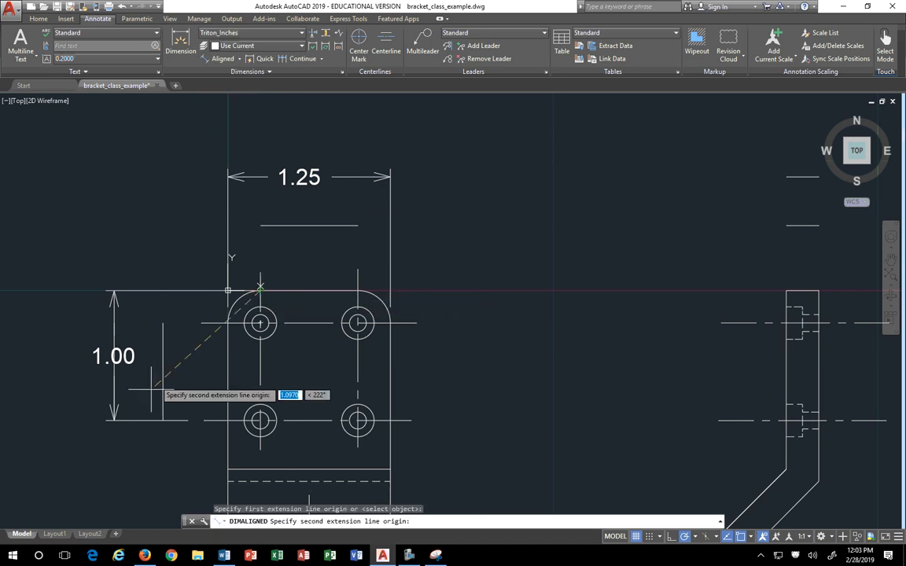
pyautogui.click(204, 419)
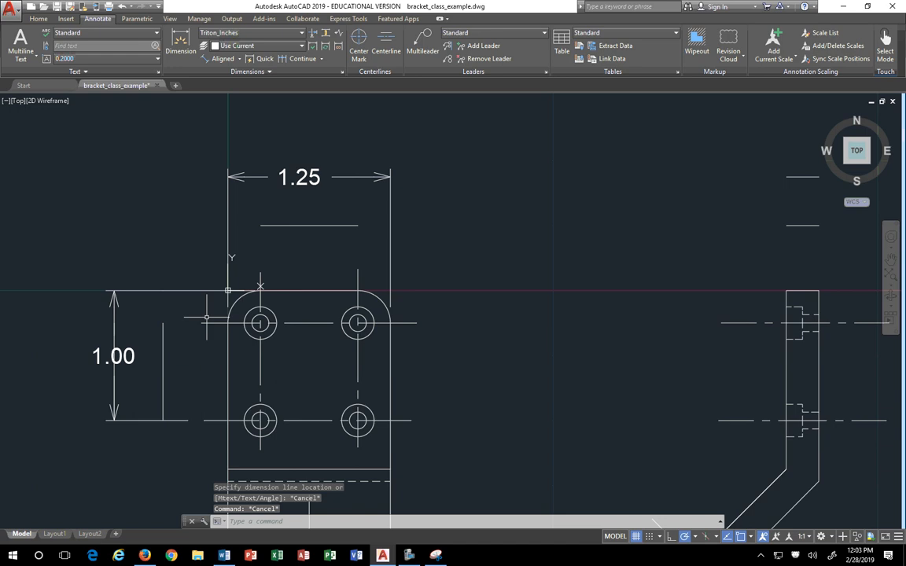
pyautogui.click(181, 45)
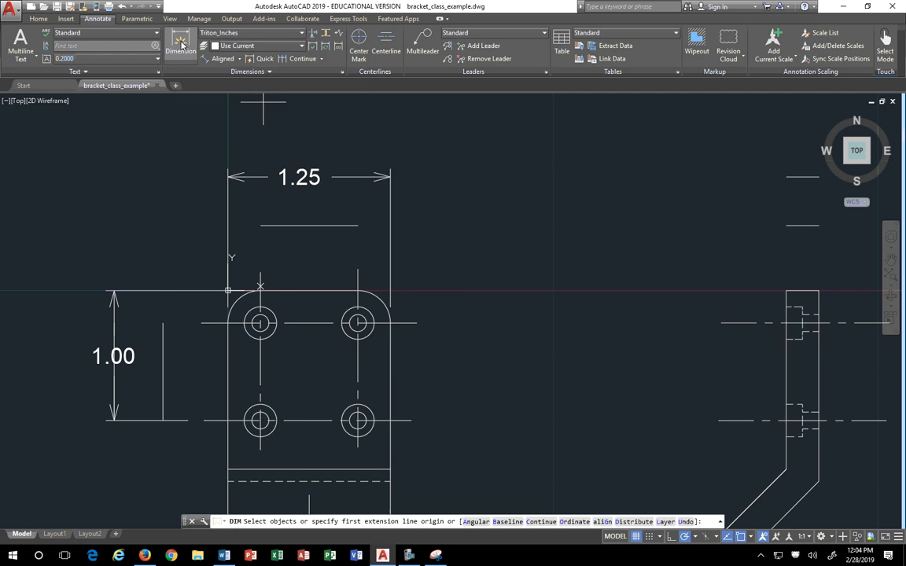
pyautogui.click(261, 290)
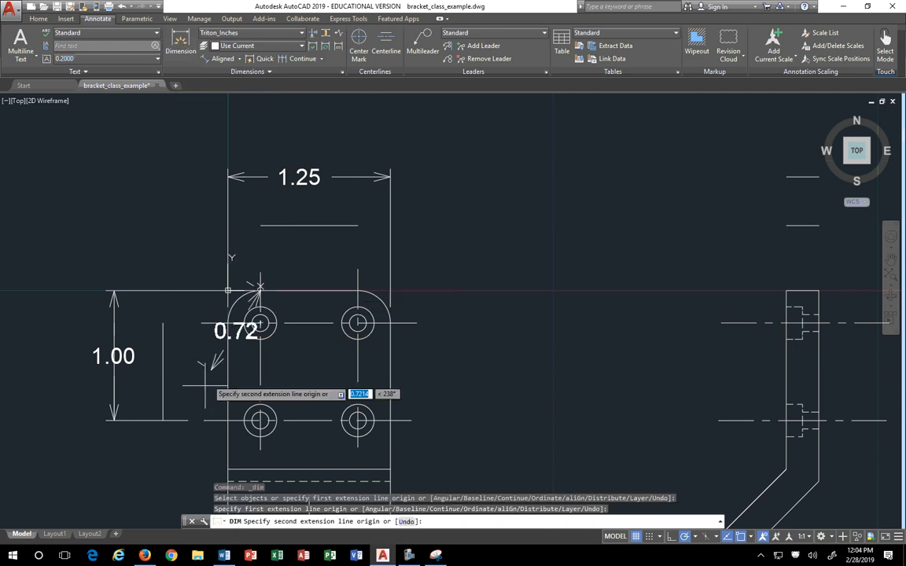
pyautogui.click(205, 420)
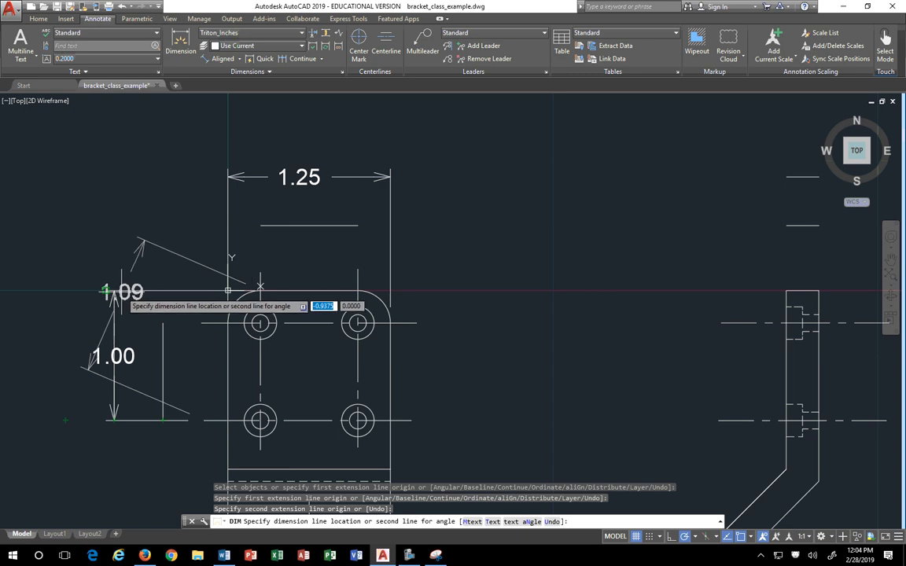
pyautogui.press('Escape')
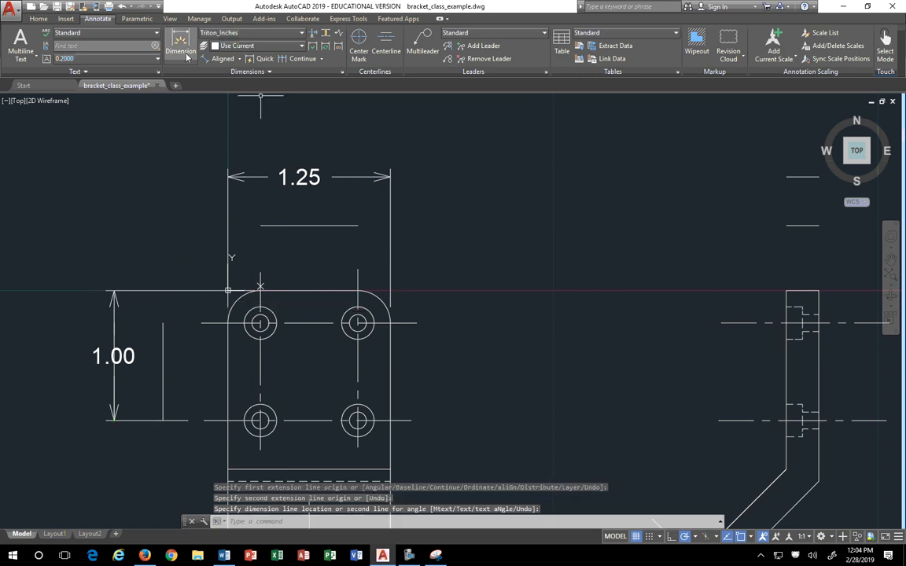
# Add a linear vertical dimension from the front view's top edge to the upper holes' centre line, placed on the inner left guide line.
pyautogui.click(238, 71)
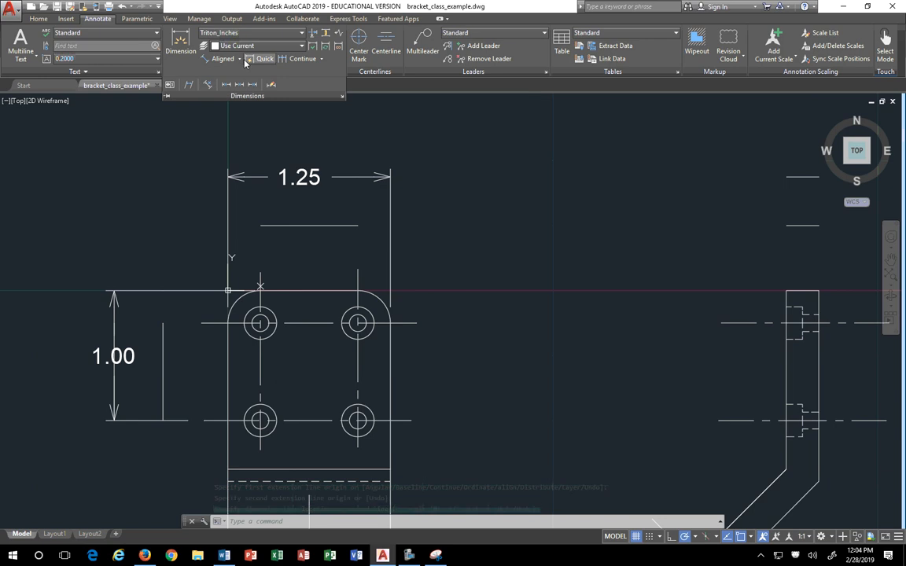
pyautogui.click(239, 59)
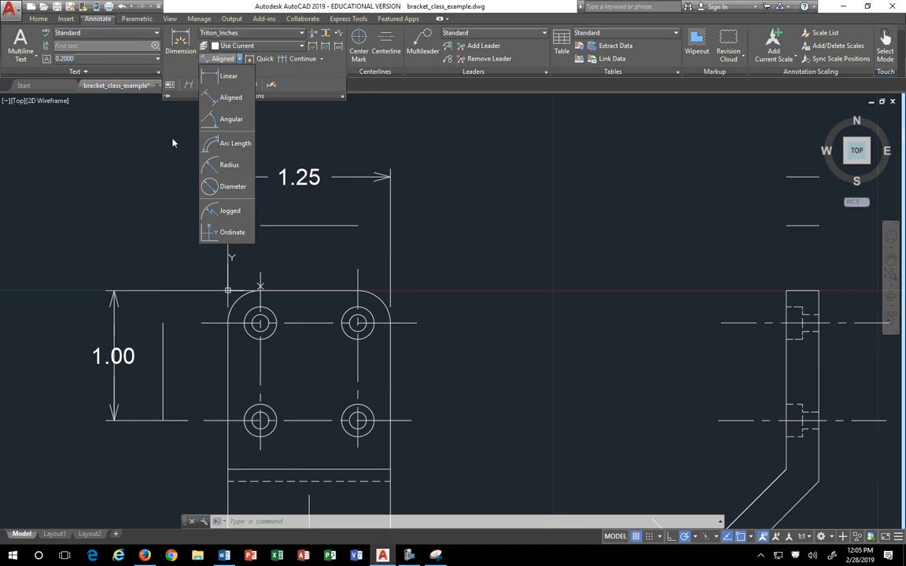
pyautogui.click(226, 76)
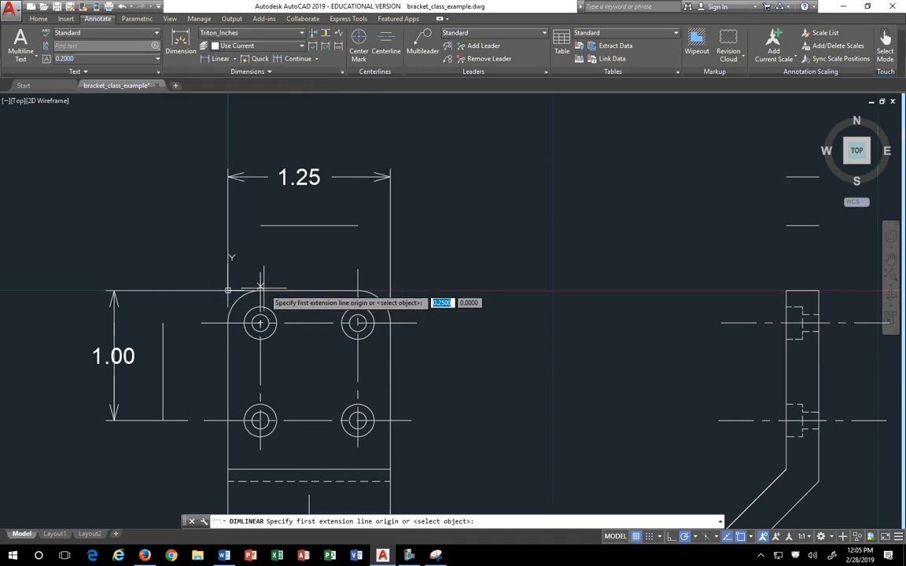
pyautogui.click(228, 290)
pyautogui.click(201, 323)
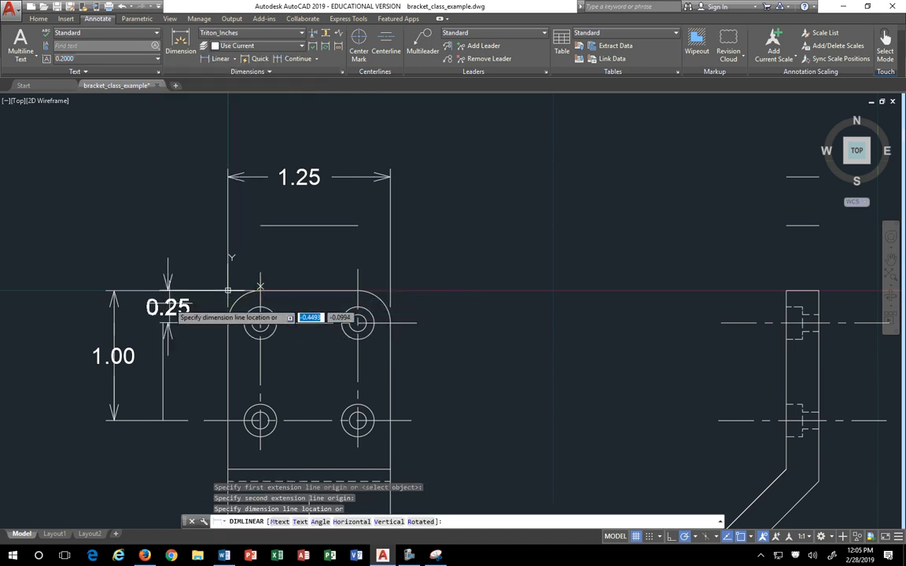
pyautogui.click(162, 311)
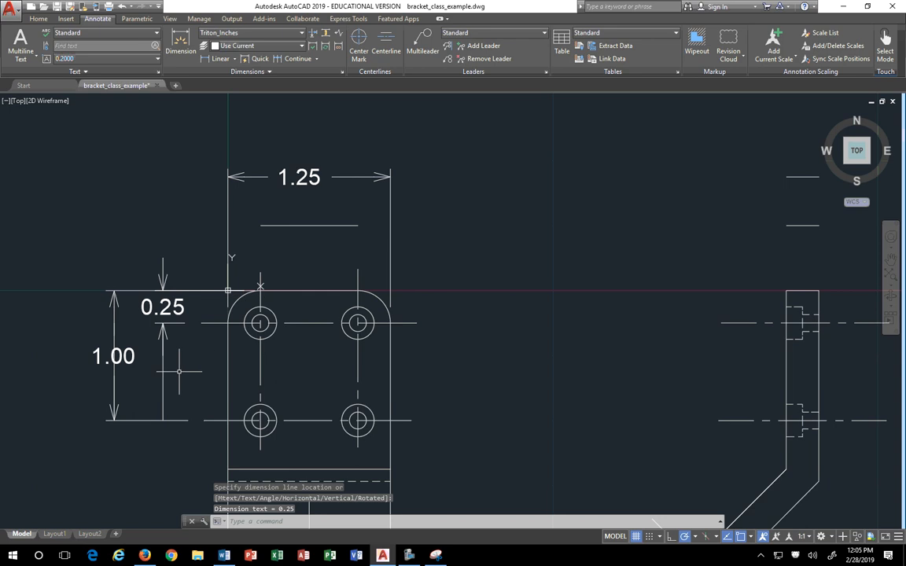
pyautogui.press('Escape')
# Delete the inner and outer vertical guide lines beside the front view's left-hand dimensions.
pyautogui.click(164, 390)
pyautogui.press('Delete')
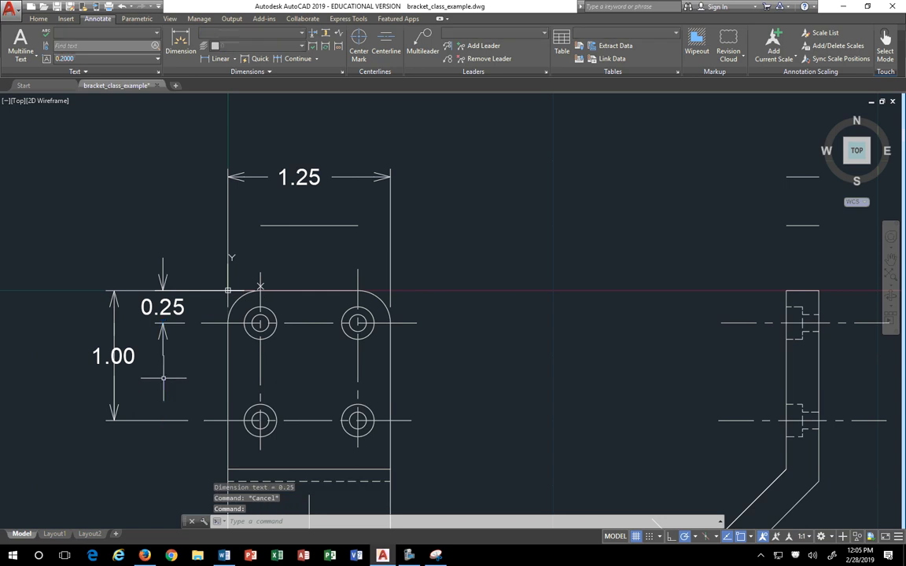
pyautogui.click(73, 299)
pyautogui.click(137, 445)
pyautogui.press('Delete')
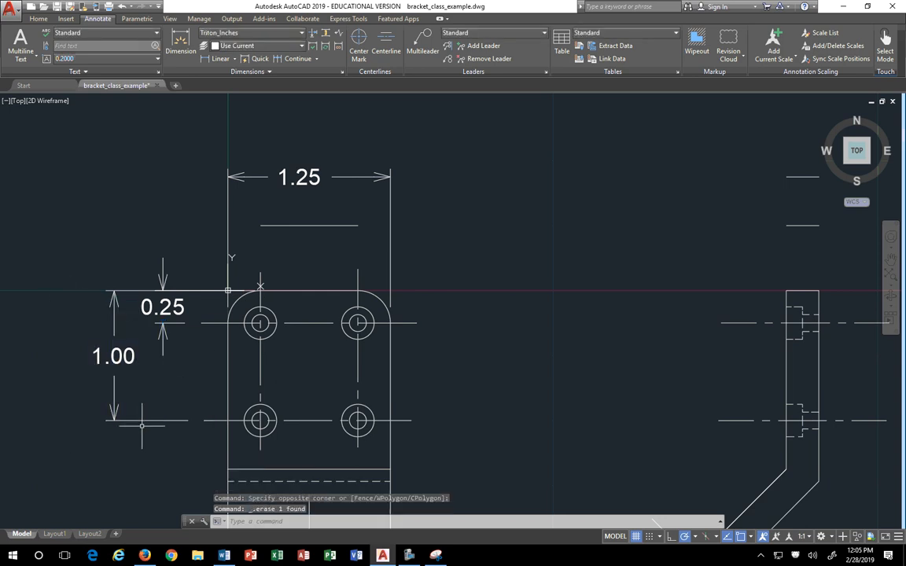
# Tile the drawing window beside the bracket reference PDF in Firefox to compare the front view's dimensions with it.
pyautogui.scroll(-2, 149, 360)
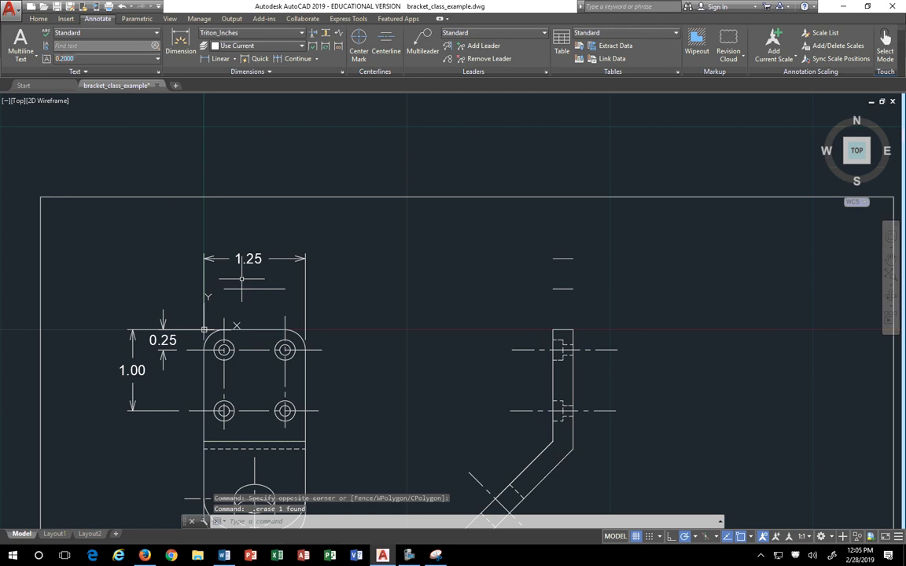
pyautogui.scroll(2, 242, 283)
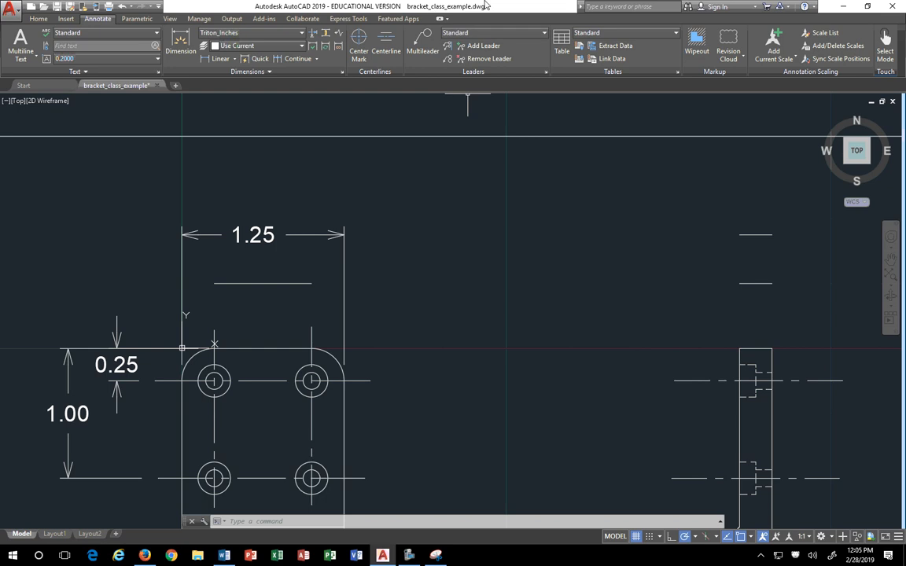
pyautogui.moveTo(488, 6); pyautogui.dragTo(1, 236)
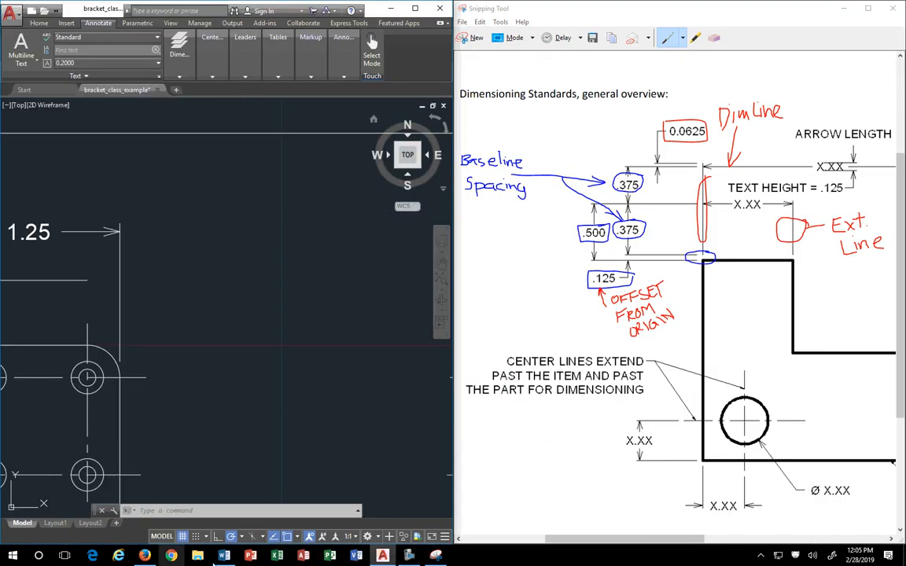
pyautogui.click(145, 556)
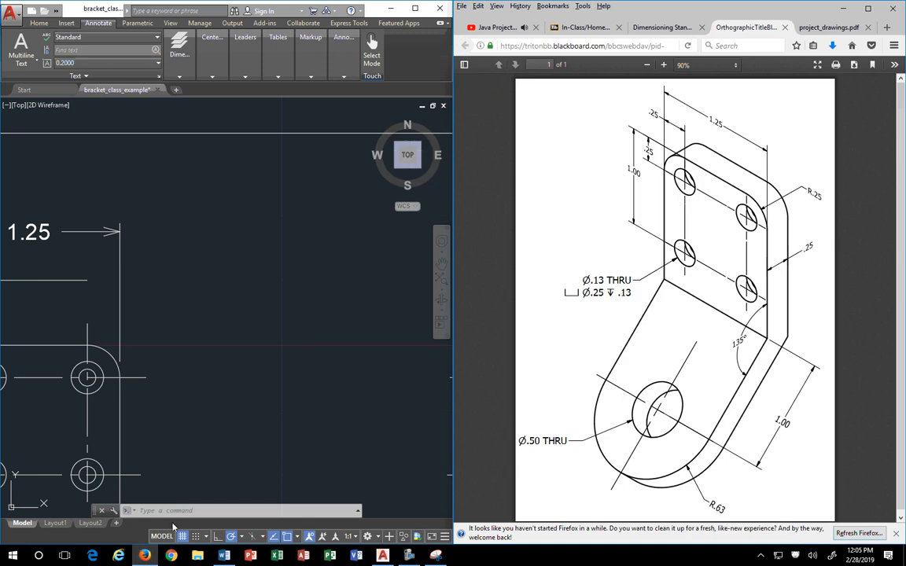
pyautogui.scroll(-5, 138, 409)
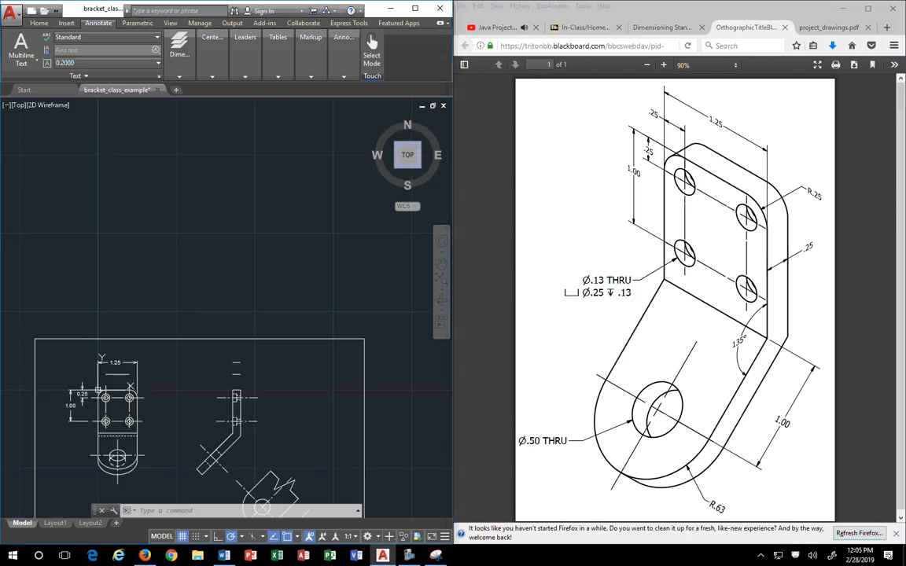
pyautogui.scroll(6, 75, 421)
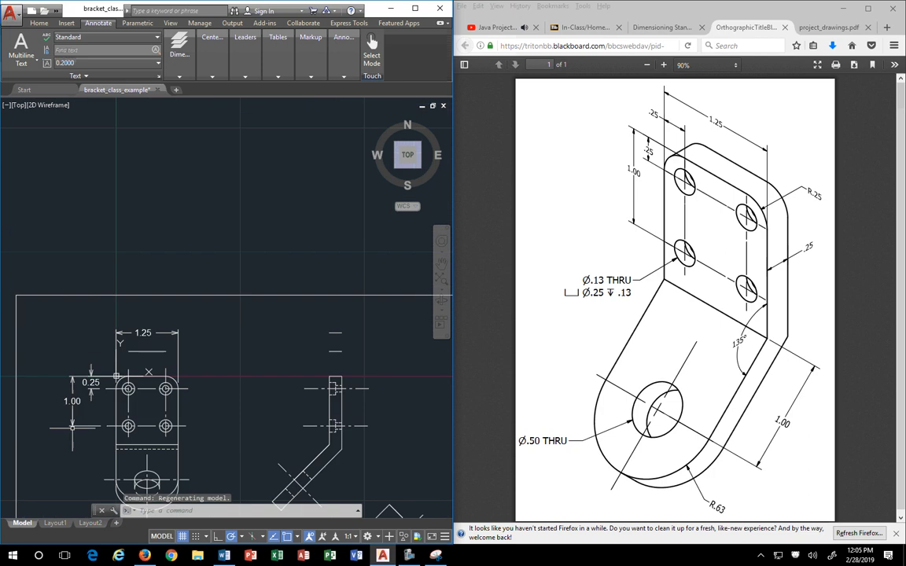
pyautogui.scroll(2, 71, 429)
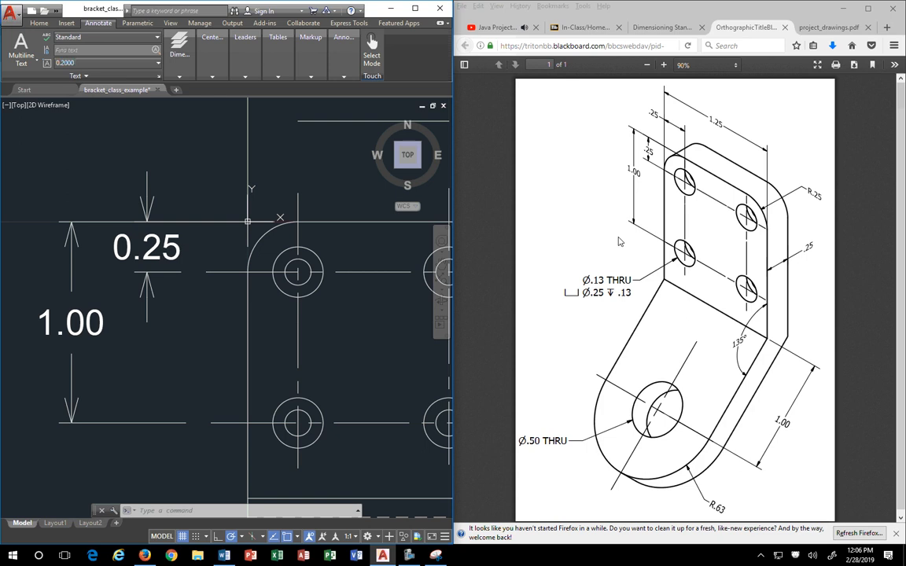
# Consult the dimensioning standards image in Snipping Tool, and switch back to the bracket reference PDF in Firefox.
pyautogui.click(38, 557)
pyautogui.write('snip')
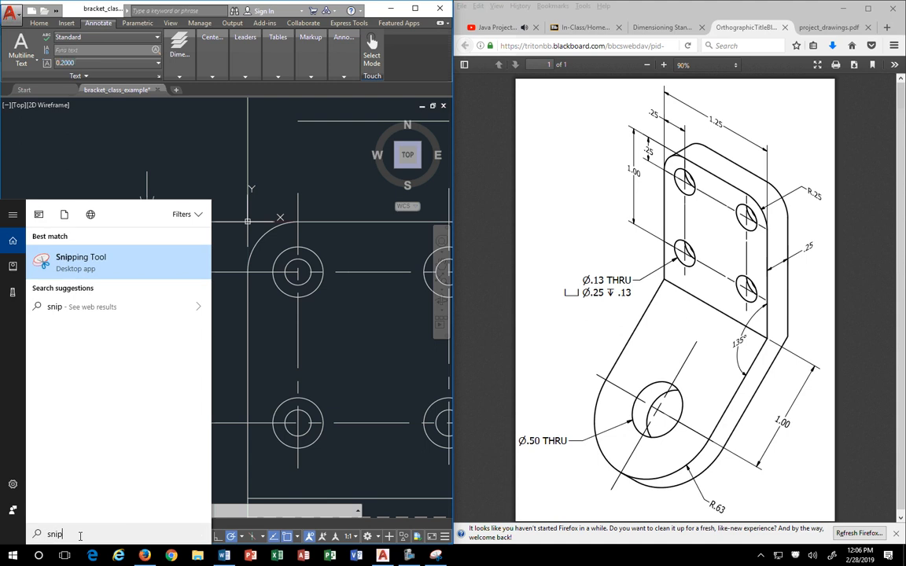
pyautogui.press('Return')
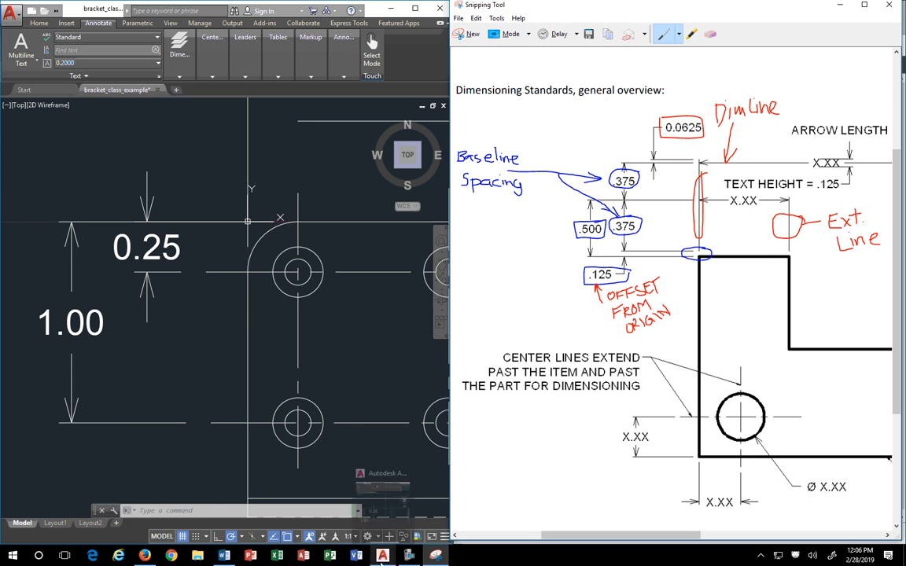
pyautogui.moveTo(382, 556)
pyautogui.moveTo(151, 559)
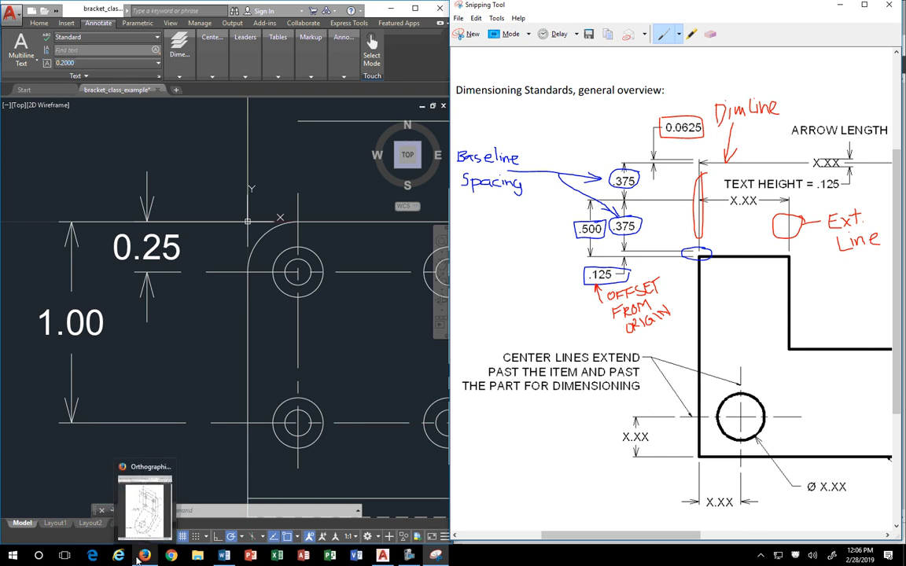
pyautogui.click(143, 503)
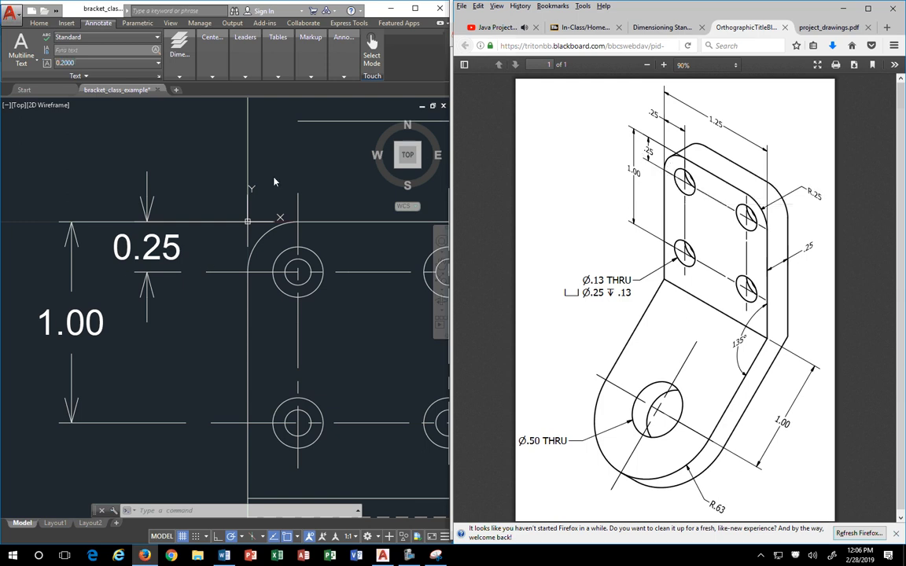
# Add a horizontal dimension from the front view's left edge to the left holes' centre line, placed on the guide line above the view.
pyautogui.scroll(2, 274, 179)
pyautogui.scroll(-4, 271, 179)
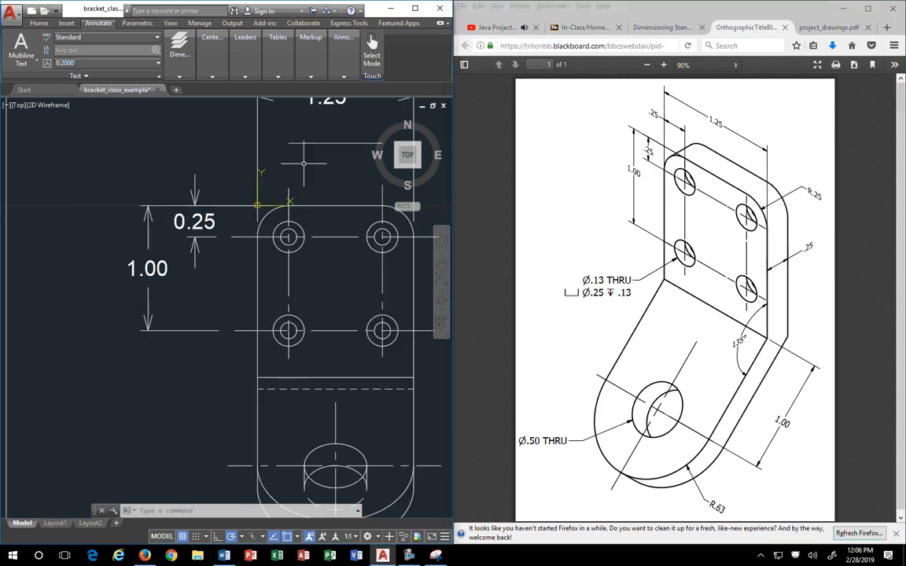
pyautogui.scroll(2, 307, 161)
pyautogui.scroll(-5, 317, 141)
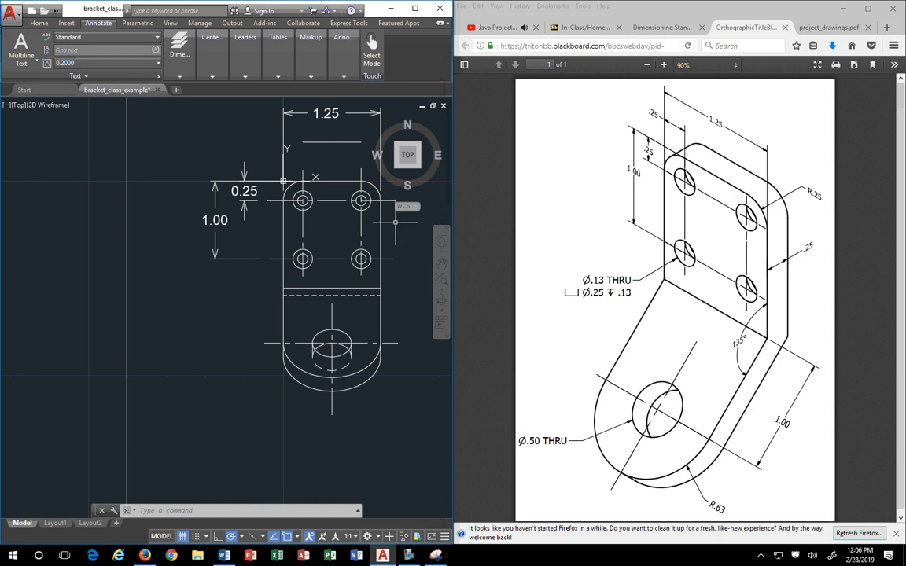
pyautogui.scroll(-2, 380, 105)
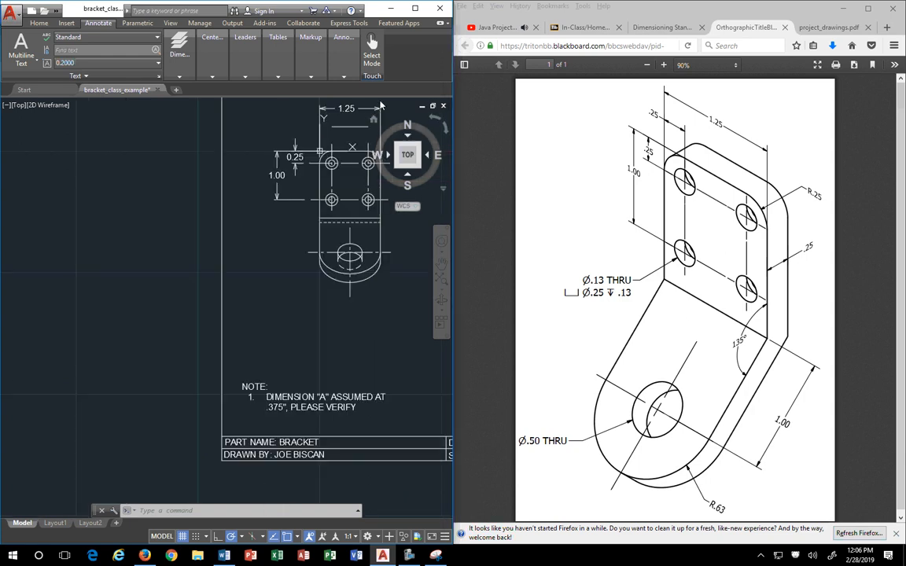
pyautogui.scroll(5, 370, 118)
pyautogui.scroll(1, 283, 152)
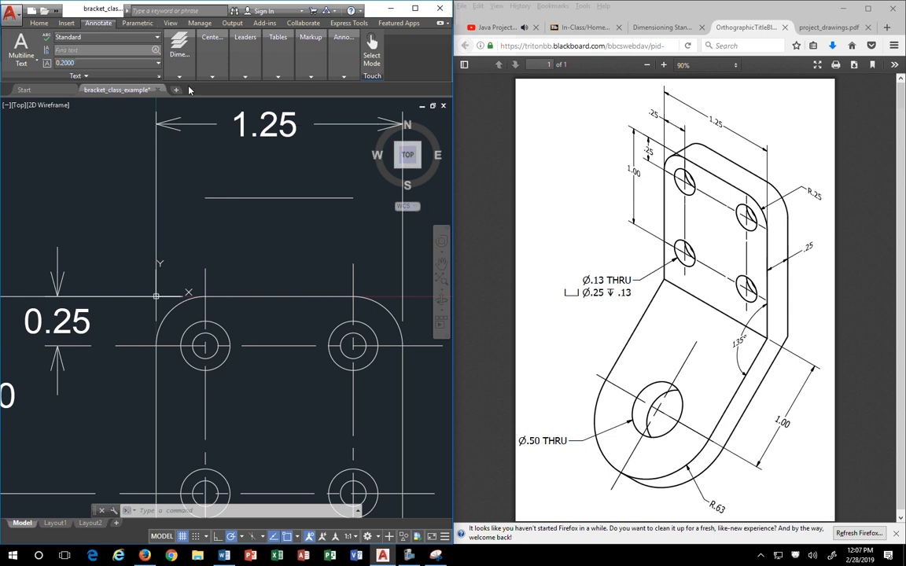
pyautogui.click(179, 47)
pyautogui.click(180, 99)
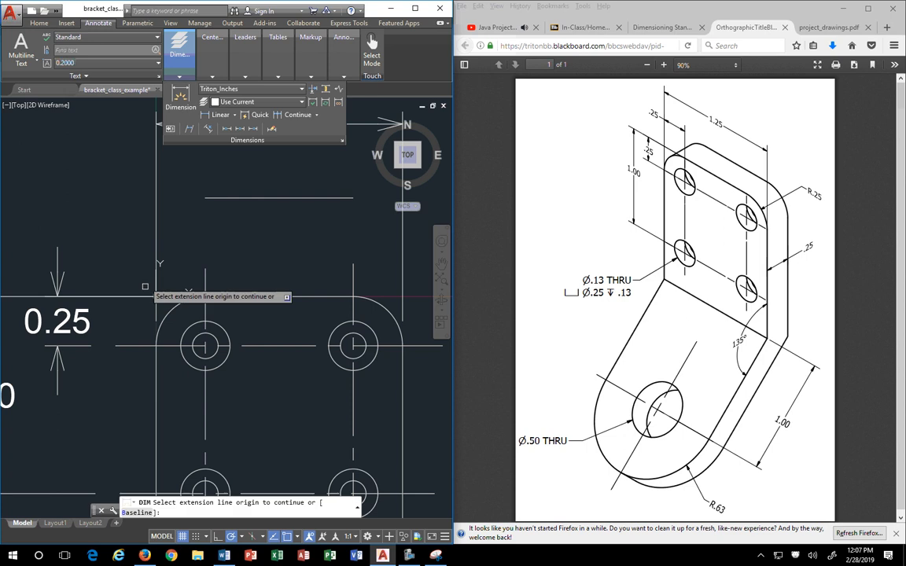
pyautogui.click(156, 346)
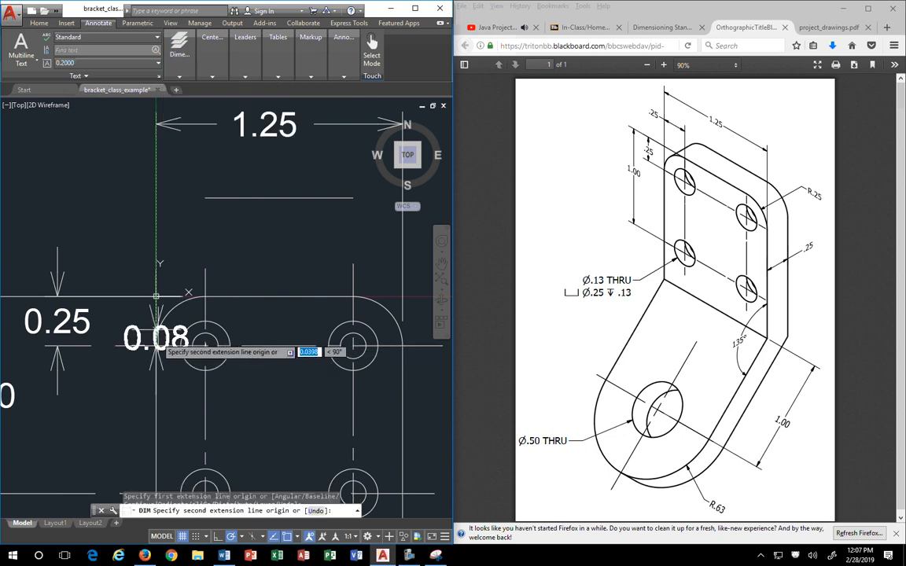
pyautogui.click(205, 347)
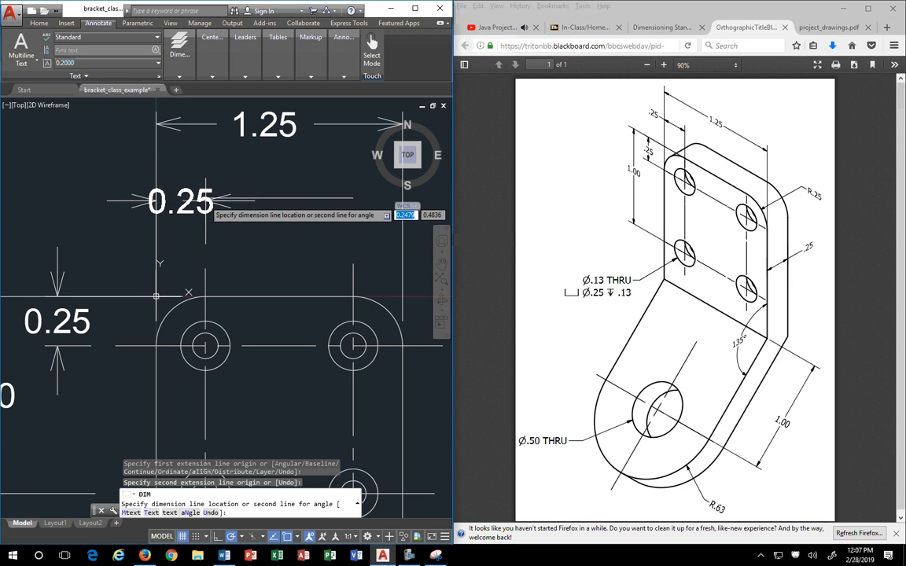
pyautogui.click(205, 199)
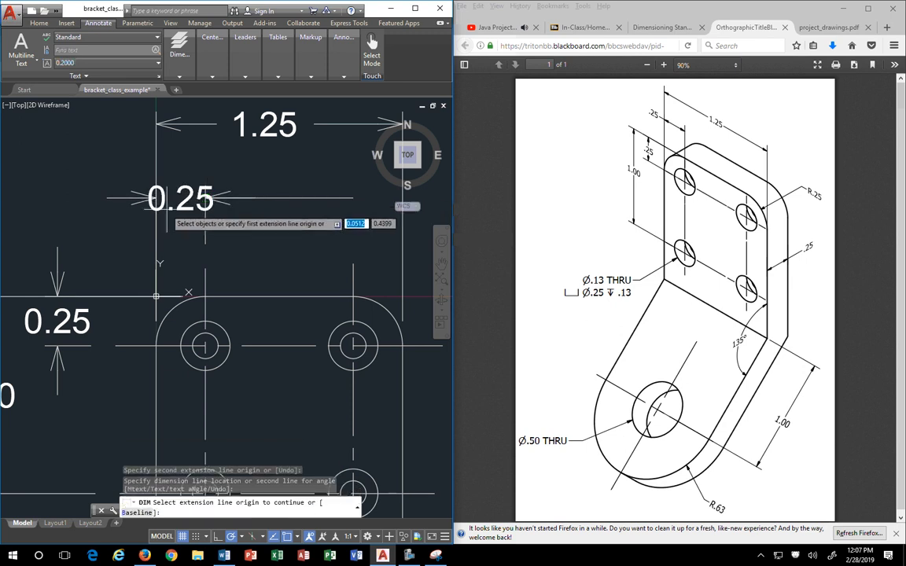
pyautogui.press('Return')
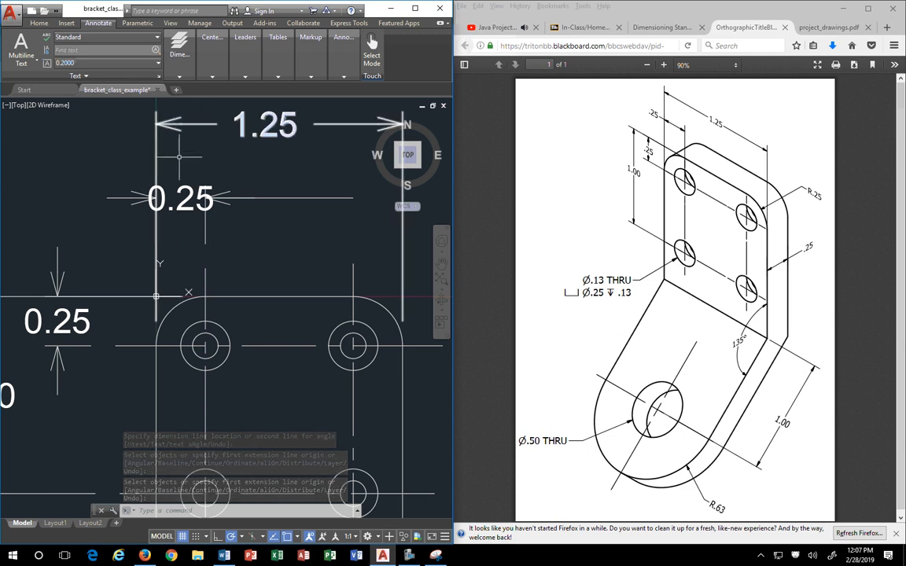
# Move the horizontal hole-location dimension's text outside the extension lines to the left, aligned above the vertical 0.25 dimension's text.
pyautogui.click(181, 196)
pyautogui.click(181, 198)
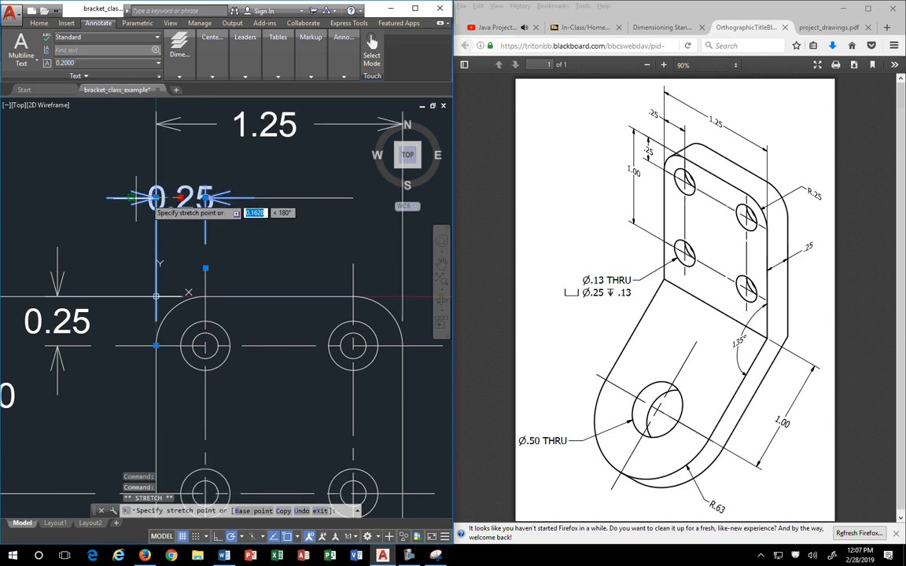
pyautogui.click(57, 198)
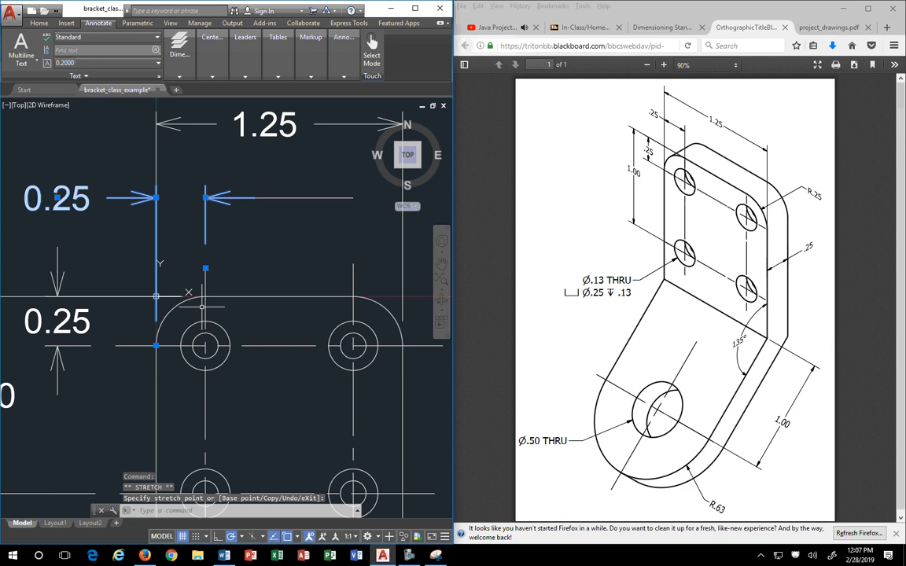
pyautogui.press('Escape')
pyautogui.press('Escape')
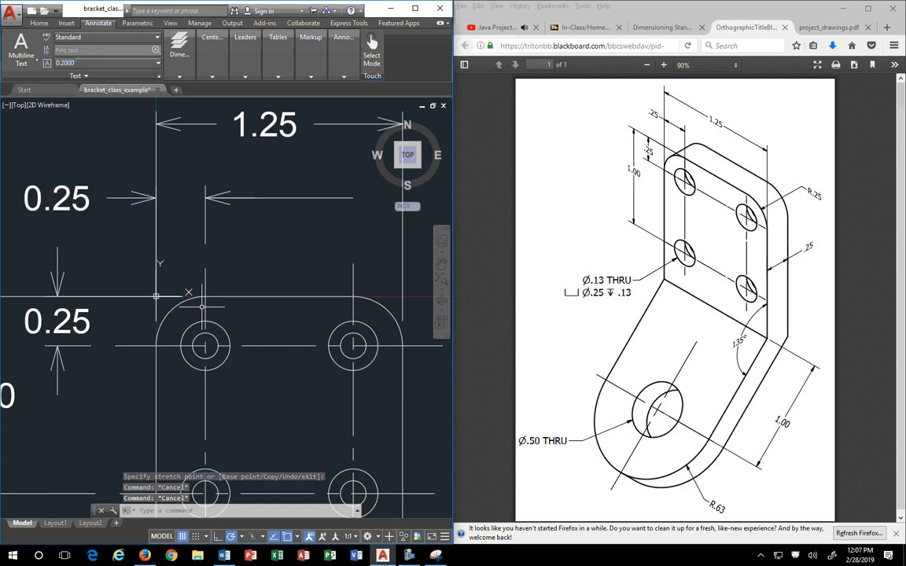
# Delete the stray horizontal line beside the upper 0.25 dimension in the bracket's front view.
pyautogui.scroll(-2, 258, 213)
pyautogui.scroll(-1, 257, 213)
pyautogui.scroll(1, 165, 206)
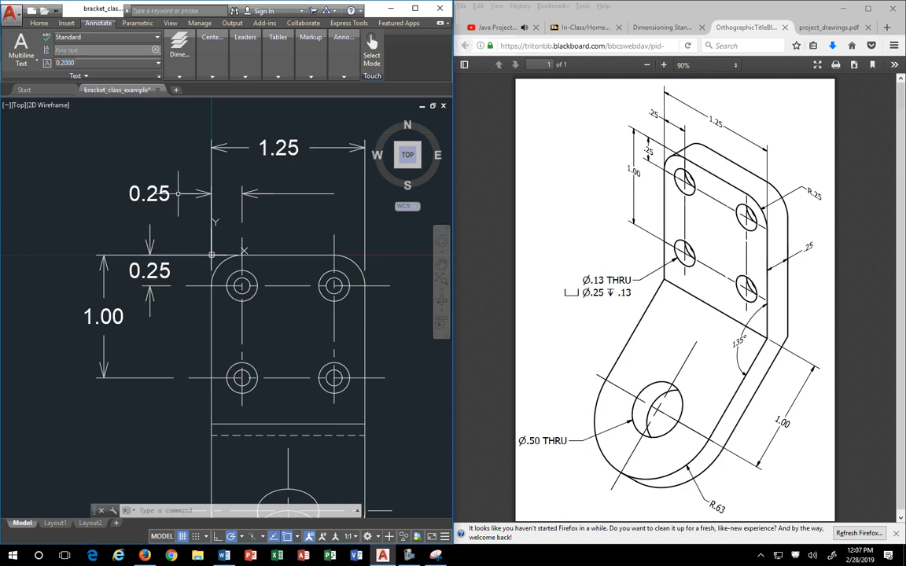
pyautogui.click(316, 193)
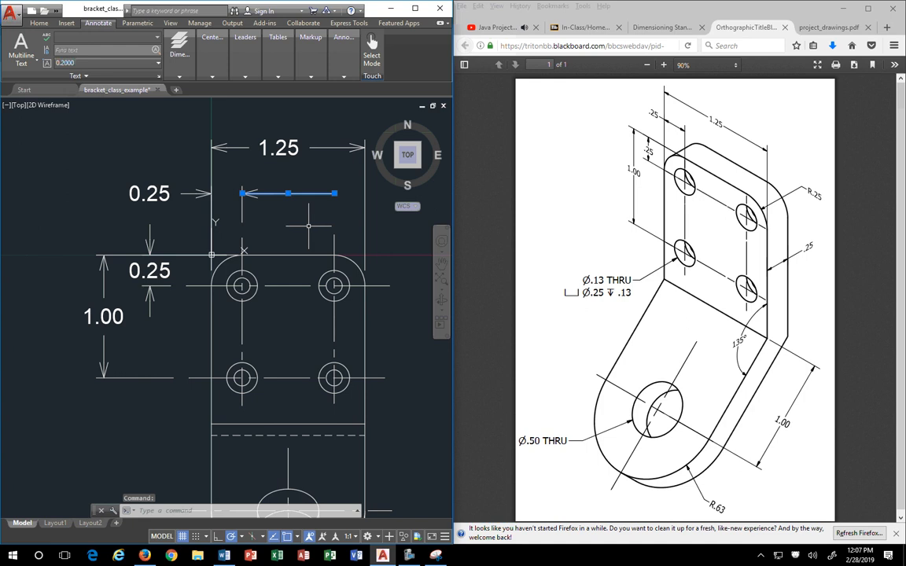
pyautogui.press('Delete')
# Add a radius dimension to the front view's upper-right corner arc and place its text outside, above and right of the corner.
pyautogui.scroll(-2, 301, 114)
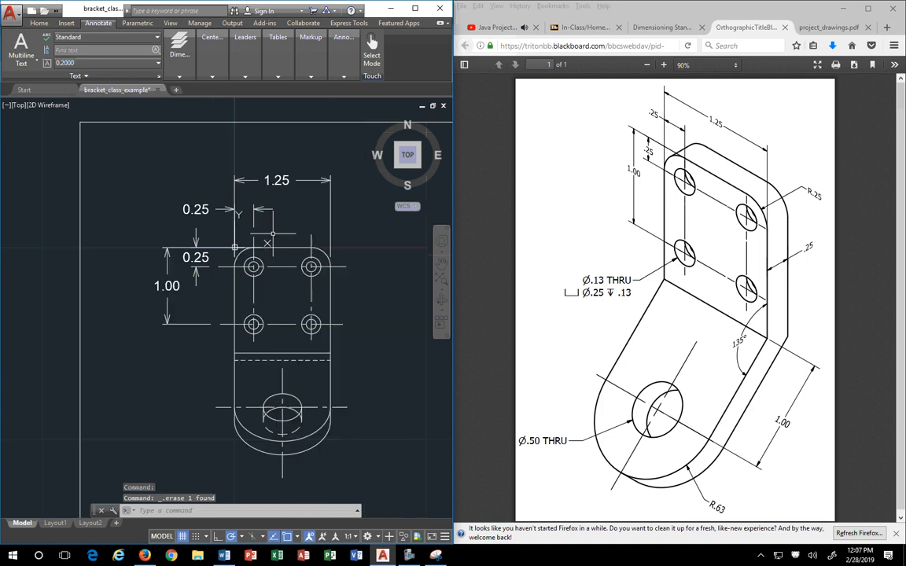
pyautogui.moveTo(317, 248); pyautogui.dragTo(214, 229, button='middle')
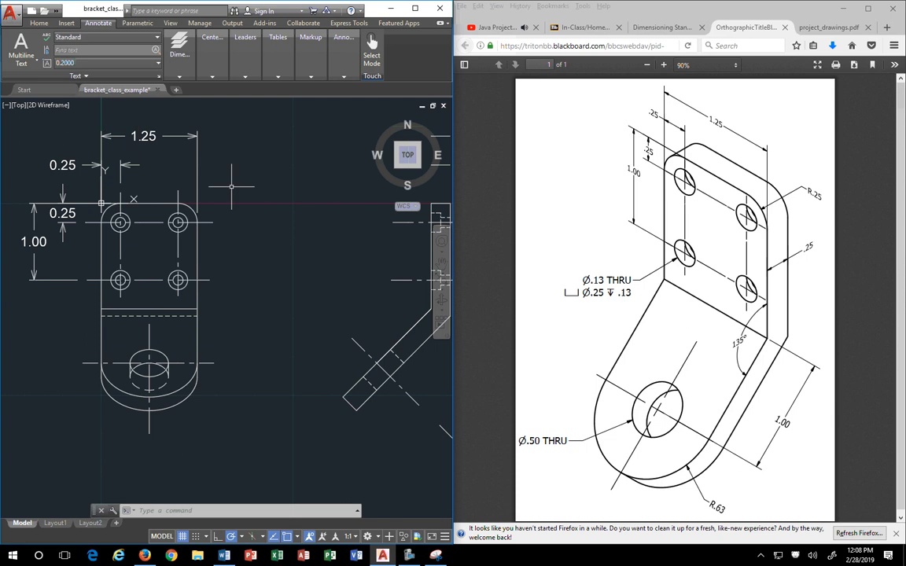
pyautogui.click(181, 76)
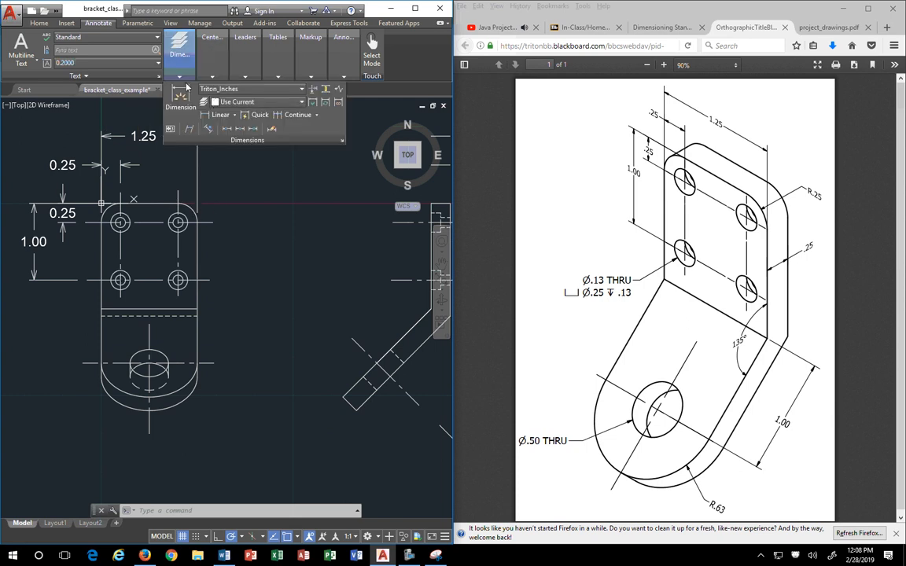
pyautogui.click(180, 96)
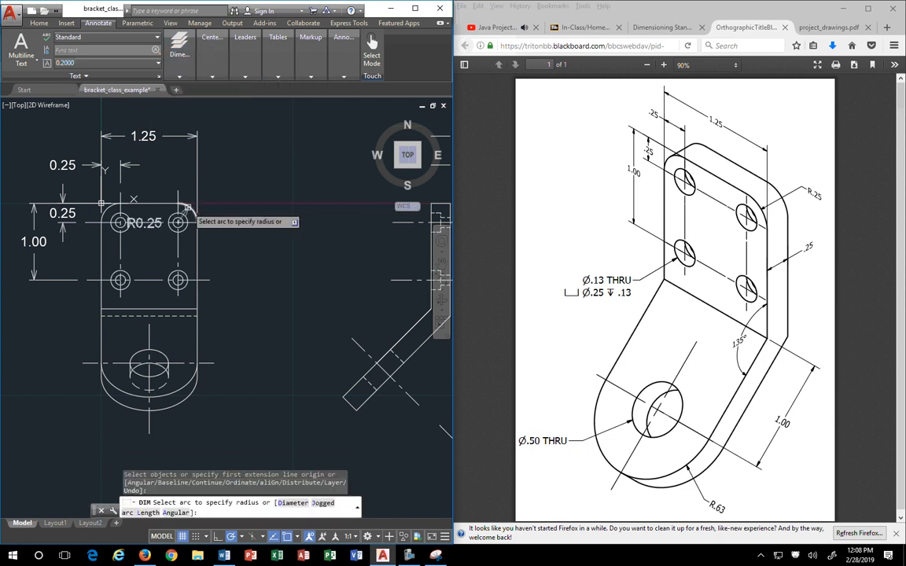
pyautogui.click(187, 208)
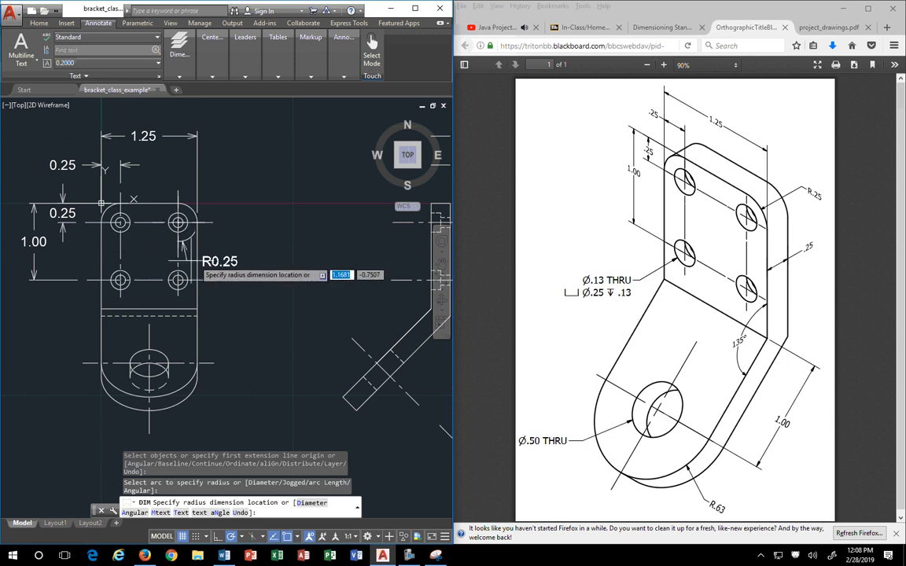
pyautogui.click(239, 149)
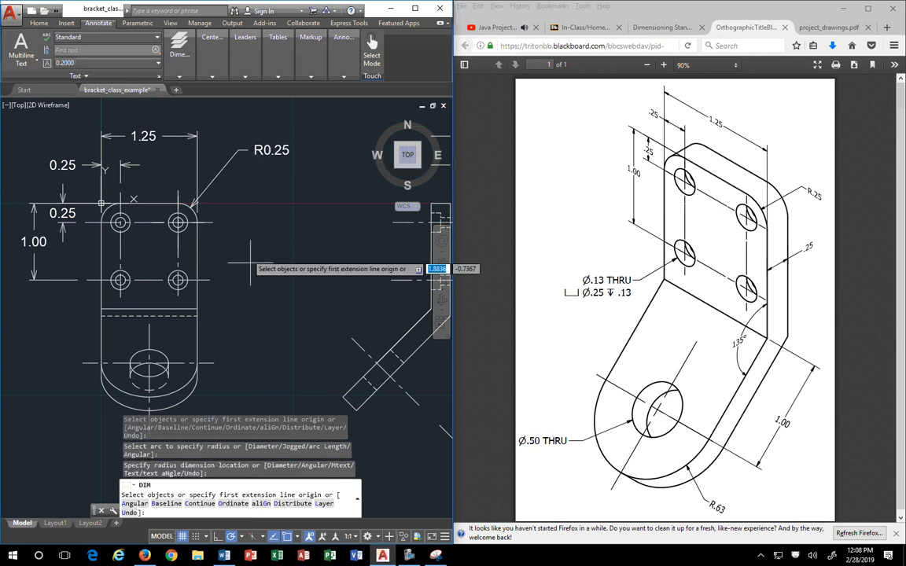
# Add a diameter dimension to the outer circle of the upper-right hole and place its text below the corner radius dimension.
pyautogui.scroll(-2, 251, 258)
pyautogui.scroll(2, 312, 232)
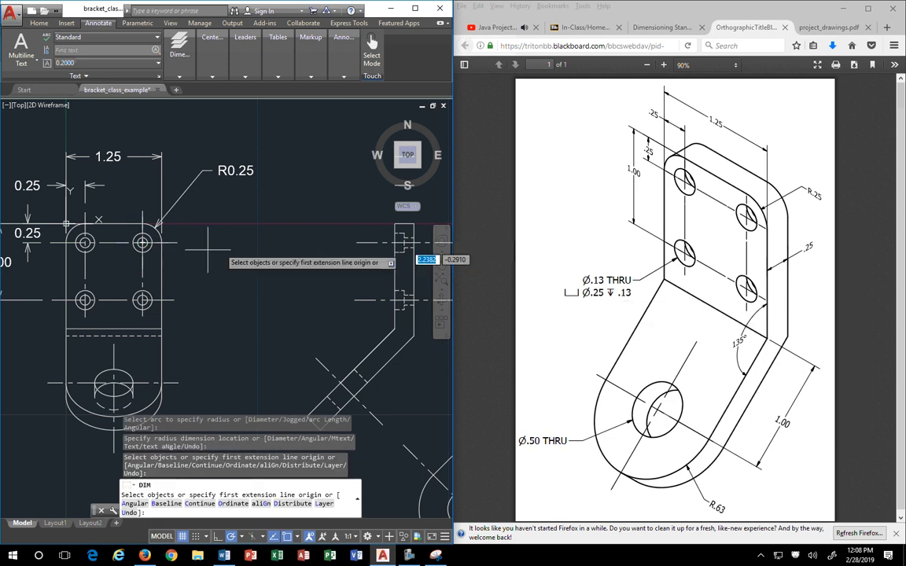
pyautogui.click(150, 236)
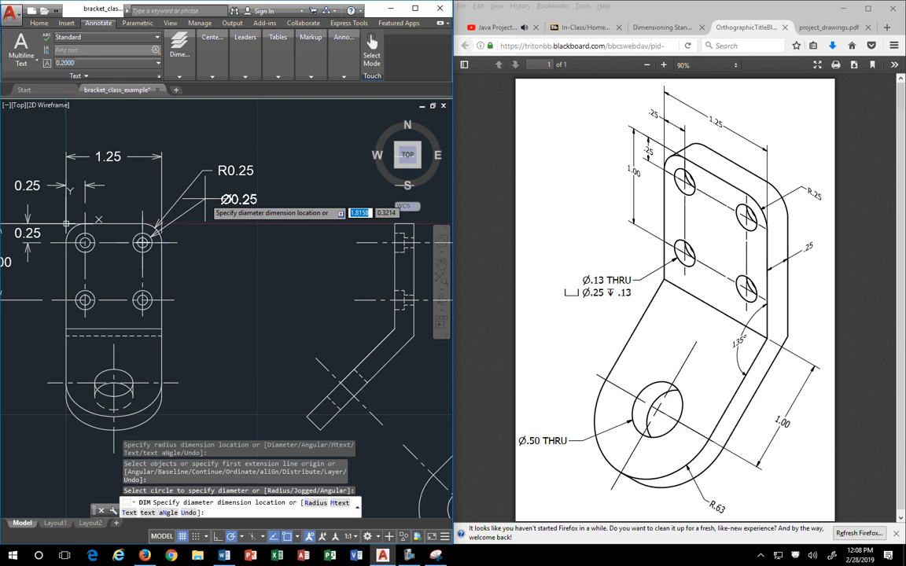
pyautogui.click(204, 217)
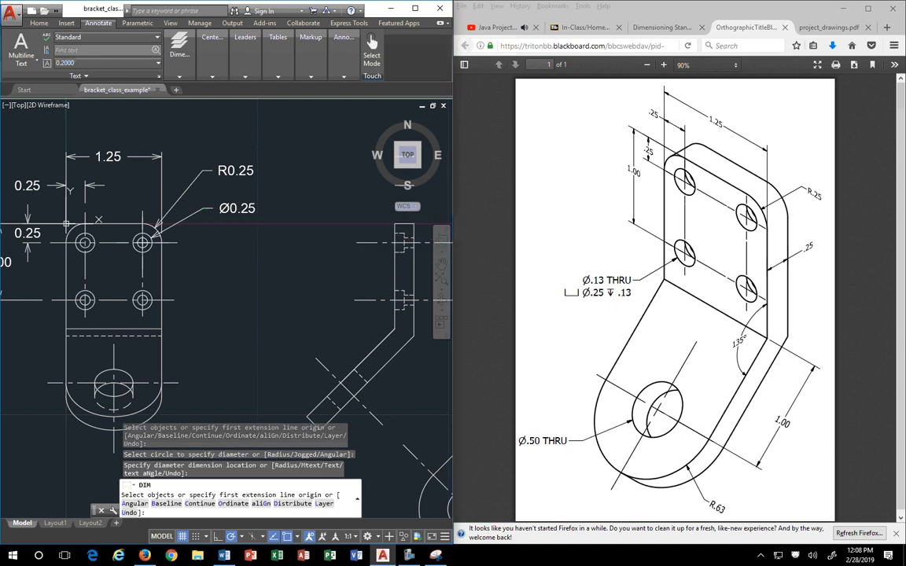
pyautogui.press('Escape')
# Open the properties of the upper-right hole's diameter dimension, enlarge the palette and go to its text settings.
pyautogui.click(236, 208)
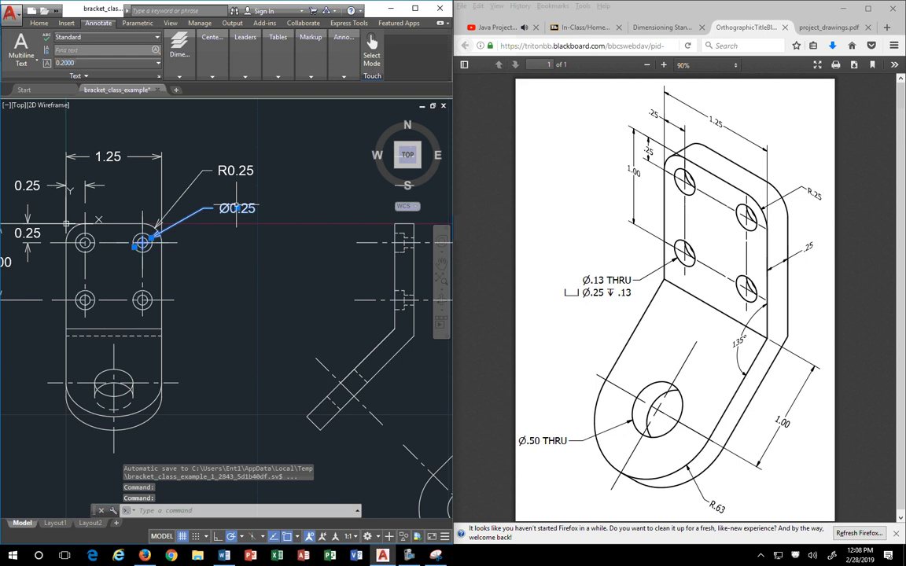
pyautogui.rightClick(236, 208)
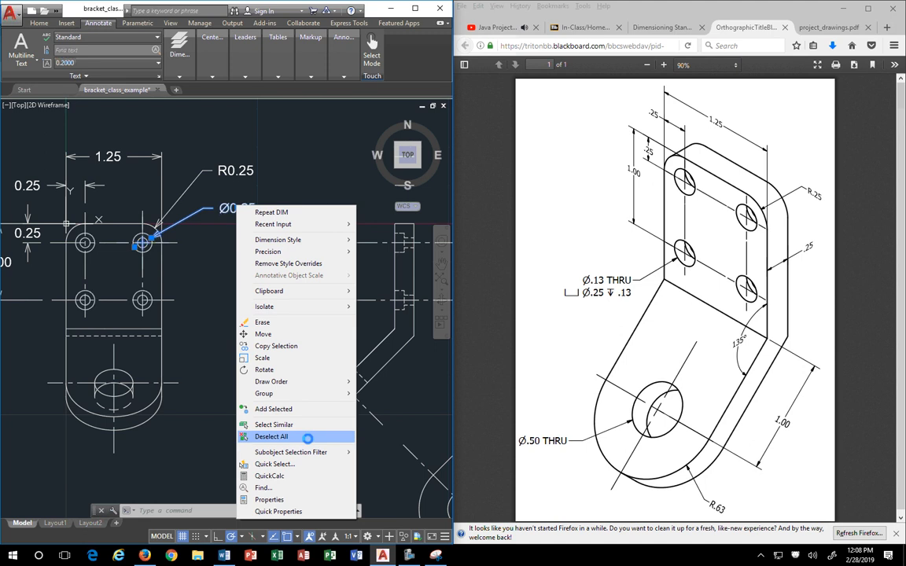
pyautogui.click(269, 500)
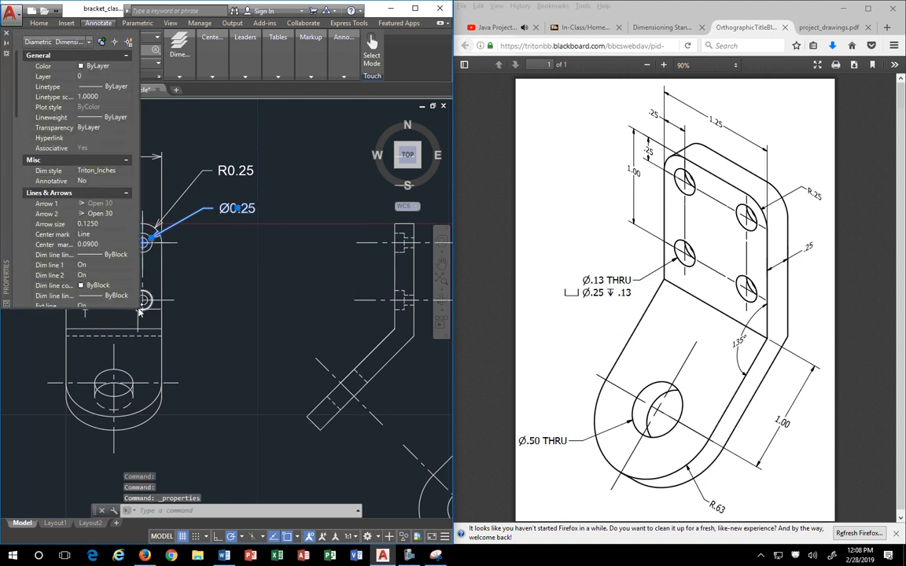
pyautogui.moveTo(139, 310); pyautogui.dragTo(282, 335)
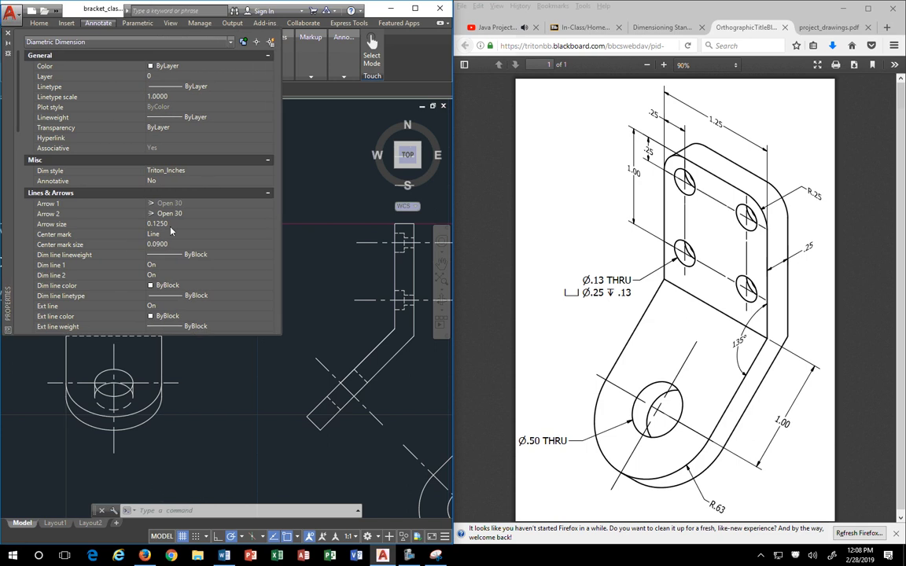
pyautogui.scroll(-2, 163, 131)
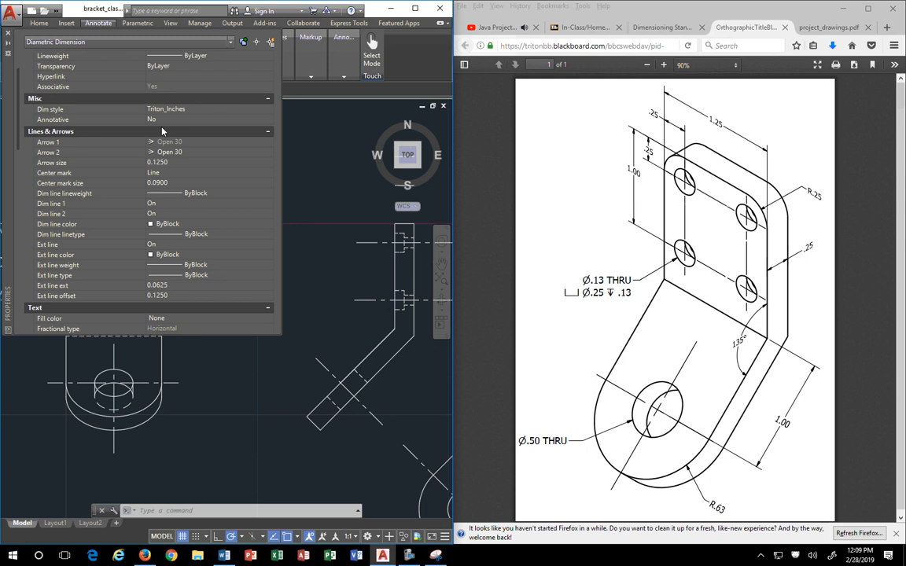
pyautogui.scroll(-2, 163, 132)
pyautogui.scroll(-2, 157, 126)
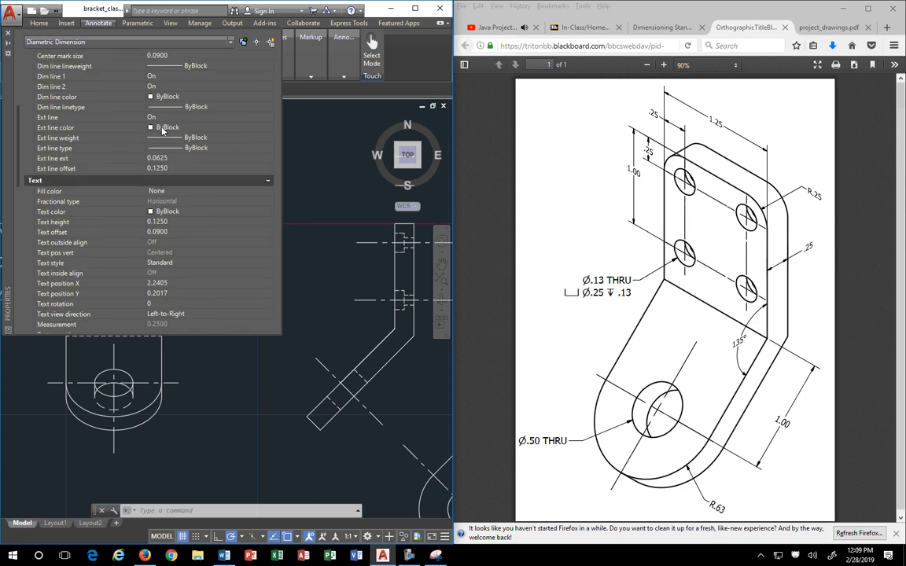
pyautogui.scroll(-2, 161, 281)
pyautogui.scroll(-2, 161, 281)
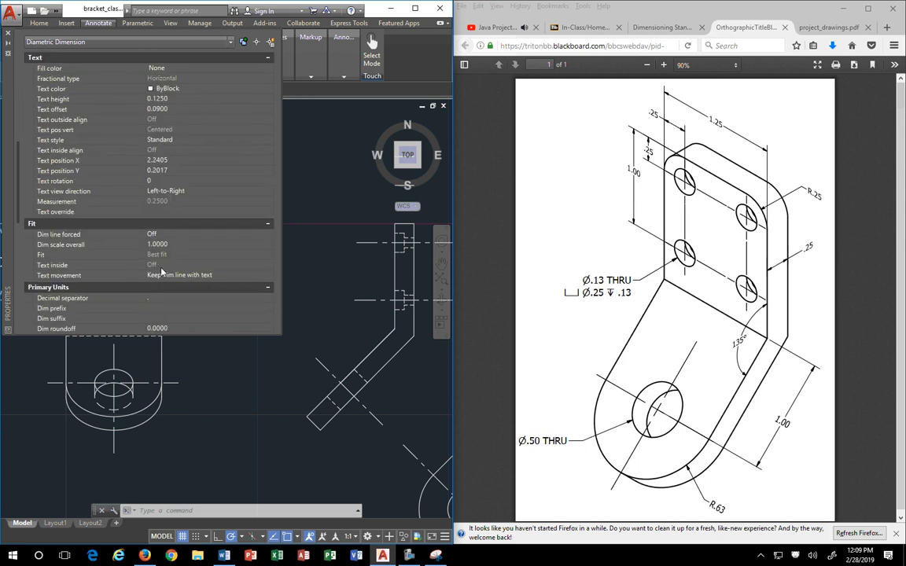
# Move the properties palette clear of the front view and override the diameter dimension's text with "DAFFY DUCK".
pyautogui.click(89, 212)
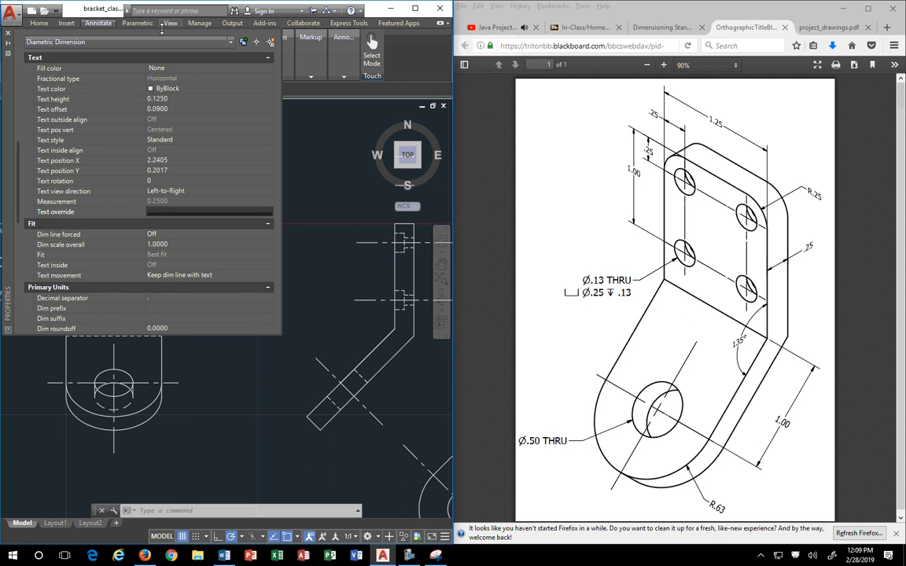
pyautogui.click(161, 203)
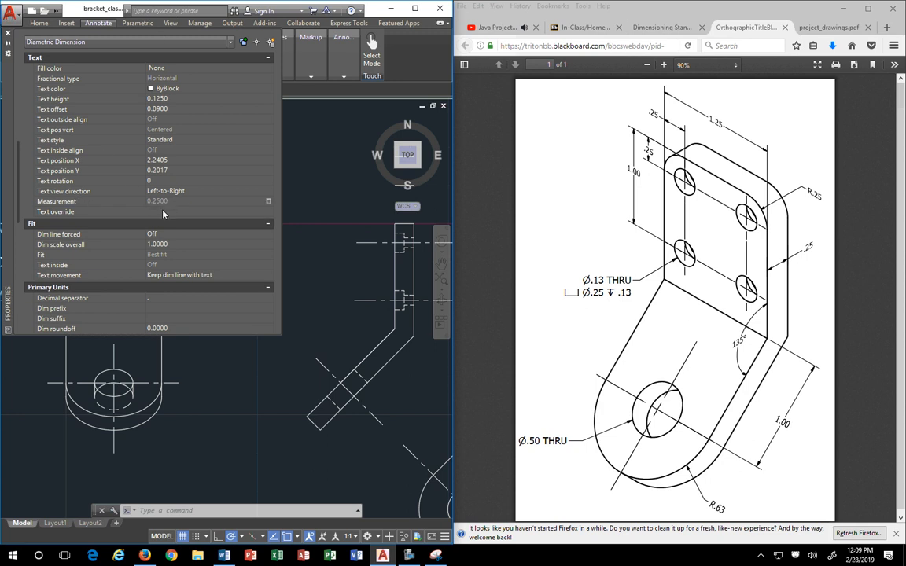
pyautogui.click(162, 212)
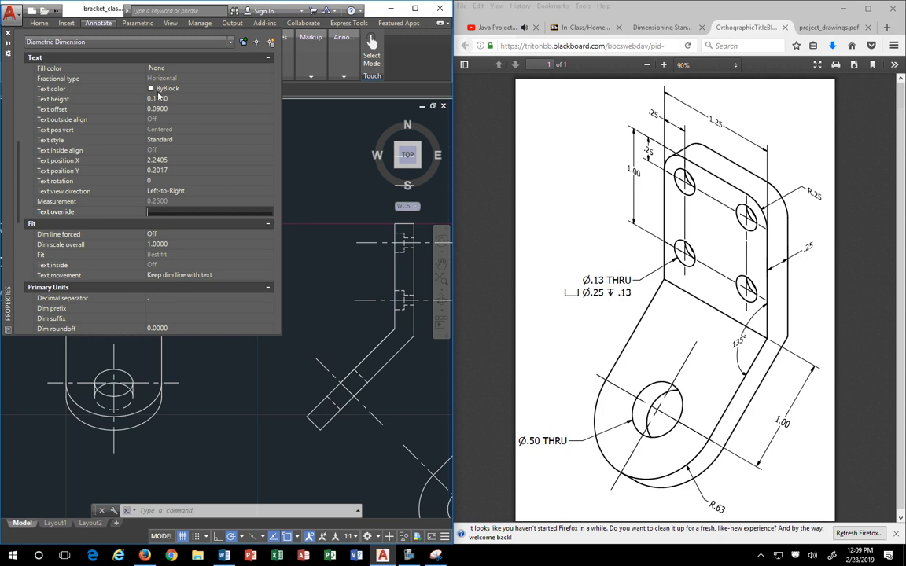
pyautogui.moveTo(7, 87); pyautogui.dragTo(319, 138)
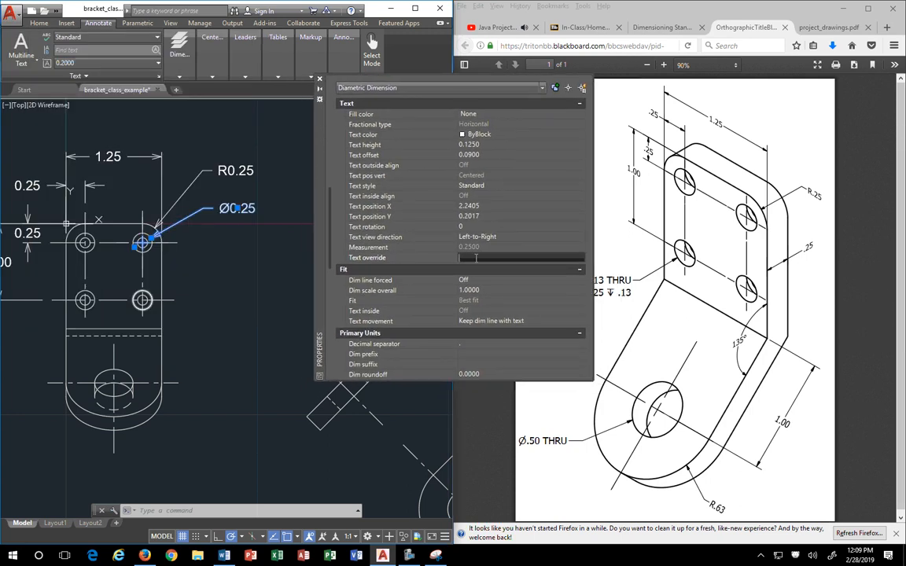
pyautogui.write('Daffu')
pyautogui.write('AFFY DUCK')
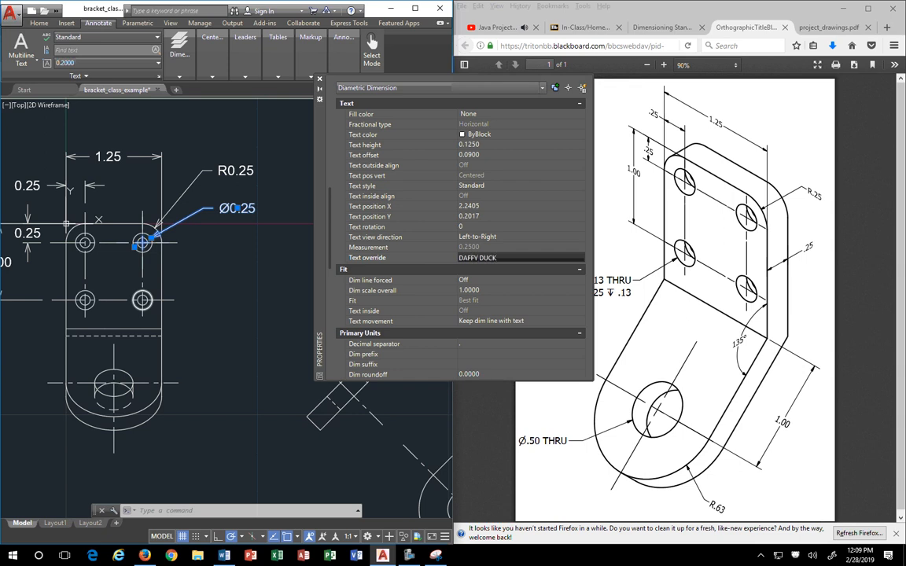
pyautogui.press('Return')
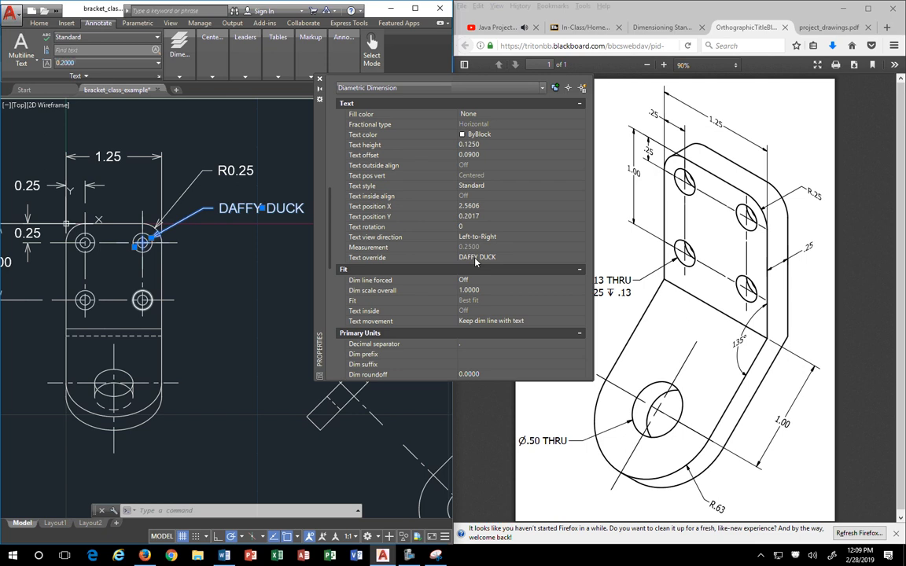
# Narrow the properties palette to uncover the reference note and replace the dimension's text override with "%%D .13 THRU, C'".
pyautogui.click(476, 260)
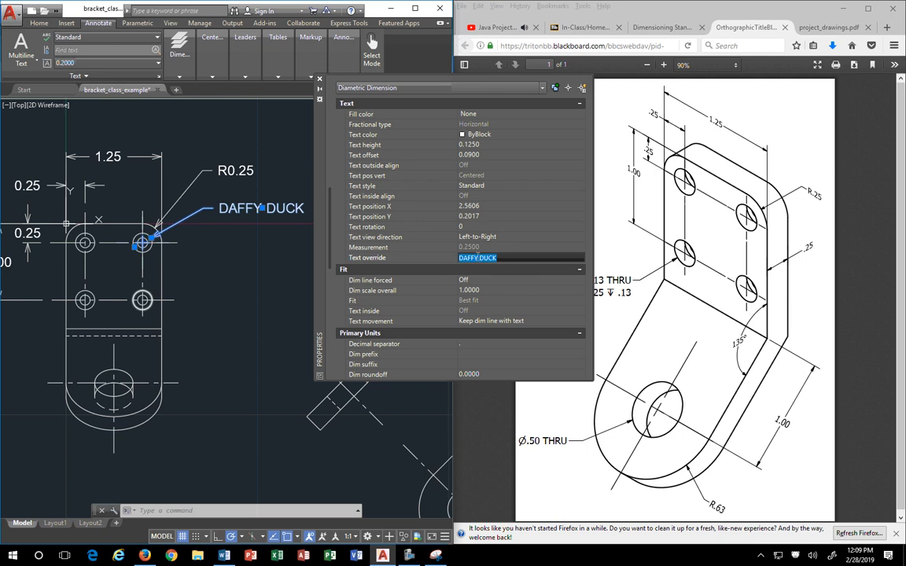
pyautogui.moveTo(501, 257); pyautogui.dragTo(439, 258)
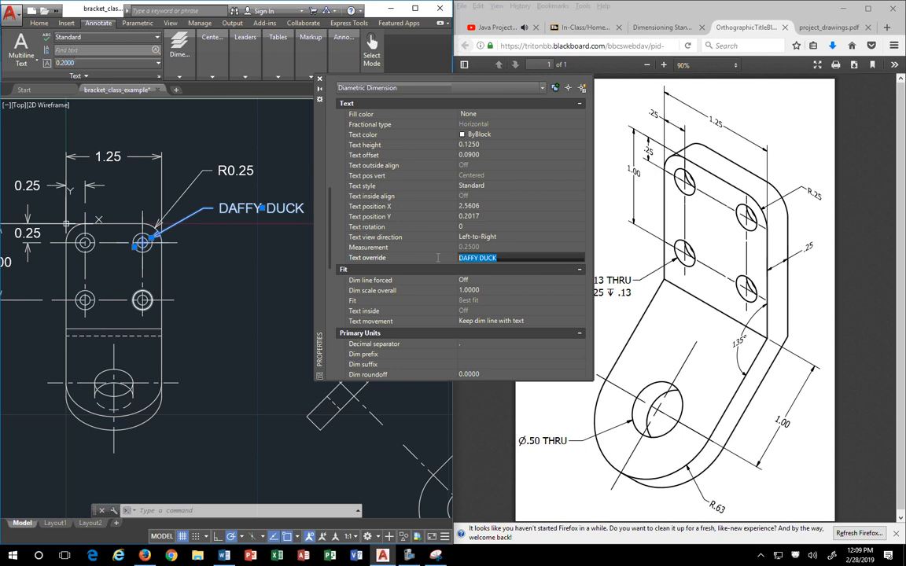
pyautogui.click(462, 83)
pyautogui.moveTo(595, 170); pyautogui.dragTo(505, 171)
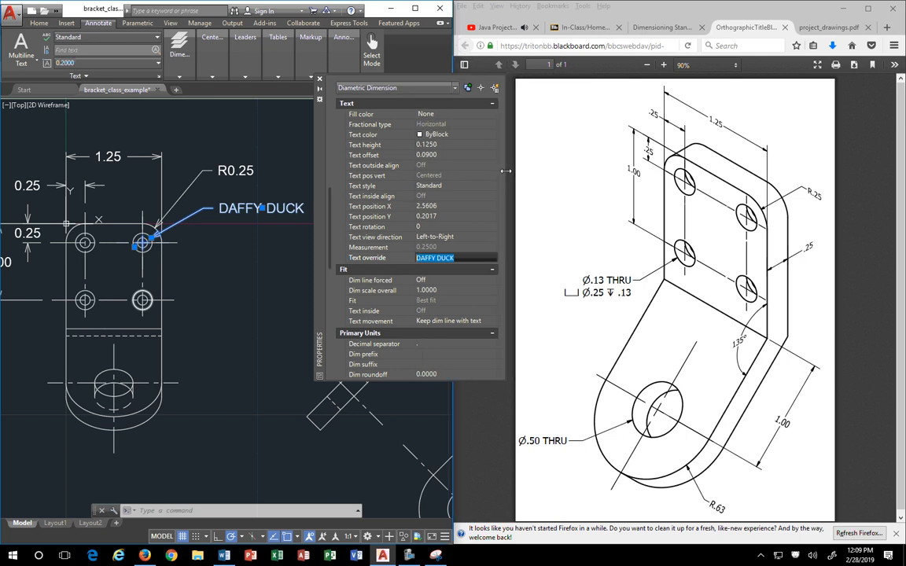
pyautogui.write('%%D .13 THU')
pyautogui.press('BackSpace')
pyautogui.moveTo(566, 293); pyautogui.dragTo(581, 292)
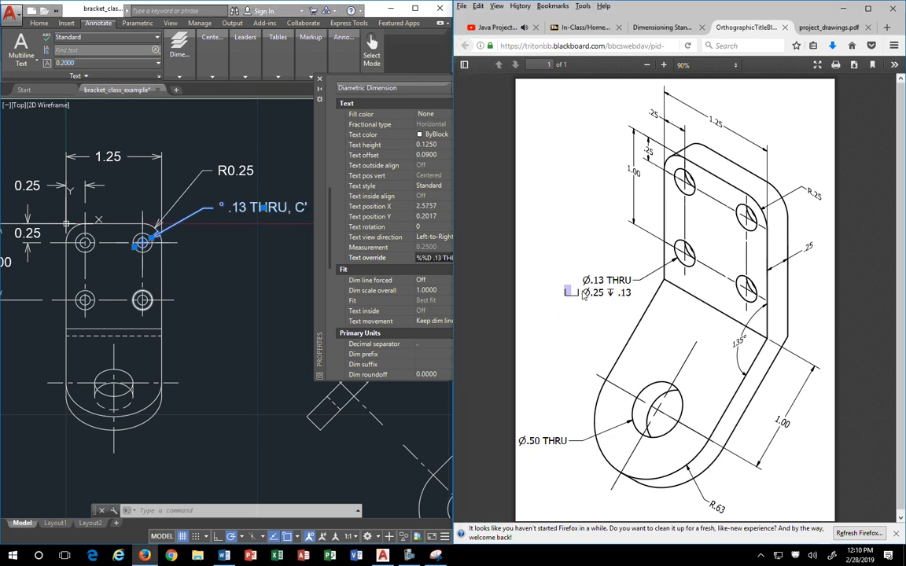
# Complete the diameter dimension's text override so it reads "%%D .13 THRU, C'BORE %%D .25, .13 DEEP".
pyautogui.click(431, 257)
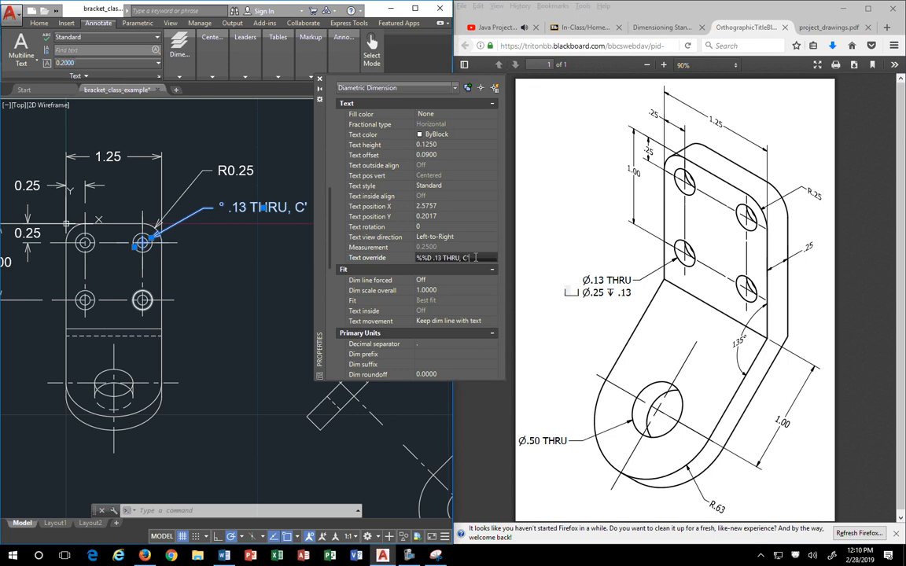
pyautogui.write('BRE')
pyautogui.write('ORE')
pyautogui.write(' %%')
pyautogui.write('D')
pyautogui.write('.')
pyautogui.write('2')
pyautogui.write('5,')
pyautogui.write(' .13')
pyautogui.write("%%D .13 THRU, C'BORE %%D.25, .13 DEEP")
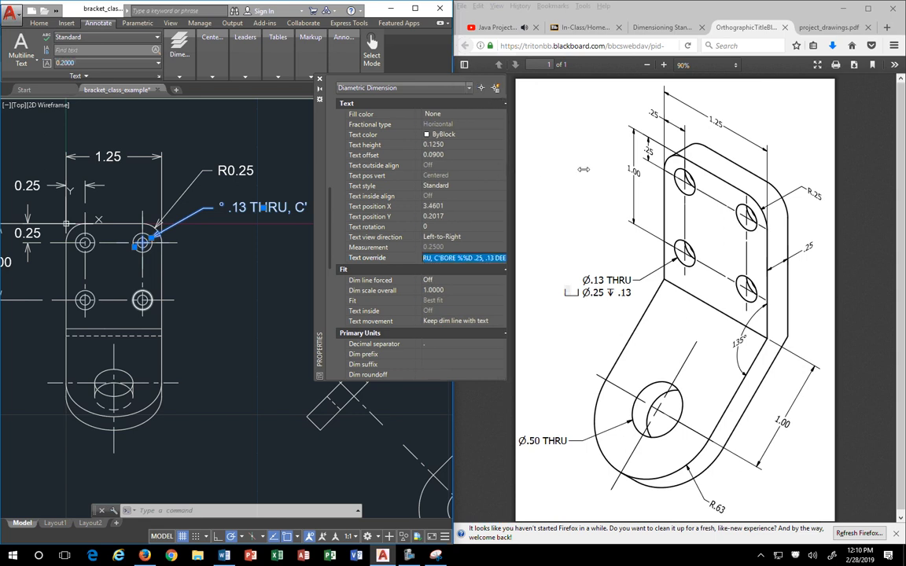
# Widen the properties palette, change both %%D codes in the text override to %%C, and close the palette.
pyautogui.moveTo(505, 172); pyautogui.dragTo(641, 174)
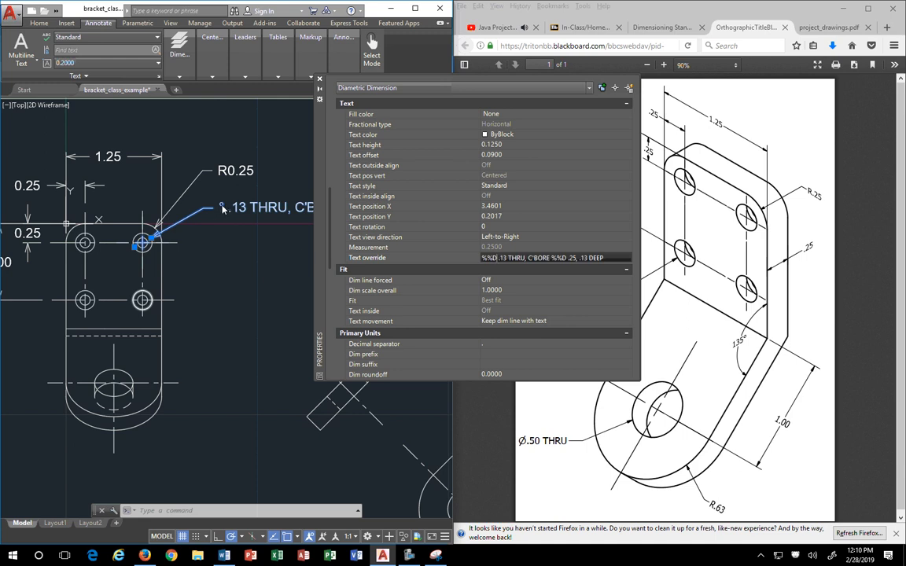
pyautogui.press('BackSpace')
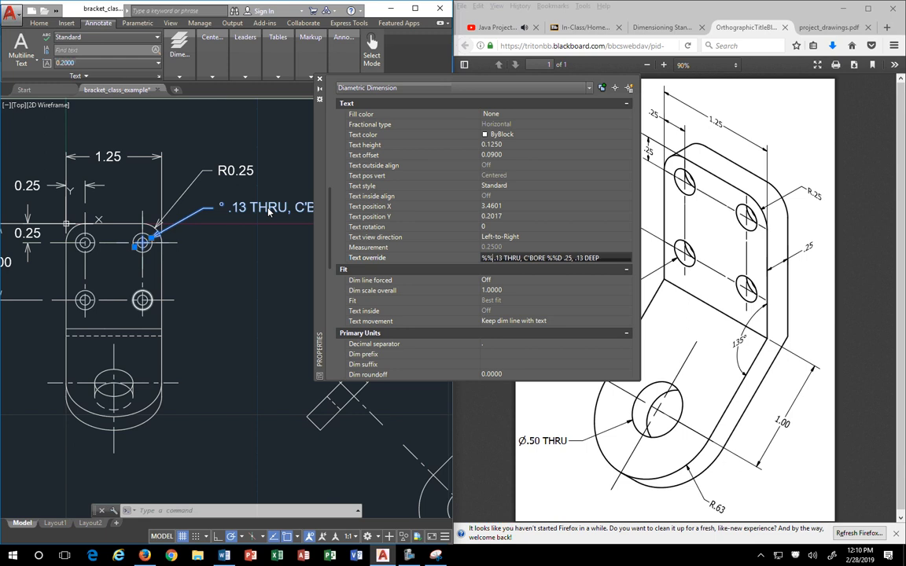
pyautogui.write('C')
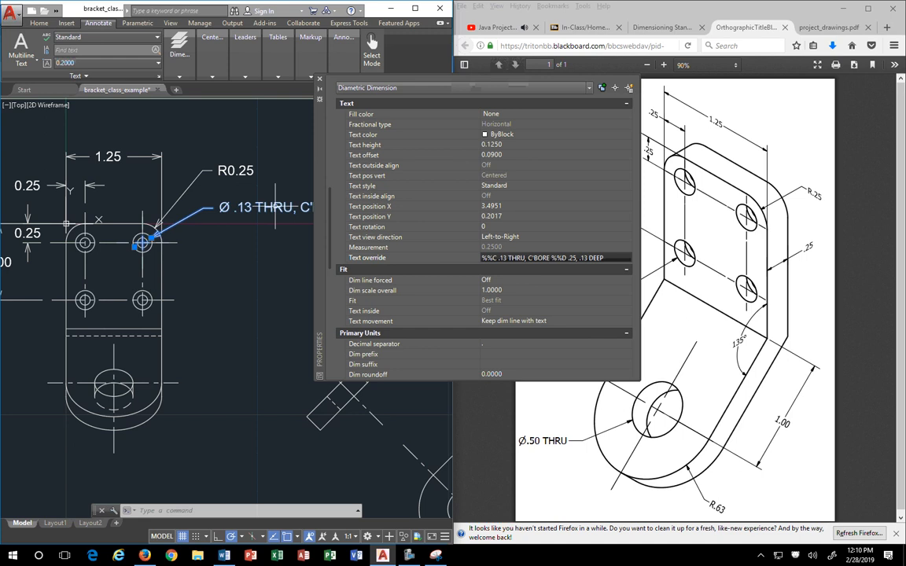
pyautogui.click(568, 258)
pyautogui.press('BackSpace')
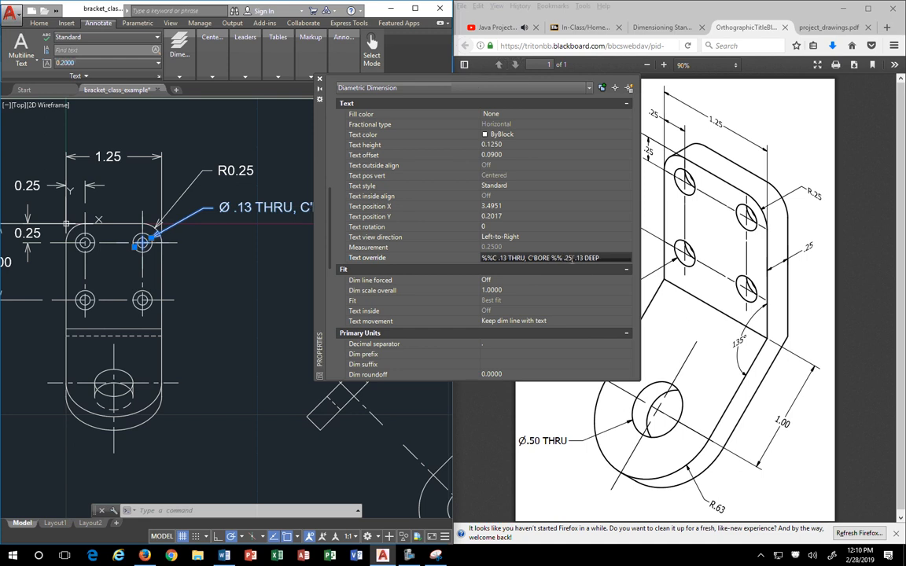
pyautogui.write('c')
pyautogui.press('BackSpace')
pyautogui.write('C')
pyautogui.click(278, 49)
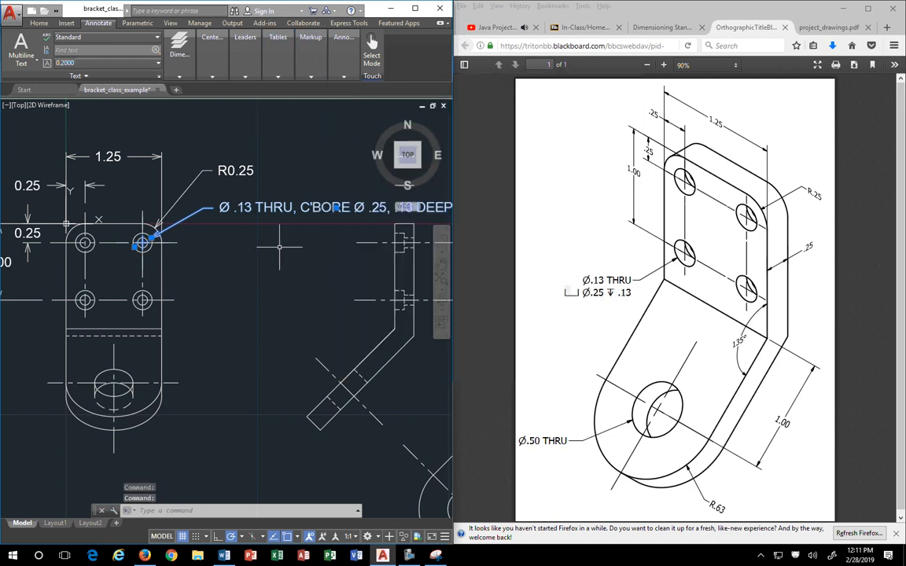
# Split the counterbored hole note into two lines, "Ø .13 THRU" and "C'BORE Ø .25, .13 DEEP", removing the comma between them.
pyautogui.press('Escape')
pyautogui.scroll(2, 286, 244)
pyautogui.scroll(-3, 286, 244)
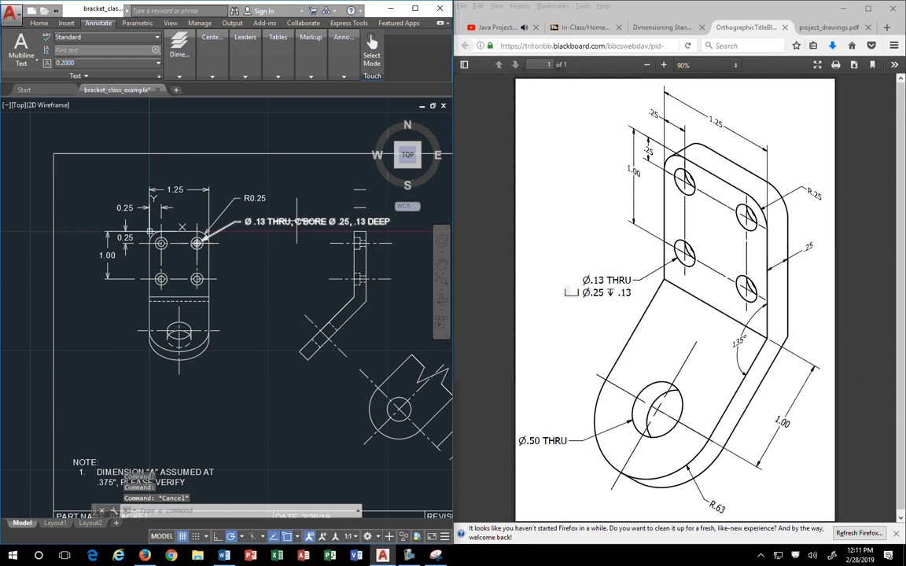
pyautogui.scroll(-1, 339, 244)
pyautogui.scroll(2, 260, 235)
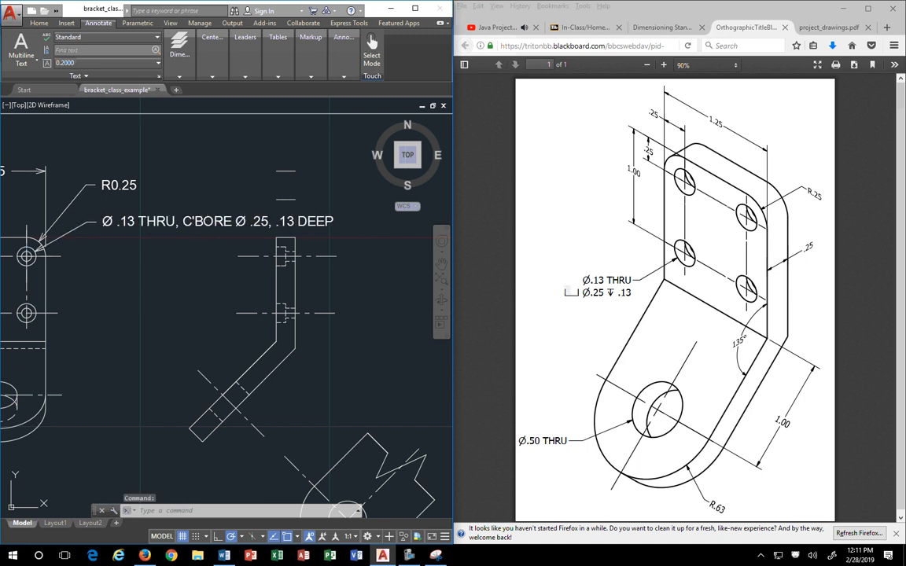
pyautogui.click(205, 226)
pyautogui.doubleClick(204, 227)
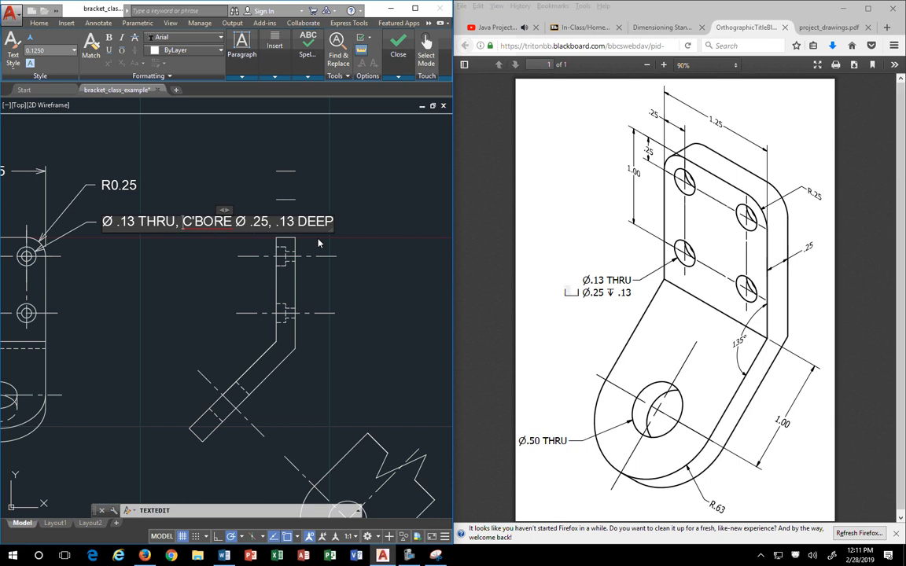
pyautogui.press('BackSpace')
pyautogui.press('BackSpace')
pyautogui.press('Return')
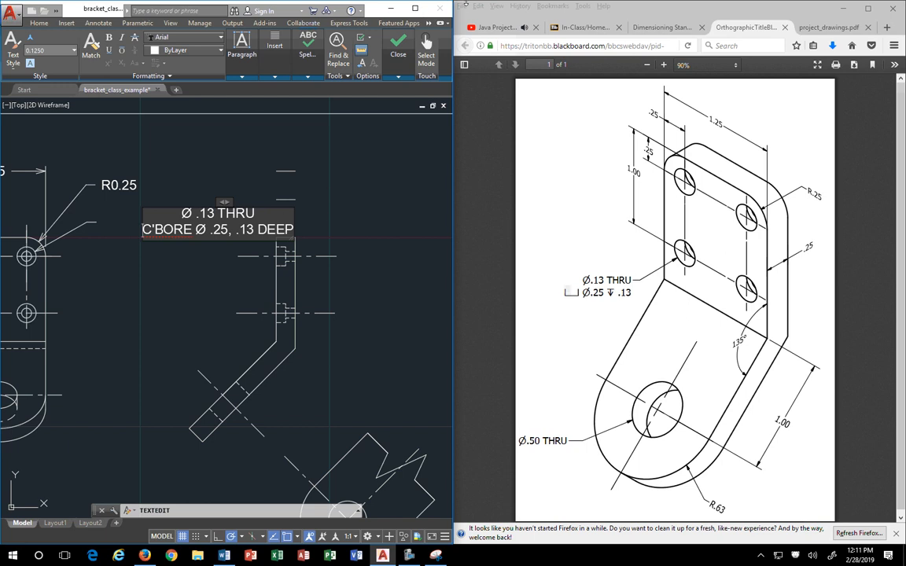
pyautogui.click(370, 180)
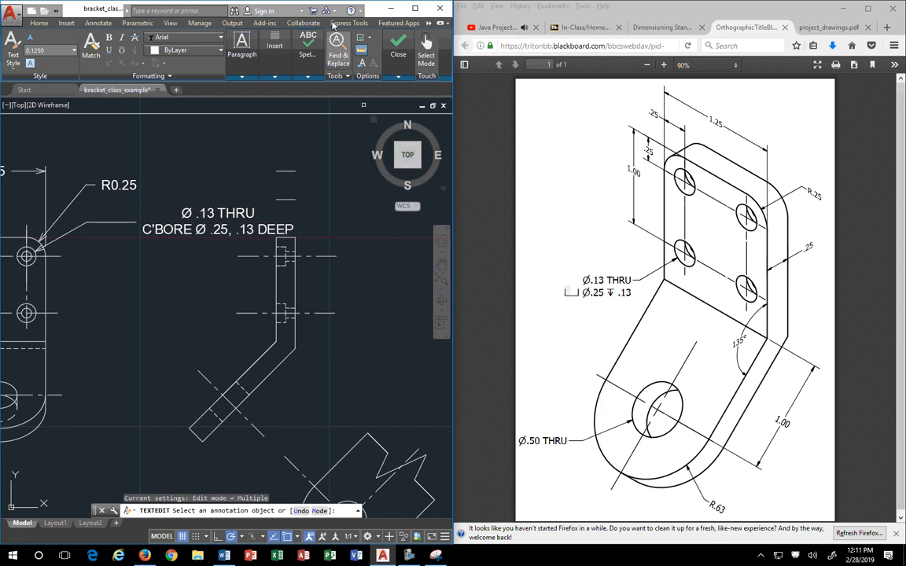
# Maximize the drawing window and set the two-line hole note's justification to Middle Left.
pyautogui.click(415, 9)
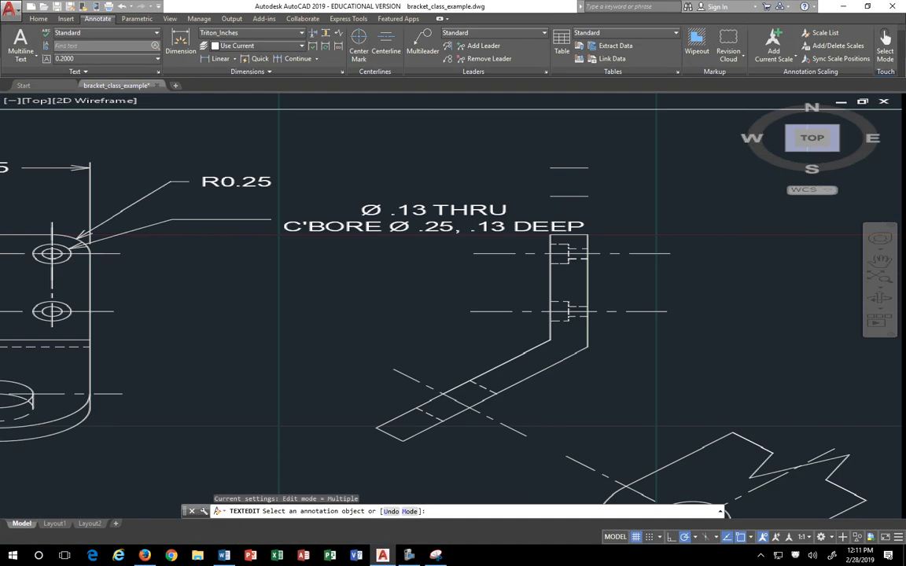
pyautogui.press('Escape')
pyautogui.doubleClick(415, 223)
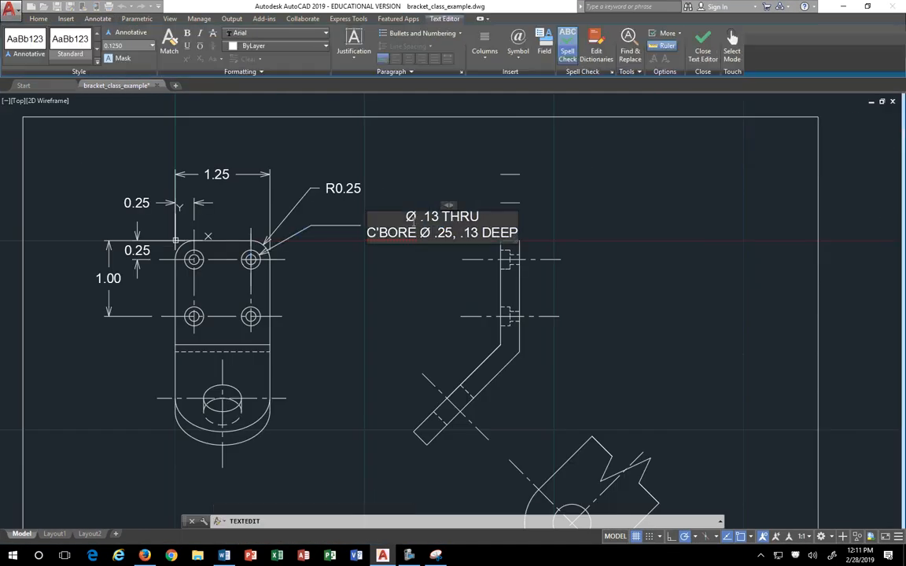
pyautogui.moveTo(407, 217); pyautogui.dragTo(526, 237)
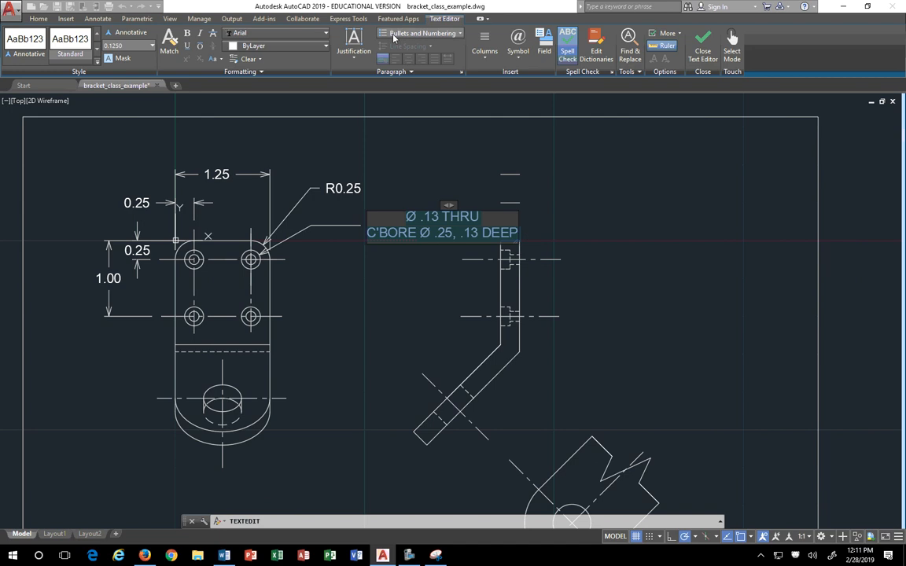
pyautogui.click(353, 58)
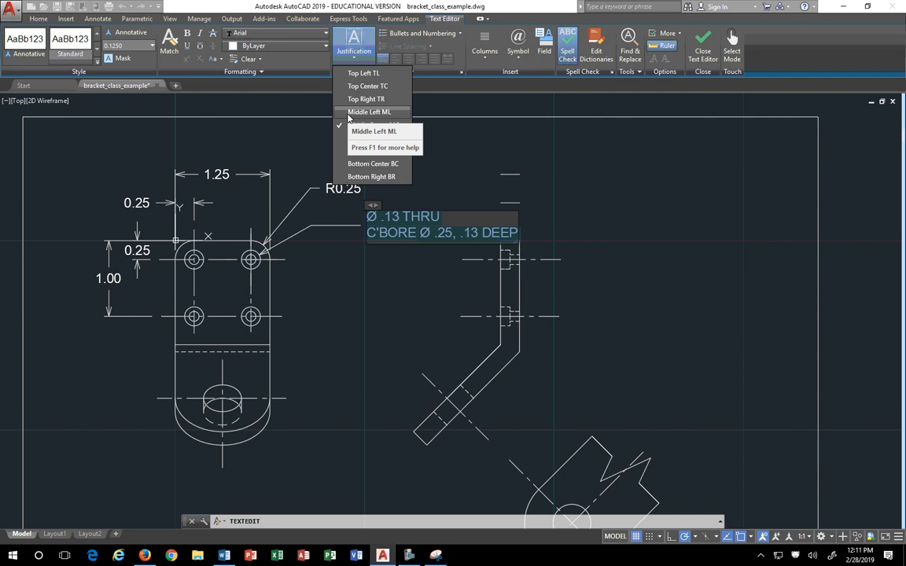
pyautogui.click(350, 113)
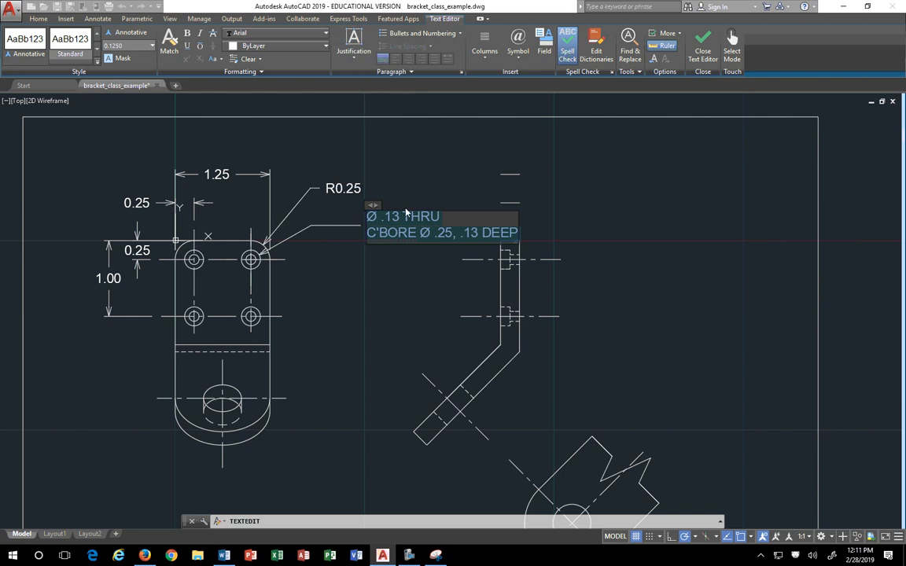
pyautogui.click(456, 233)
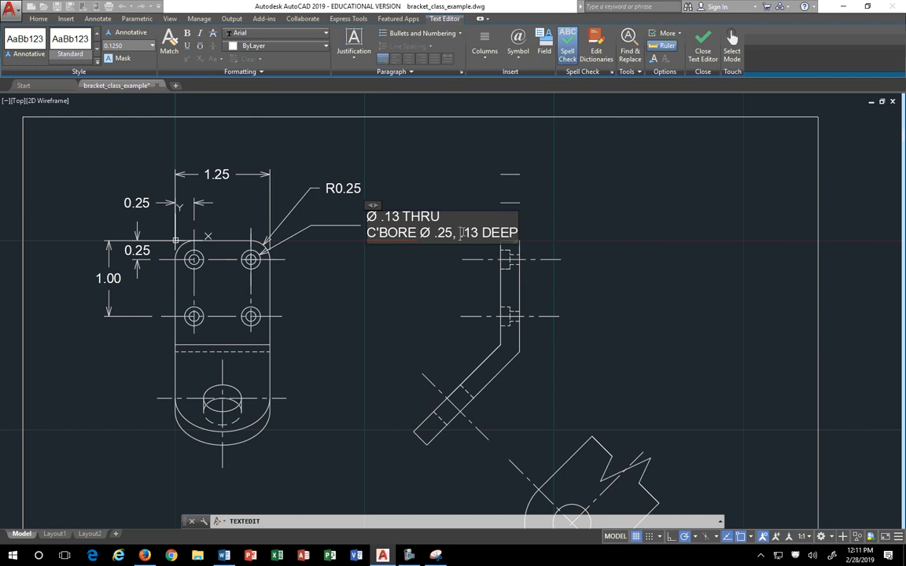
pyautogui.click(350, 284)
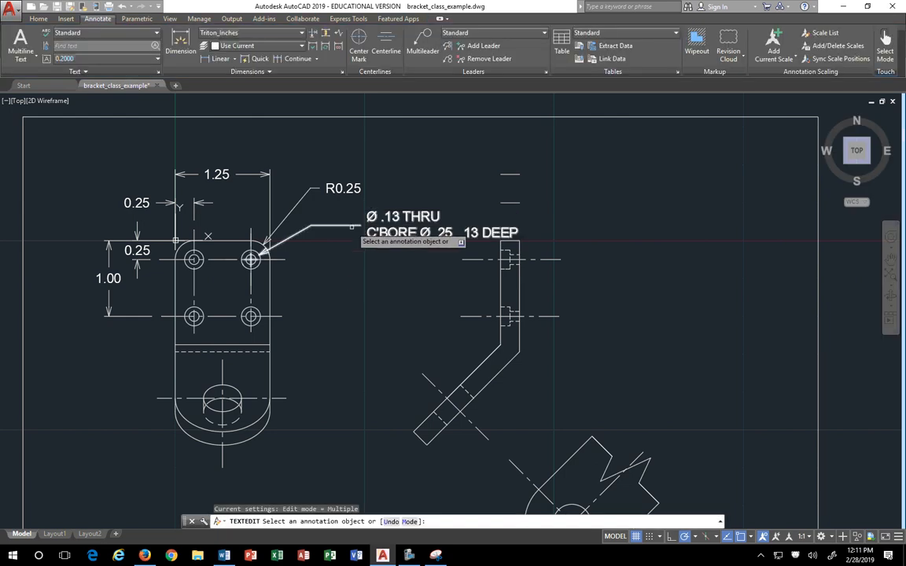
# Shift the hole note toward the front view so its leader shoulder lines up under the R0.25 leader.
pyautogui.click(355, 227)
pyautogui.press('Escape')
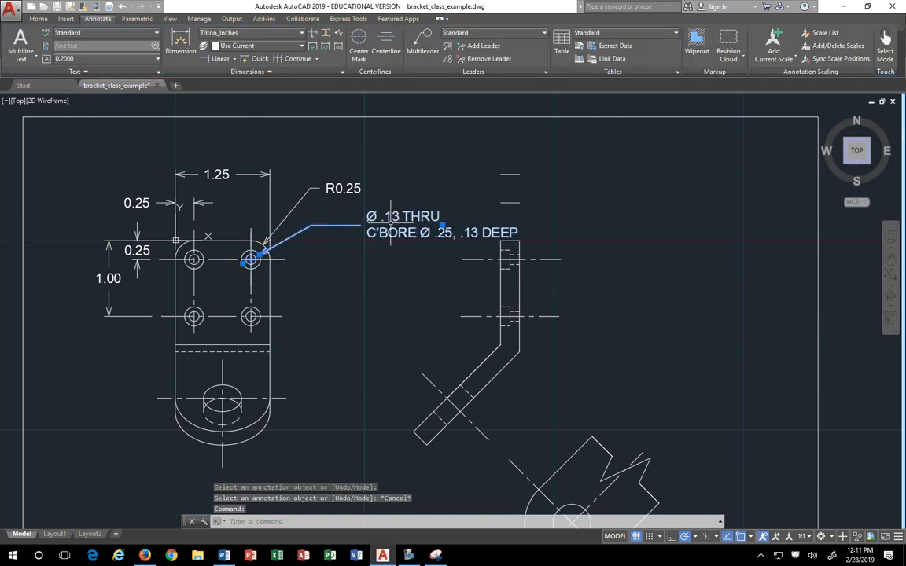
pyautogui.click(442, 225)
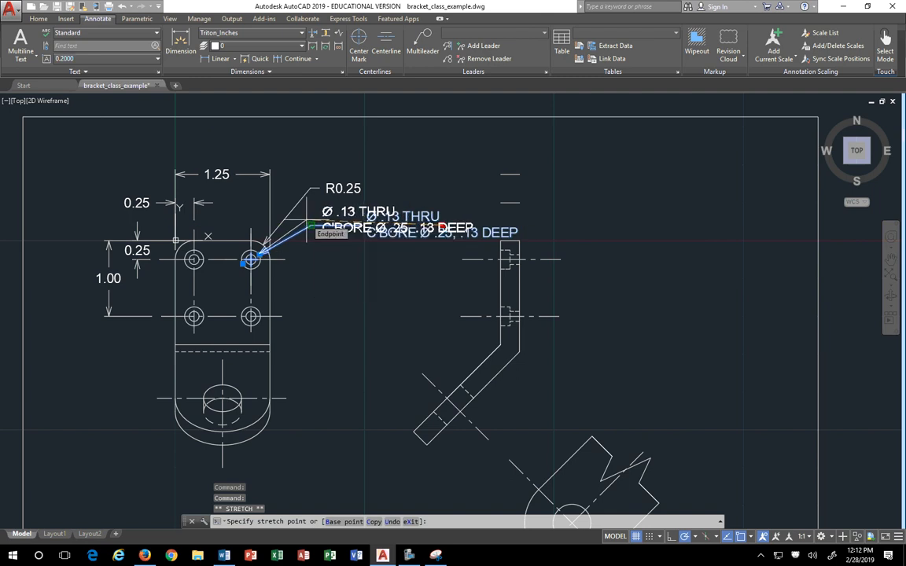
pyautogui.click(307, 220)
pyautogui.scroll(-2, 333, 266)
pyautogui.moveTo(354, 303)
pyautogui.mouseDown(button='middle')
pyautogui.moveTo(285, 250)
pyautogui.moveTo(247, 251)
pyautogui.moveTo(240, 240)
pyautogui.mouseUp(button='middle')
pyautogui.press('Escape')
pyautogui.press('Escape')
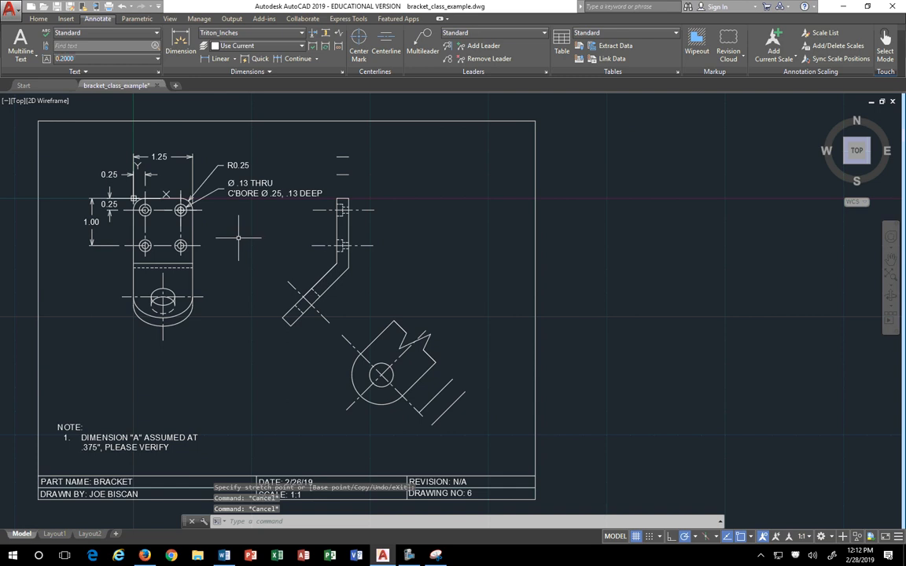
# Move the side and auxiliary views together horizontally away from the hole note, and dock the drawing window beside the reference PDF.
pyautogui.click(250, 130)
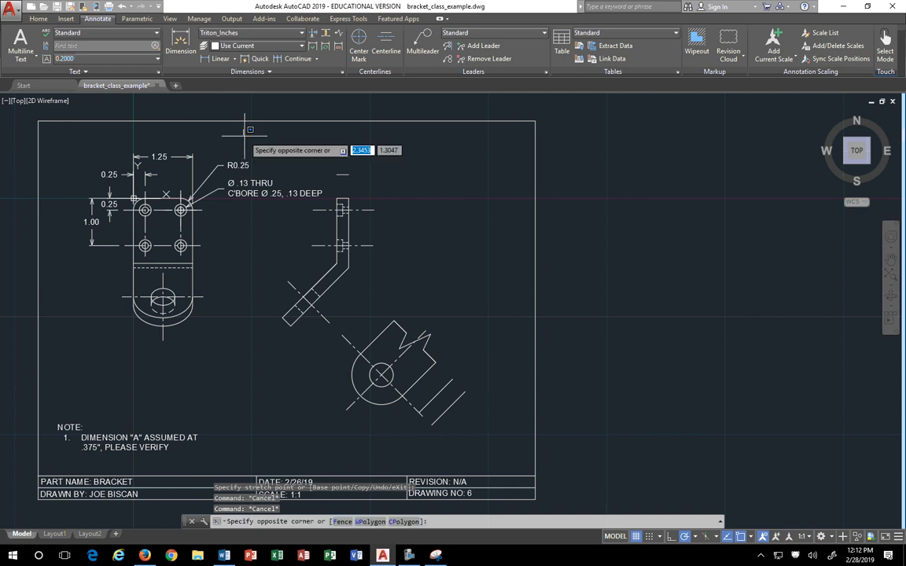
pyautogui.click(502, 436)
pyautogui.rightClick(421, 205)
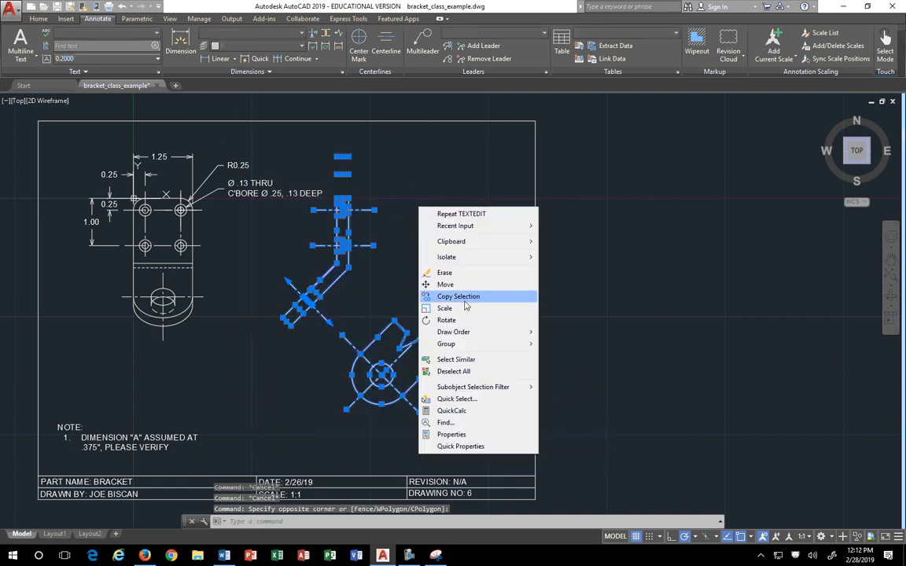
pyautogui.click(403, 267)
pyautogui.click(415, 256)
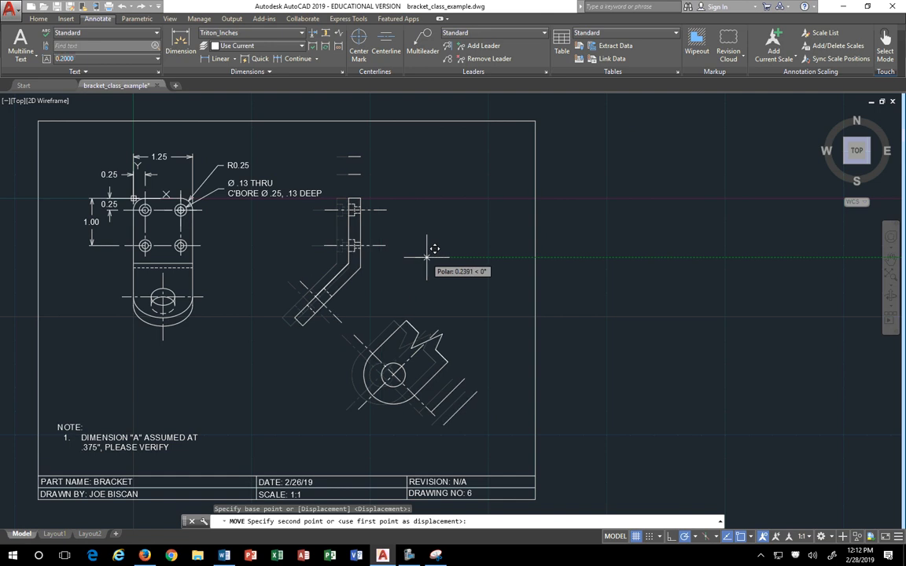
pyautogui.click(438, 256)
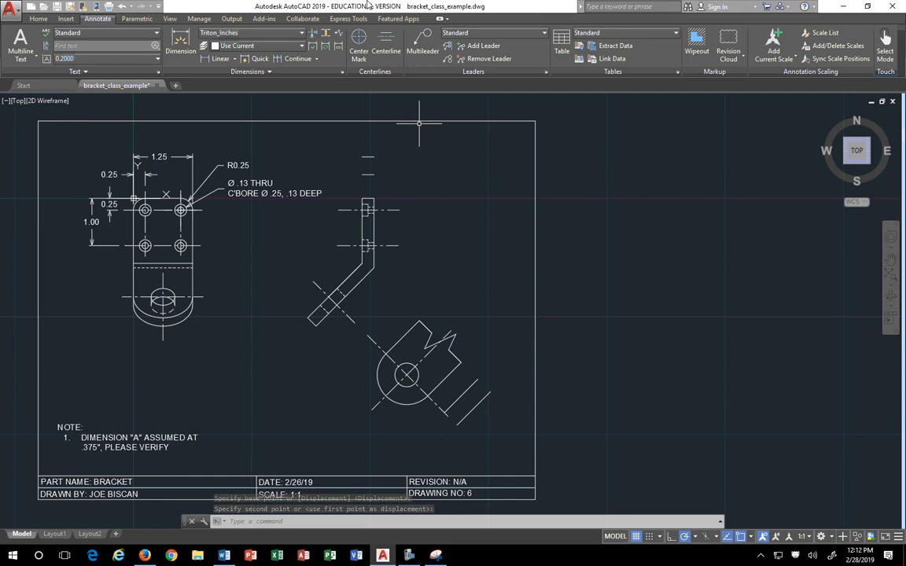
pyautogui.moveTo(476, 6)
pyautogui.mouseDown()
pyautogui.moveTo(552, 167)
pyautogui.moveTo(770, 95)
pyautogui.moveTo(0, 230)
pyautogui.mouseUp()
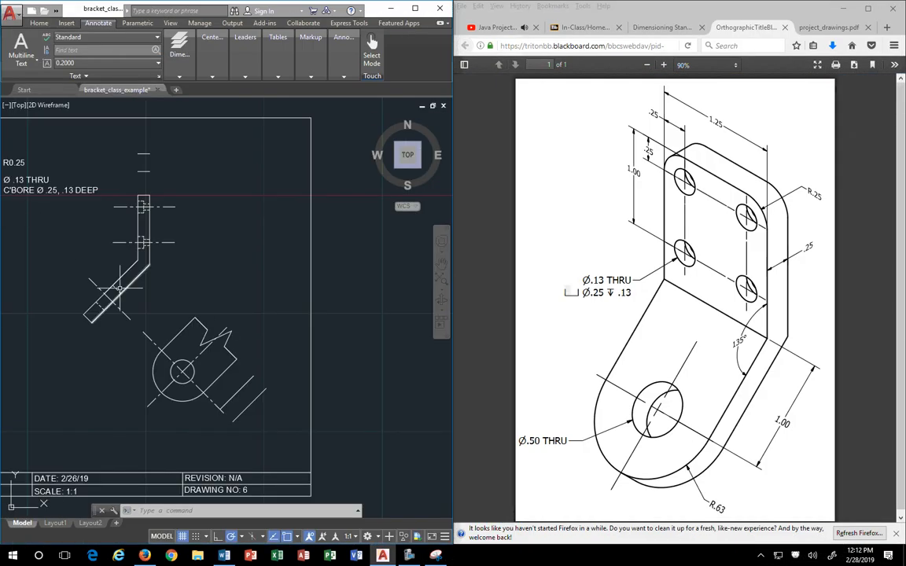
pyautogui.scroll(4, 61, 254)
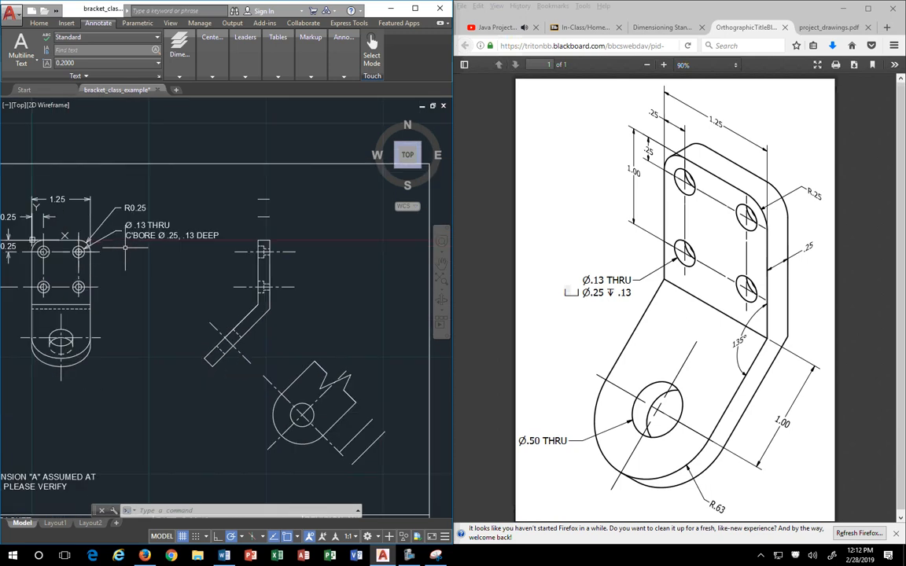
pyautogui.scroll(4, 129, 232)
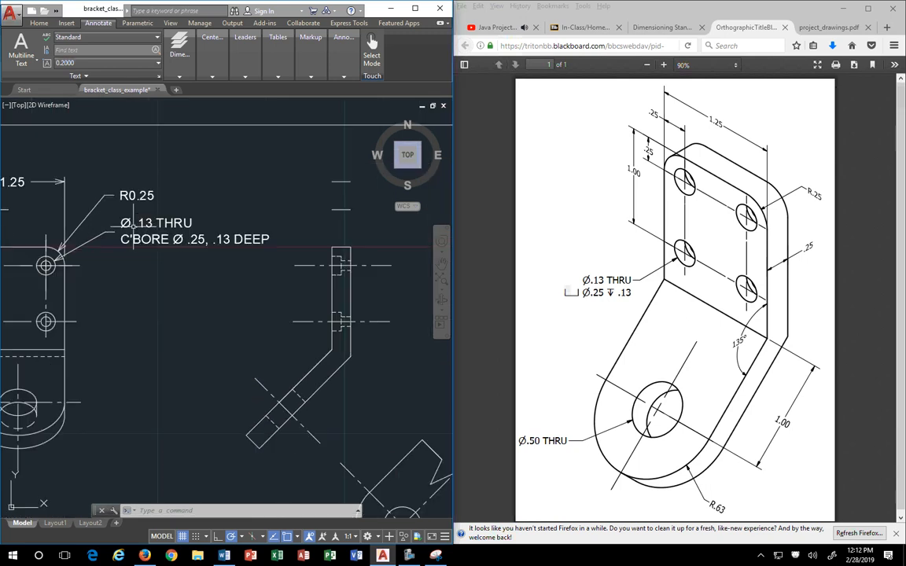
pyautogui.doubleClick(136, 178)
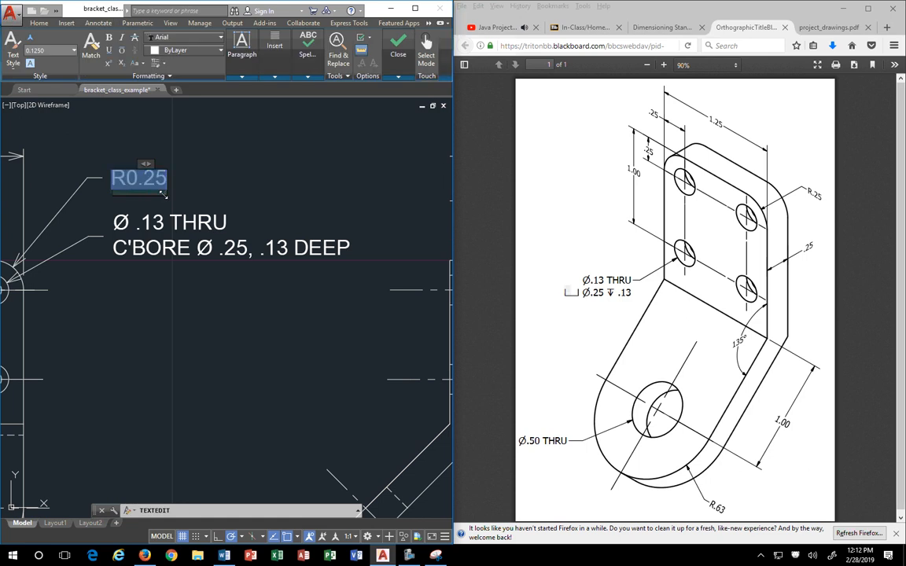
pyautogui.moveTo(163, 194); pyautogui.dragTo(271, 206)
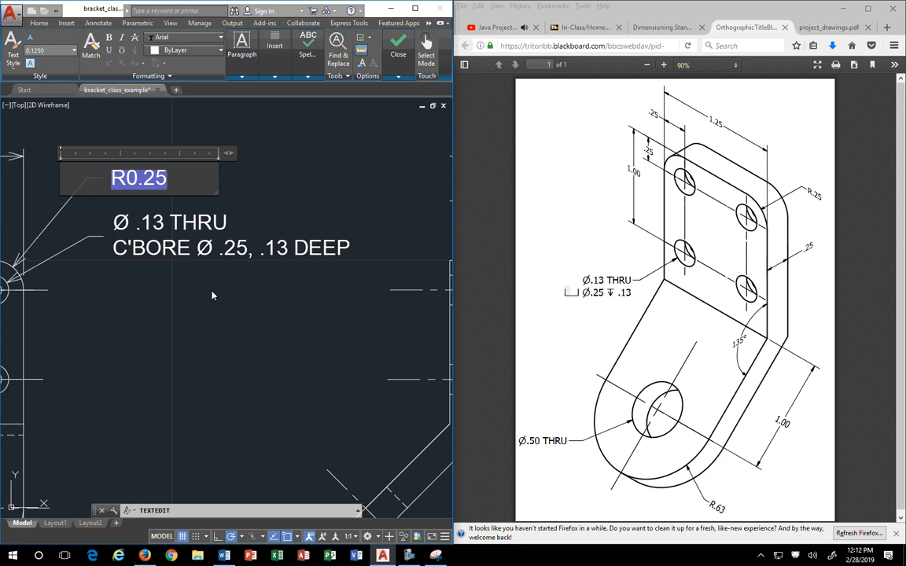
pyautogui.press('Escape')
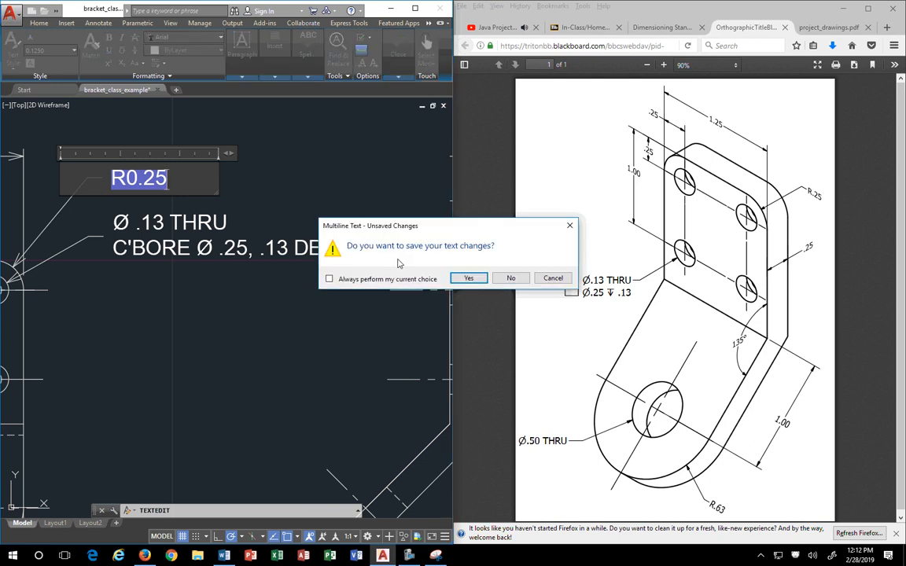
pyautogui.click(511, 278)
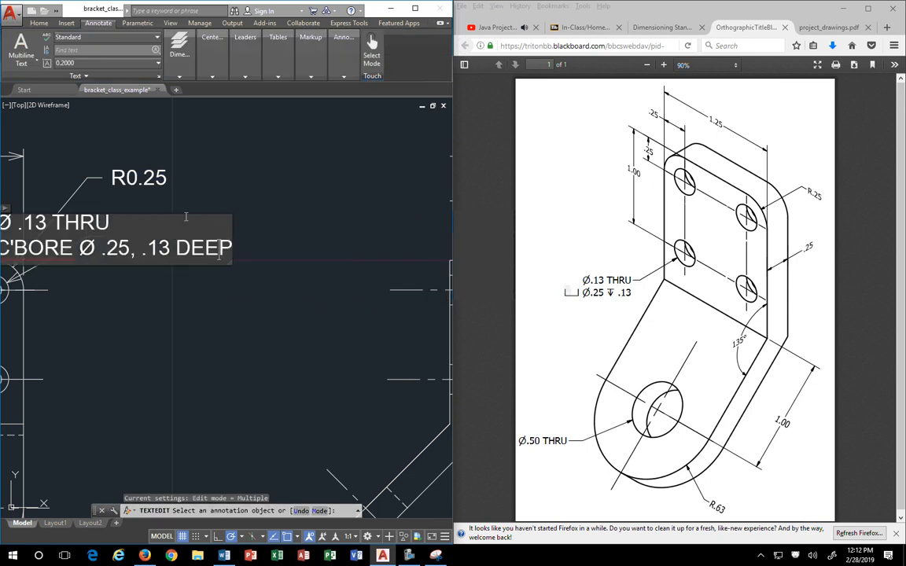
pyautogui.click(185, 217)
pyautogui.scroll(2, 186, 216)
pyautogui.scroll(-4, 202, 233)
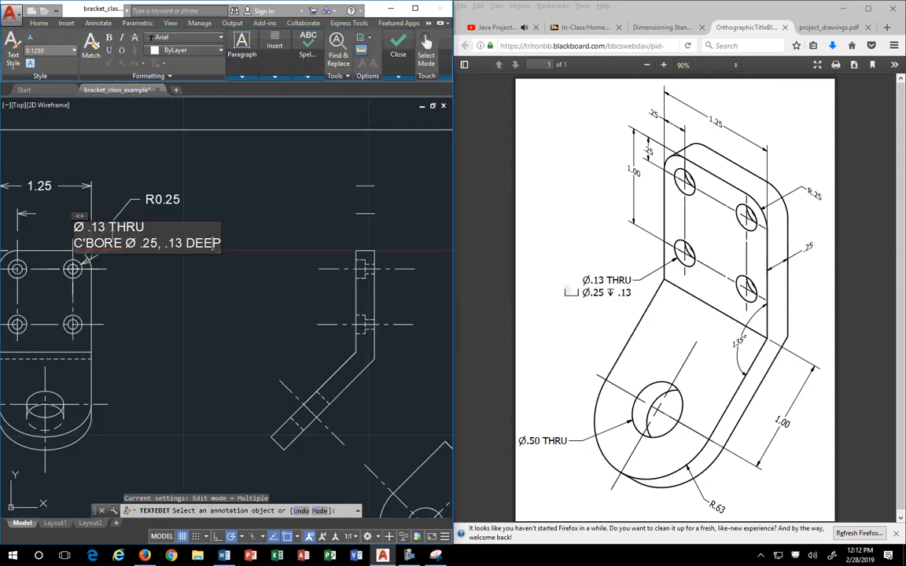
pyautogui.scroll(2, 186, 210)
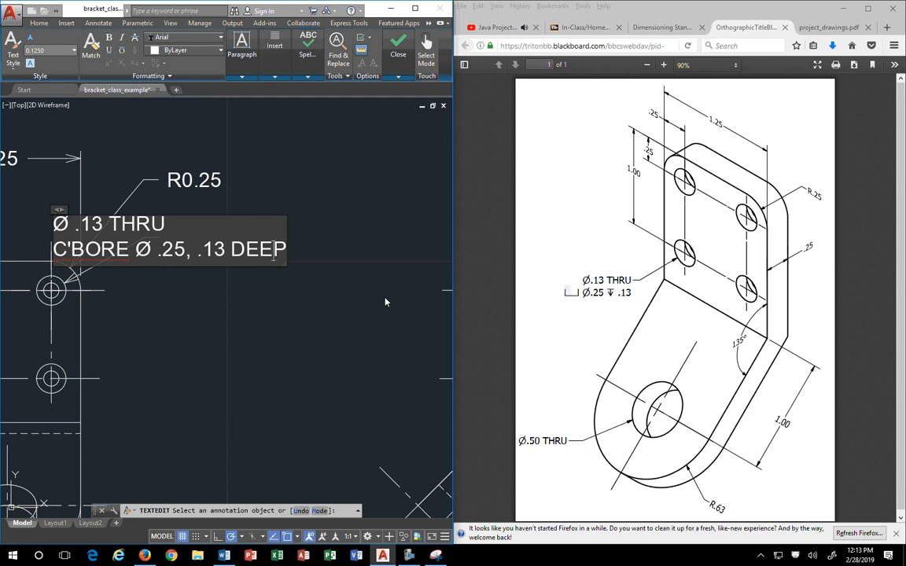
pyautogui.click(296, 264)
pyautogui.press('Escape')
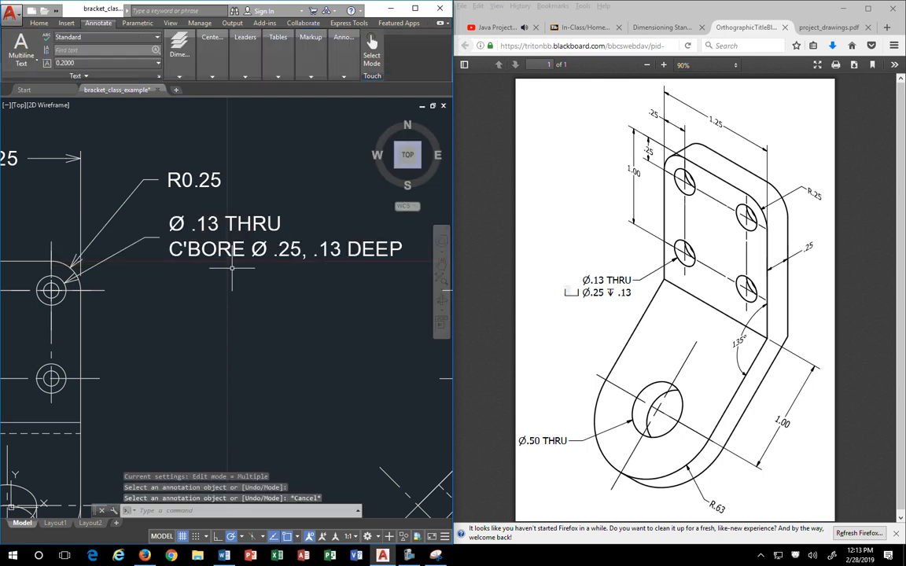
# Inspect how the two-line hole note is coded in the diameter dimension's text override property, and close the properties palette.
pyautogui.click(242, 255)
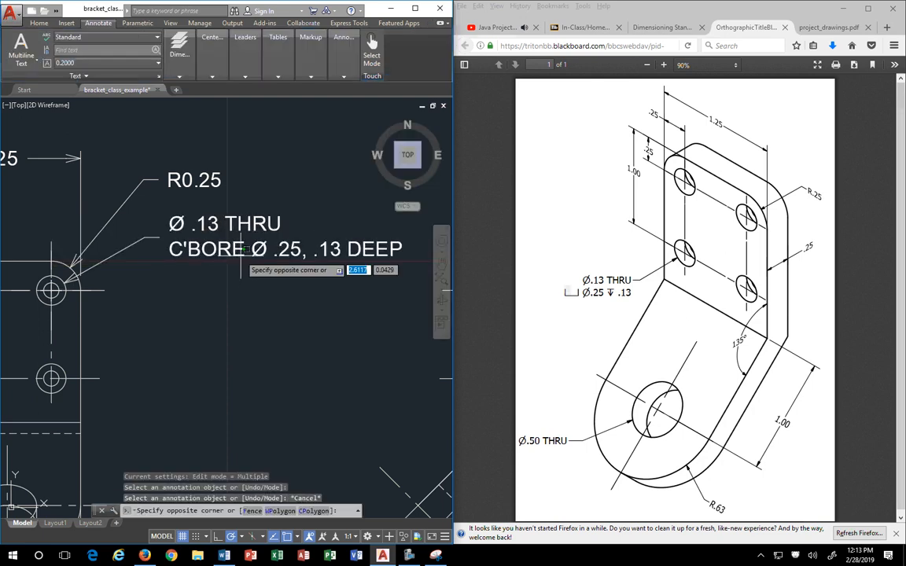
pyautogui.click(197, 202)
pyautogui.rightClick(236, 231)
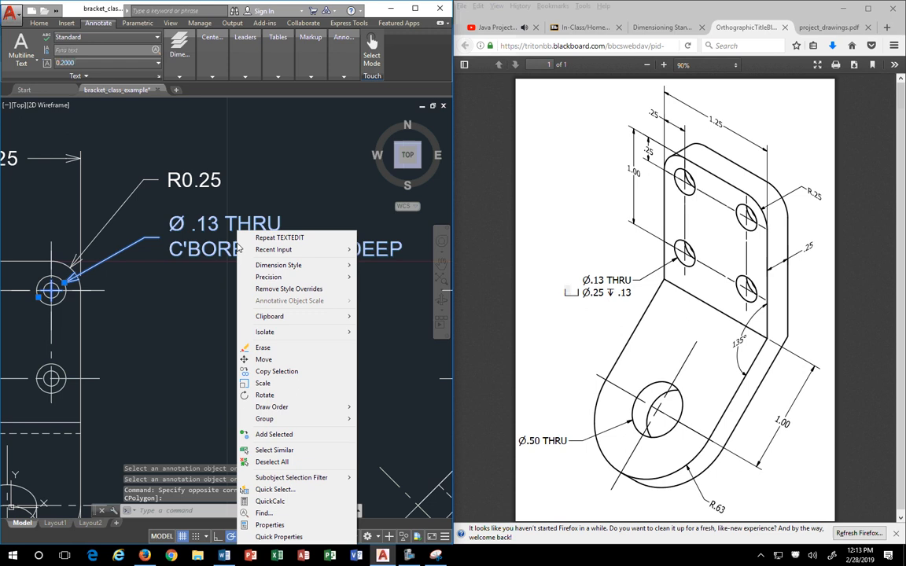
pyautogui.click(269, 524)
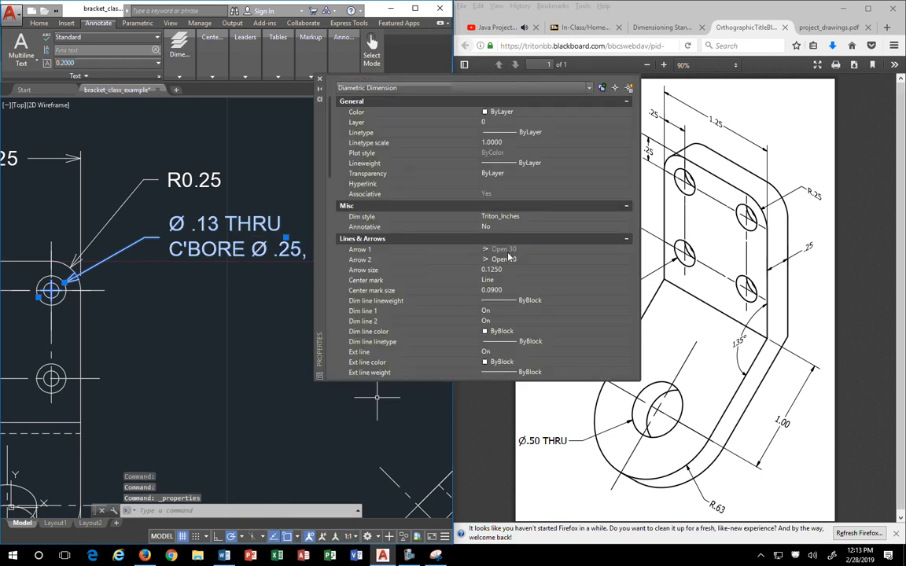
pyautogui.scroll(-15, 508, 254)
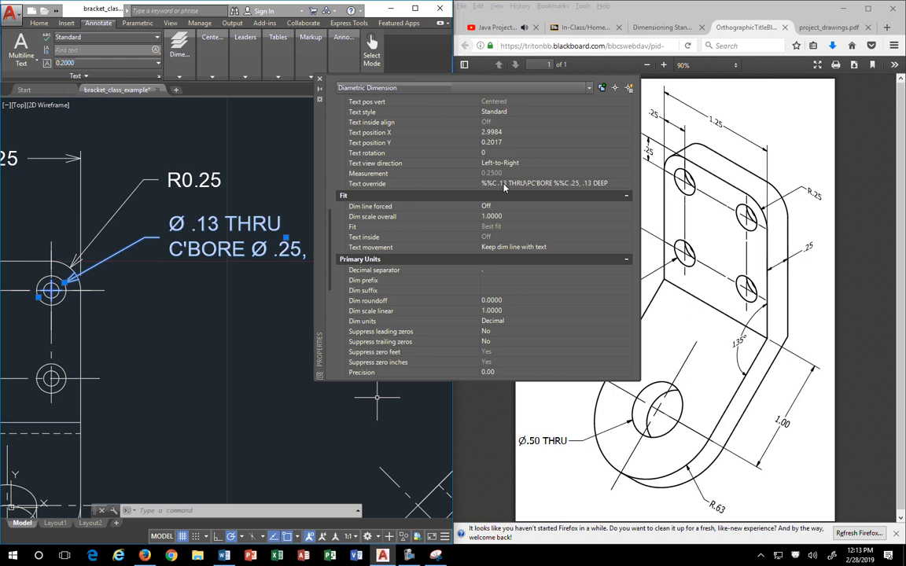
pyautogui.click(320, 80)
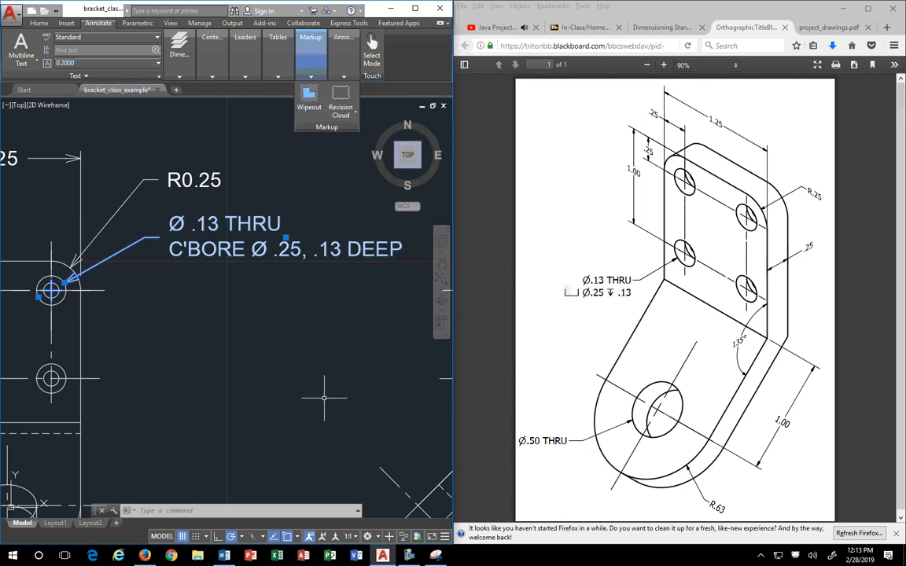
pyautogui.press('Escape')
pyautogui.scroll(-2, 326, 386)
pyautogui.moveTo(342, 381)
pyautogui.mouseDown(button='middle')
pyautogui.moveTo(202, 341)
pyautogui.moveTo(228, 247)
pyautogui.mouseUp(button='middle')
pyautogui.scroll(2, 255, 345)
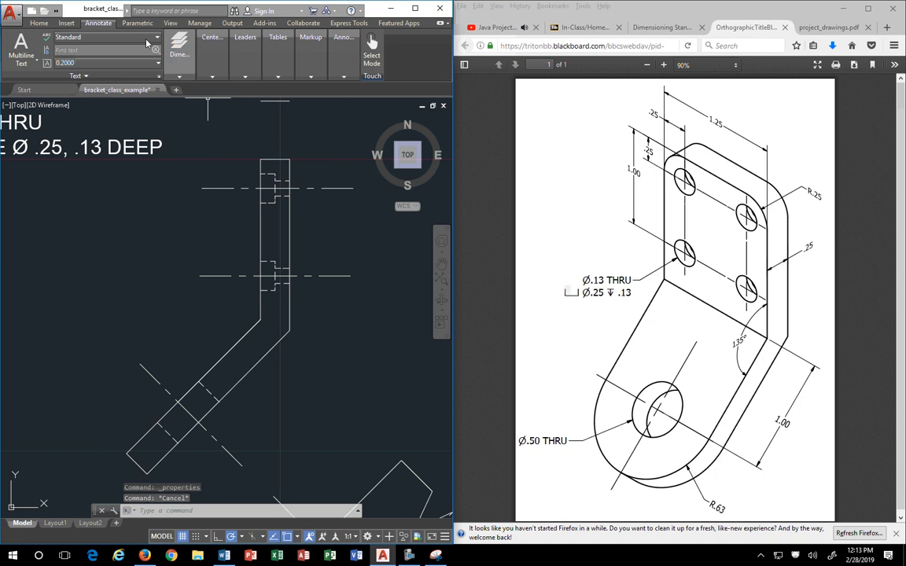
# Dimension the bend angle between the side view's vertical and slanted outer edges, placing the arc on the outside of the bend.
pyautogui.click(180, 48)
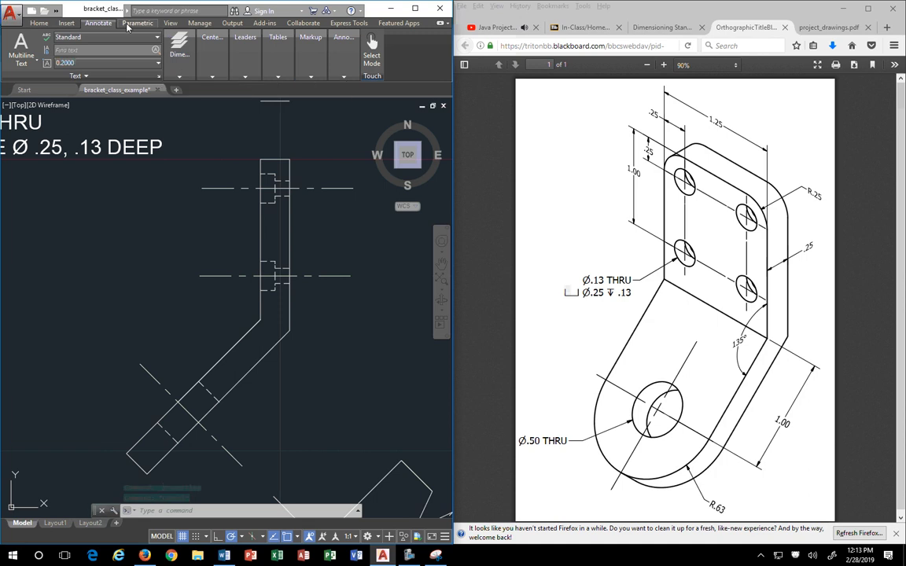
pyautogui.click(179, 48)
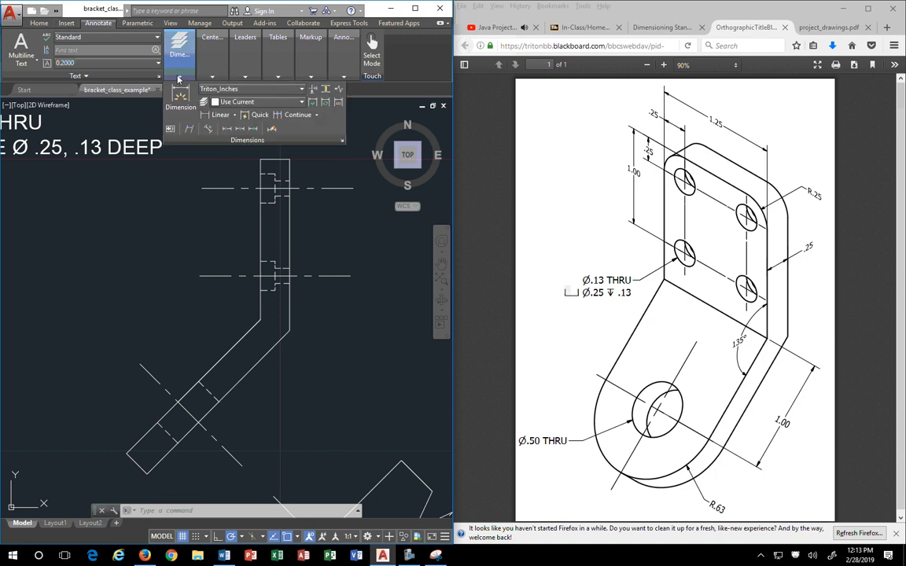
pyautogui.click(167, 96)
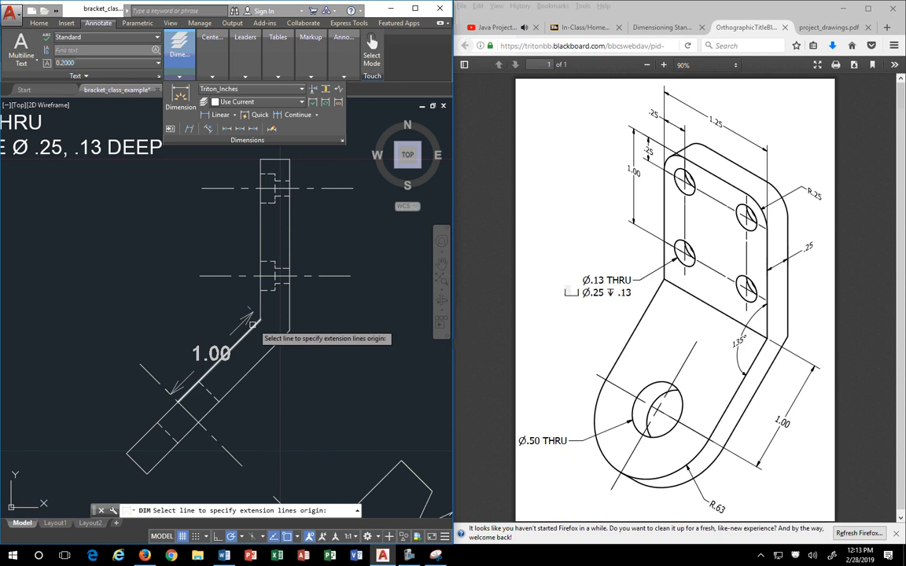
pyautogui.press('Return')
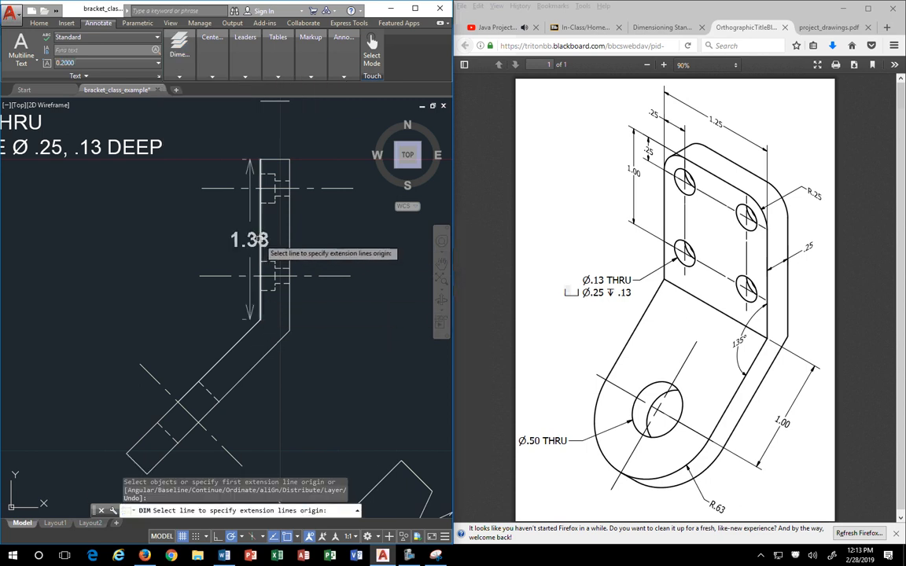
pyautogui.click(260, 236)
pyautogui.click(227, 358)
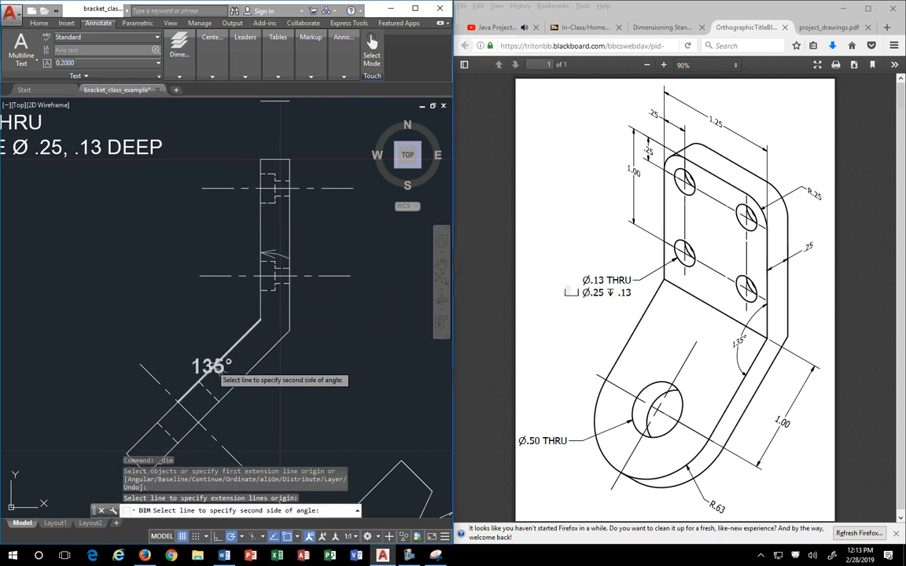
pyautogui.click(167, 266)
pyautogui.scroll(-2, 74, 319)
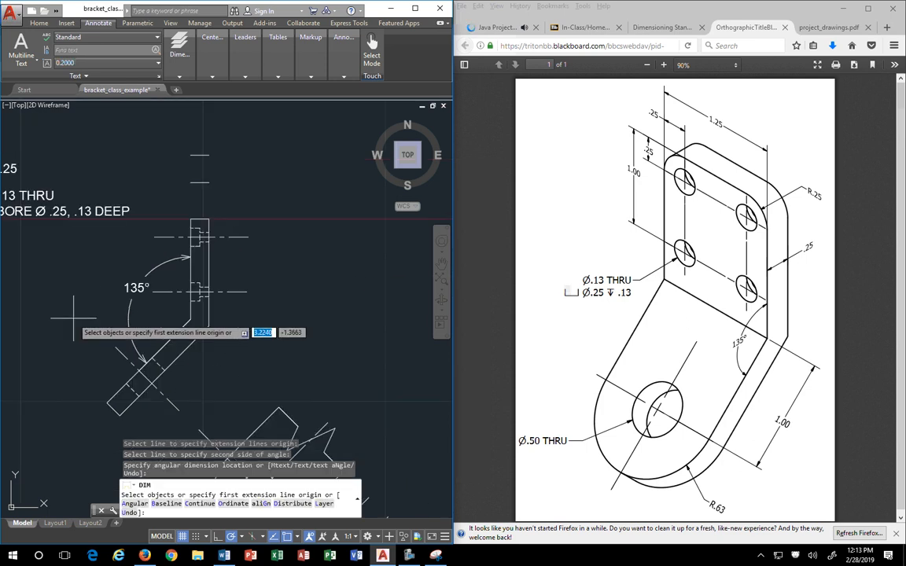
pyautogui.scroll(-3, 74, 315)
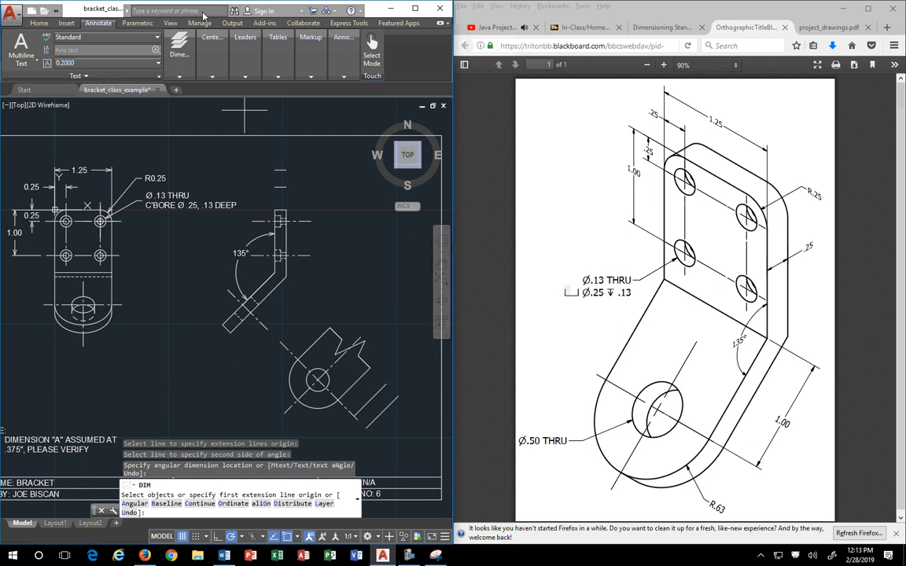
pyautogui.moveTo(180, 55)
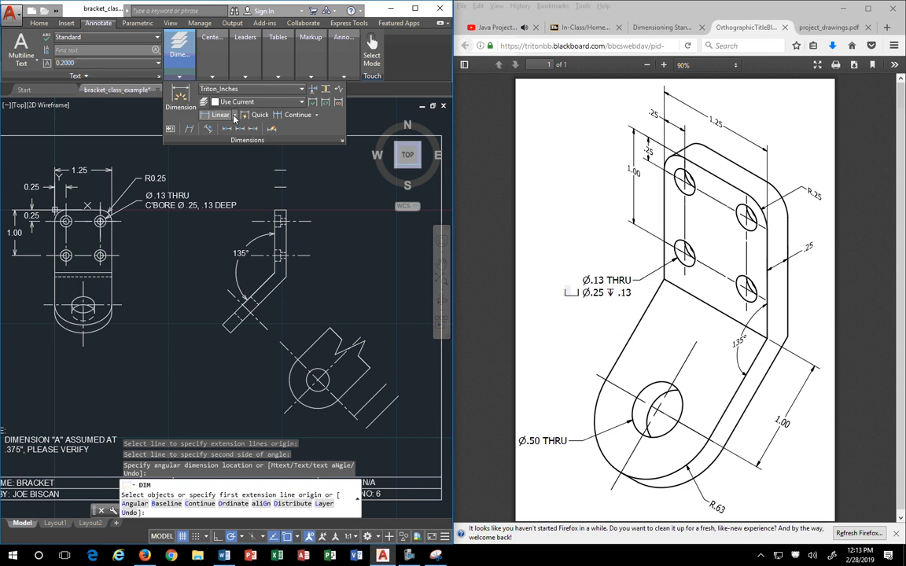
pyautogui.click(234, 116)
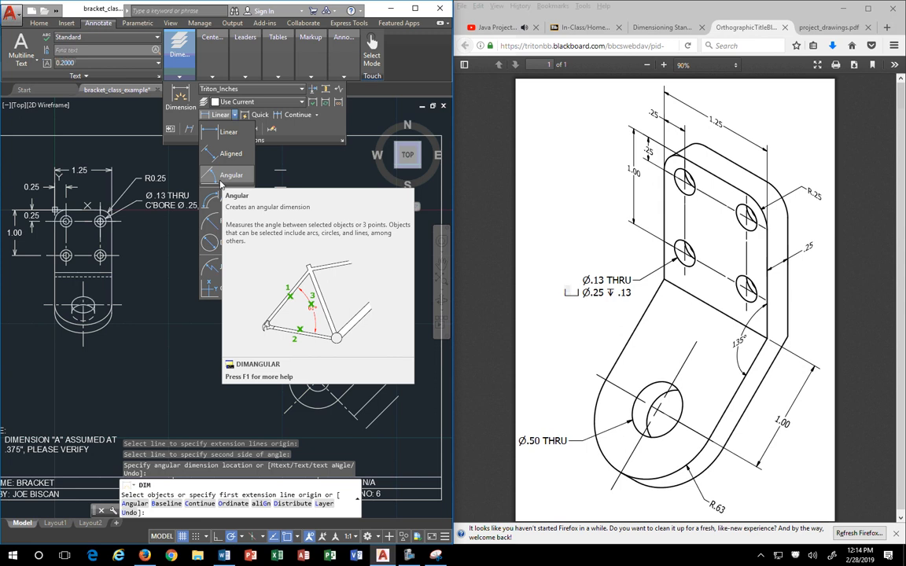
# Dimension the side view's plate thickness on the lower guide line above its top edge, with the text outside to the right.
pyautogui.scroll(3, 307, 209)
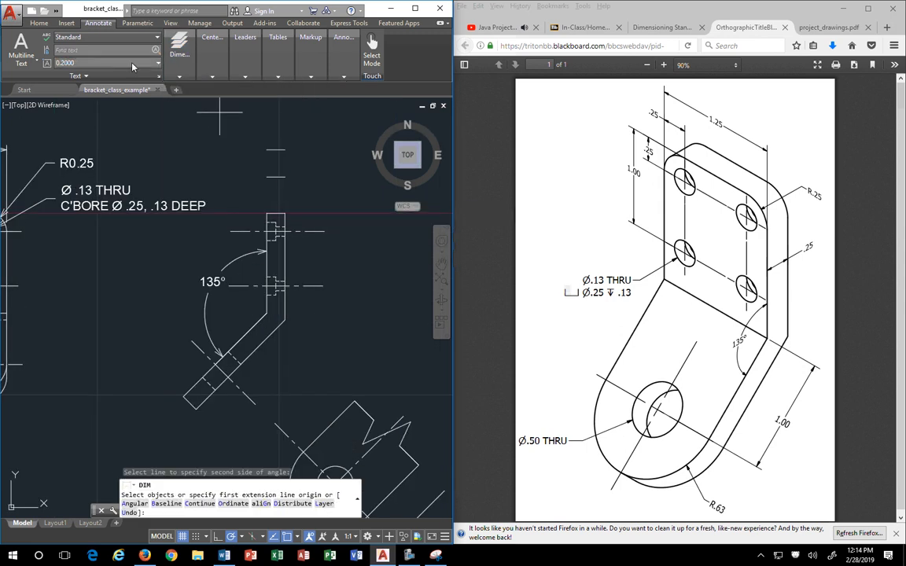
pyautogui.click(180, 77)
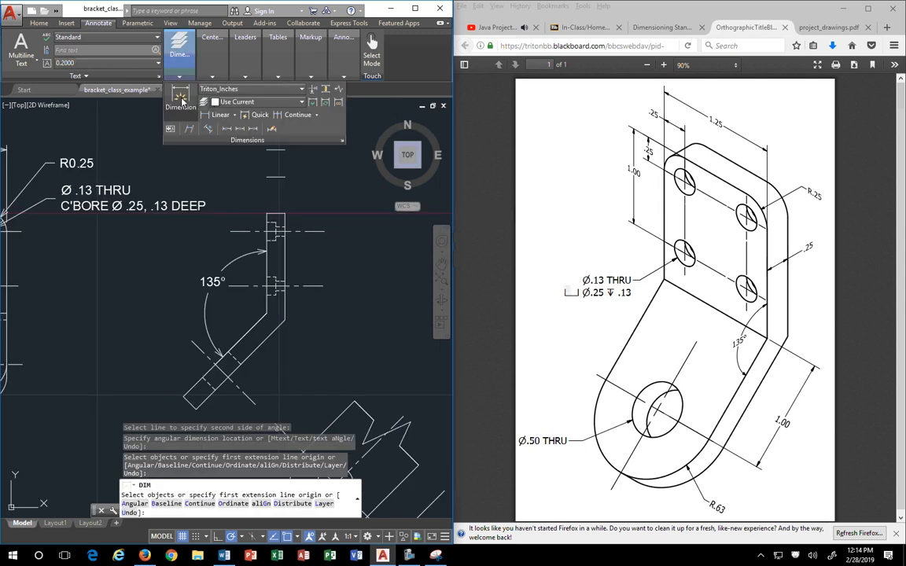
pyautogui.click(181, 97)
pyautogui.click(267, 213)
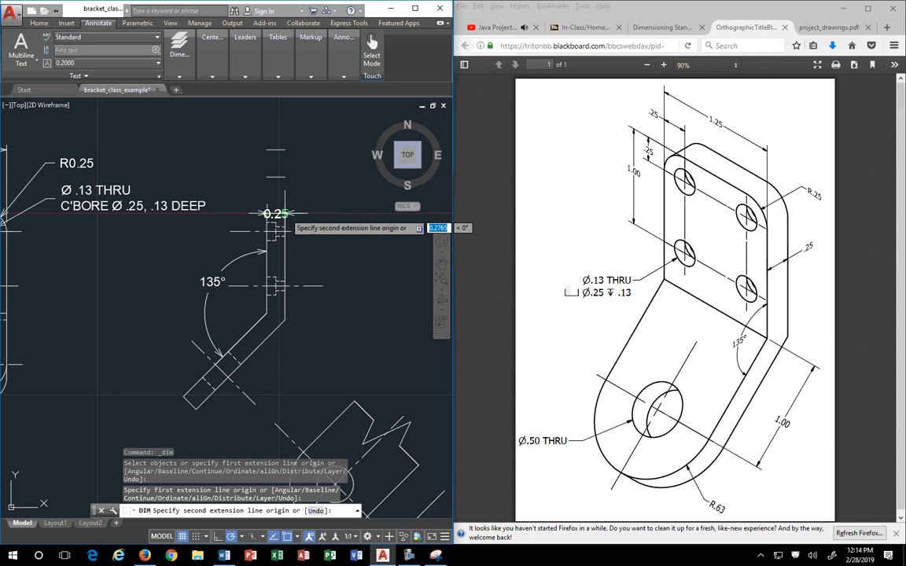
pyautogui.click(283, 211)
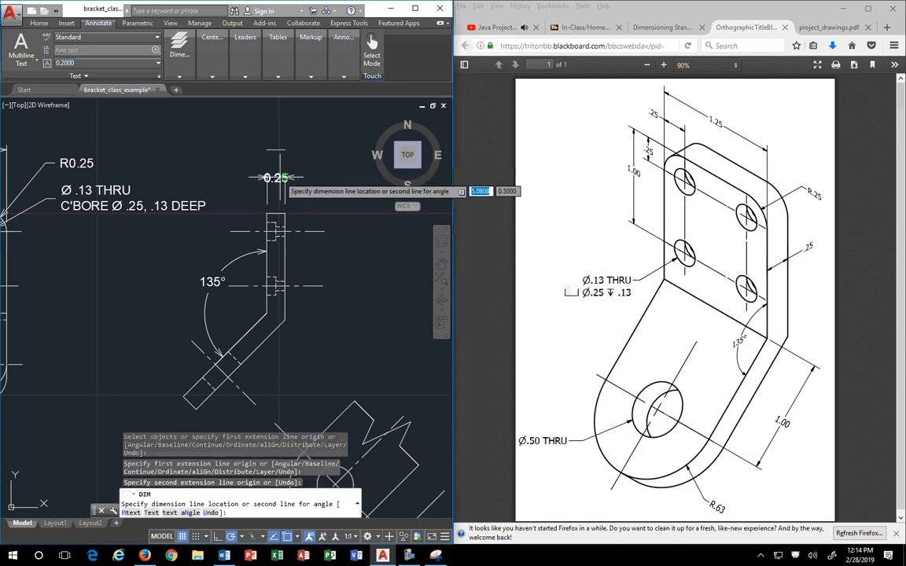
pyautogui.click(318, 177)
# Erase the two short horizontal guide lines above the side view.
pyautogui.click(299, 159)
pyautogui.click(250, 136)
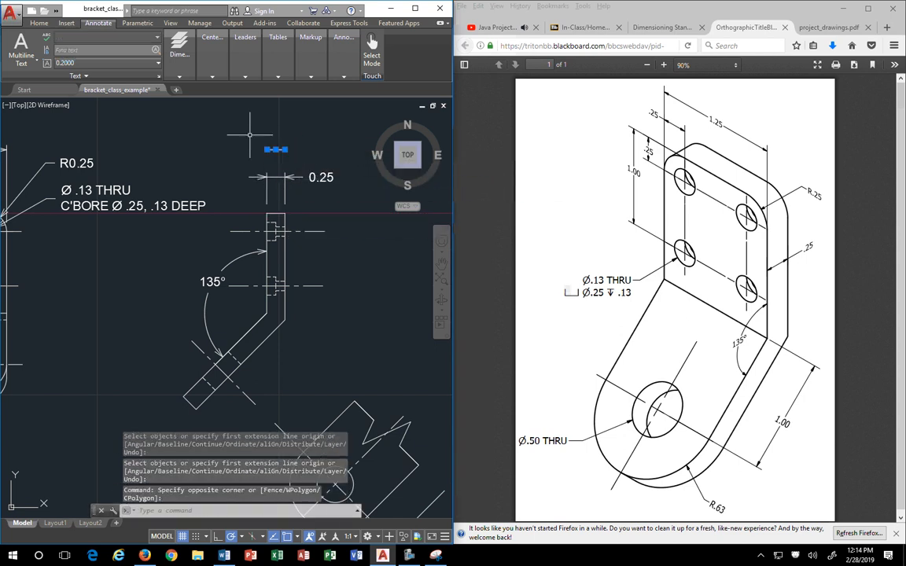
pyautogui.press('Delete')
pyautogui.click(238, 158)
pyautogui.click(292, 187)
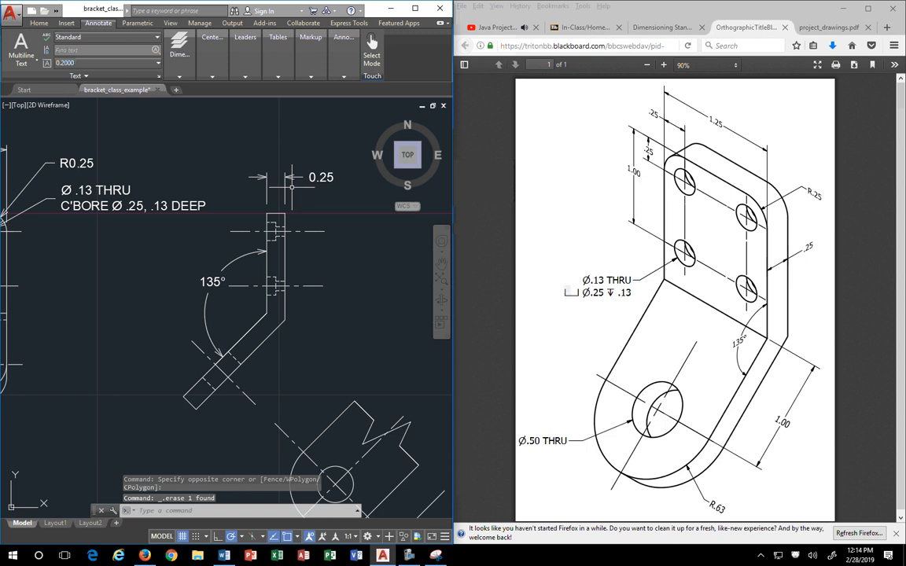
# Erase the outer of the two diagonal guide lines beside the auxiliary view.
pyautogui.scroll(-2, 313, 262)
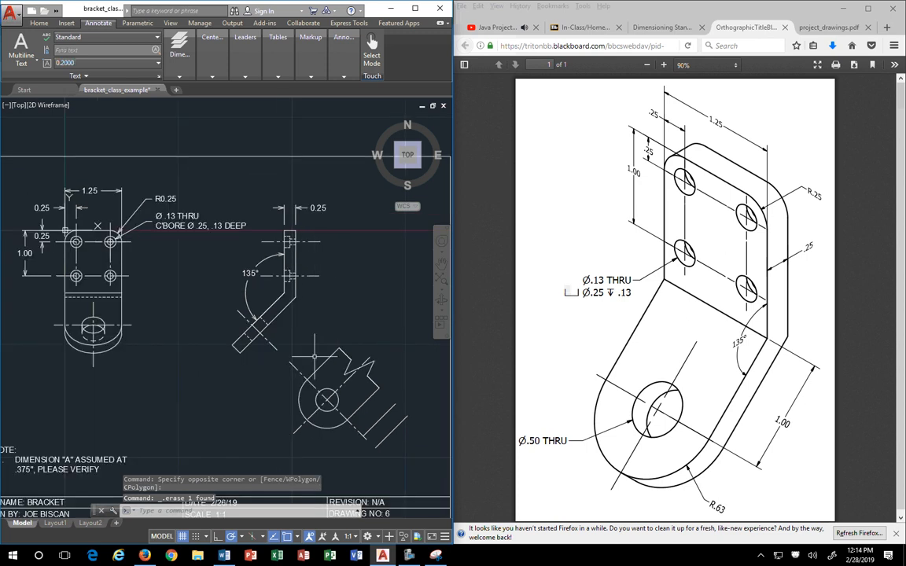
pyautogui.scroll(3, 314, 356)
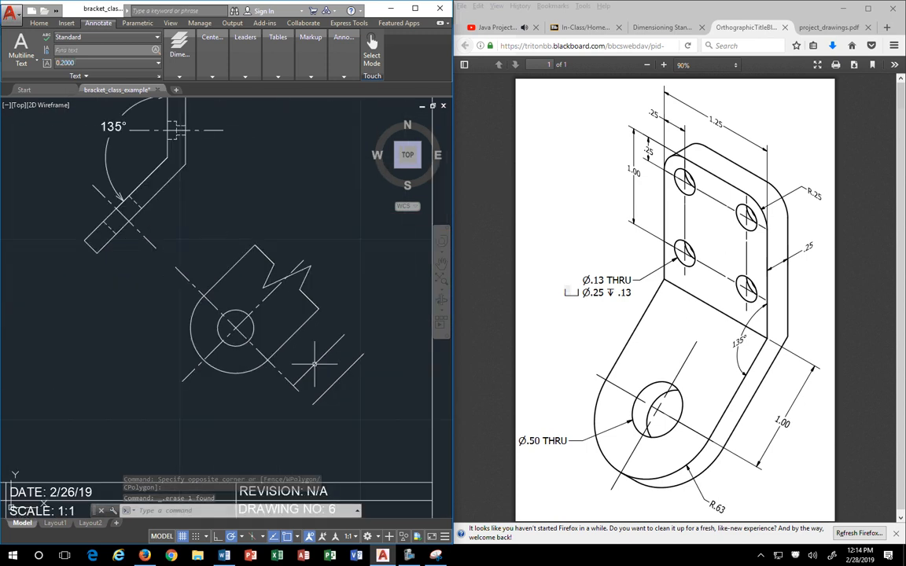
pyautogui.click(341, 377)
pyautogui.press('Delete')
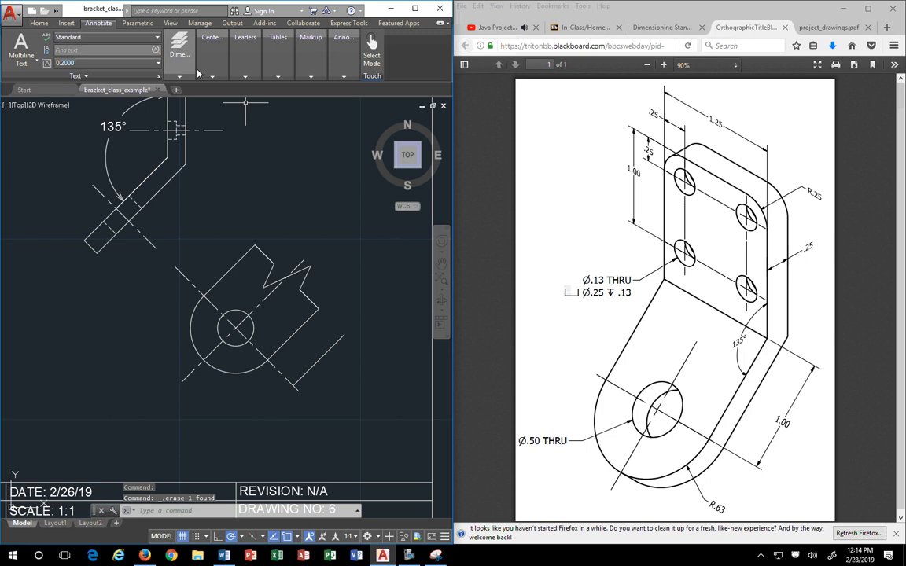
pyautogui.click(138, 24)
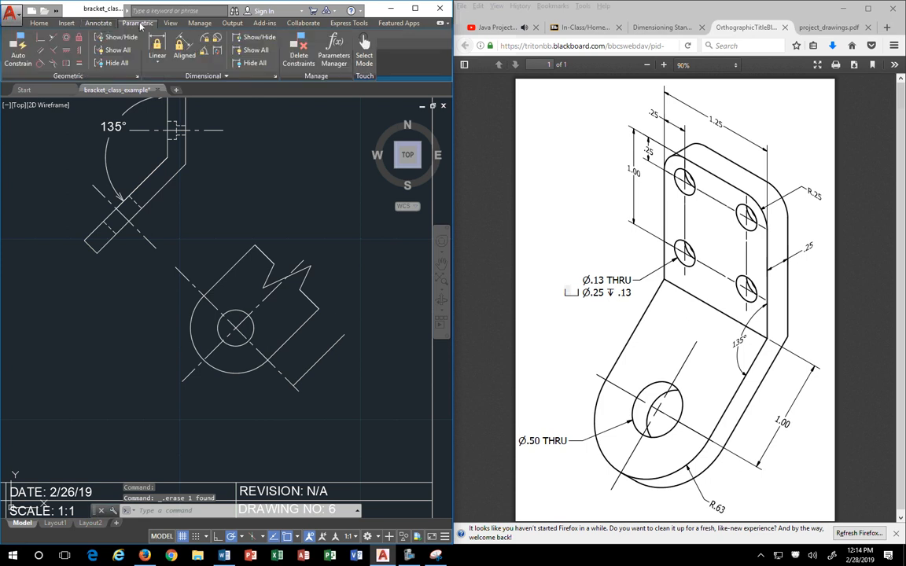
pyautogui.click(101, 23)
pyautogui.click(179, 74)
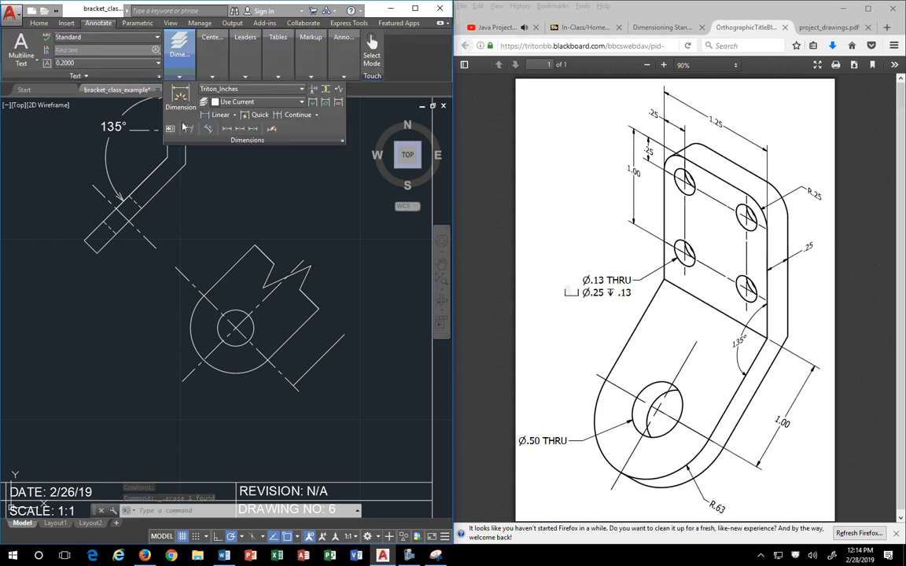
pyautogui.click(180, 96)
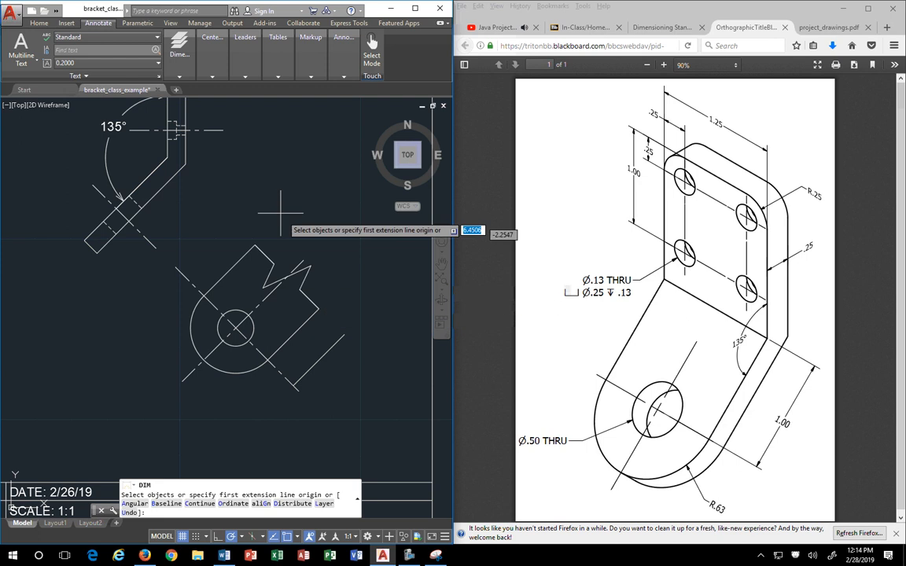
pyautogui.click(315, 302)
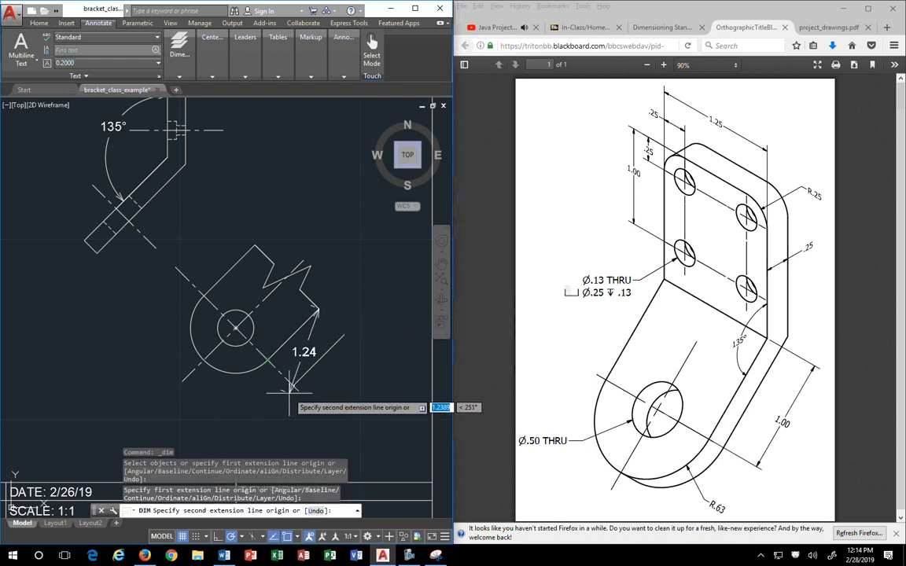
pyautogui.scroll(5, 290, 386)
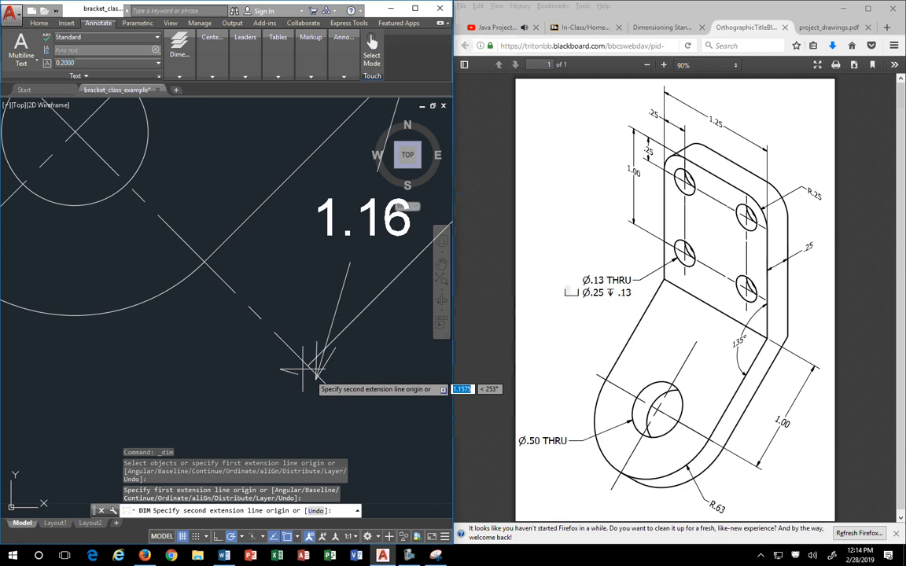
pyautogui.press('Escape')
pyautogui.press('Escape')
# Shorten the lower end of the auxiliary view's centerline across the hole so it stops just beyond the outline, clear of the guide line.
pyautogui.click(273, 325)
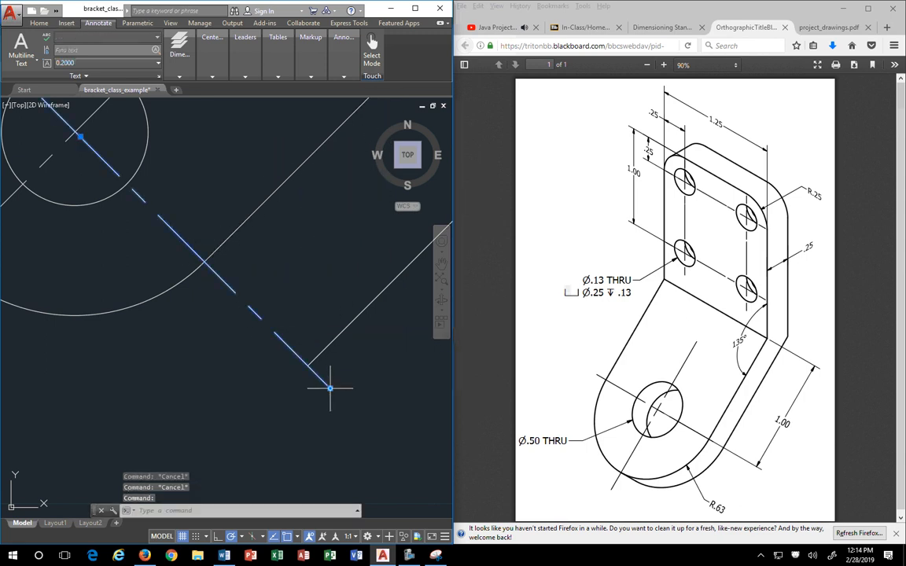
pyautogui.click(330, 388)
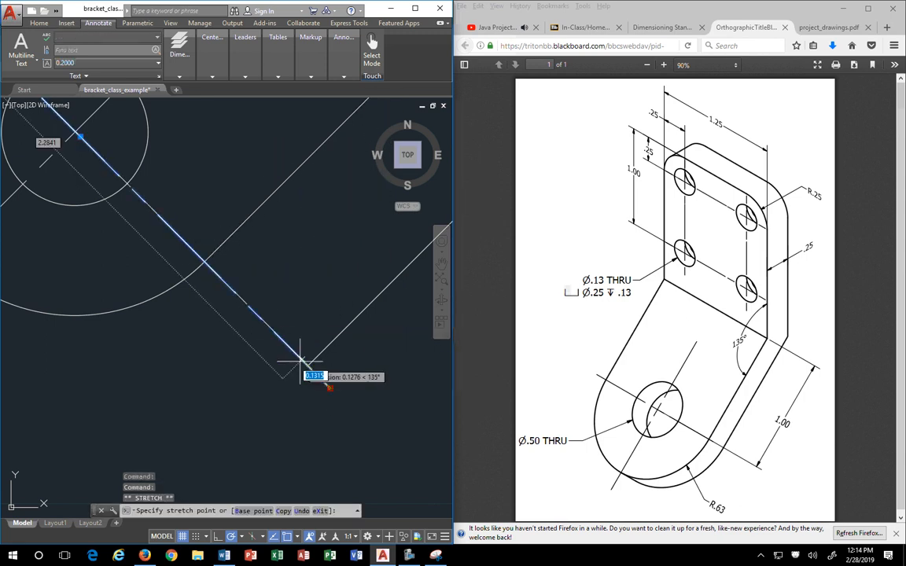
pyautogui.click(221, 279)
pyautogui.scroll(-2, 252, 299)
pyautogui.scroll(-4, 260, 299)
pyautogui.press('Escape')
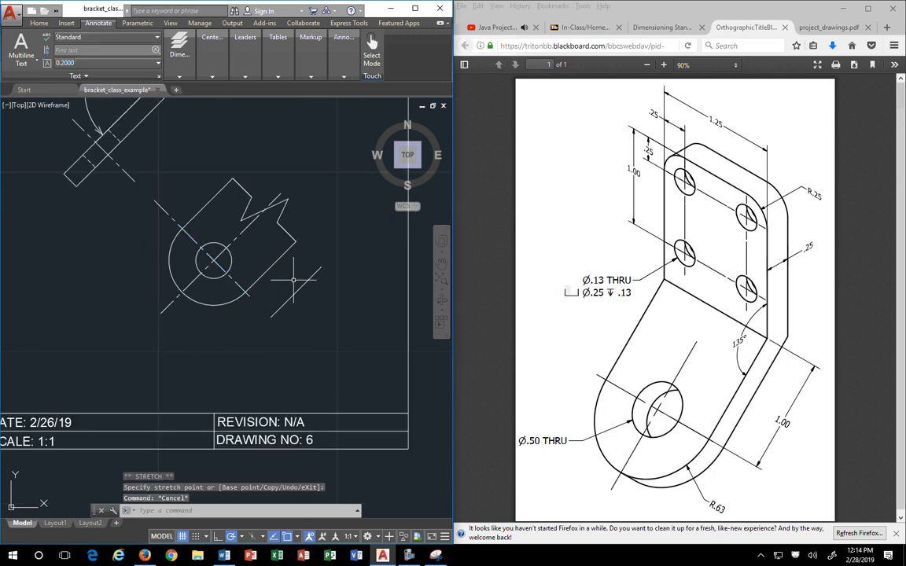
pyautogui.click(154, 196)
pyautogui.click(154, 198)
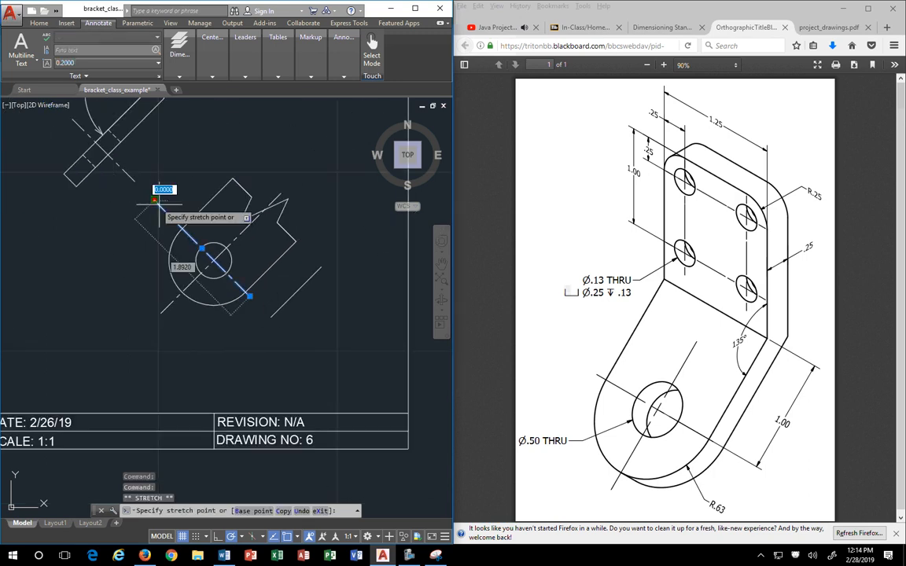
pyautogui.press('Escape')
pyautogui.press('Escape')
pyautogui.press('Escape')
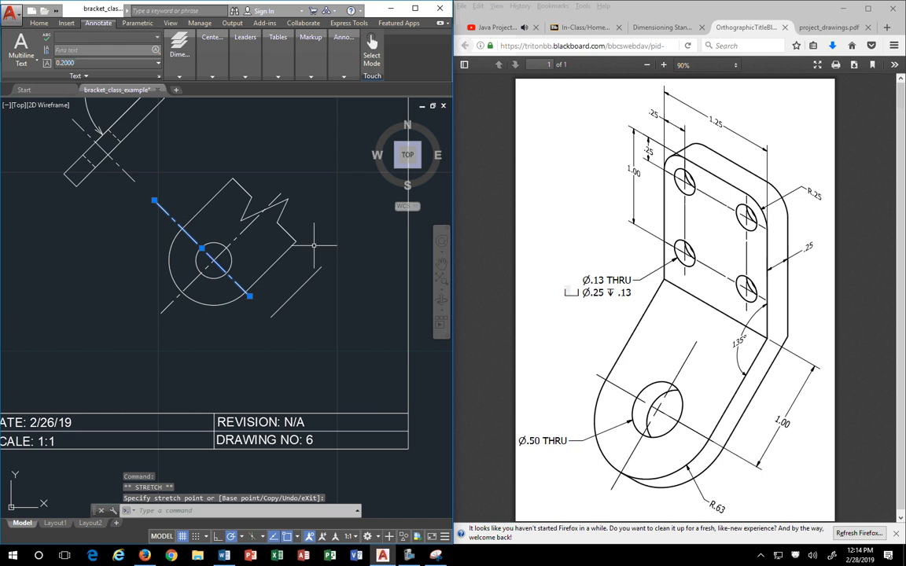
pyautogui.click(154, 201)
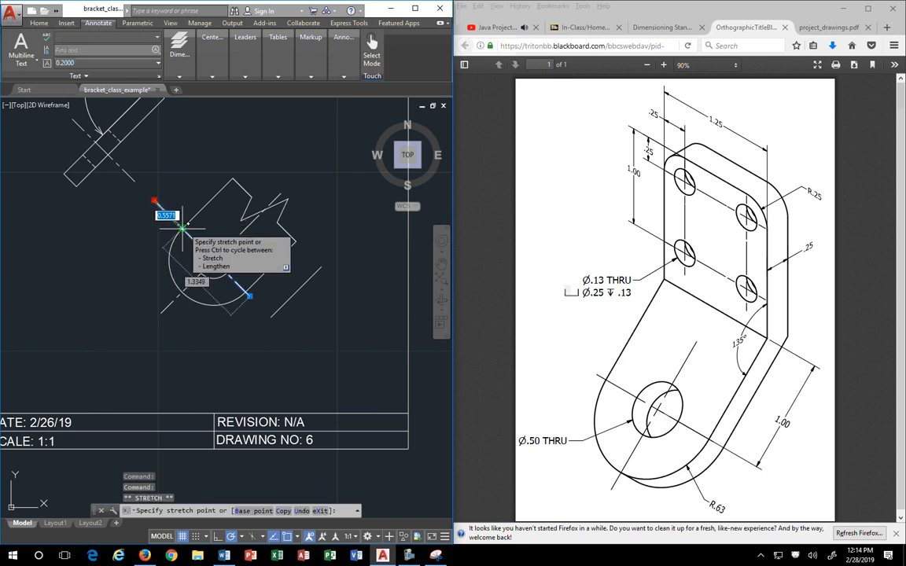
pyautogui.scroll(5, 182, 224)
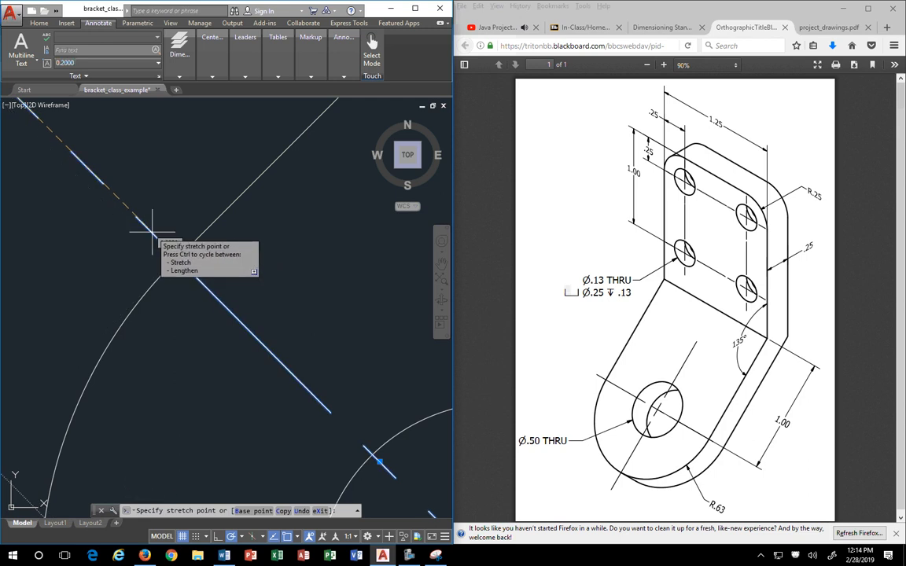
pyautogui.press('Escape')
pyautogui.press('Escape')
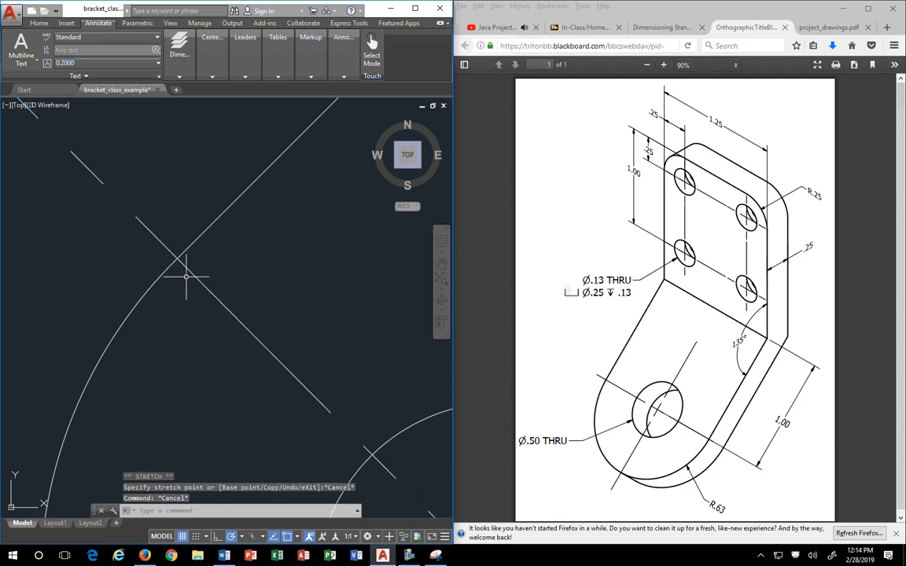
# Center the auxiliary view's cross centerline on the hole and trim its lower end back to just past the outline.
pyautogui.scroll(-6, 186, 277)
pyautogui.moveTo(203, 313); pyautogui.dragTo(163, 288, button='middle')
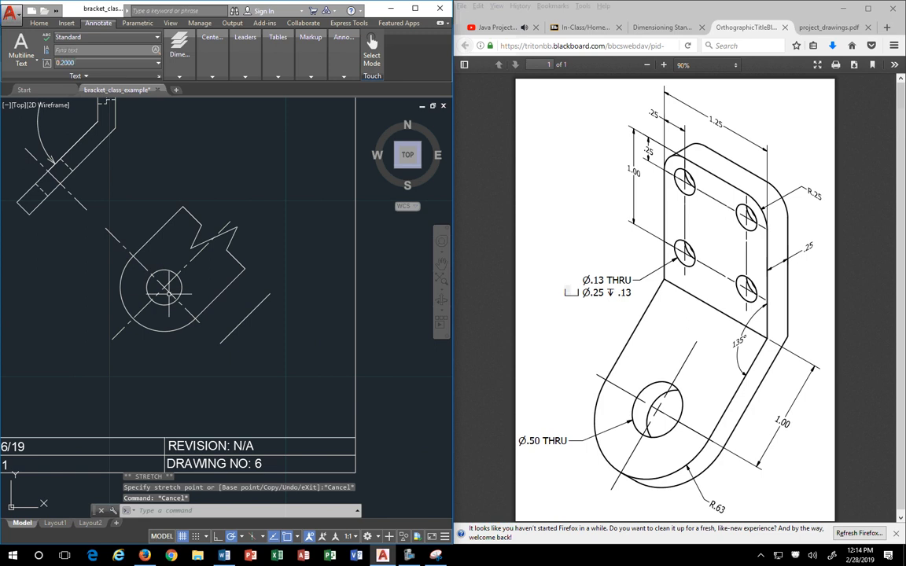
pyautogui.click(145, 267)
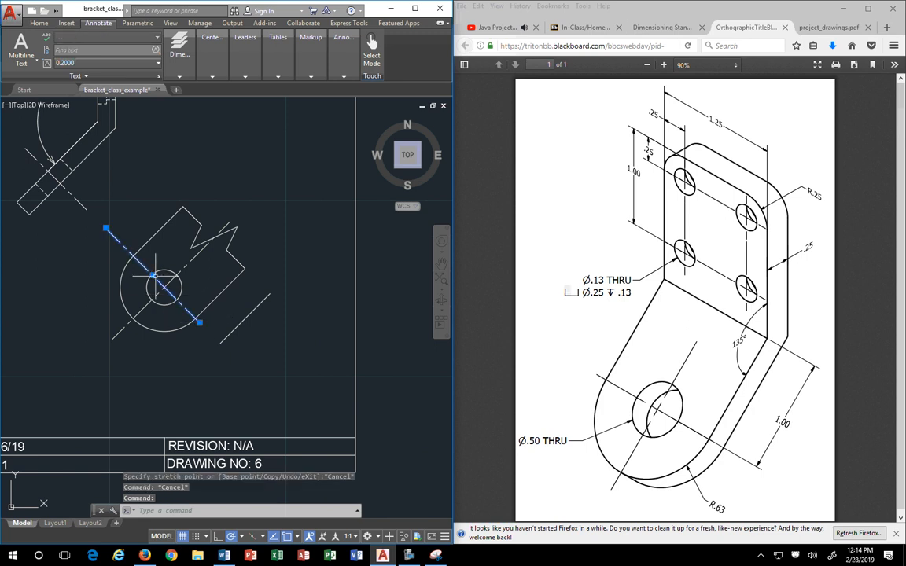
pyautogui.click(153, 274)
pyautogui.scroll(3, 175, 306)
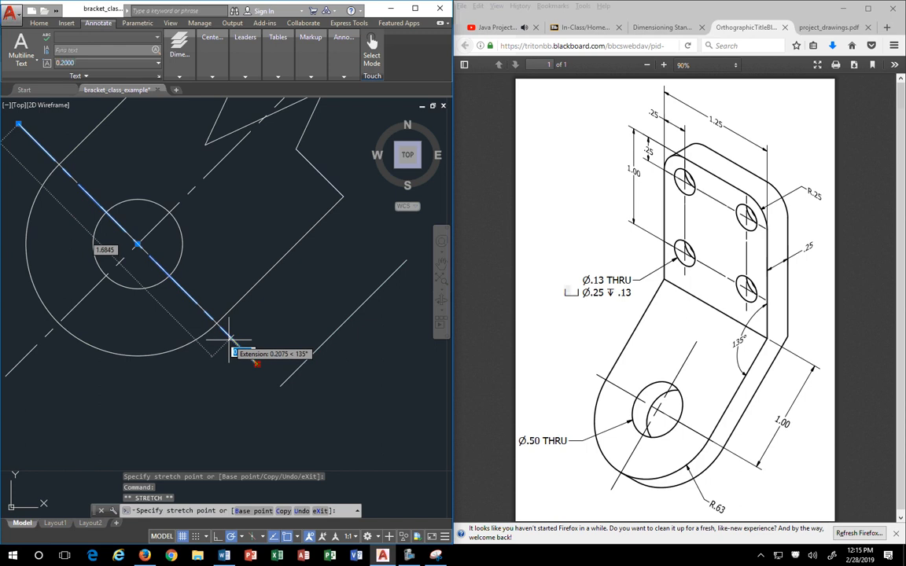
pyautogui.press('Escape')
pyautogui.press('Escape')
pyautogui.scroll(-3, 246, 333)
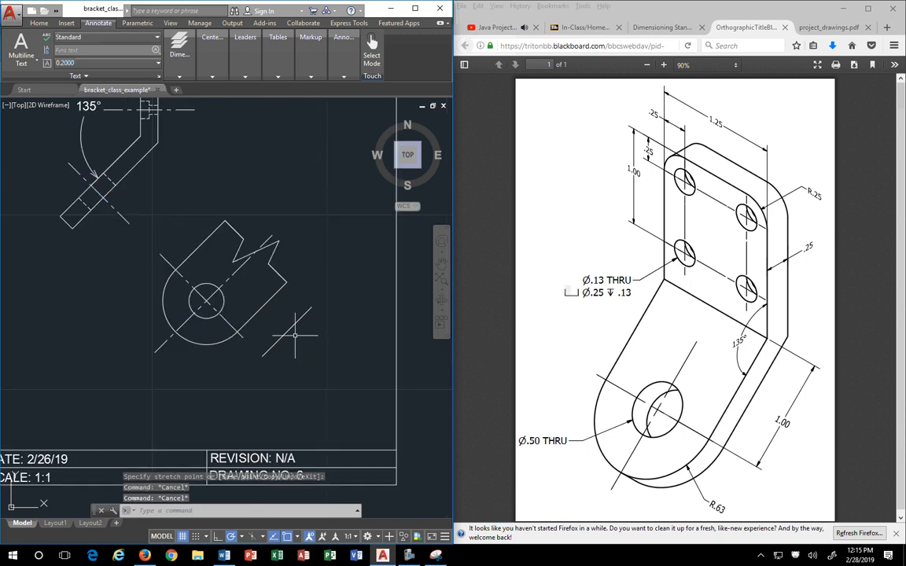
pyautogui.moveTo(295, 335); pyautogui.dragTo(161, 282, button='middle')
pyautogui.moveTo(173, 49)
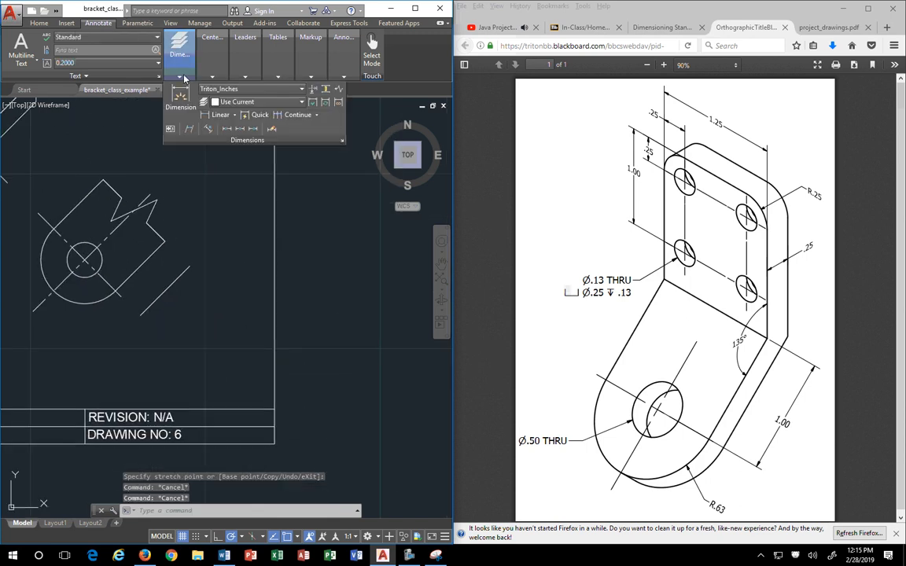
pyautogui.click(162, 91)
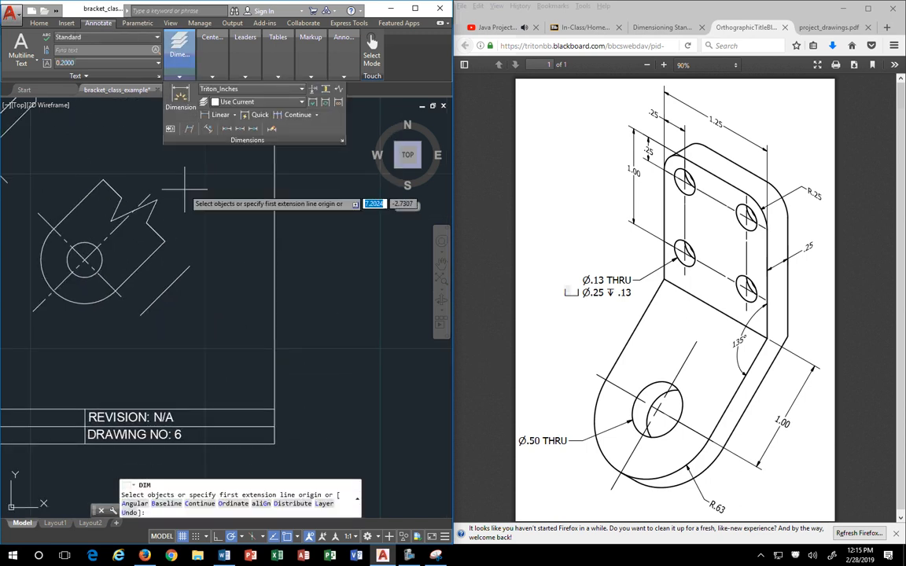
pyautogui.click(165, 242)
pyautogui.click(121, 297)
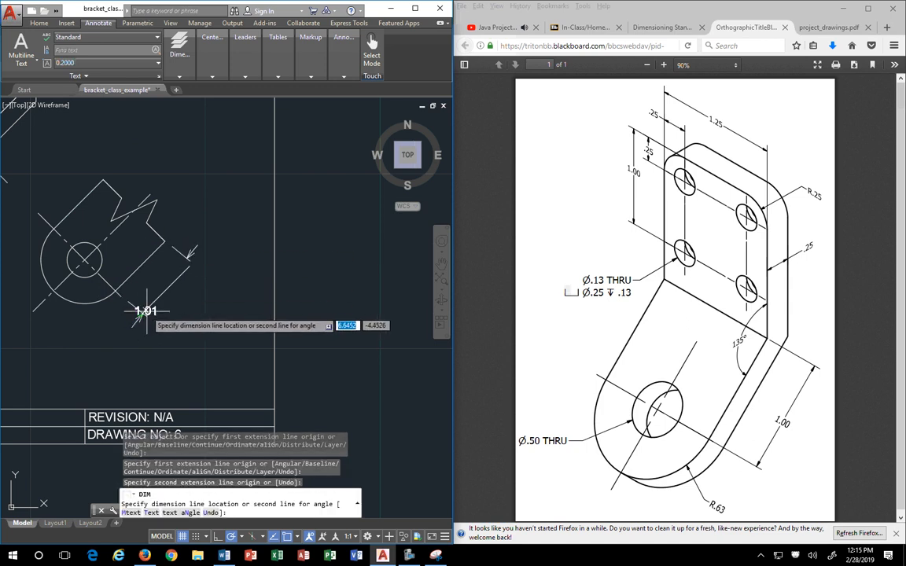
pyautogui.scroll(6, 150, 319)
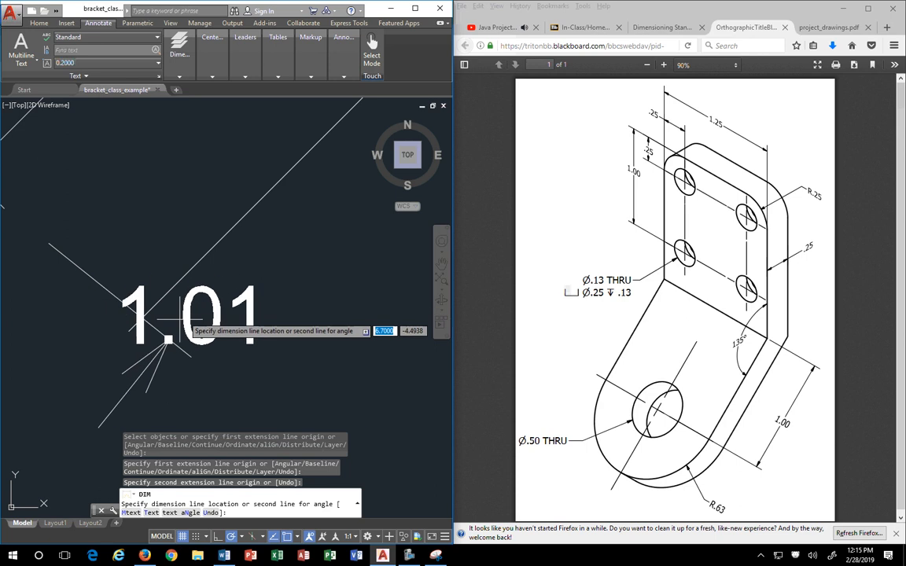
pyautogui.scroll(-6, 184, 320)
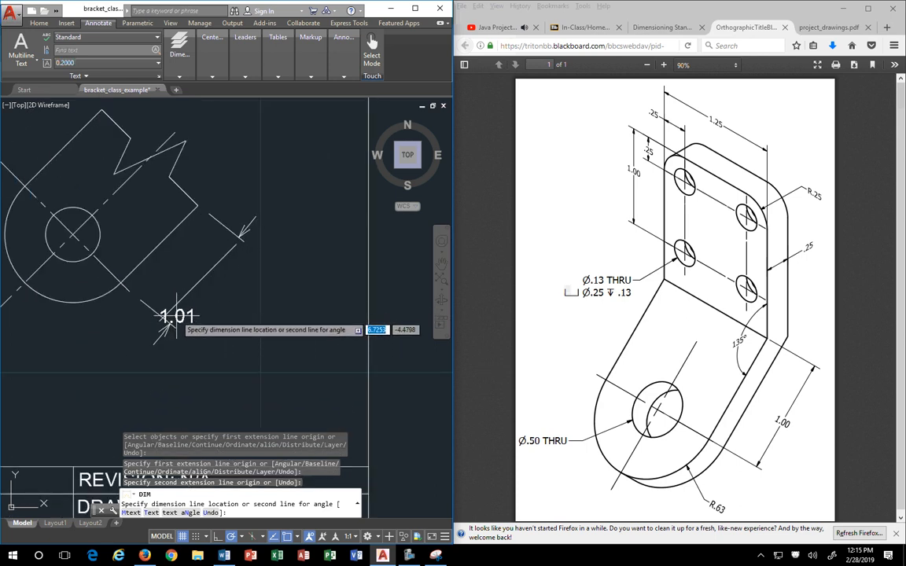
pyautogui.press('Escape')
# Add an aligned dimension along the auxiliary view's lower straight edge, from its outer corner to the arc's tangent point, placed on the diagonal guide line.
pyautogui.click(180, 49)
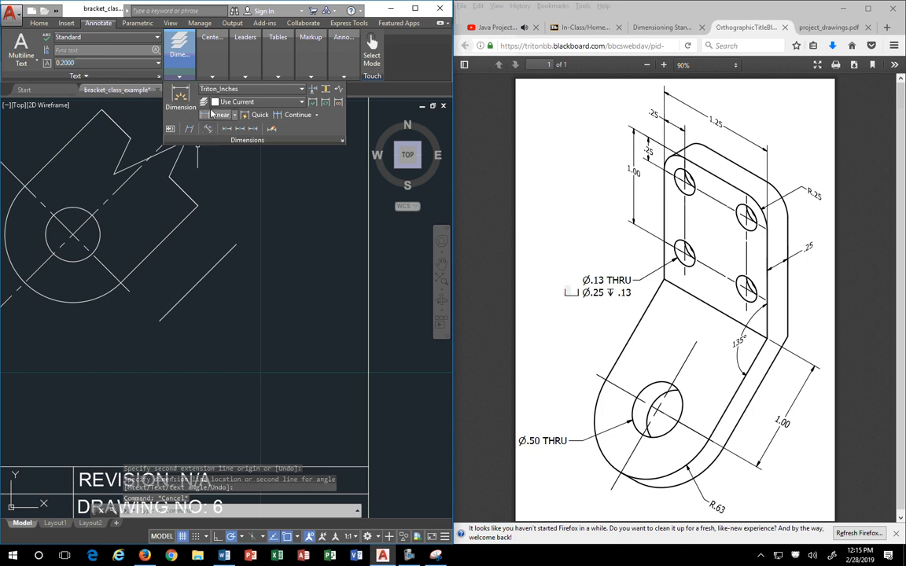
pyautogui.click(234, 114)
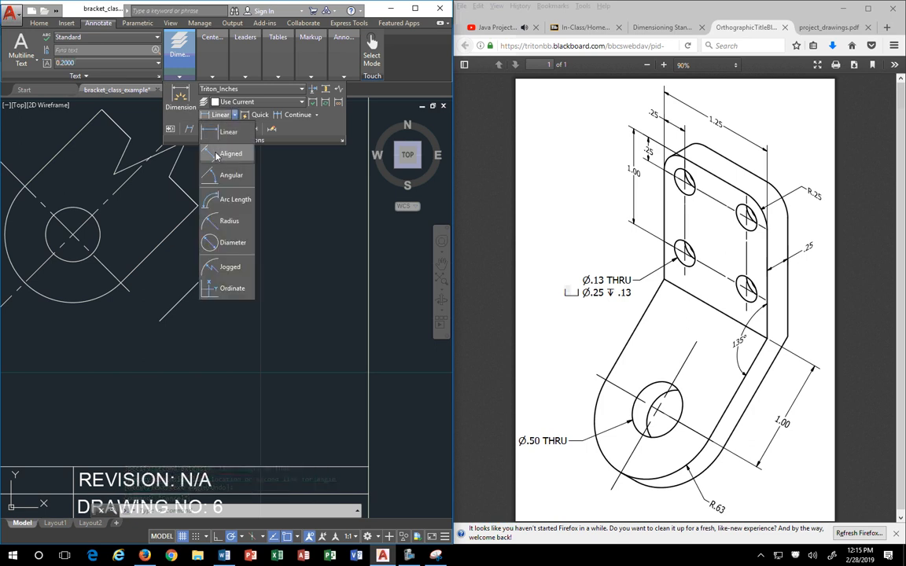
pyautogui.click(222, 146)
pyautogui.click(197, 206)
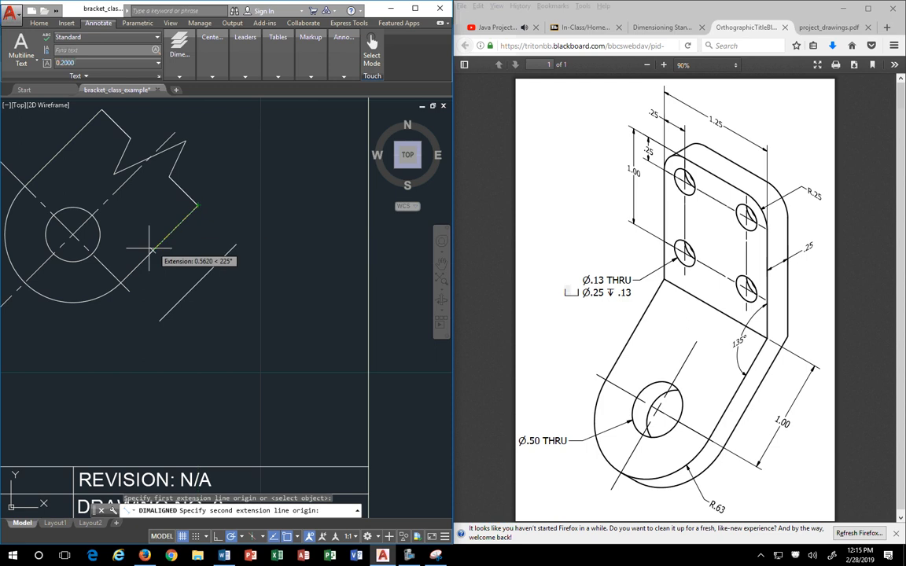
pyautogui.click(121, 281)
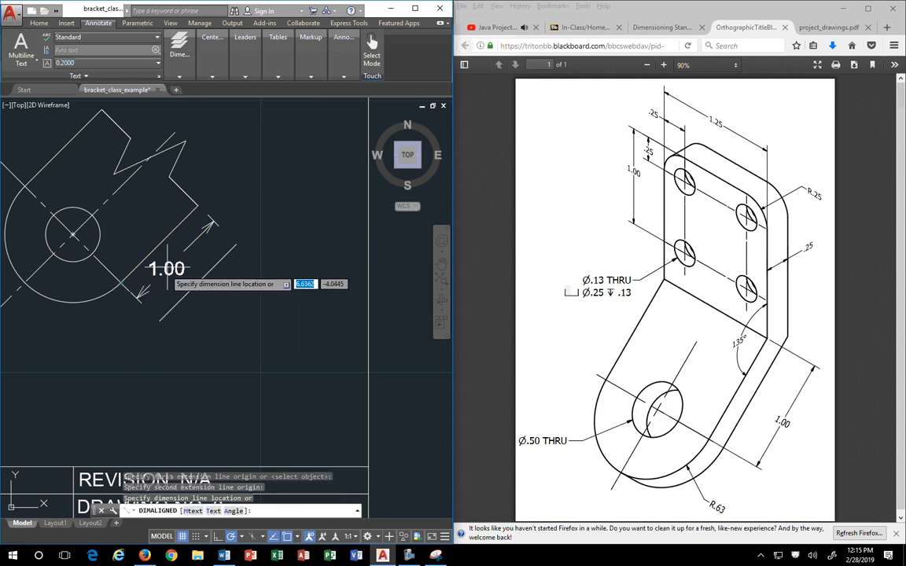
pyautogui.click(192, 290)
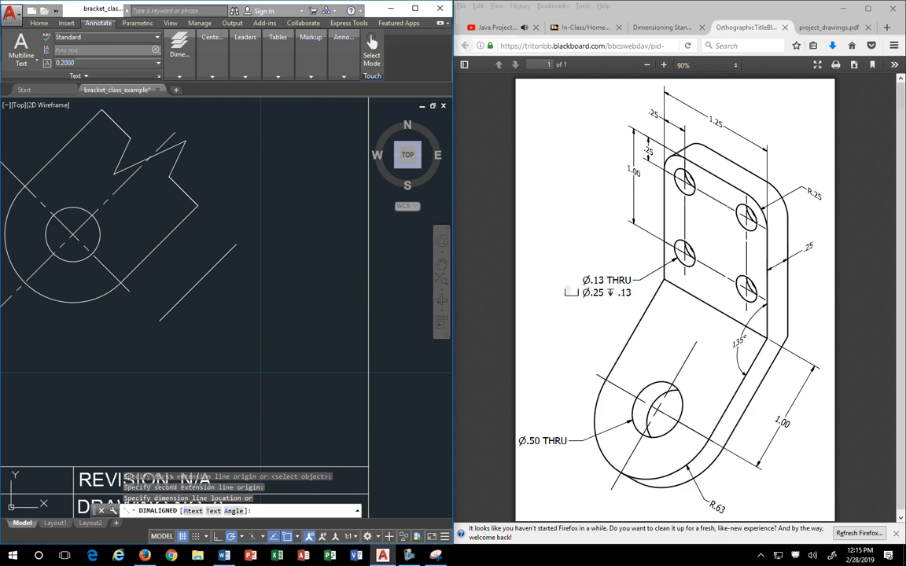
pyautogui.press('Escape')
# Shorten the auxiliary view's cross centerline at its lower end so it leaves a gap before the aligned dimension's extension line.
pyautogui.scroll(4, 129, 288)
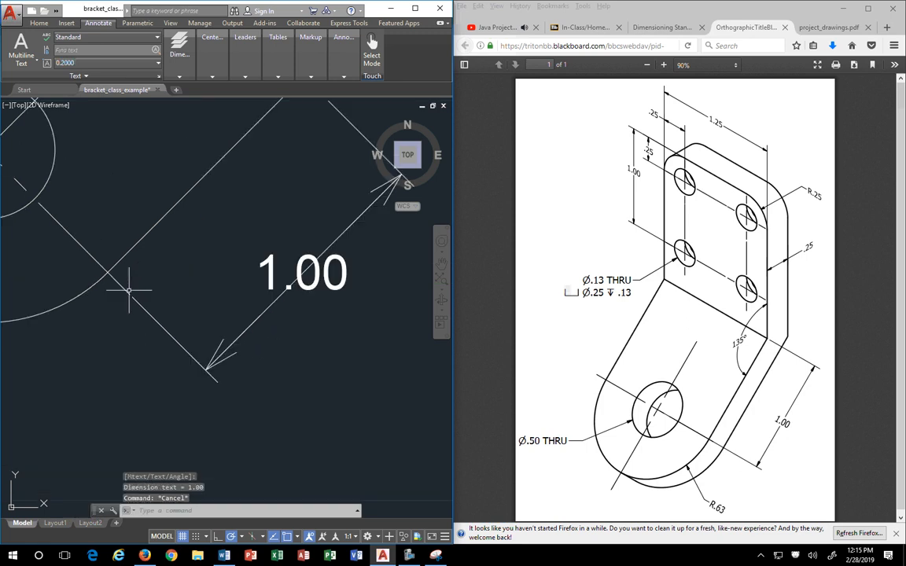
pyautogui.click(77, 237)
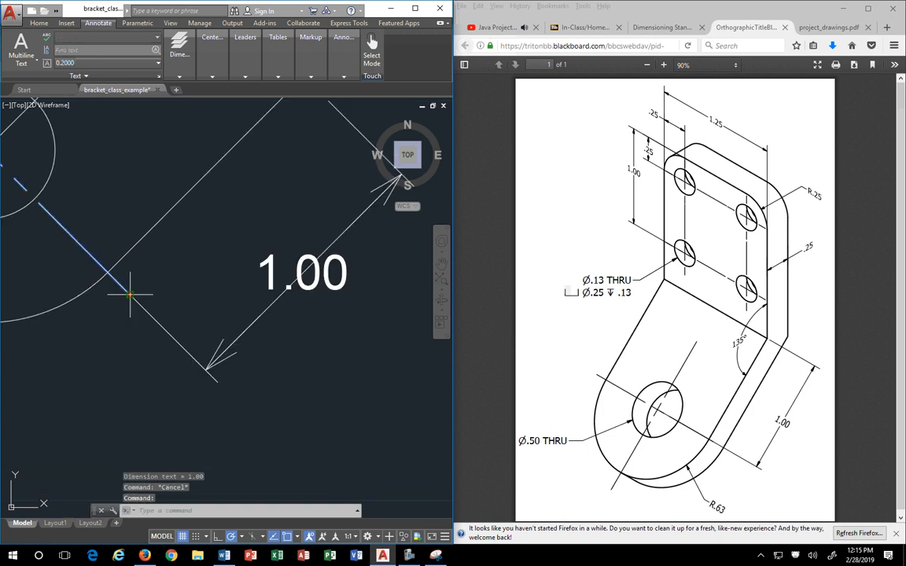
pyautogui.click(130, 295)
pyautogui.scroll(-1, 130, 307)
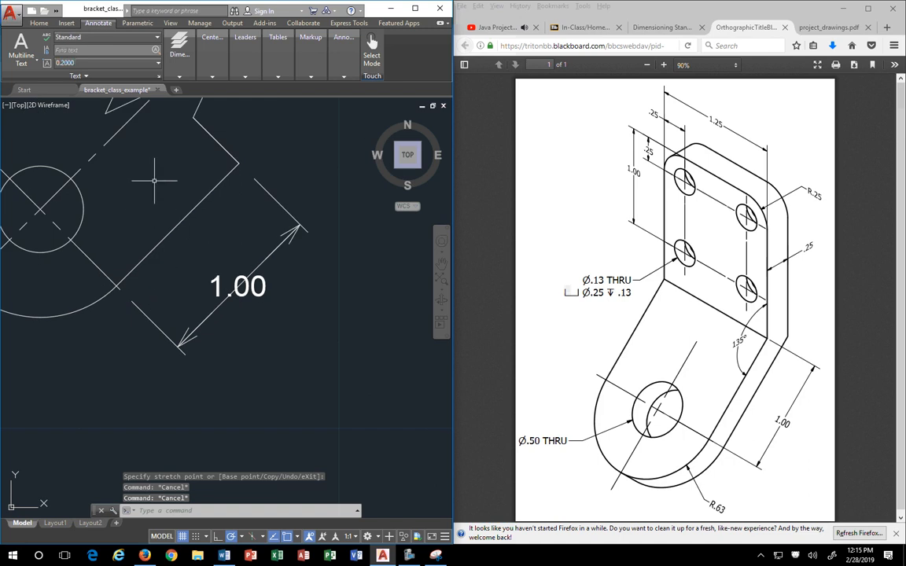
# Erase the diagonal guide line running behind the auxiliary view's aligned dimension.
pyautogui.click(250, 288)
pyautogui.press('Delete')
pyautogui.scroll(-4, 236, 315)
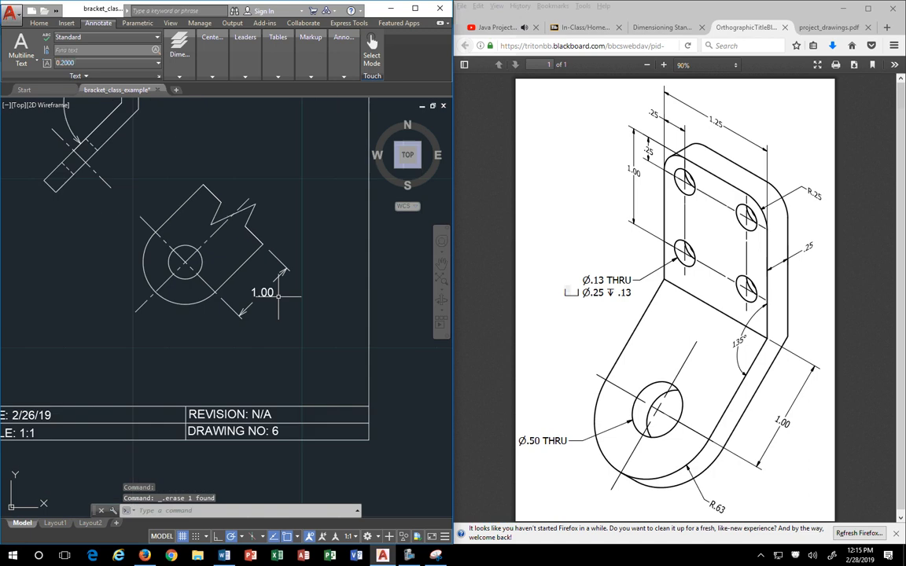
# Add a radius dimension to the auxiliary view's outer arc, with its text below and to the left of the outline.
pyautogui.scroll(1, 212, 323)
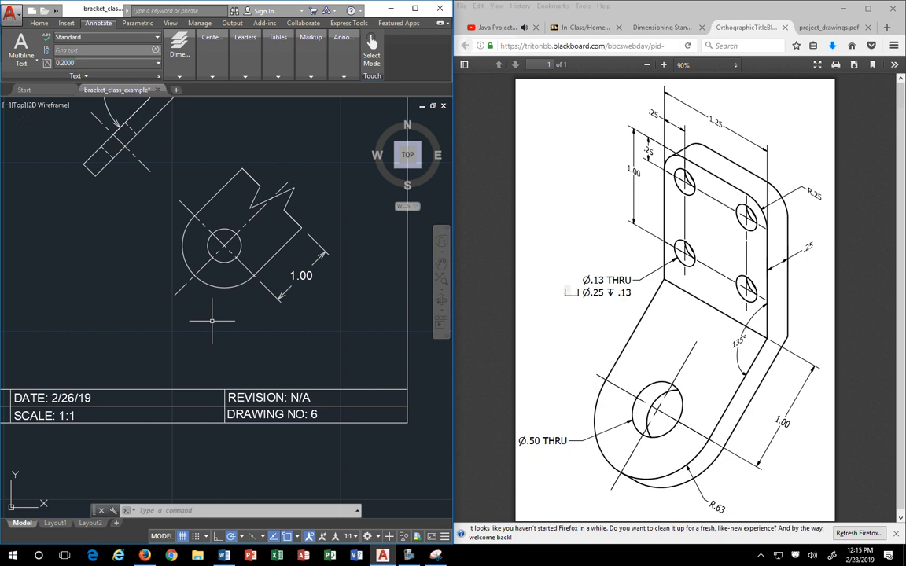
pyautogui.scroll(-2, 210, 280)
pyautogui.scroll(2, 161, 169)
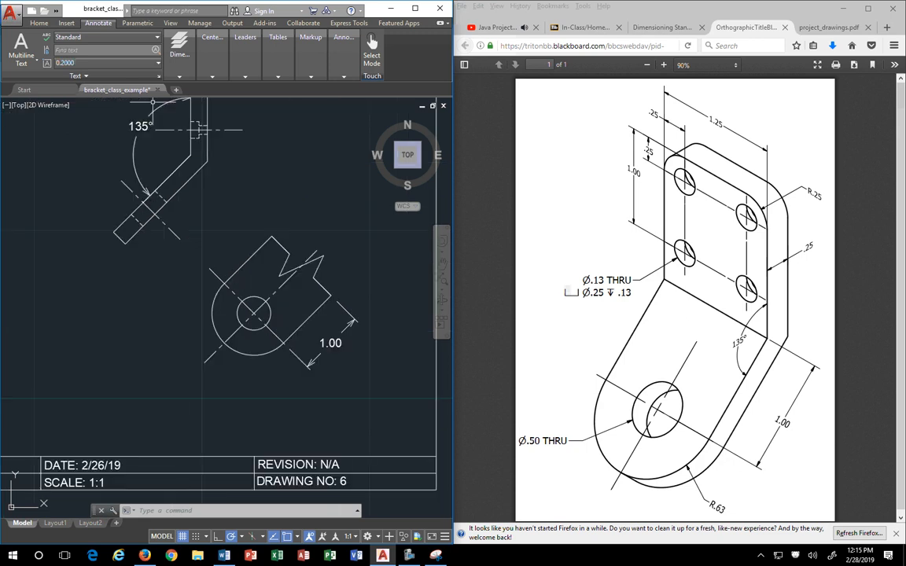
pyautogui.click(179, 76)
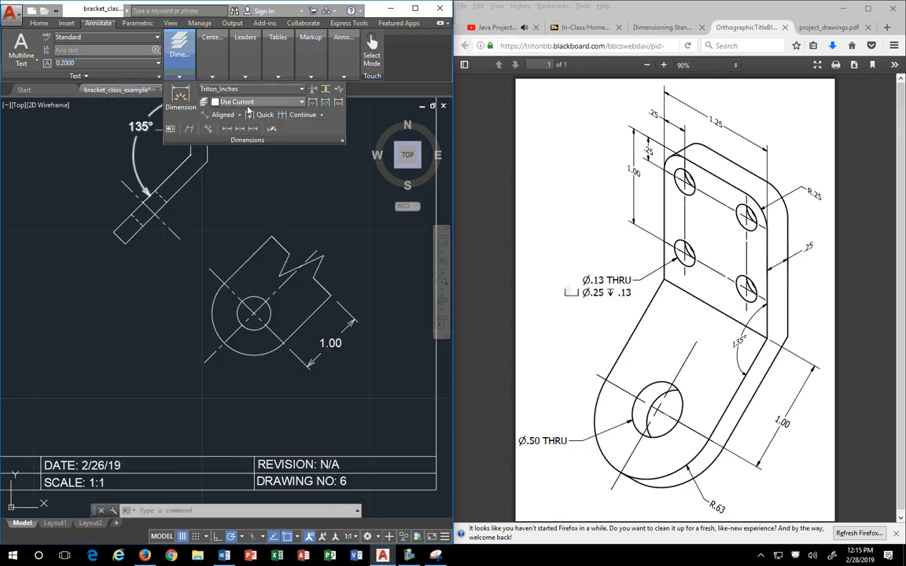
pyautogui.click(182, 97)
pyautogui.click(246, 353)
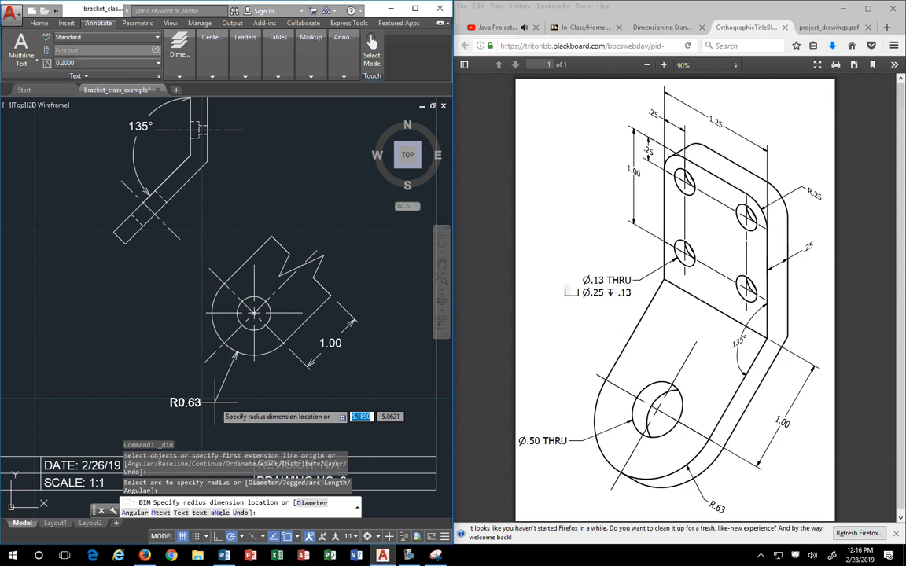
pyautogui.click(216, 392)
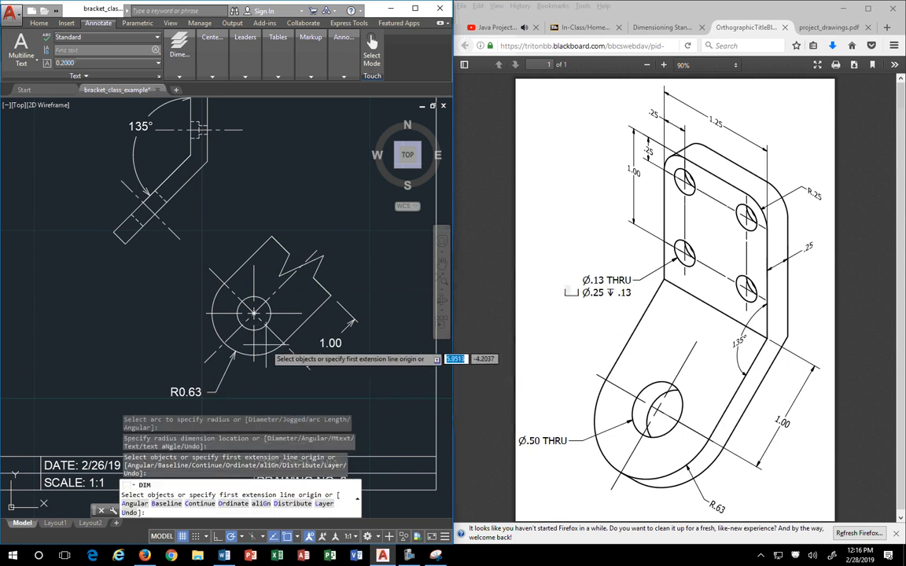
pyautogui.press('Escape')
# Modify the Triton_Inches dimension style to set its center marks to None.
pyautogui.click(334, 52)
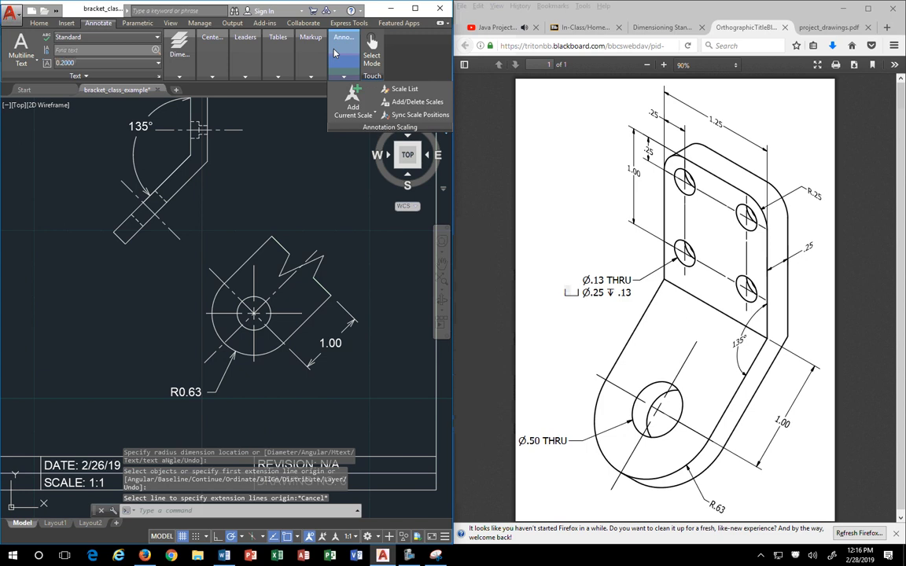
pyautogui.press('Escape')
pyautogui.press('Escape')
pyautogui.press('Escape')
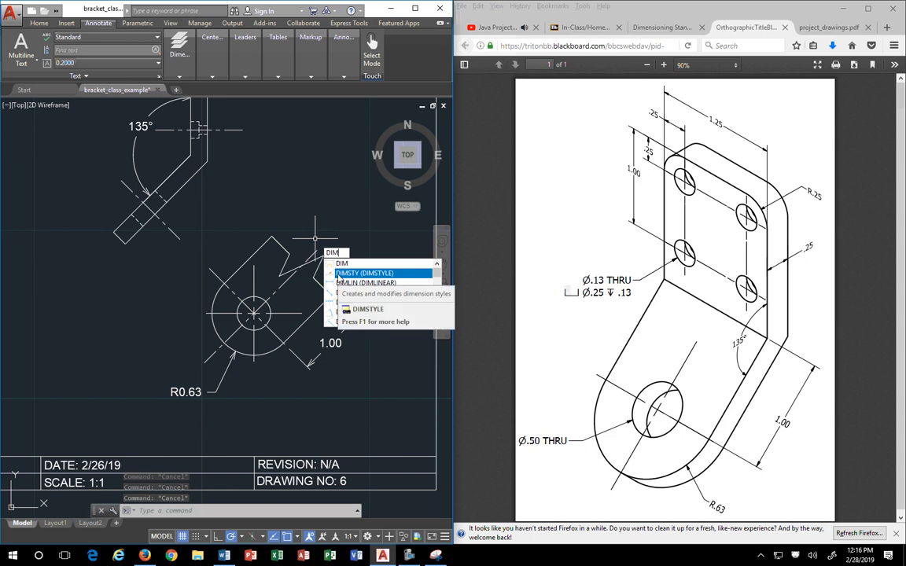
pyautogui.click(369, 273)
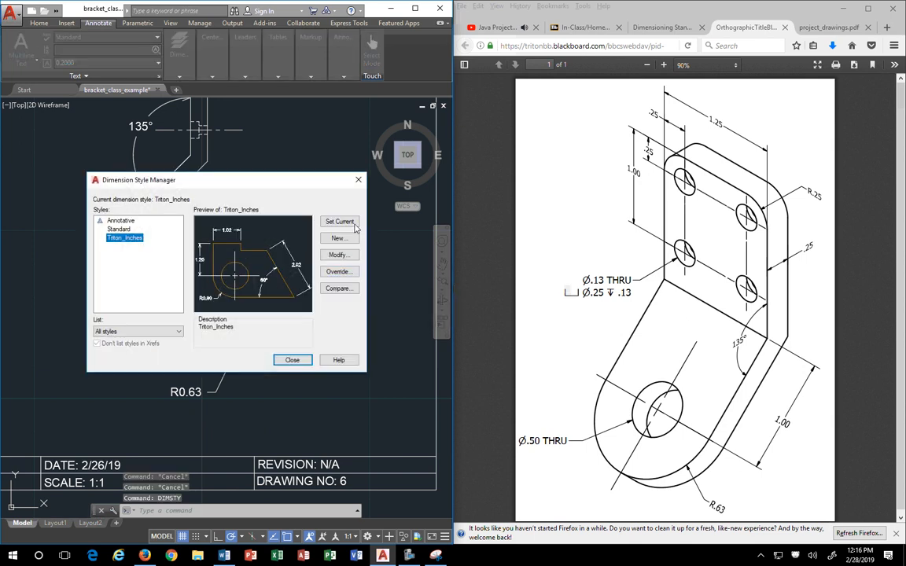
pyautogui.click(338, 256)
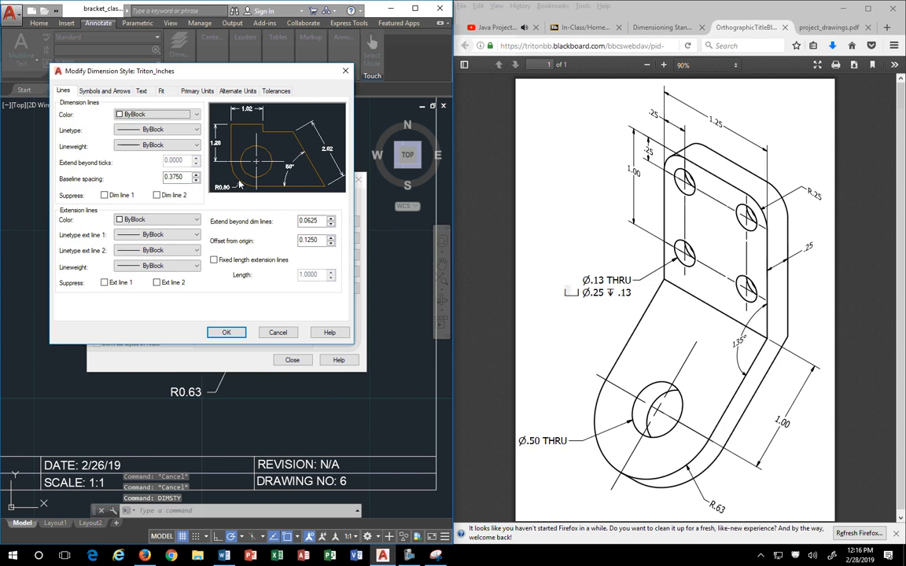
pyautogui.click(107, 91)
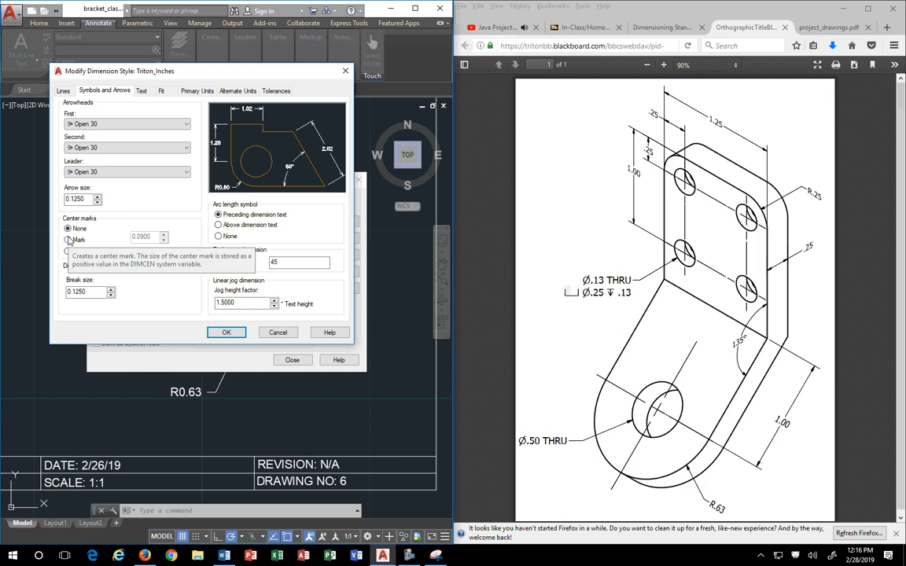
pyautogui.click(226, 333)
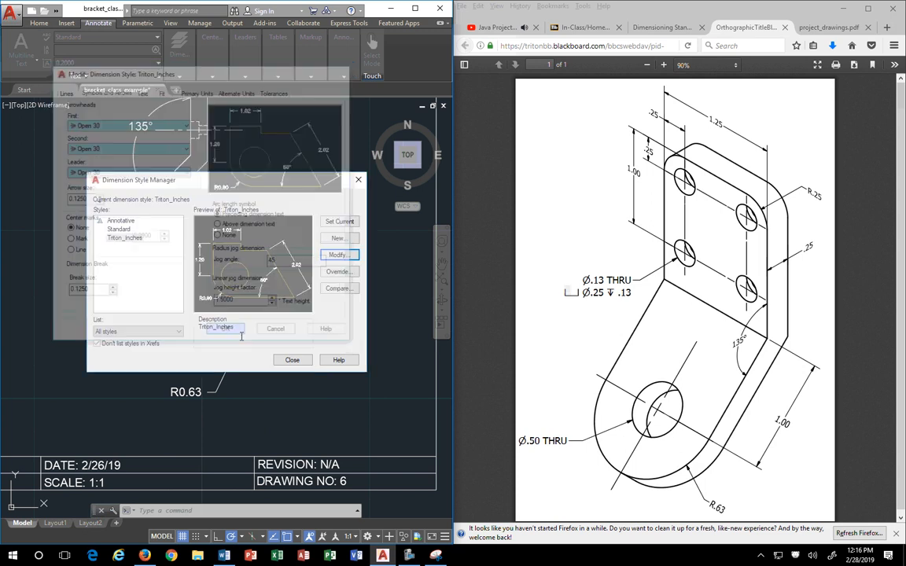
pyautogui.click(292, 360)
pyautogui.scroll(2, 260, 364)
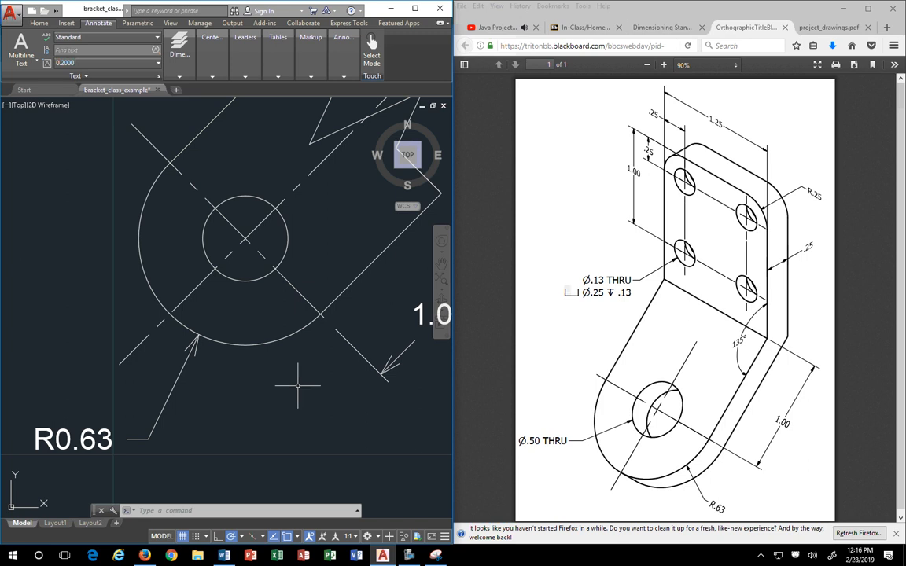
pyautogui.scroll(-3, 311, 380)
pyautogui.scroll(-2, 362, 173)
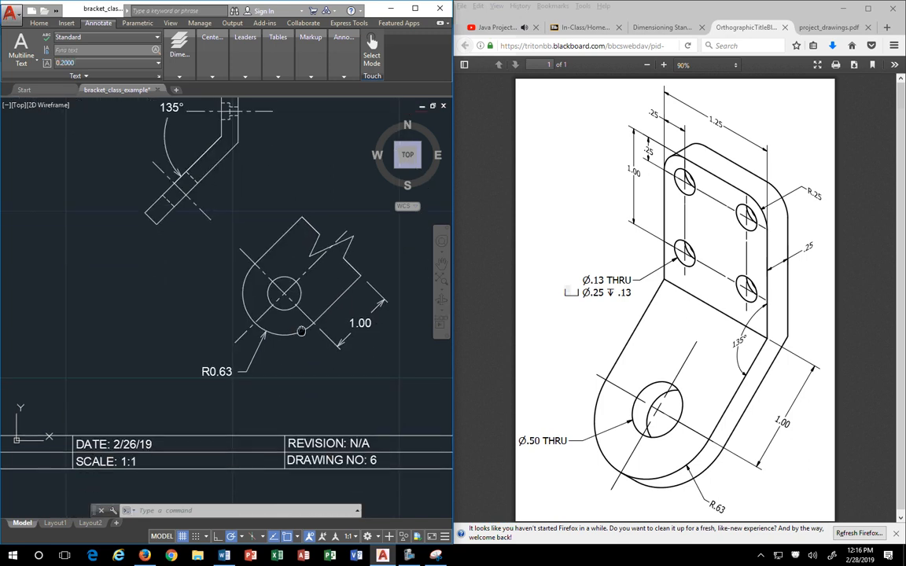
pyautogui.moveTo(164, 68)
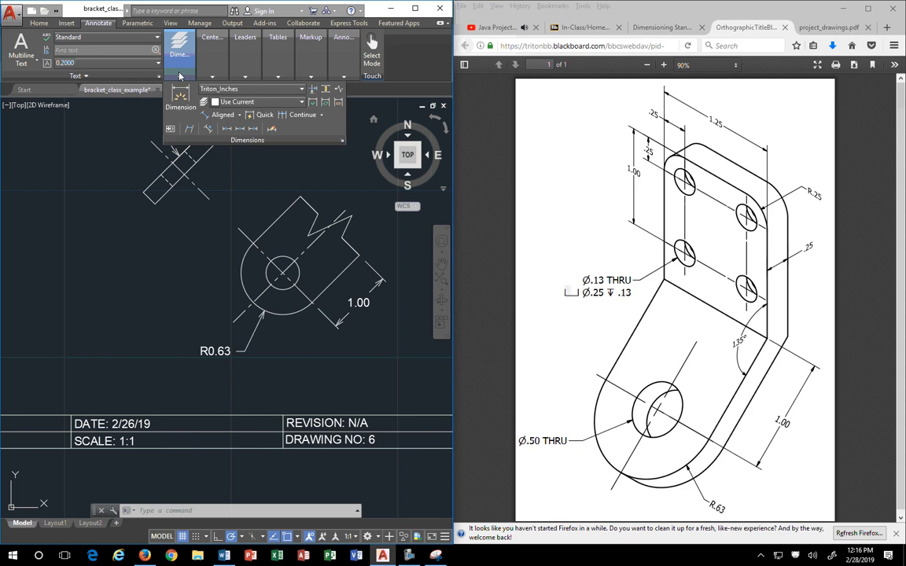
pyautogui.click(180, 96)
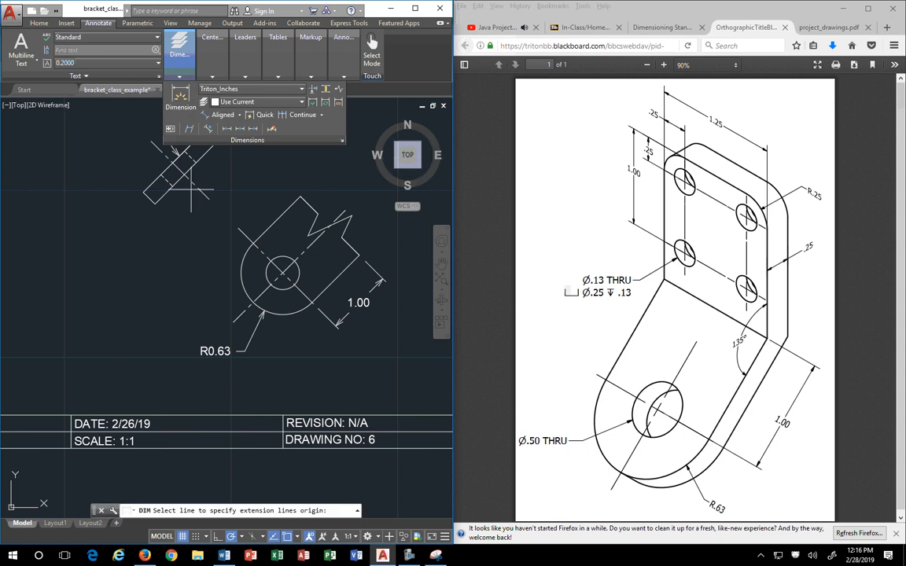
pyautogui.click(265, 275)
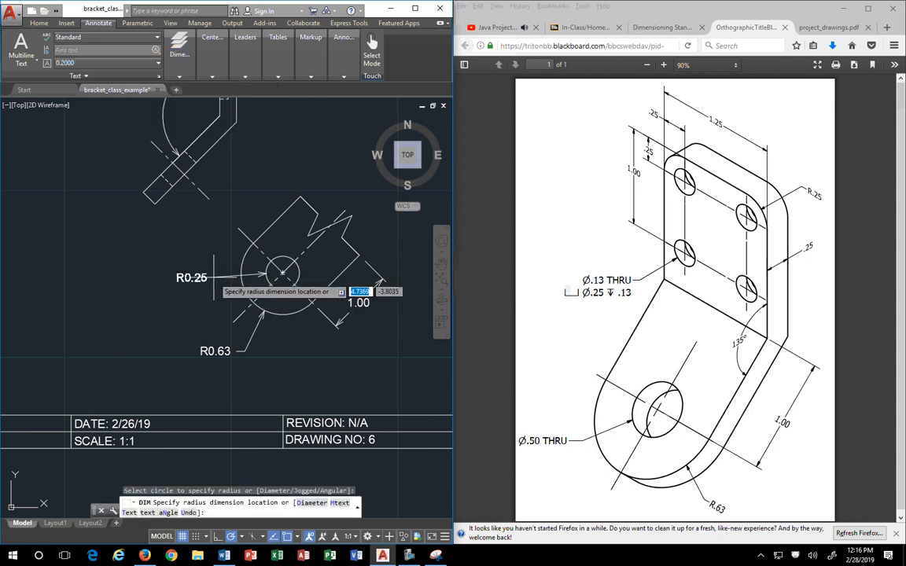
pyautogui.press('Escape')
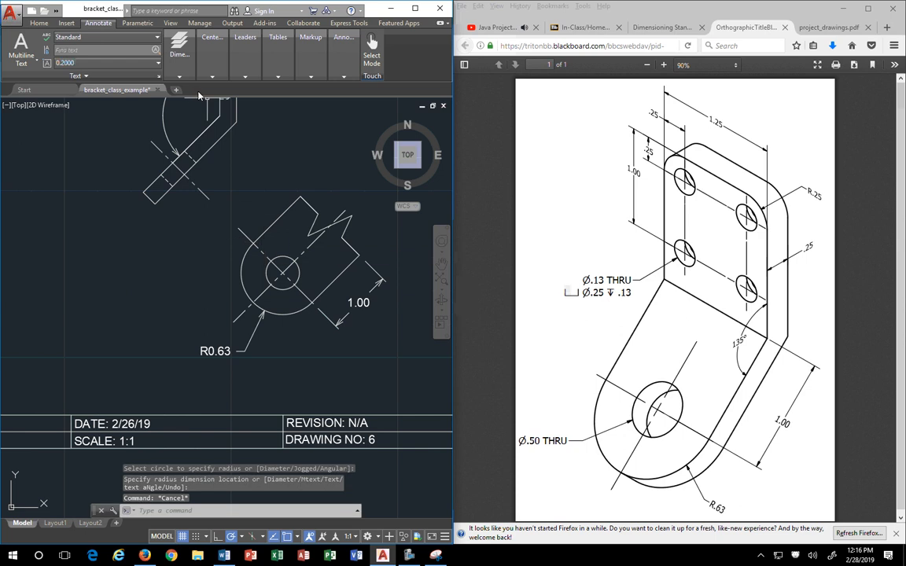
pyautogui.click(180, 75)
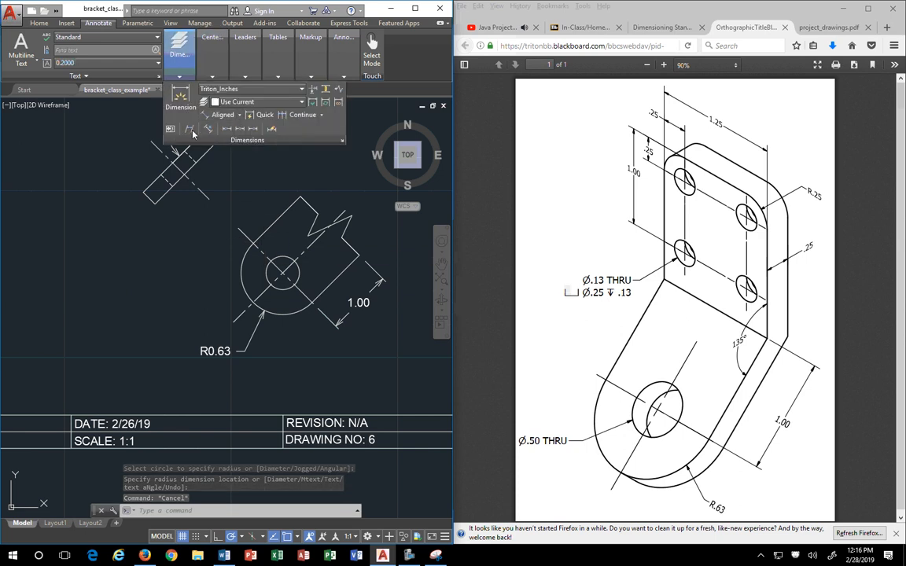
pyautogui.click(223, 114)
pyautogui.click(240, 116)
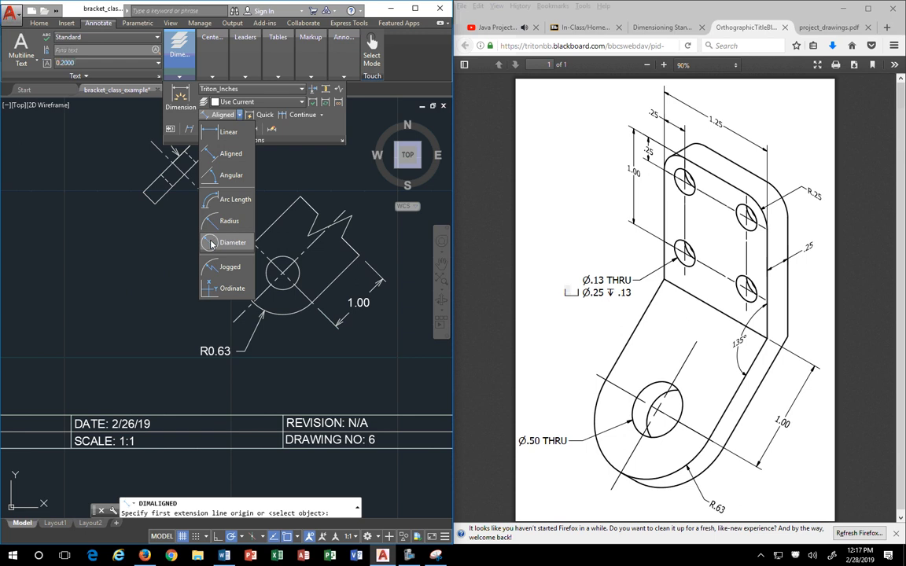
pyautogui.click(178, 100)
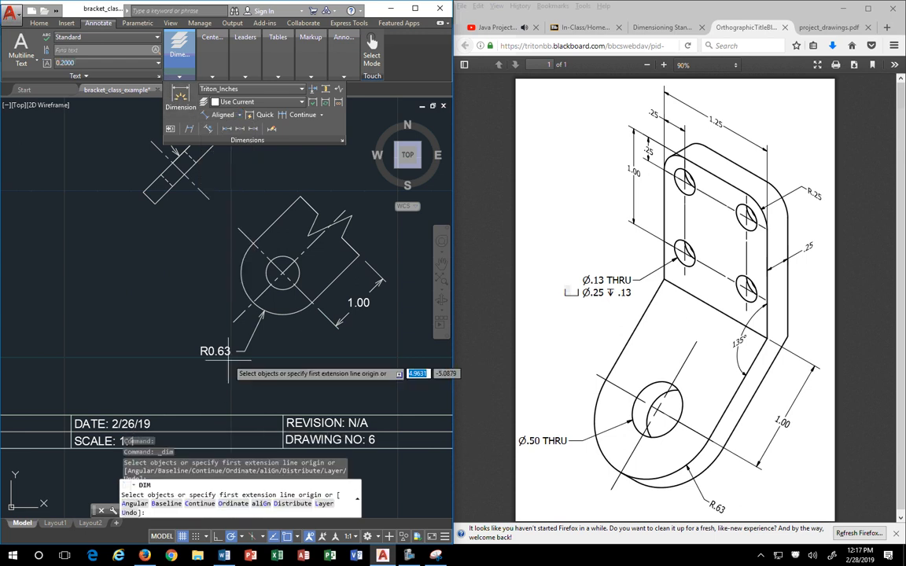
pyautogui.press('Escape')
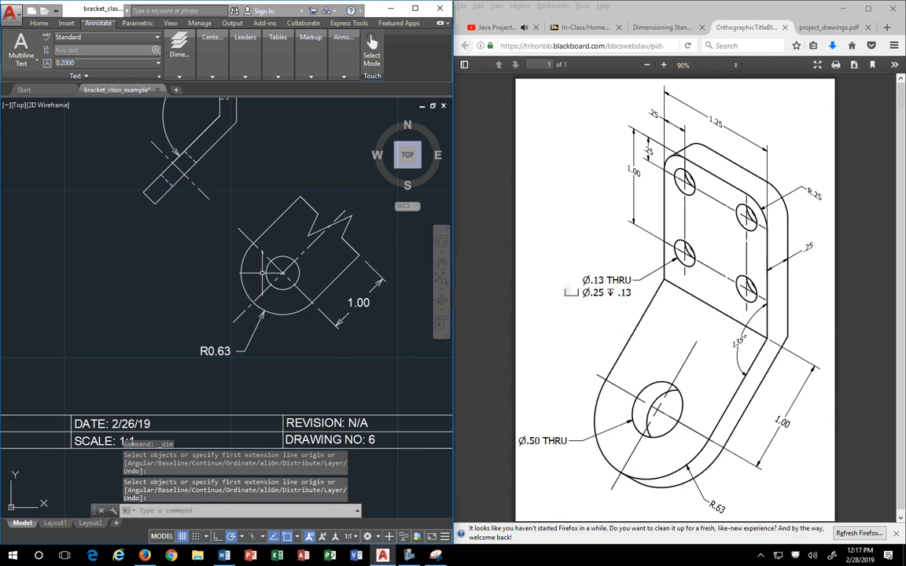
# Add a diameter dimension to the auxiliary view's hole, with its text outside the outline, above the outer arc's radius dimension.
pyautogui.press('Return')
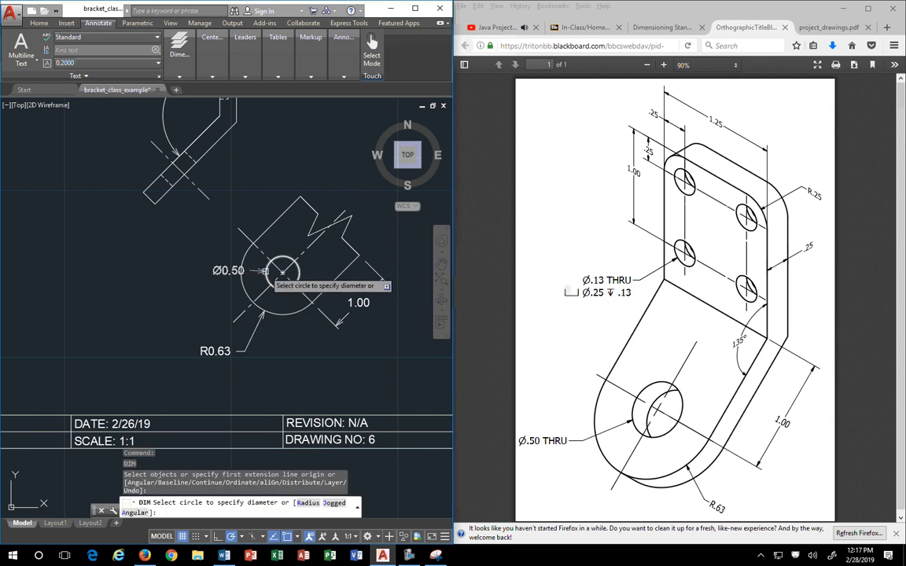
pyautogui.click(283, 272)
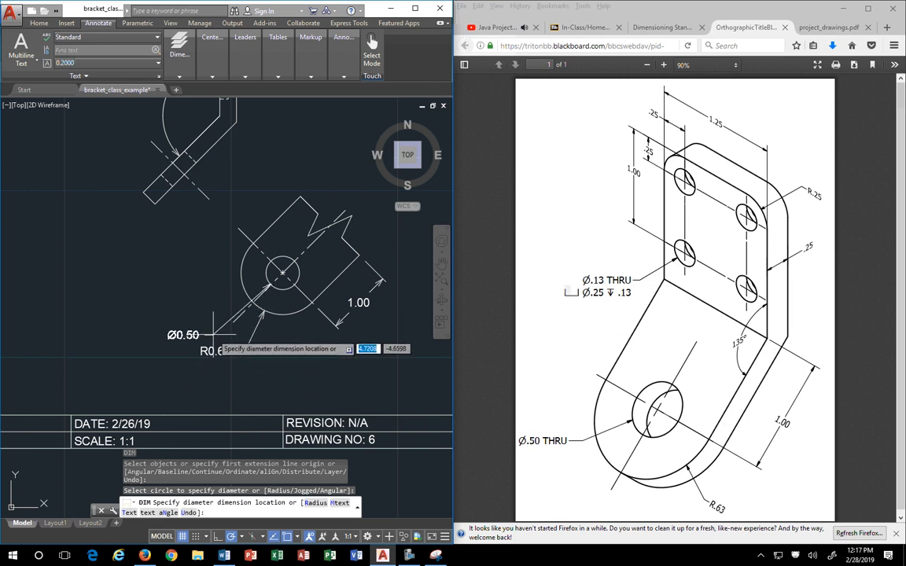
pyautogui.click(222, 302)
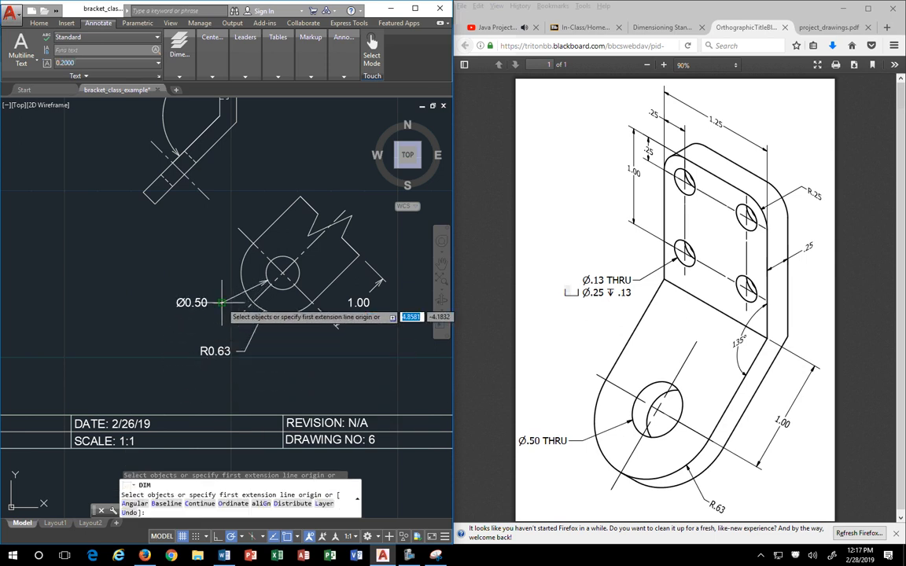
pyautogui.press('Return')
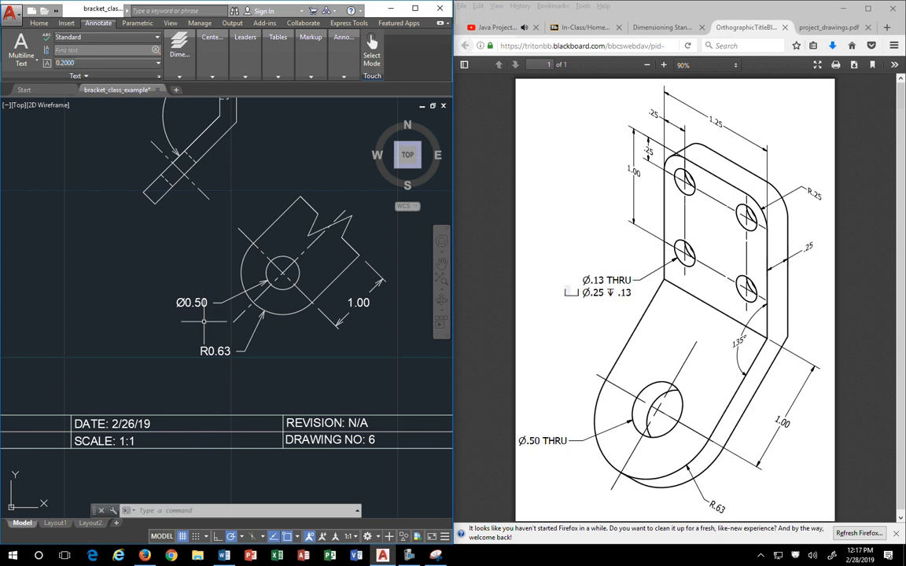
# Append THRU to the text of the auxiliary view's hole diameter dimension.
pyautogui.scroll(-2, 127, 236)
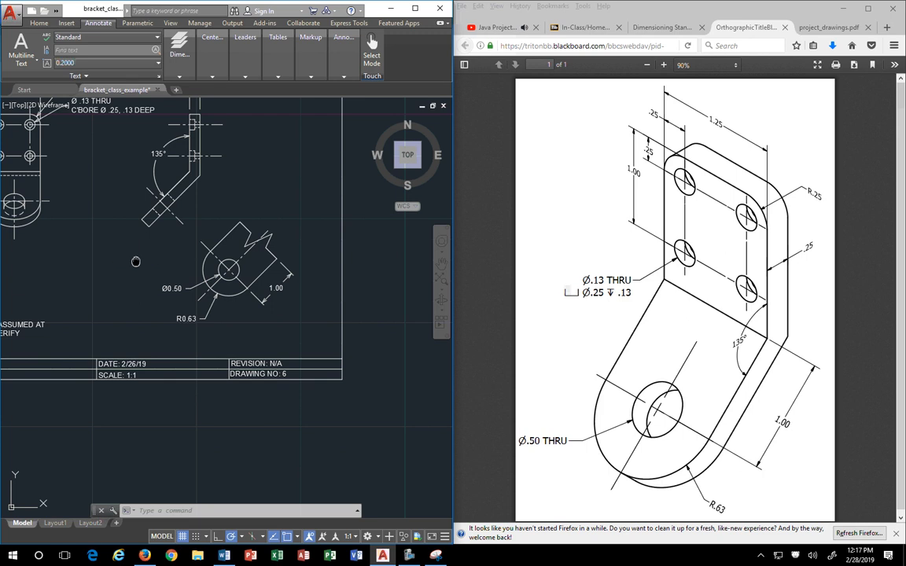
pyautogui.moveTo(136, 261); pyautogui.dragTo(154, 301, button='middle')
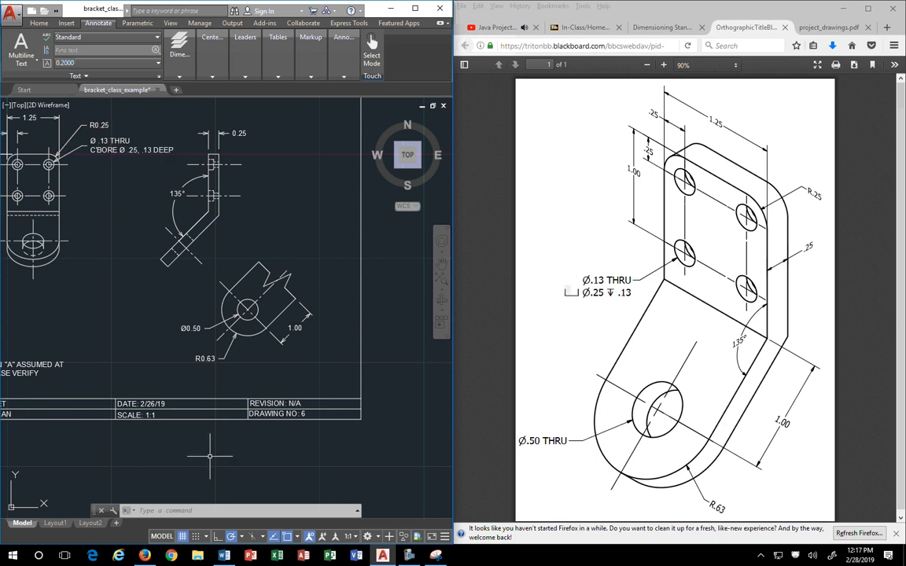
pyautogui.scroll(2, 178, 338)
pyautogui.scroll(-2, 179, 338)
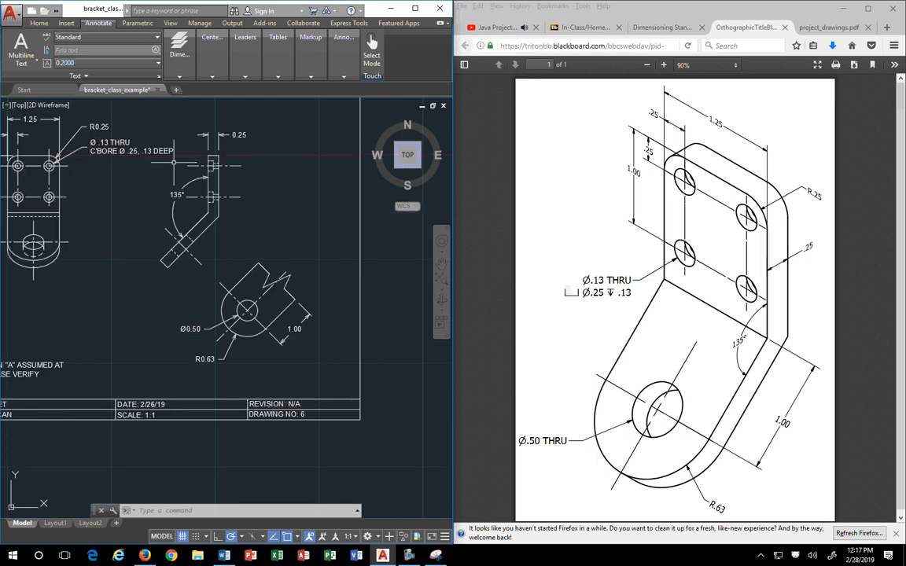
pyautogui.scroll(2, 183, 425)
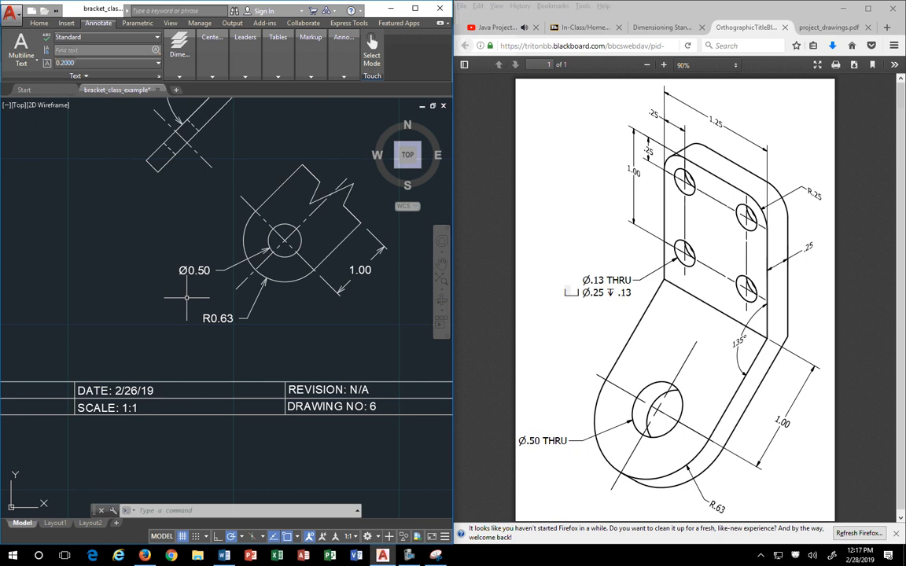
pyautogui.scroll(2, 186, 297)
pyautogui.doubleClick(216, 269)
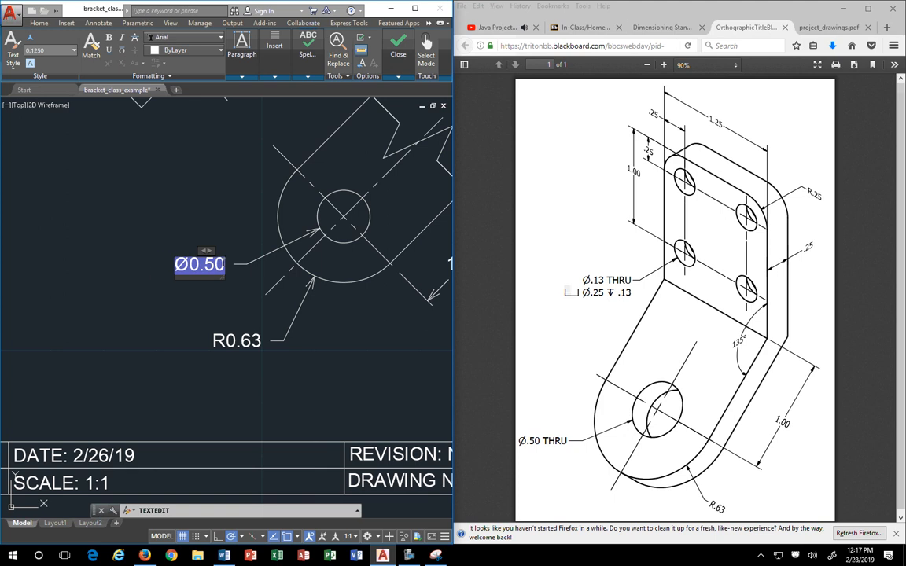
pyautogui.write('THRU')
pyautogui.click(181, 302)
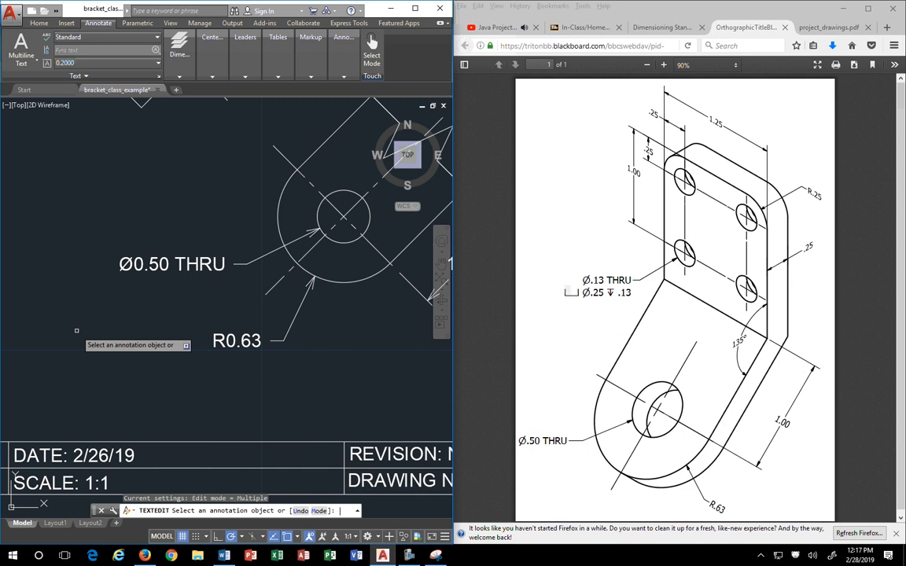
pyautogui.press('Escape')
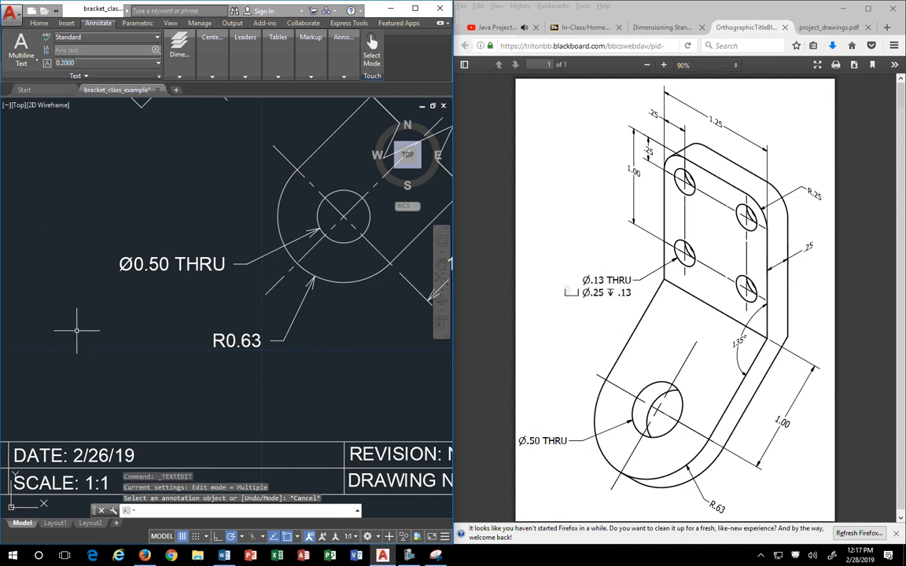
# Maximize the drawing window so it fills the whole screen instead of sharing it with the reference PDF.
pyautogui.scroll(-2, 228, 262)
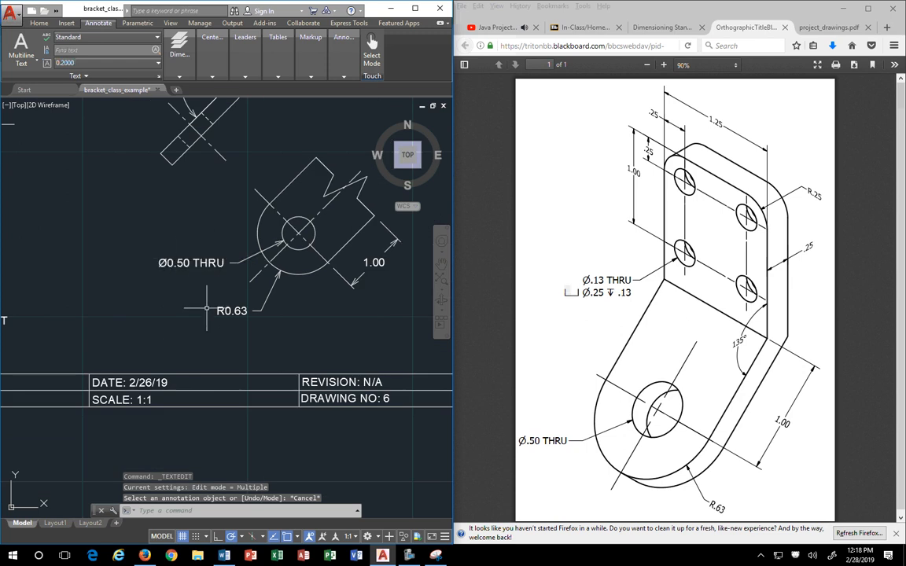
pyautogui.scroll(-2, 206, 302)
pyautogui.moveTo(166, 244)
pyautogui.mouseDown(button='middle')
pyautogui.moveTo(235, 285)
pyautogui.moveTo(204, 293)
pyautogui.mouseUp(button='middle')
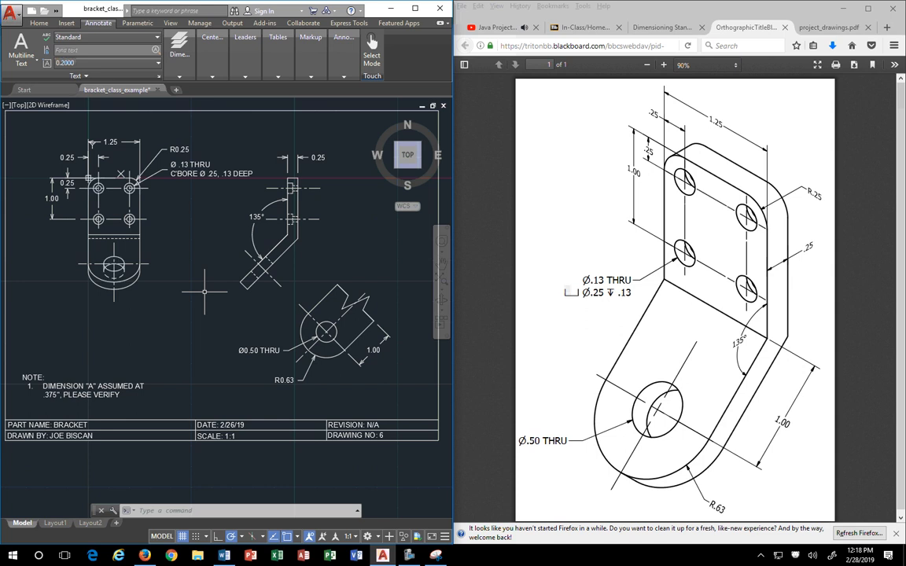
pyautogui.click(414, 8)
pyautogui.scroll(3, 532, 199)
pyautogui.scroll(-2, 549, 199)
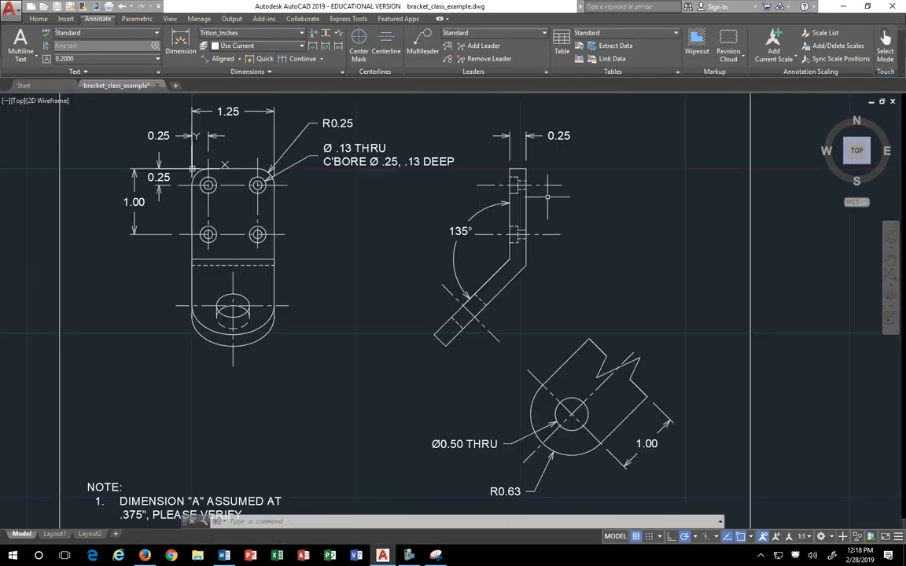
pyautogui.moveTo(565, 200); pyautogui.dragTo(481, 220, button='middle')
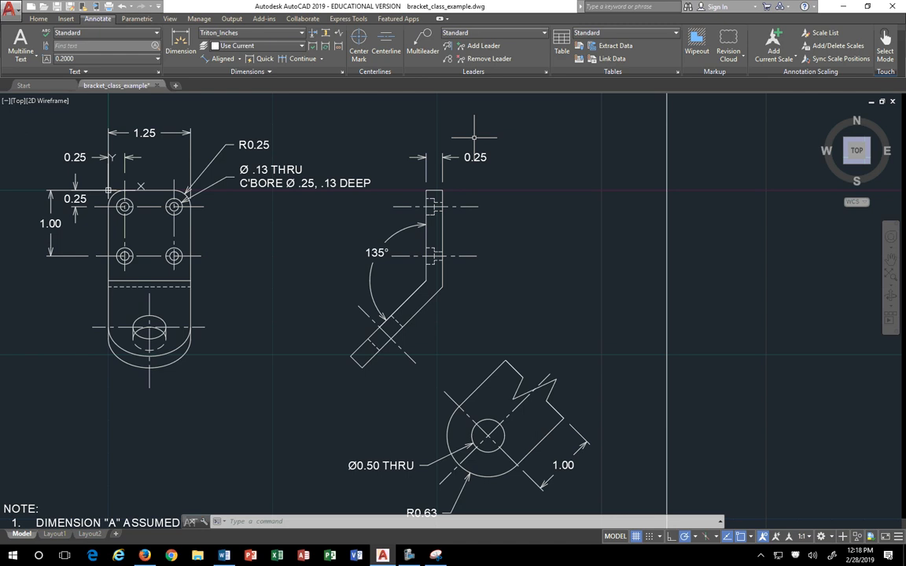
# Check the available lineweights and the Lineweight Settings for listing units and Display Lineweight, accepting them as they are.
pyautogui.click(38, 19)
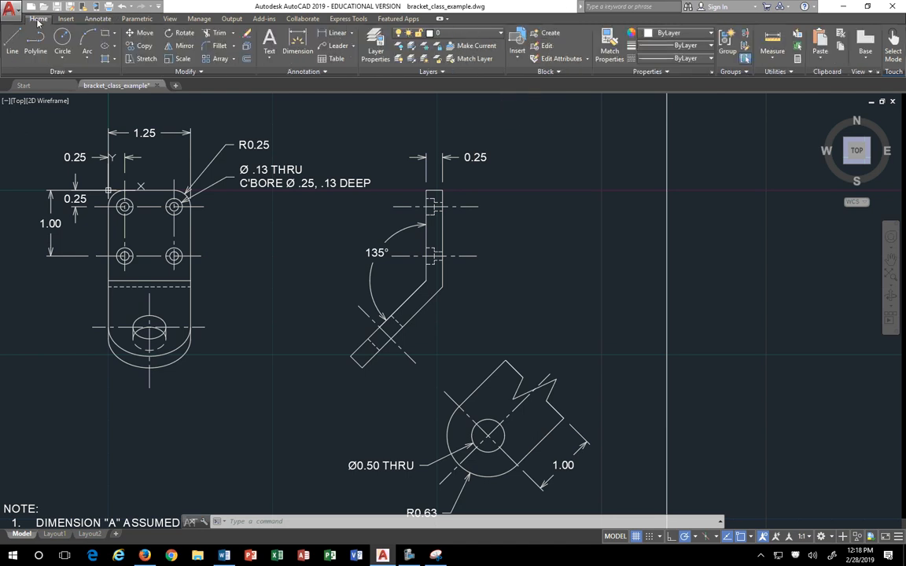
pyautogui.click(691, 46)
pyautogui.scroll(-1, 687, 161)
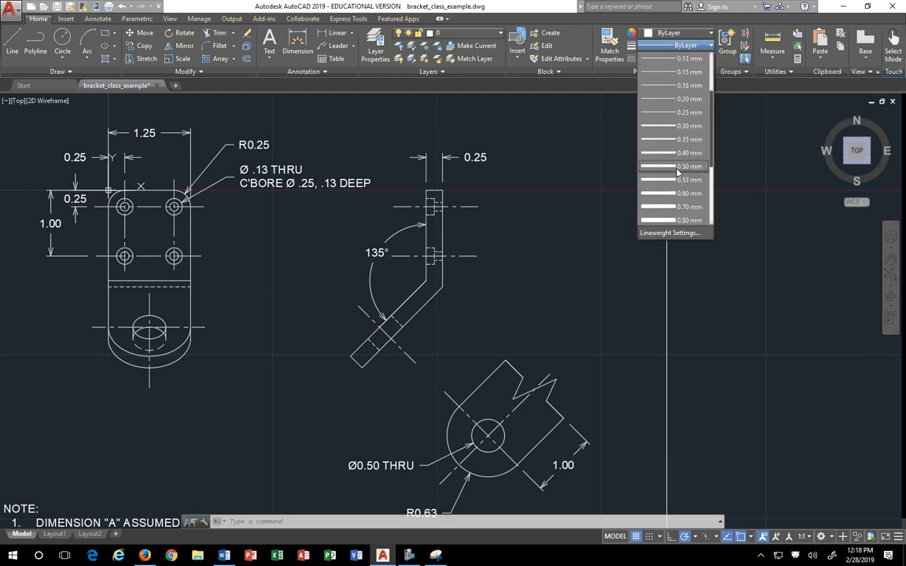
pyautogui.click(708, 48)
pyautogui.click(707, 48)
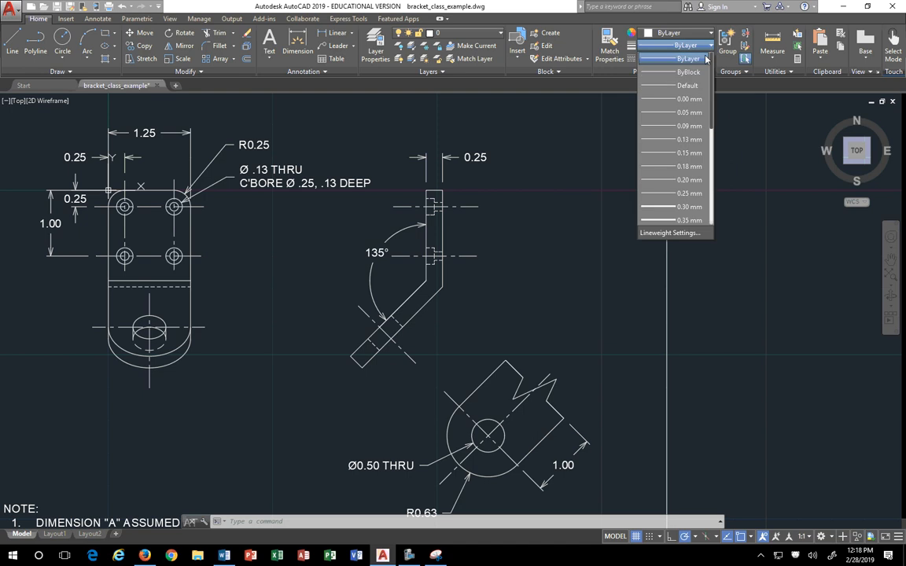
pyautogui.click(674, 236)
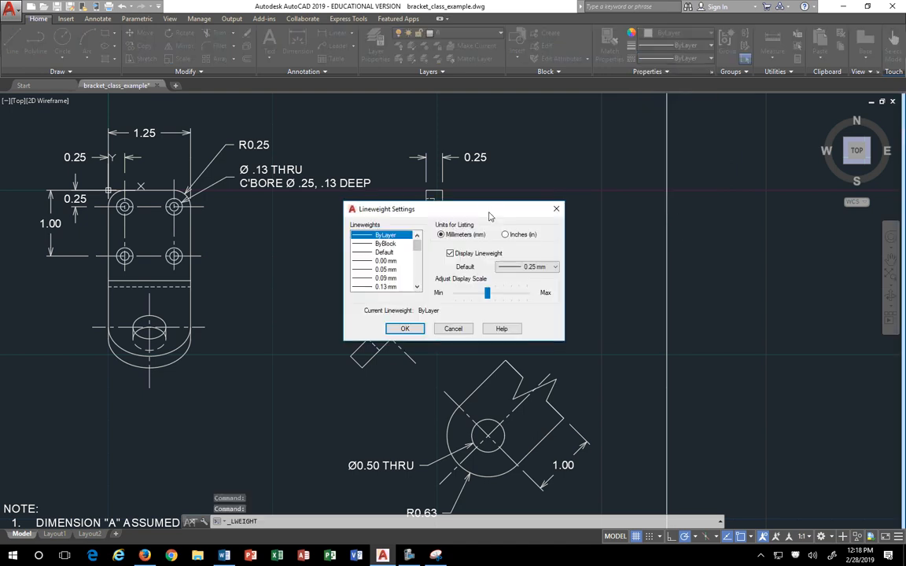
pyautogui.moveTo(511, 202); pyautogui.dragTo(563, 91)
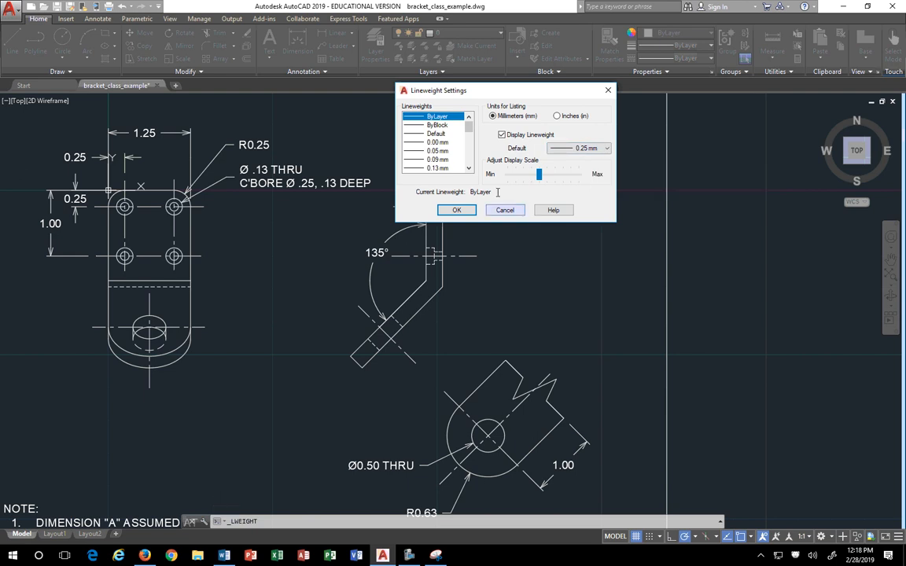
pyautogui.click(456, 210)
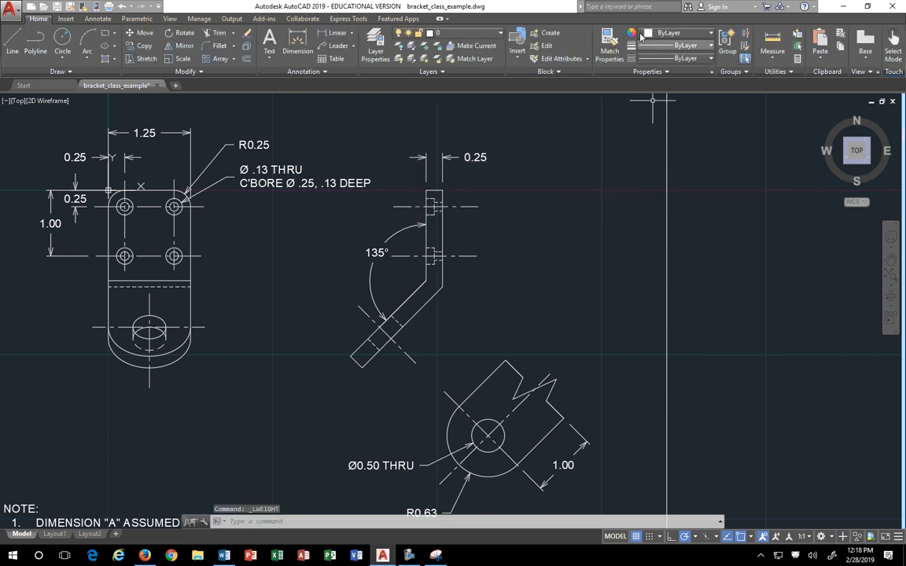
# Set the current lineweight to 0.40 mm and apply 0.40 mm to the side view's top edge.
pyautogui.click(680, 45)
pyautogui.scroll(-2, 672, 169)
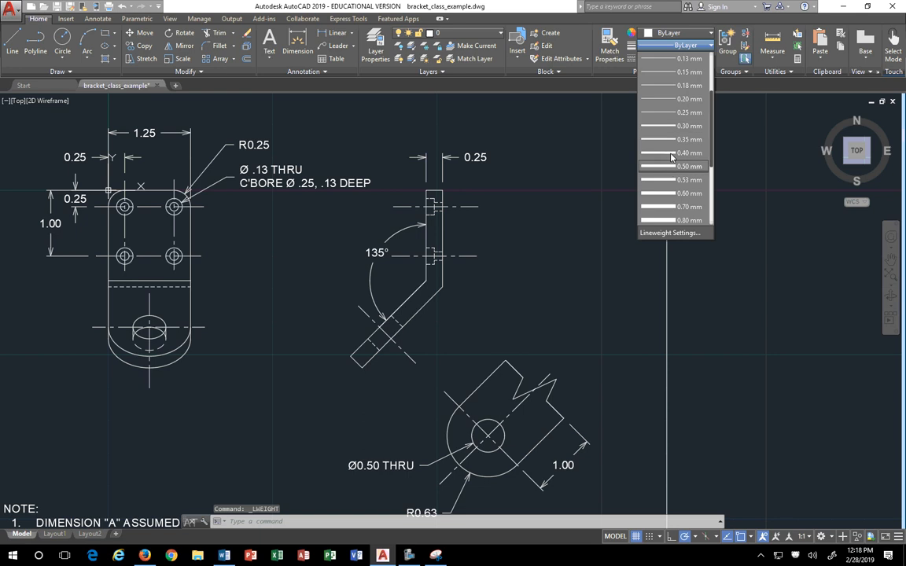
pyautogui.click(663, 156)
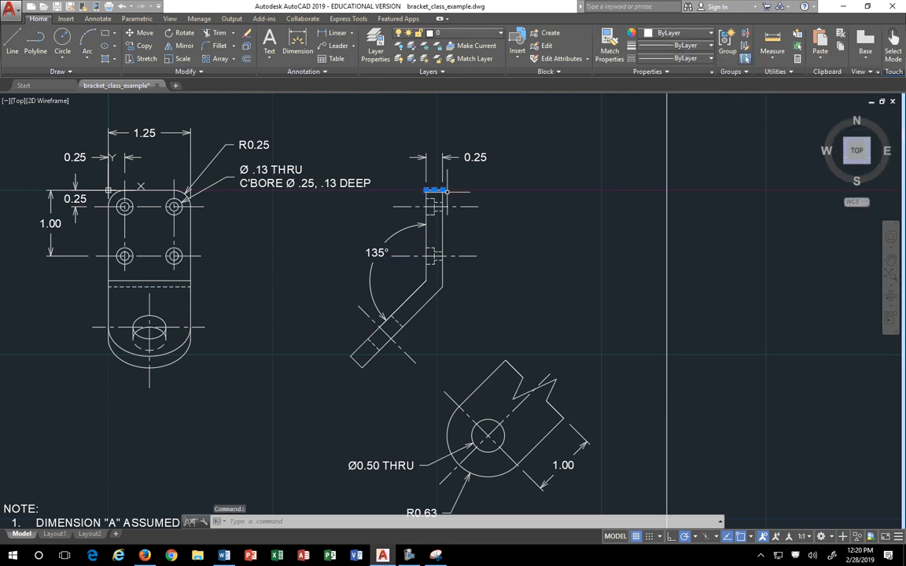
pyautogui.click(676, 45)
pyautogui.scroll(-2, 670, 173)
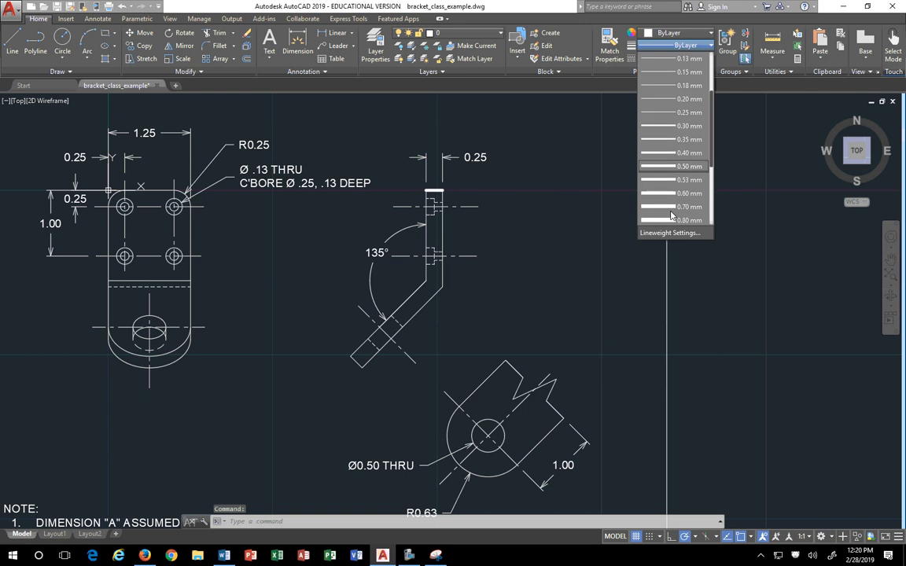
pyautogui.click(670, 152)
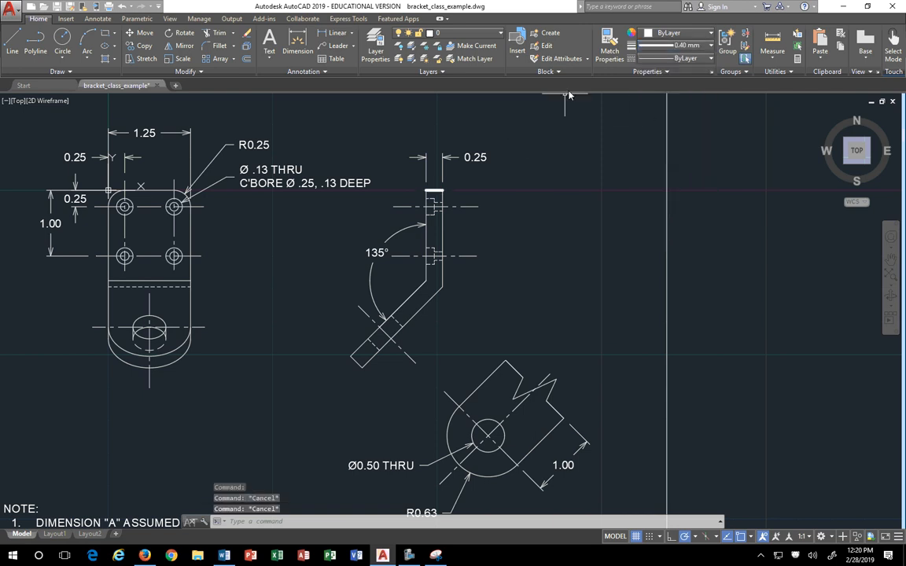
# Match the properties of the side view's thick top edge onto the remaining outline edges of the side view.
pyautogui.click(610, 51)
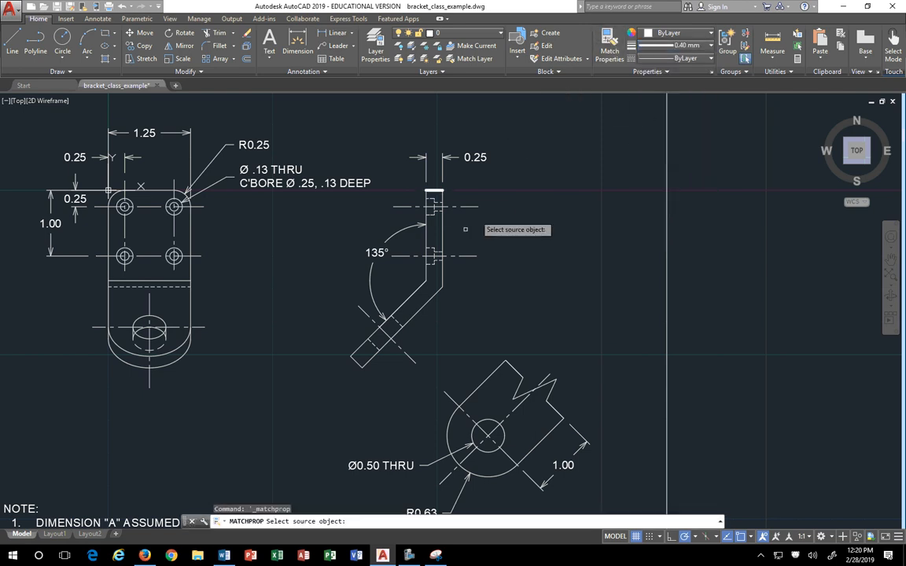
pyautogui.click(432, 192)
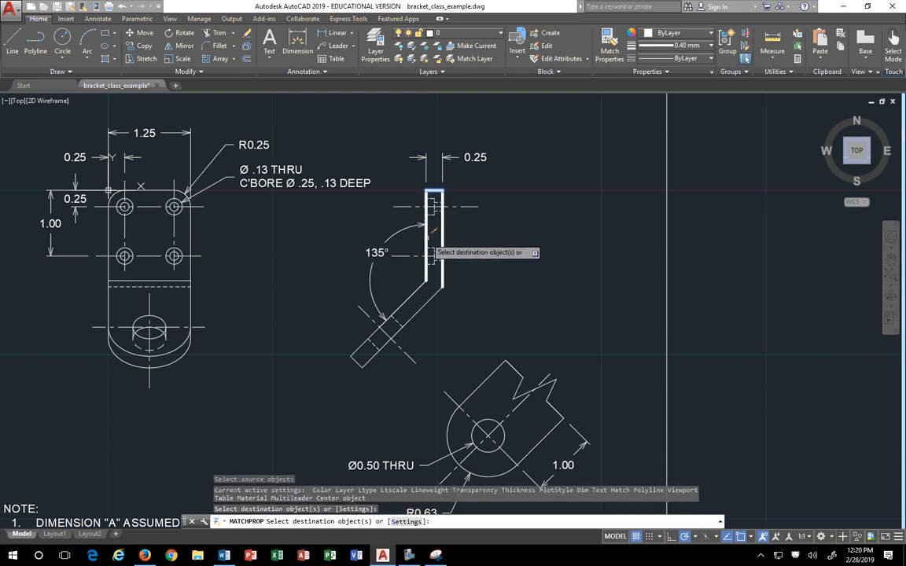
pyautogui.click(425, 245)
pyautogui.click(417, 293)
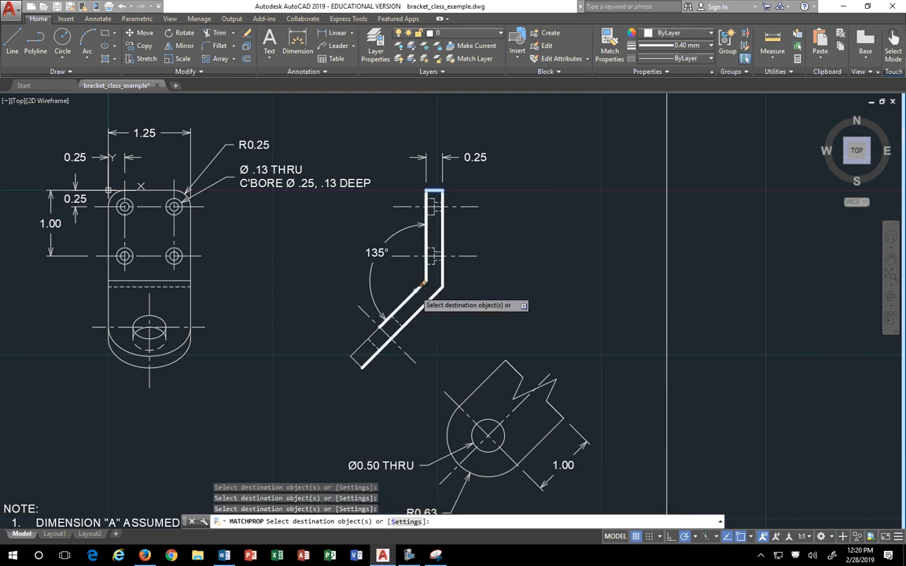
pyautogui.click(367, 341)
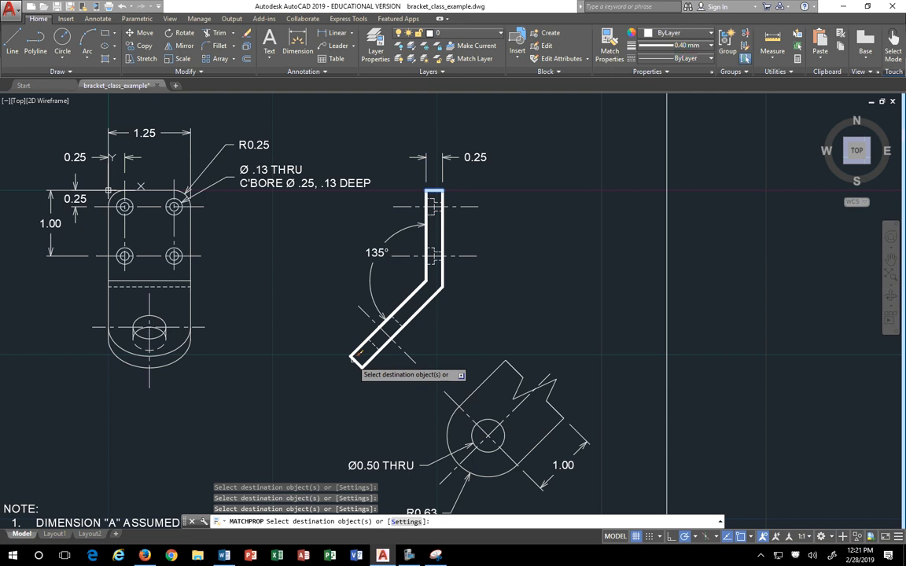
# Apply the matched 0.40 mm lineweight to the auxiliary view's two straight outline edges and its outer arc.
pyautogui.click(489, 373)
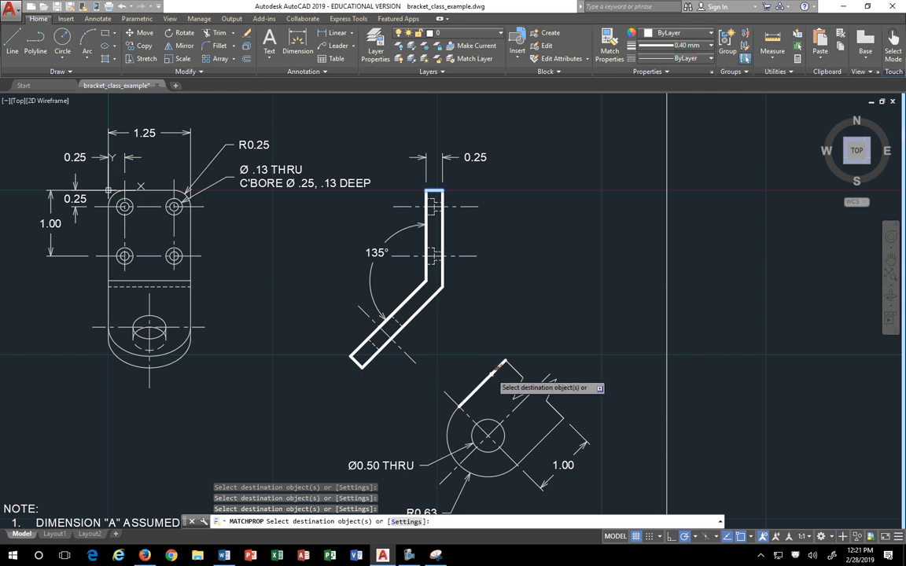
pyautogui.click(450, 425)
pyautogui.click(484, 476)
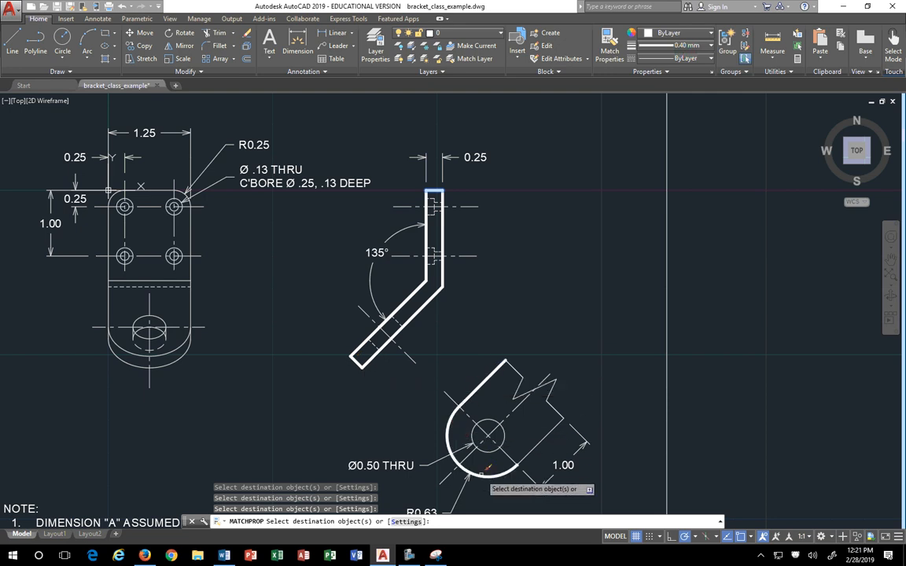
pyautogui.click(534, 448)
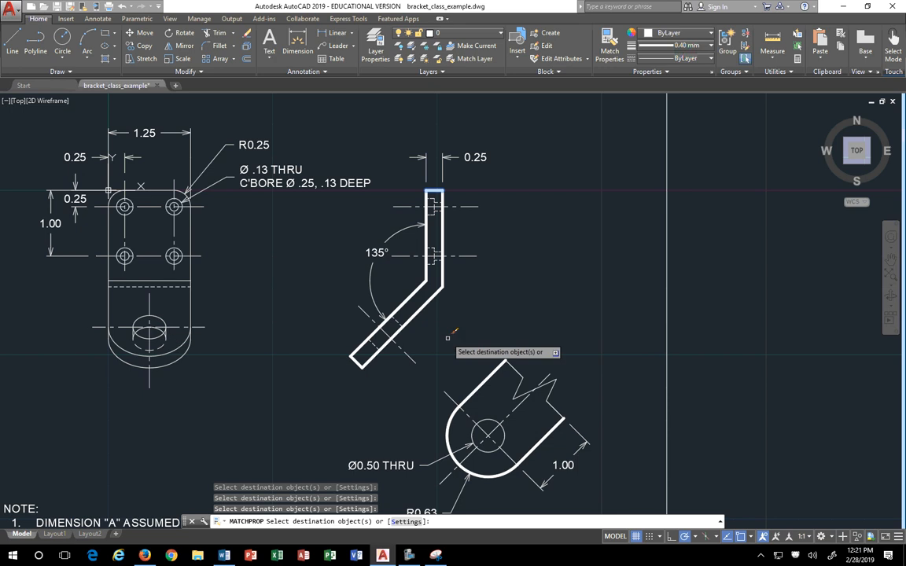
# Match the 0.40 mm lineweight onto the front view's outline: top edge, rounded corners, sides, bend line and both lower arcs.
pyautogui.click(149, 190)
pyautogui.click(114, 195)
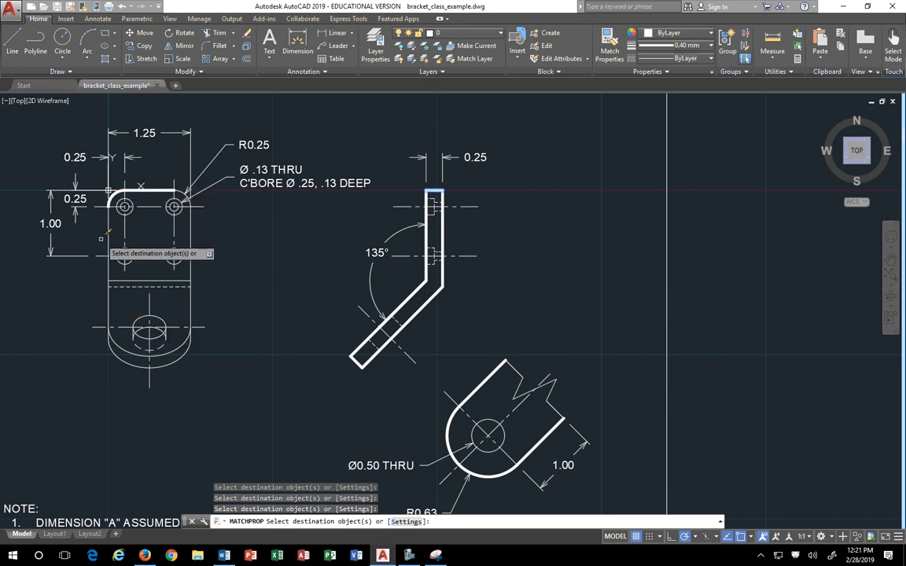
pyautogui.click(108, 213)
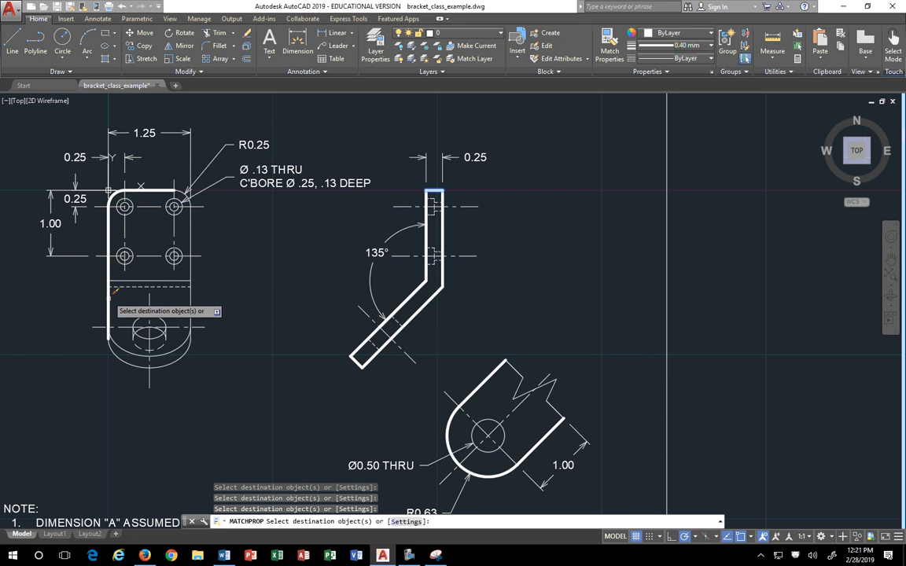
pyautogui.click(109, 322)
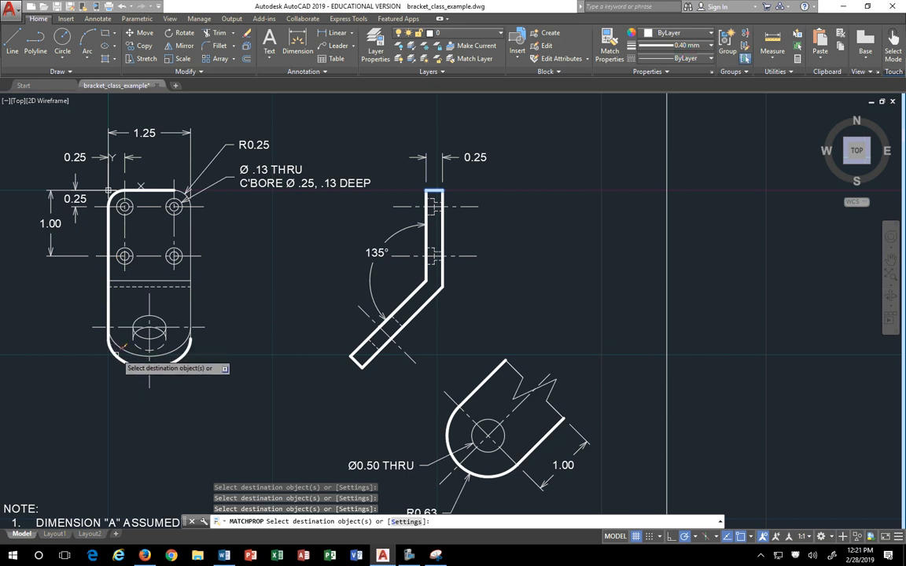
pyautogui.click(119, 350)
pyautogui.click(189, 305)
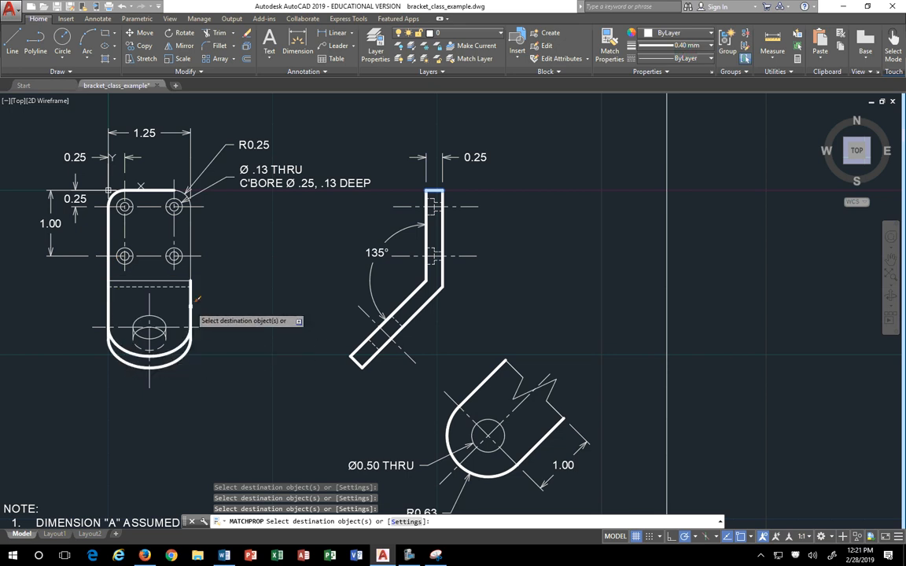
pyautogui.click(190, 235)
# Apply the matched 0.40 mm lineweight to the outer counterbore circles of the front view's four small holes.
pyautogui.click(181, 210)
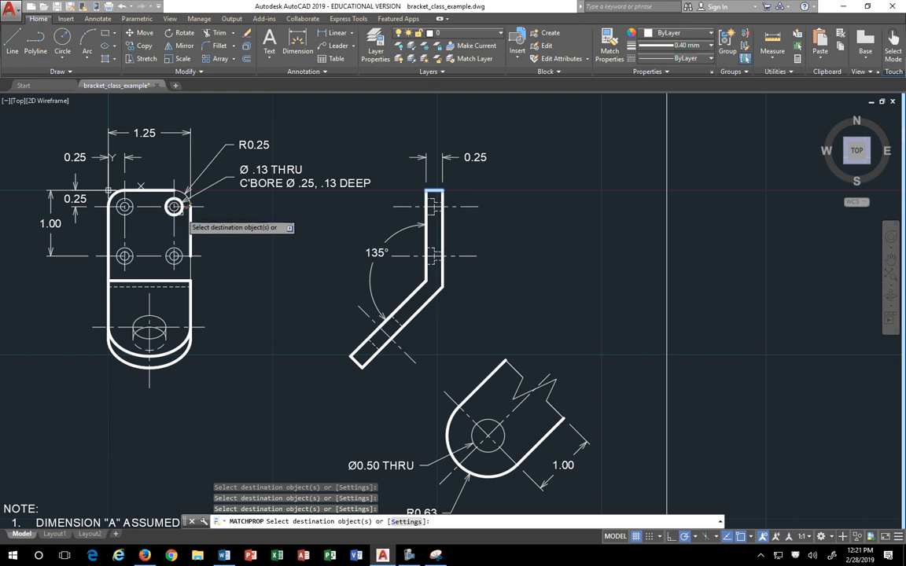
pyautogui.click(180, 251)
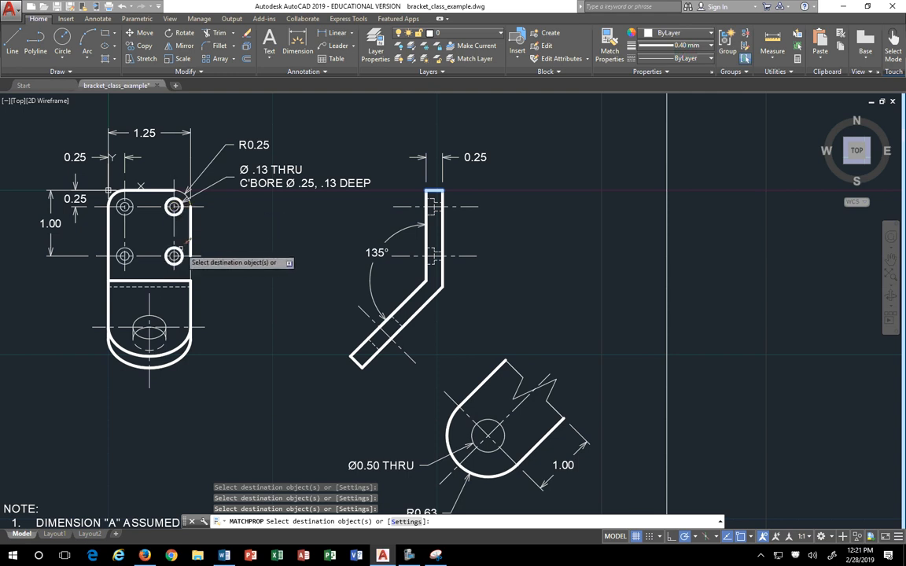
pyautogui.click(130, 251)
pyautogui.click(130, 206)
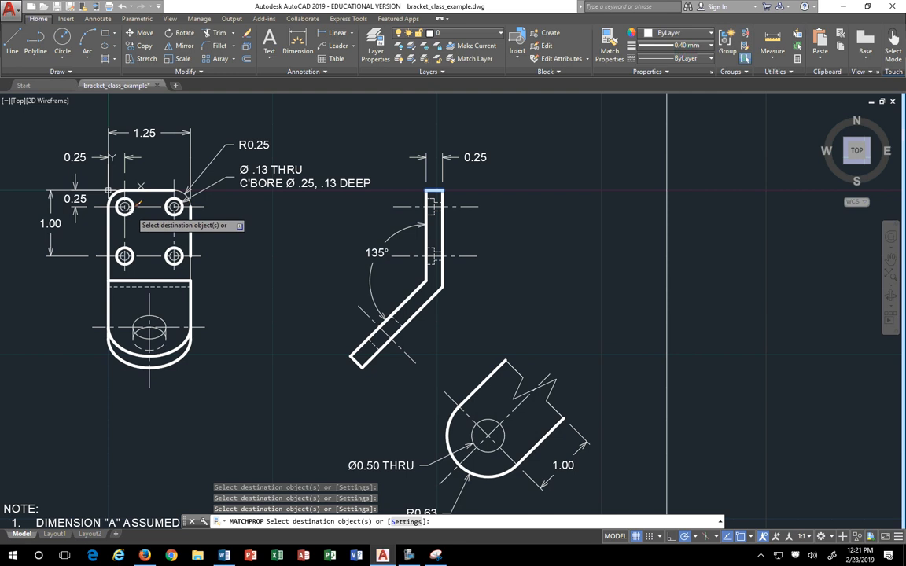
# Apply the matched 0.40 mm lineweight to the inner through-hole circles of the front view's counterbored holes.
pyautogui.scroll(2, 186, 192)
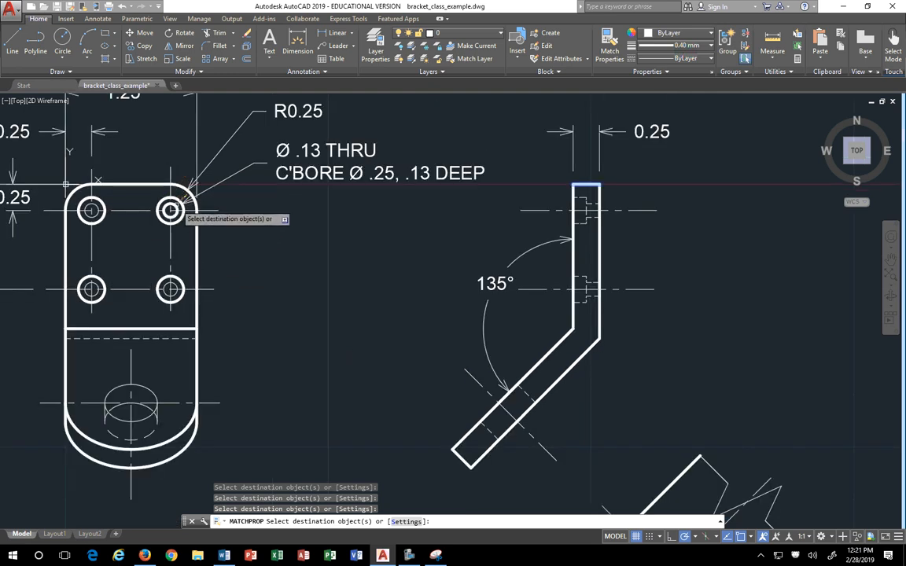
pyautogui.click(176, 206)
pyautogui.click(94, 207)
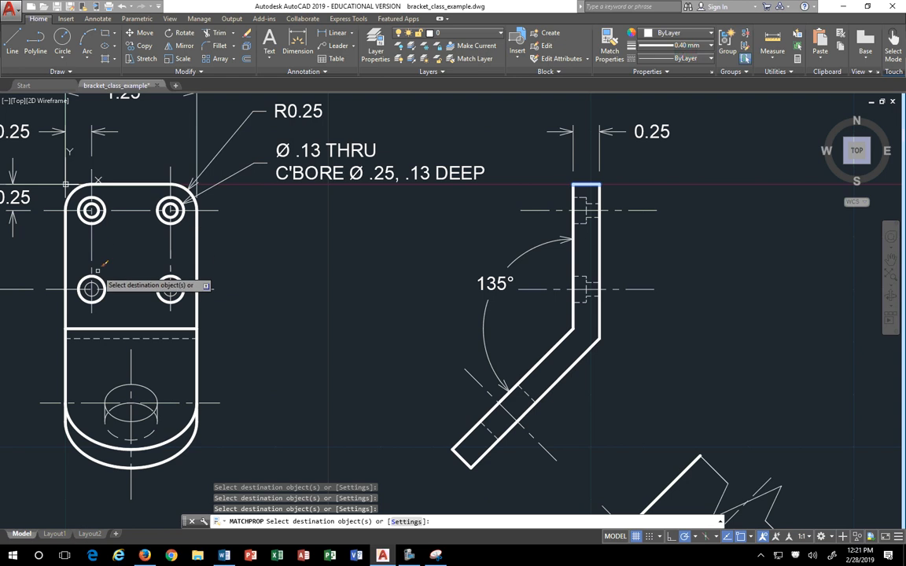
pyautogui.click(92, 284)
pyautogui.click(172, 284)
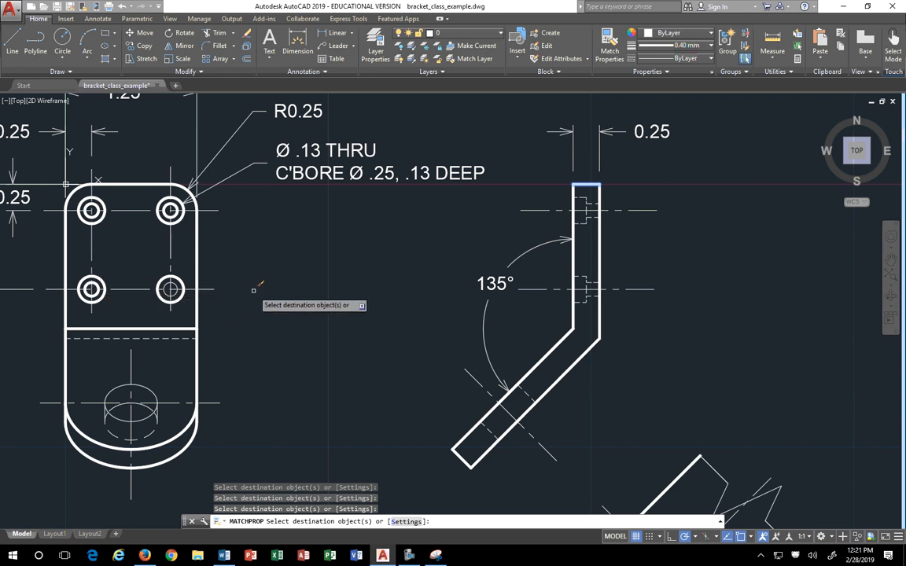
# Match the 0.40 mm lineweight onto the front view's visible elliptical hole edges, the remaining lower-right inner circle and the auxiliary view's hole.
pyautogui.scroll(-2, 254, 290)
pyautogui.moveTo(294, 316); pyautogui.dragTo(285, 259, button='middle')
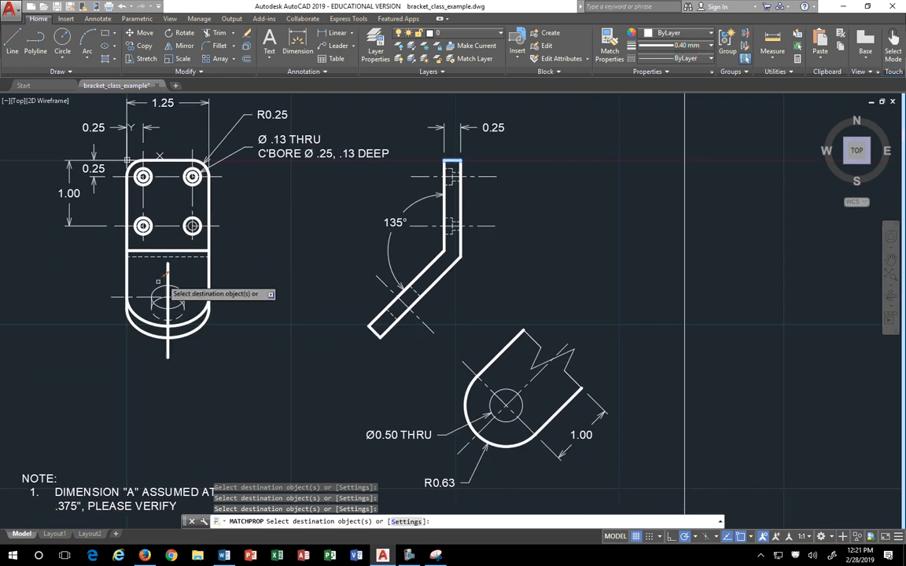
pyautogui.click(185, 292)
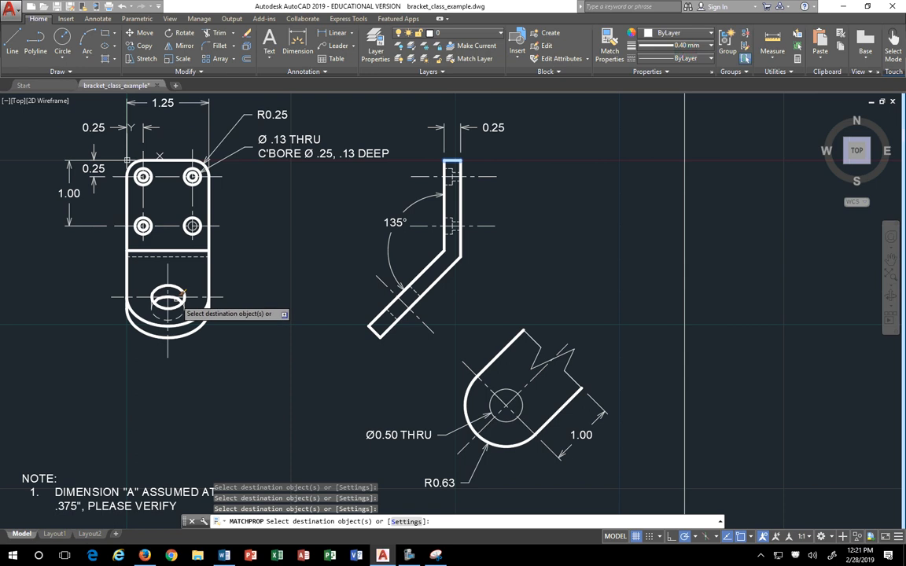
pyautogui.scroll(5, 177, 298)
pyautogui.scroll(-5, 178, 297)
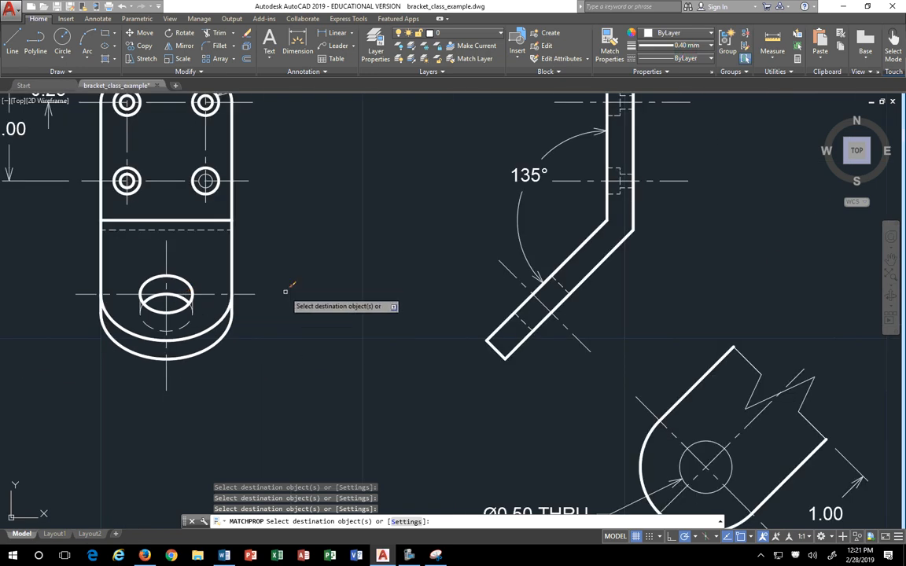
pyautogui.scroll(2, 137, 169)
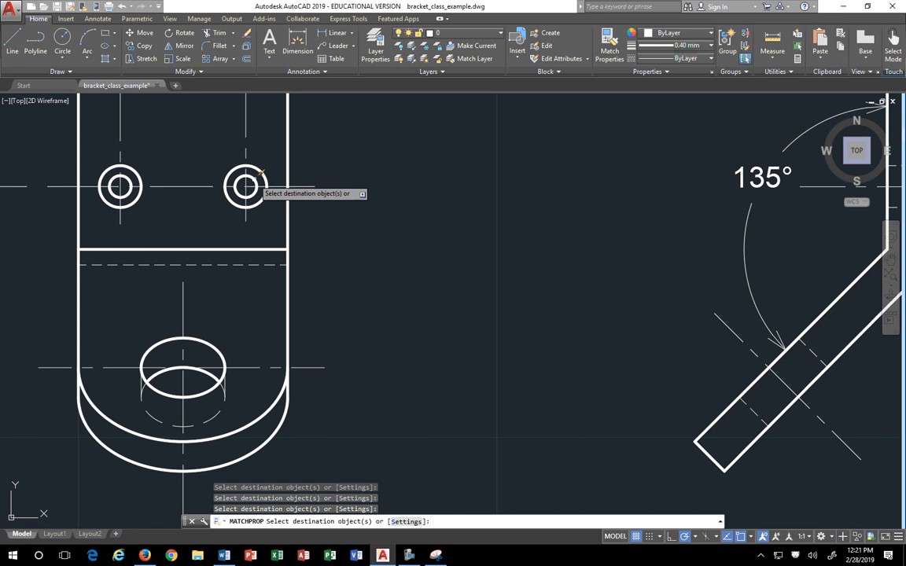
pyautogui.scroll(-4, 252, 192)
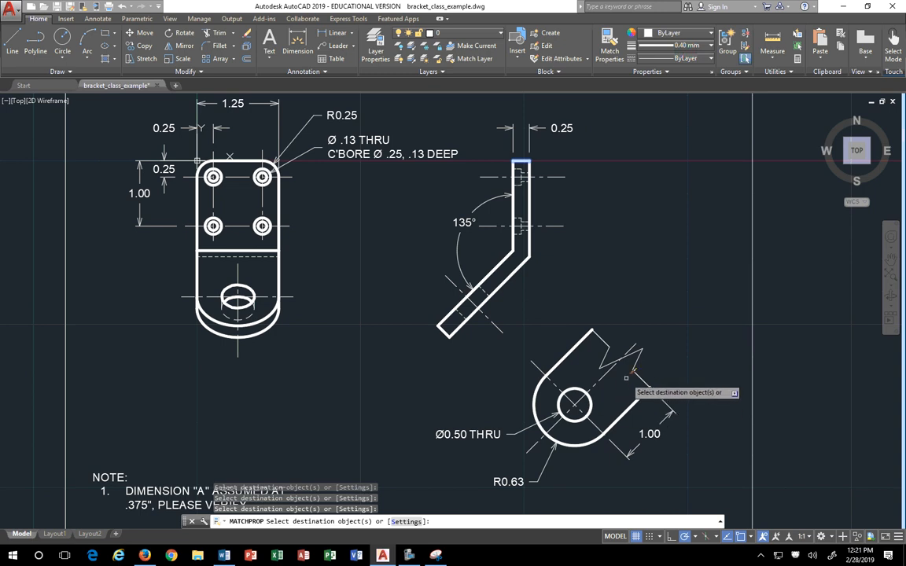
pyautogui.moveTo(625, 379); pyautogui.dragTo(617, 409, button='middle')
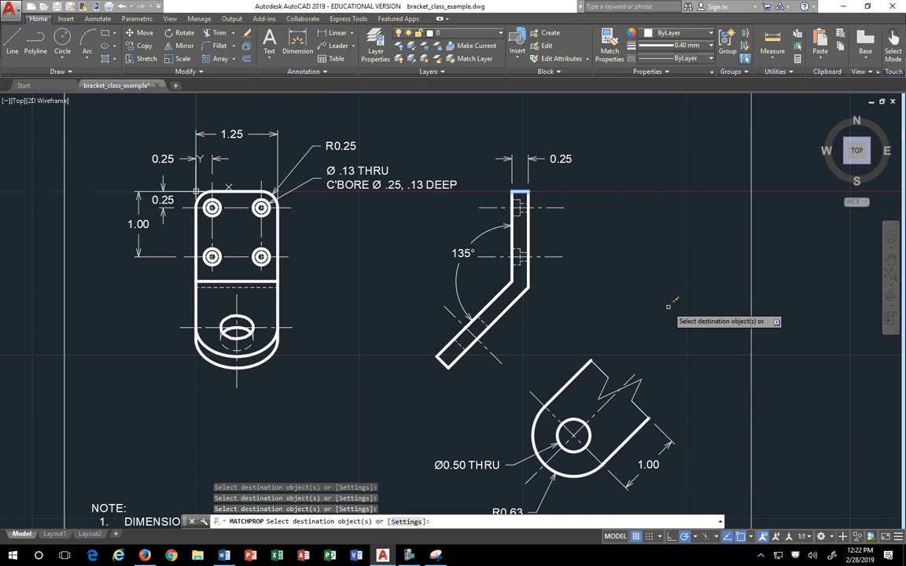
pyautogui.press('Escape')
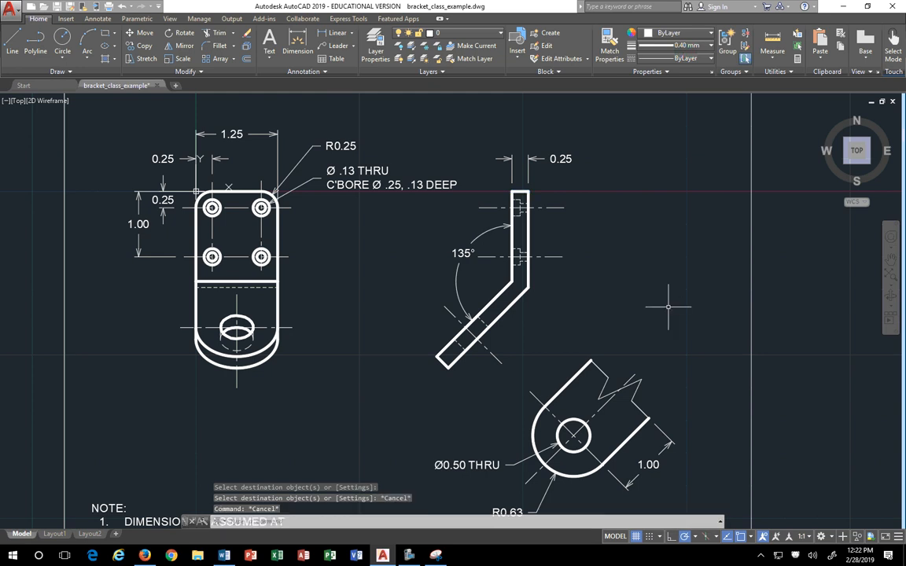
# Start a plot of the drawing with the network printer \\TCPS01.Triton.local\TCC27608 and Letter paper.
pyautogui.moveTo(638, 329)
pyautogui.mouseDown(button='middle')
pyautogui.moveTo(580, 237)
pyautogui.moveTo(520, 256)
pyautogui.mouseUp(button='middle')
pyautogui.scroll(-3, 520, 256)
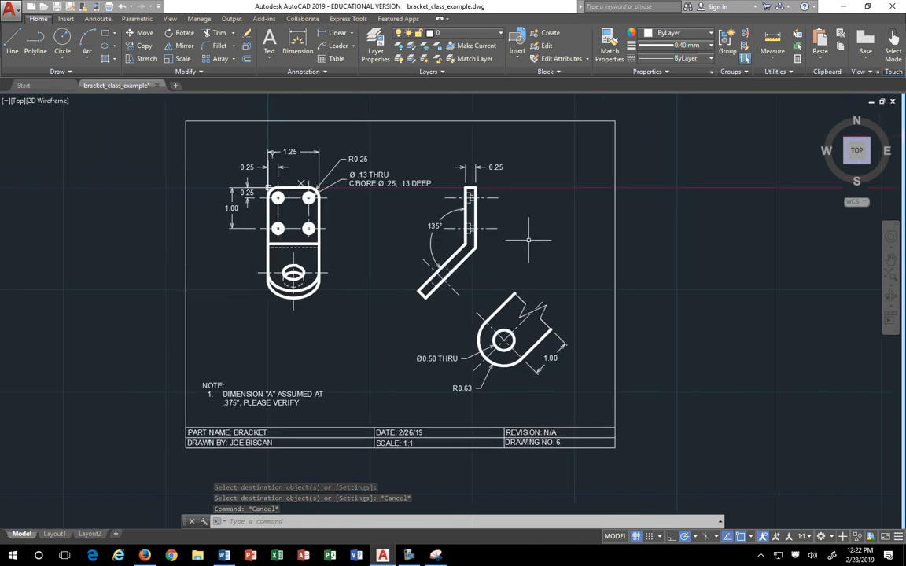
pyautogui.hotkey('ctrl', 'p')
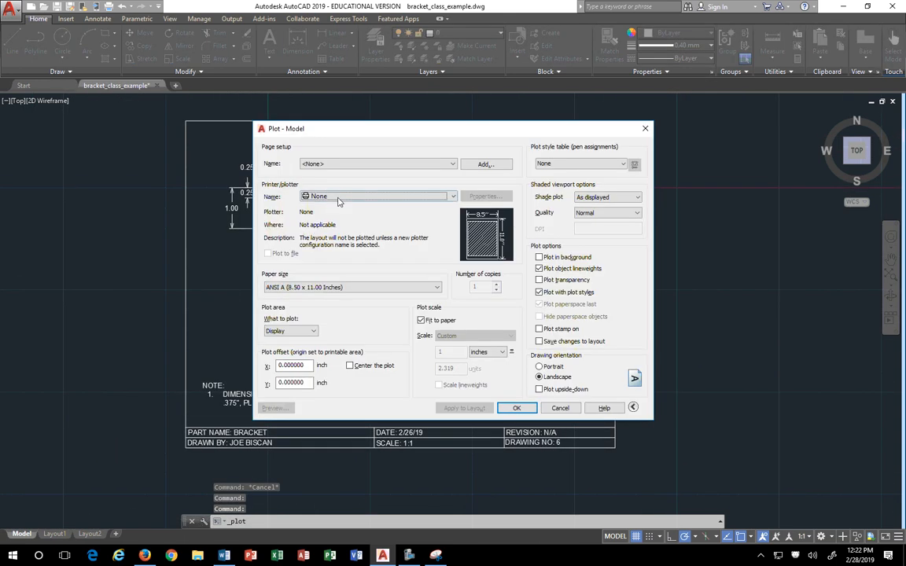
pyautogui.click(338, 201)
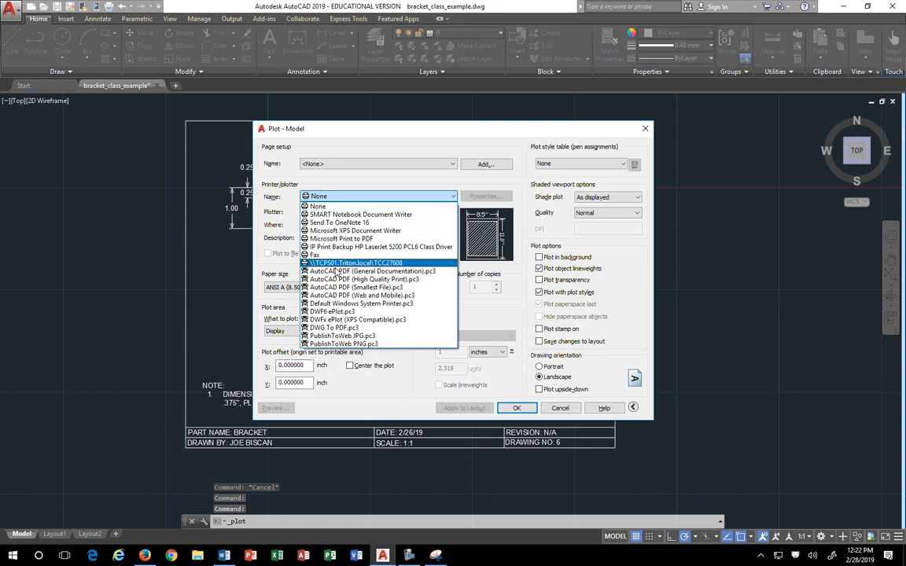
pyautogui.click(337, 264)
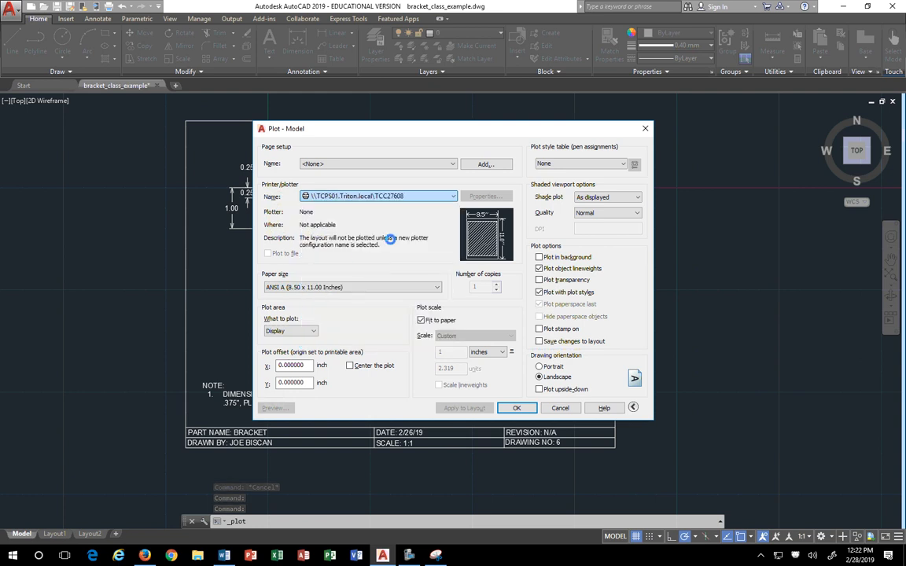
pyautogui.click(309, 288)
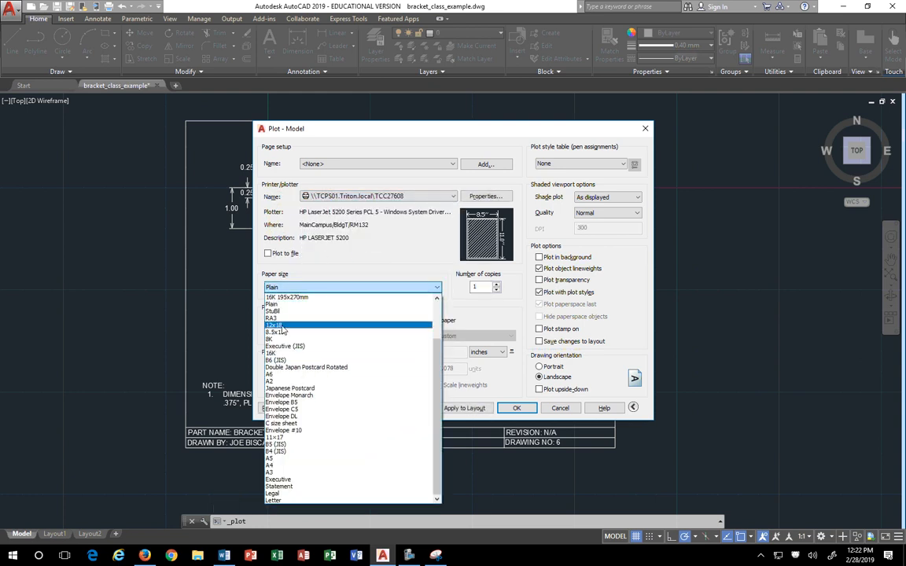
pyautogui.click(273, 500)
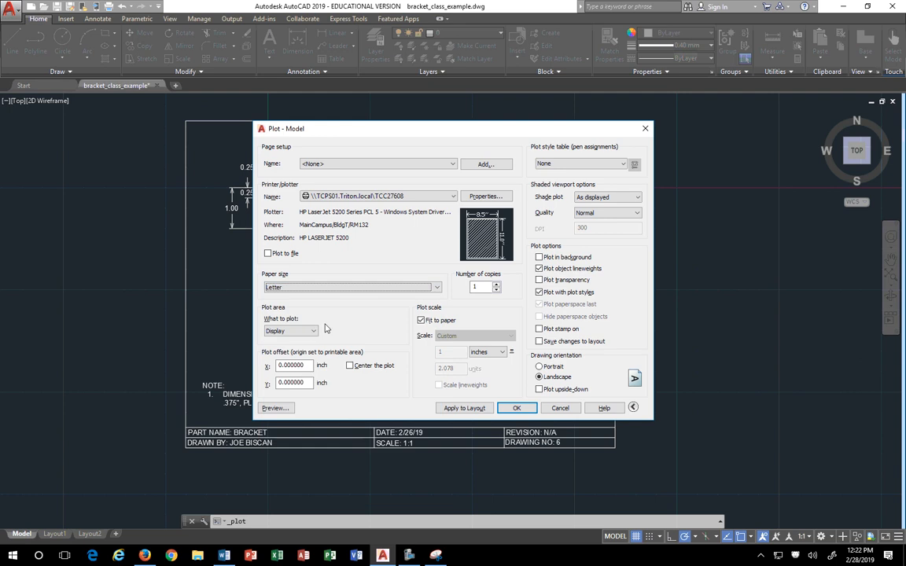
# Set the plot area to a window spanning the opposite corners of the drawing's border.
pyautogui.click(290, 331)
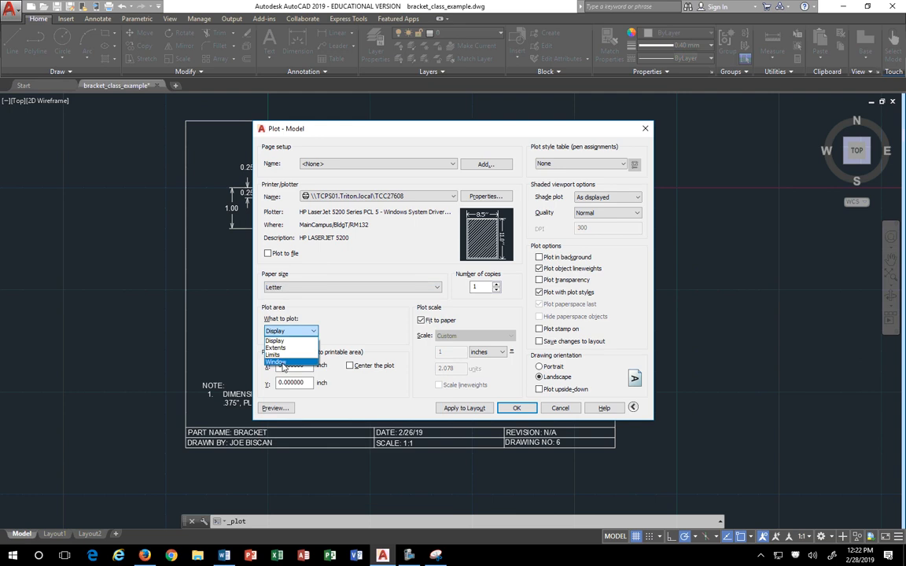
pyautogui.click(275, 362)
pyautogui.click(184, 122)
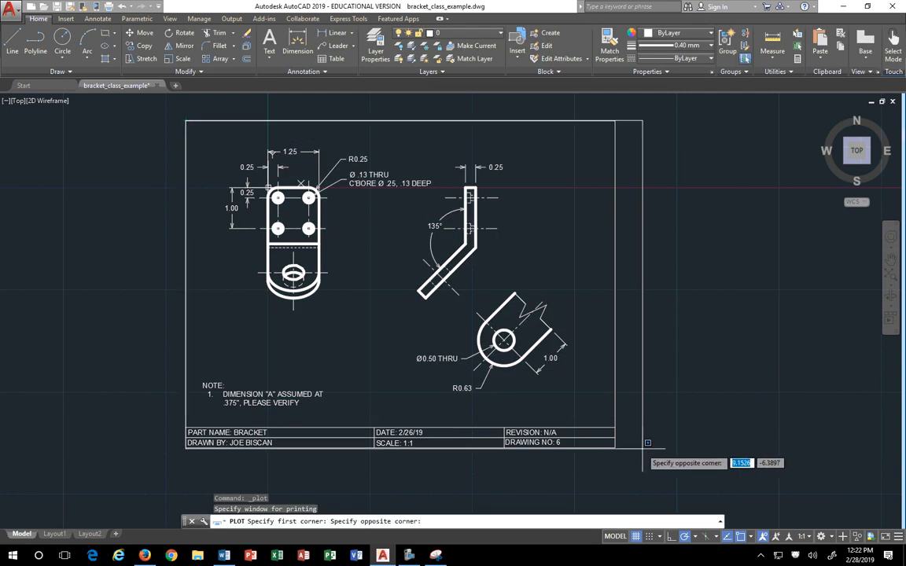
pyautogui.click(616, 447)
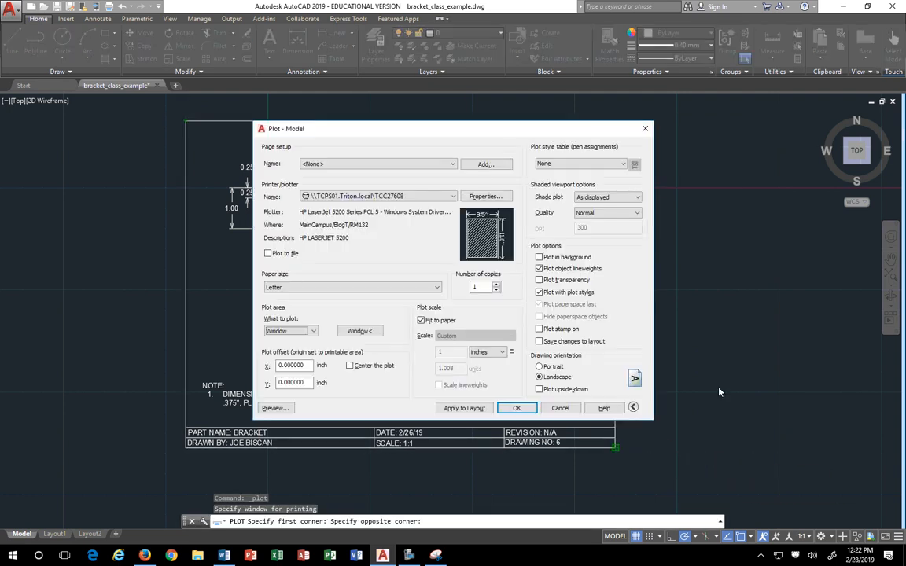
# Center the plot on the paper and set the plot scale to 1:1 instead of Fit to paper.
pyautogui.click(350, 365)
pyautogui.click(420, 320)
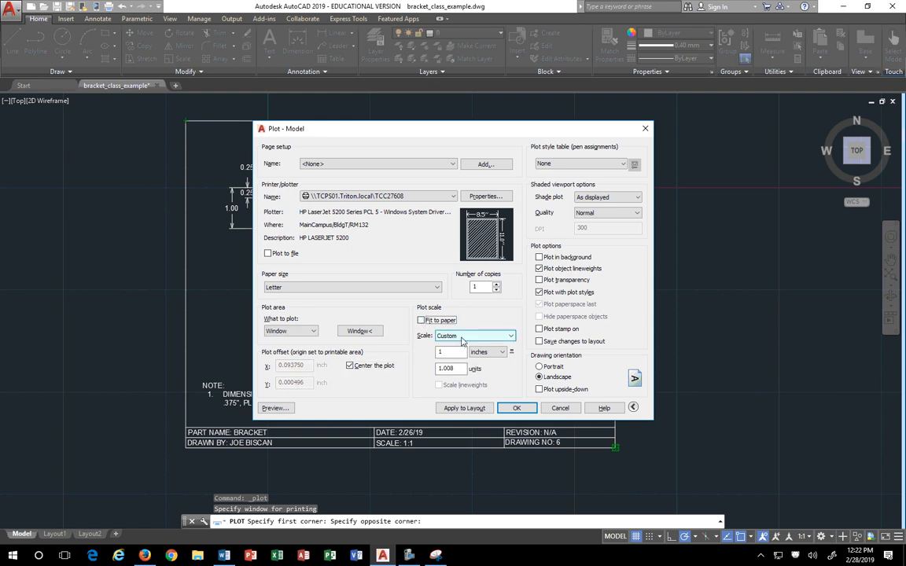
pyautogui.click(464, 336)
pyautogui.click(450, 353)
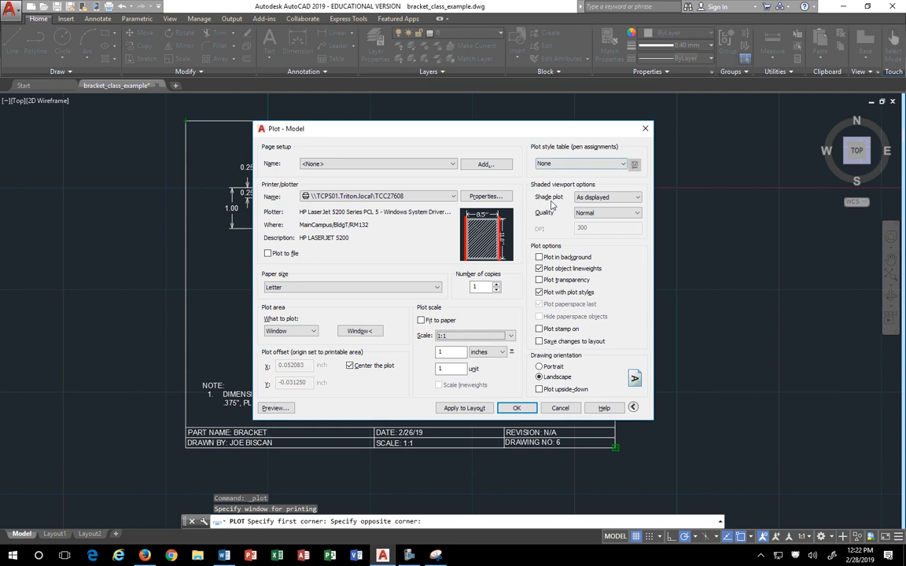
# Assign the monochrome.ctb plot style table to all layouts.
pyautogui.click(582, 164)
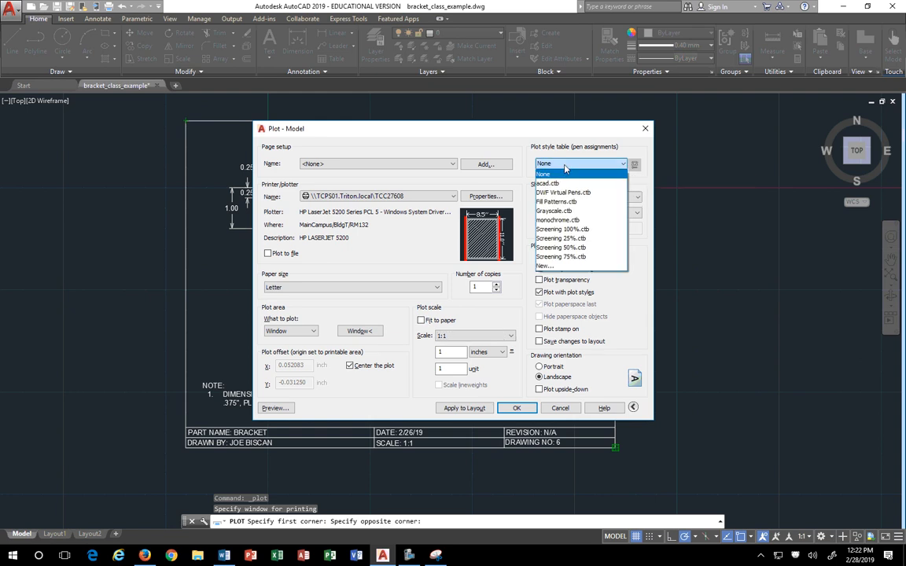
pyautogui.click(559, 221)
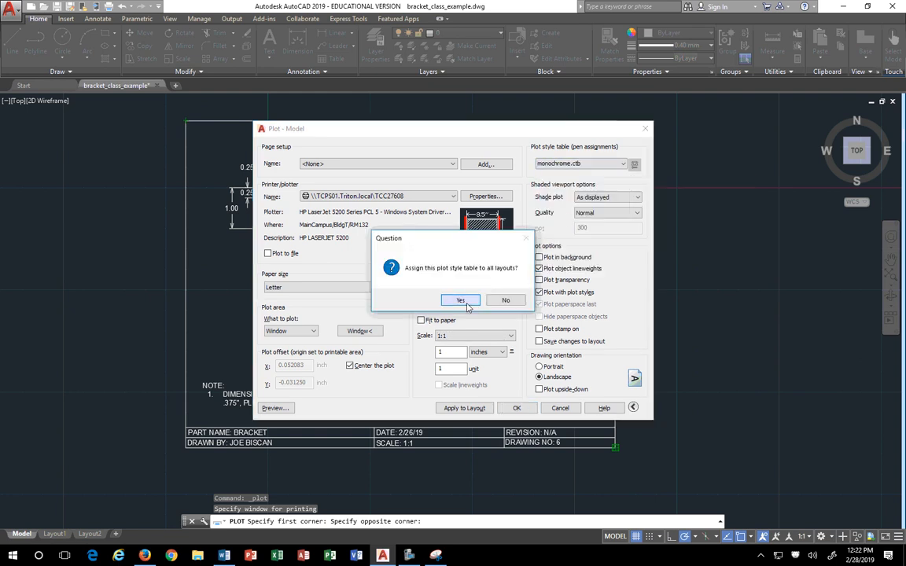
pyautogui.click(462, 301)
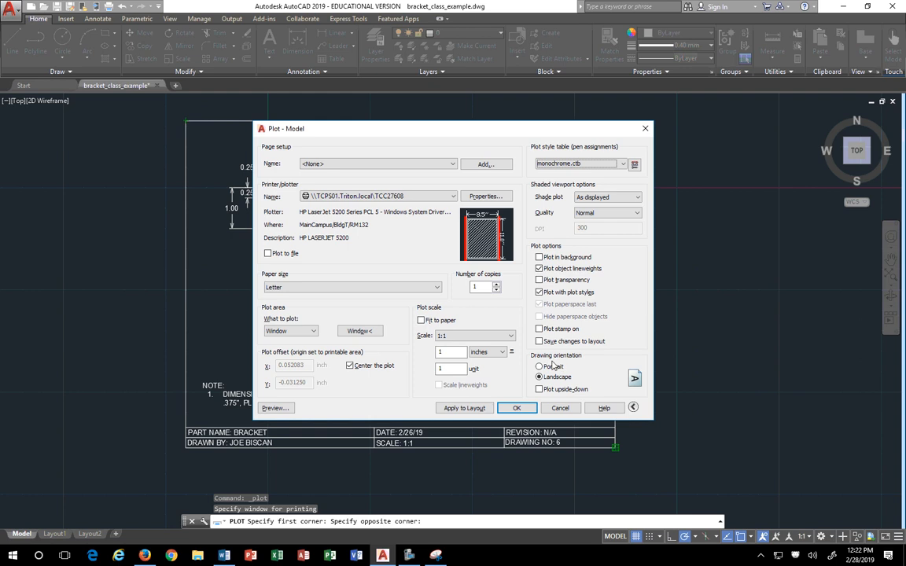
# Preview the plot, close the preview and change the printer to Microsoft Print to PDF.
pyautogui.click(275, 408)
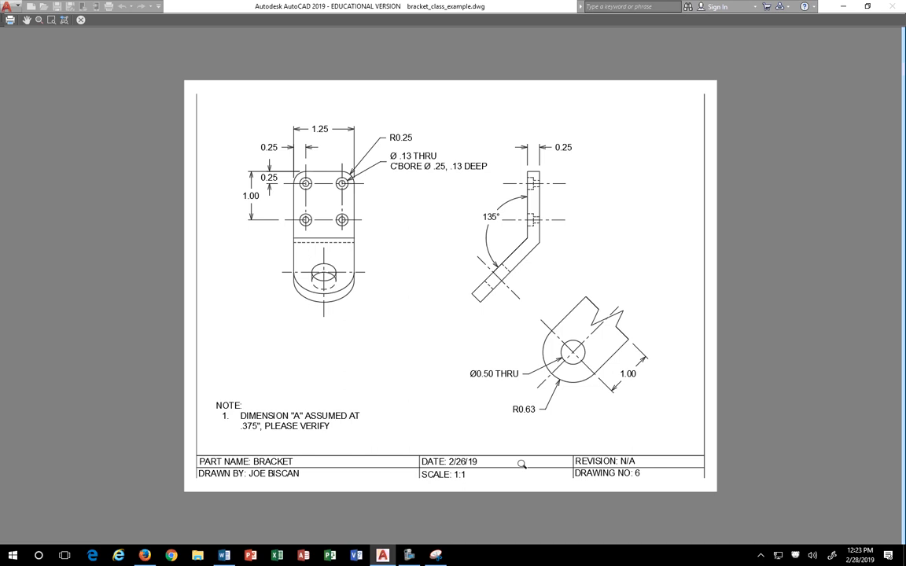
pyautogui.press('Escape')
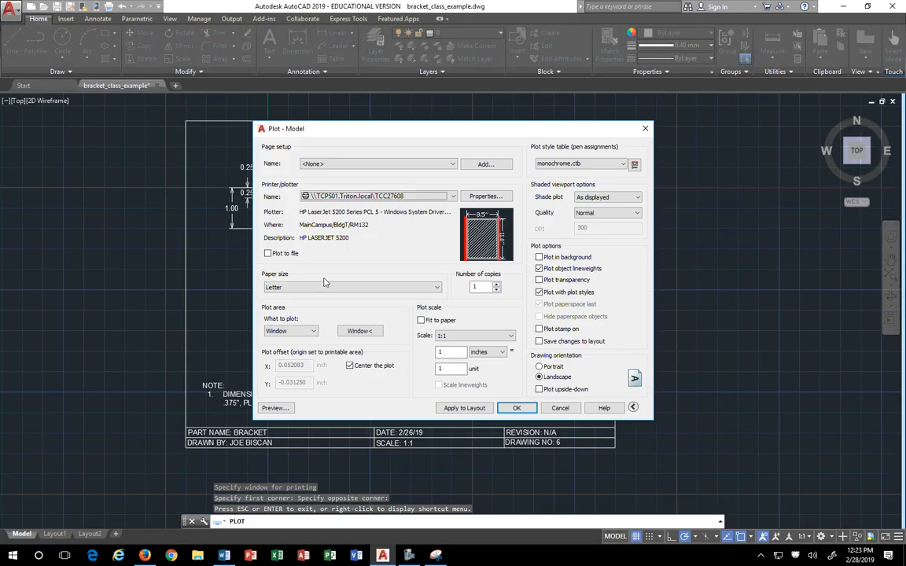
pyautogui.click(347, 196)
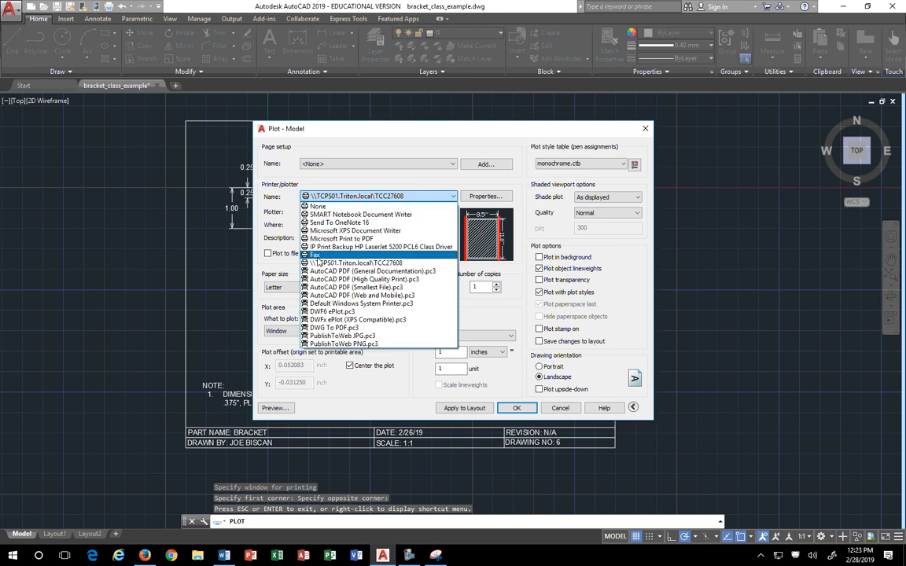
pyautogui.click(333, 239)
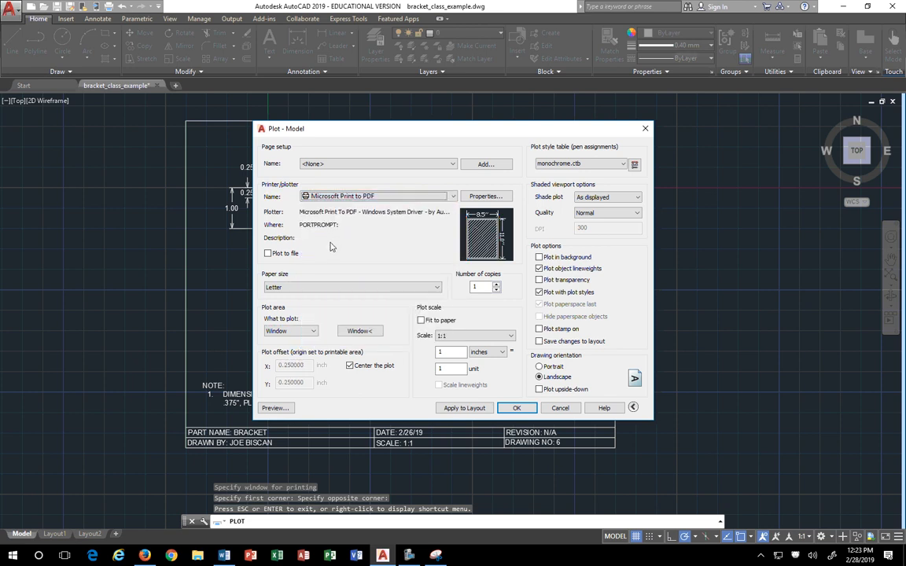
# Preview the plot, examine how thick the outlines look against the center and dimension lines, and close the preview.
pyautogui.click(275, 407)
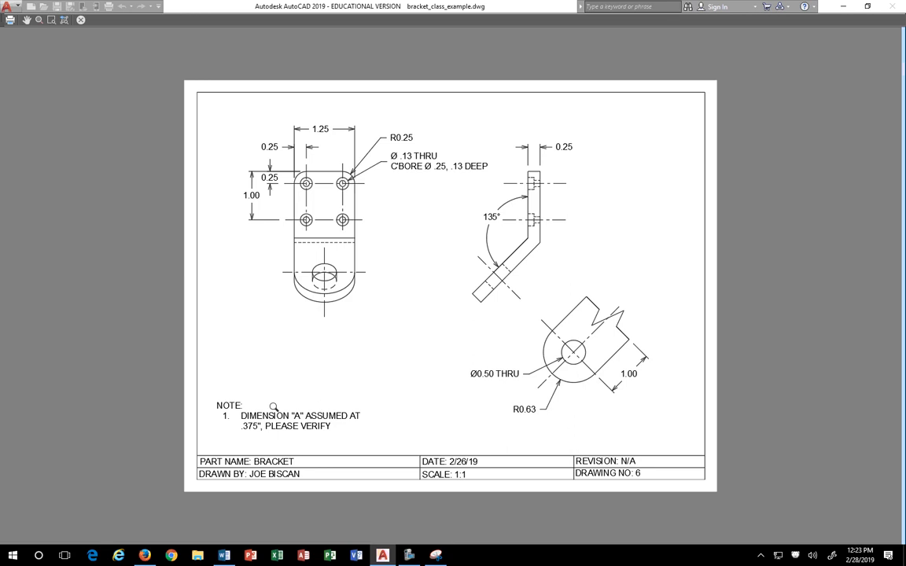
pyautogui.scroll(5, 360, 304)
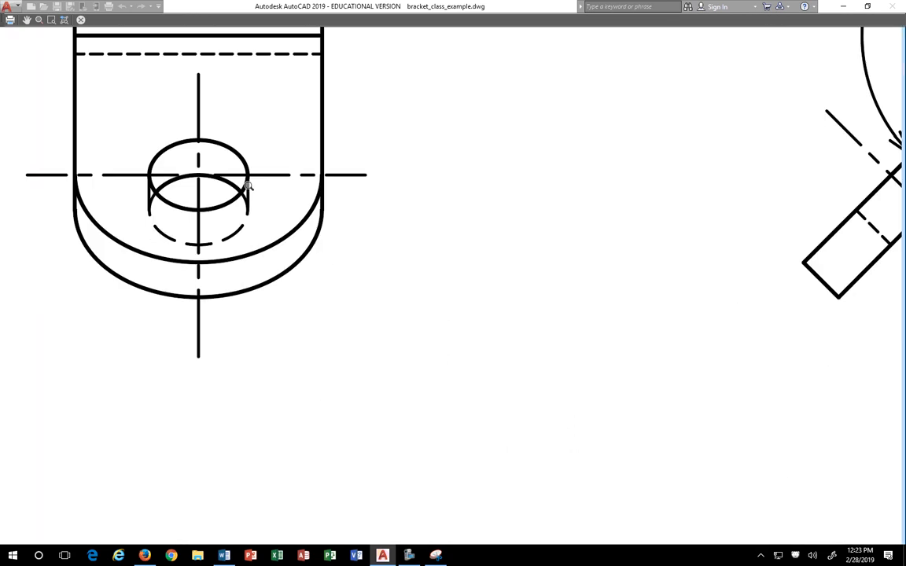
pyautogui.scroll(2, 251, 184)
pyautogui.scroll(-3, 293, 180)
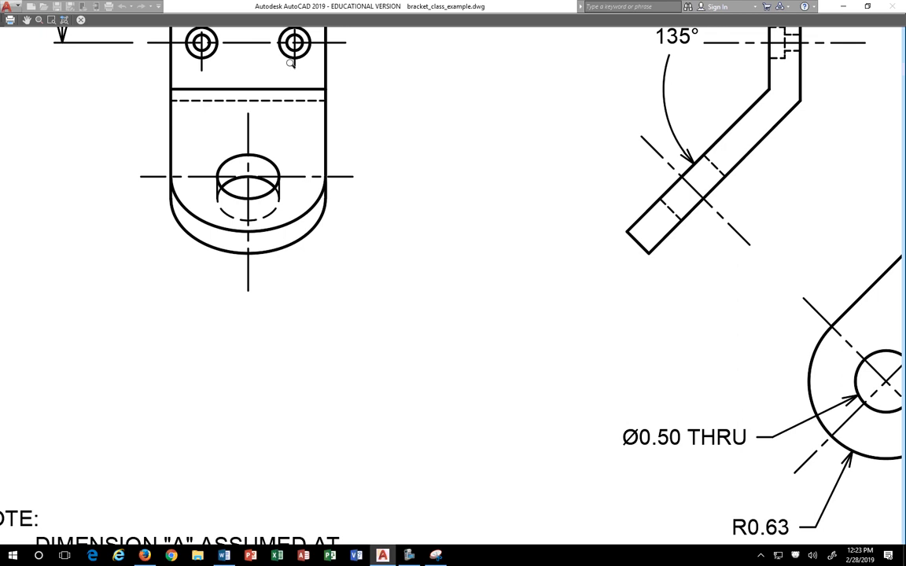
pyautogui.scroll(2, 291, 64)
pyautogui.scroll(-3, 295, 74)
pyautogui.moveTo(461, 101); pyautogui.dragTo(495, 258, button='middle')
pyautogui.scroll(4, 187, 209)
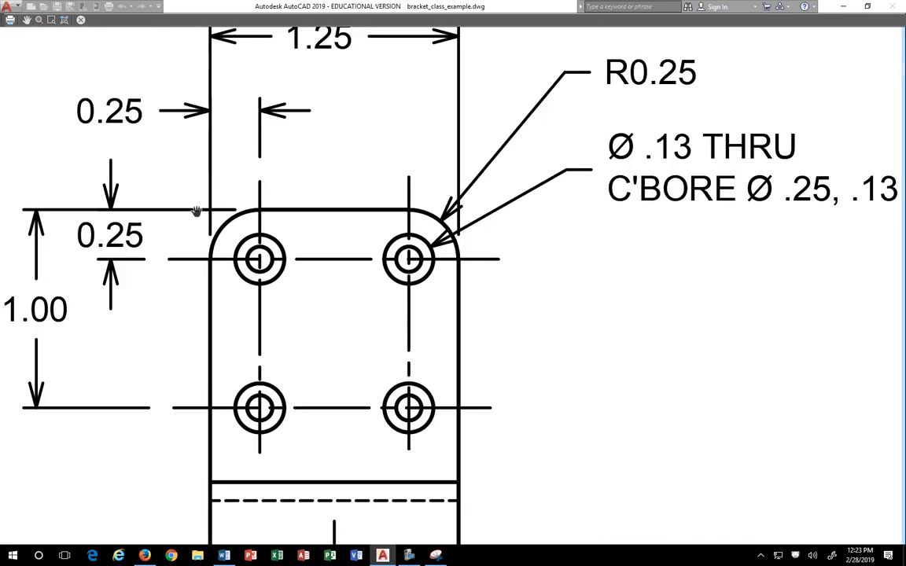
pyautogui.scroll(-5, 197, 210)
pyautogui.scroll(2, 212, 216)
pyautogui.scroll(-2, 220, 217)
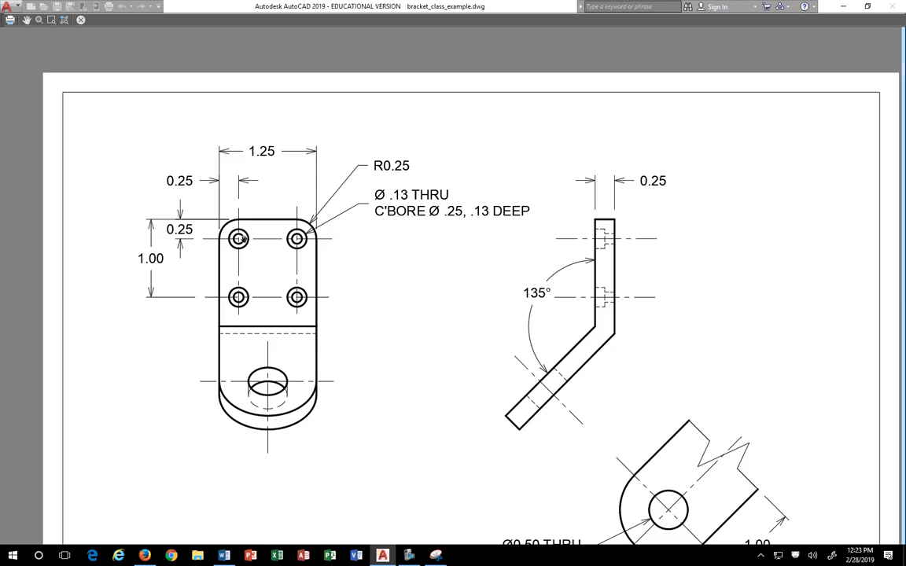
pyautogui.moveTo(386, 313); pyautogui.dragTo(388, 255, button='middle')
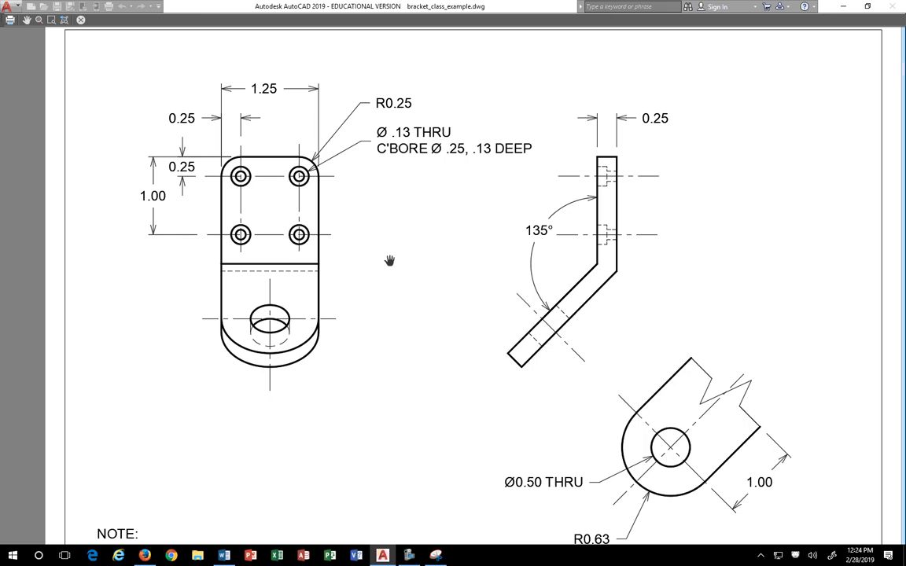
pyautogui.press('Escape')
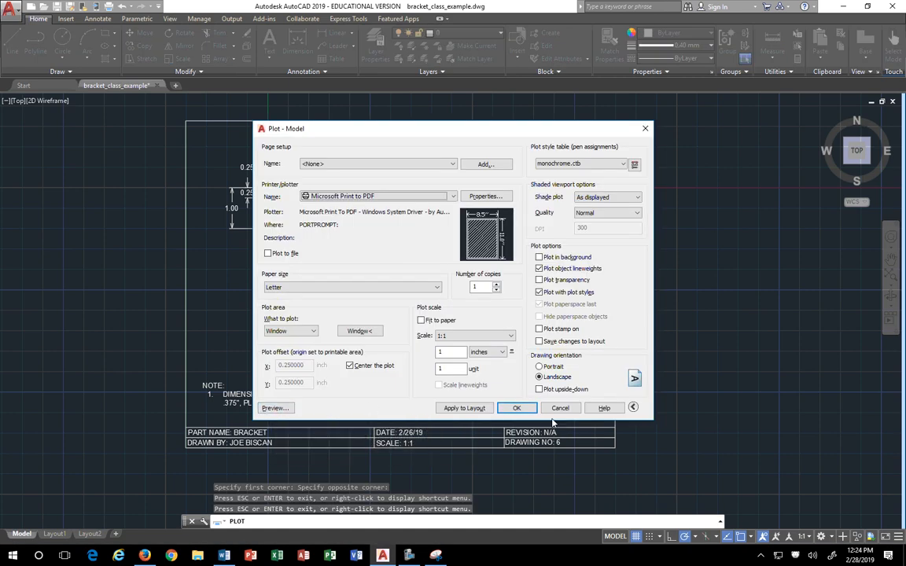
# Plot the drawing to a PDF named THING in the Documents folder.
pyautogui.click(519, 409)
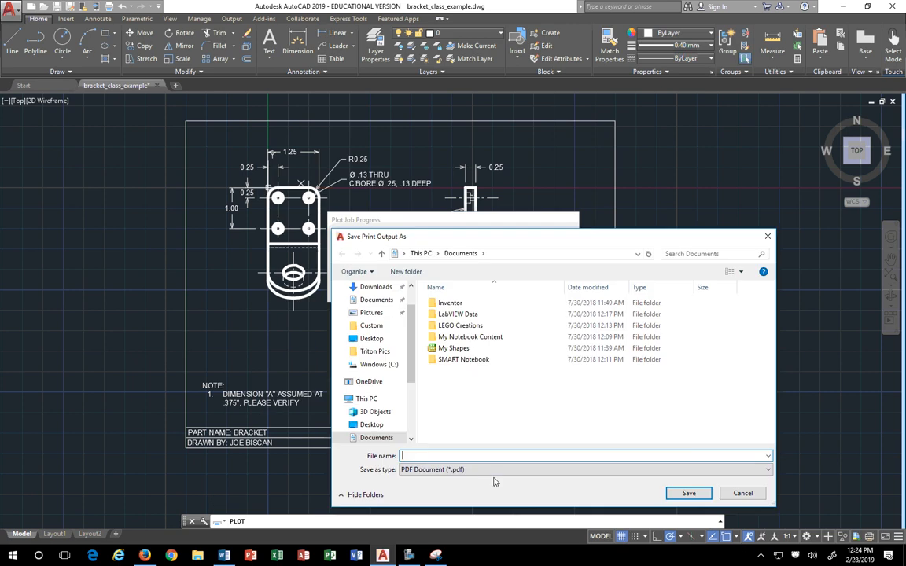
pyautogui.write('THING')
pyautogui.press('Return')
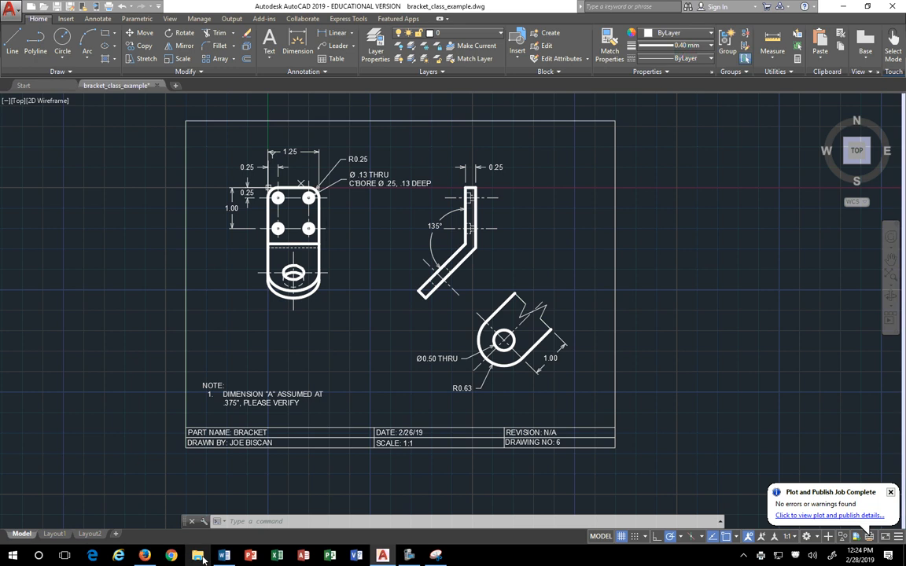
# Open THING.pdf from the recent files in File Explorer and rotate the page until the drawing reads upright.
pyautogui.press('super+e')
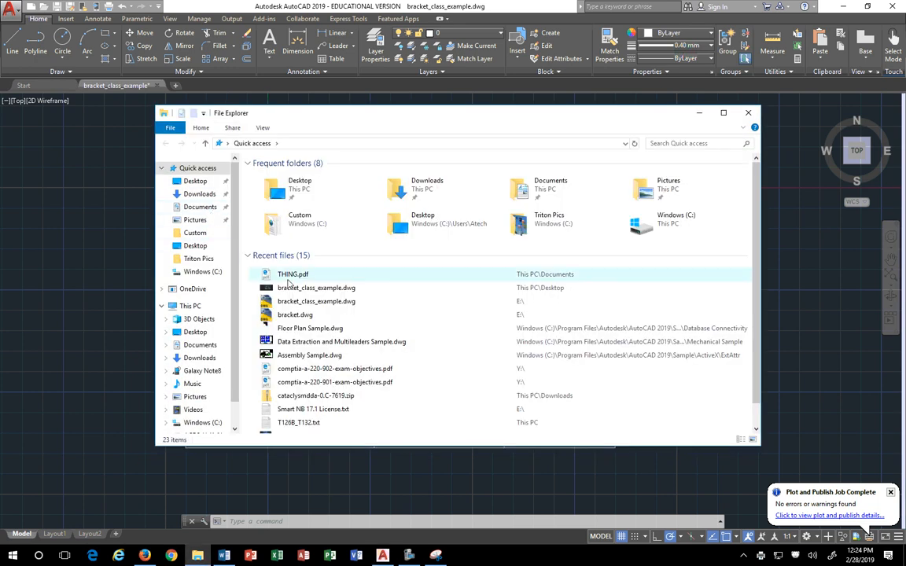
pyautogui.click(291, 276)
pyautogui.doubleClick(291, 277)
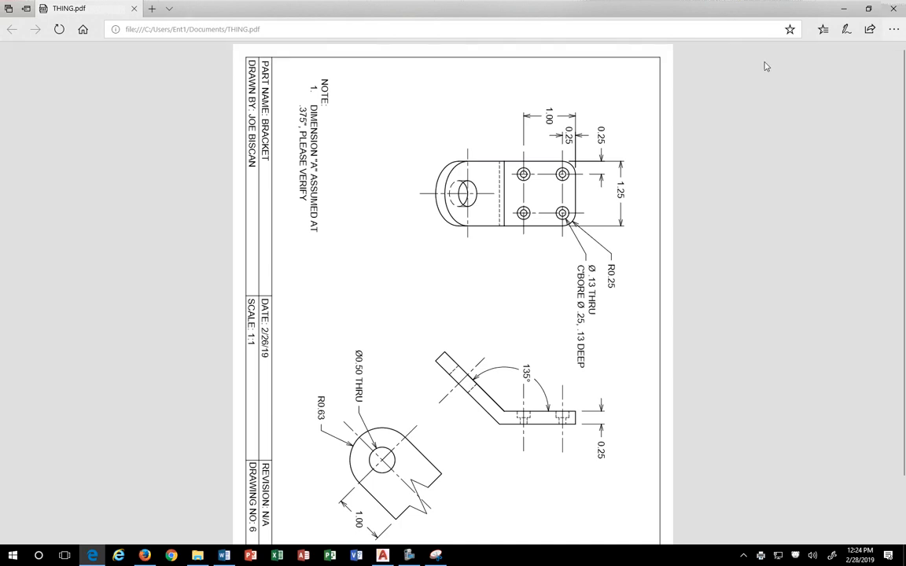
pyautogui.click(766, 53)
pyautogui.click(766, 54)
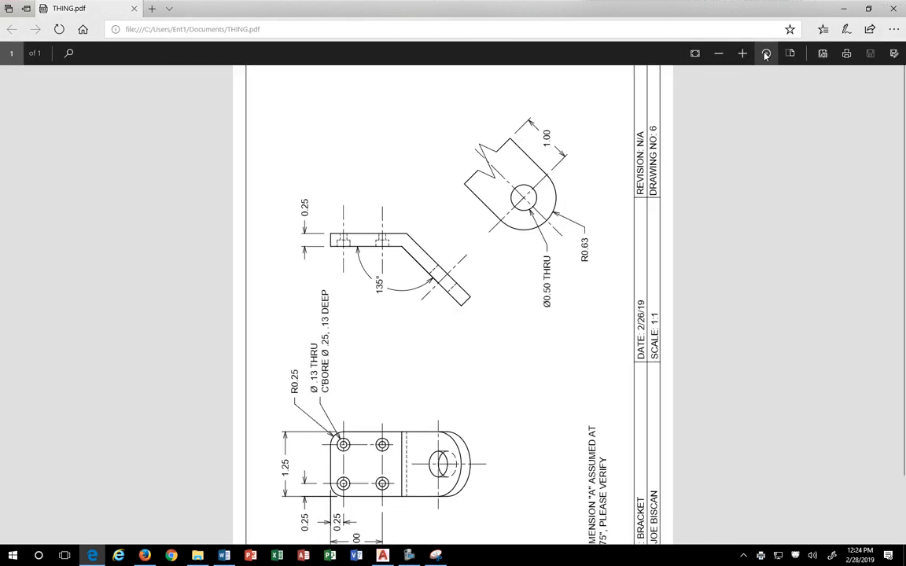
pyautogui.click(766, 53)
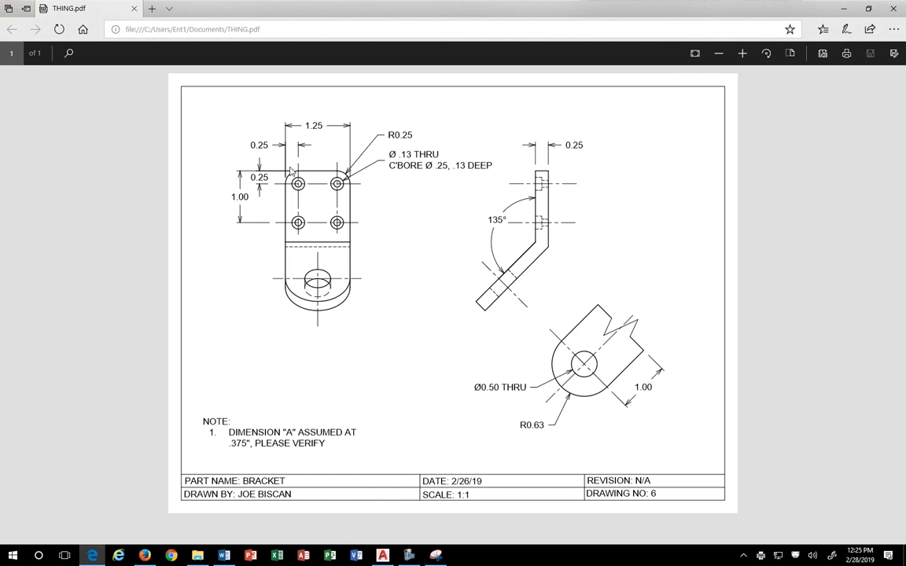
# Examine the line thickness around the front view's rounded corners and counterbored holes in the PDF.
pyautogui.keyDown('ctrl'); pyautogui.scroll(2, 292, 168); pyautogui.keyUp('ctrl')
pyautogui.keyDown('ctrl'); pyautogui.scroll(8, 166, 173); pyautogui.keyUp('ctrl')
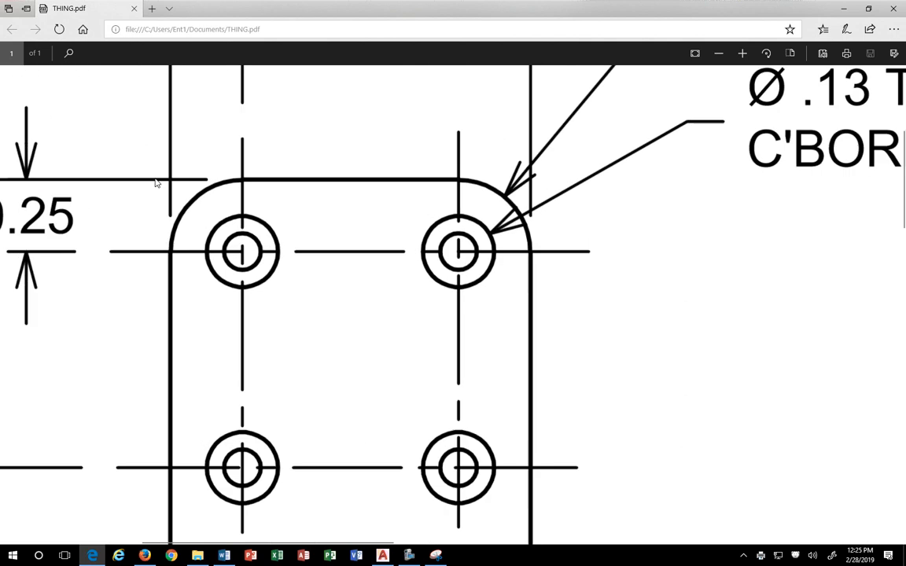
pyautogui.keyDown('ctrl'); pyautogui.scroll(1, 166, 173); pyautogui.keyUp('ctrl')
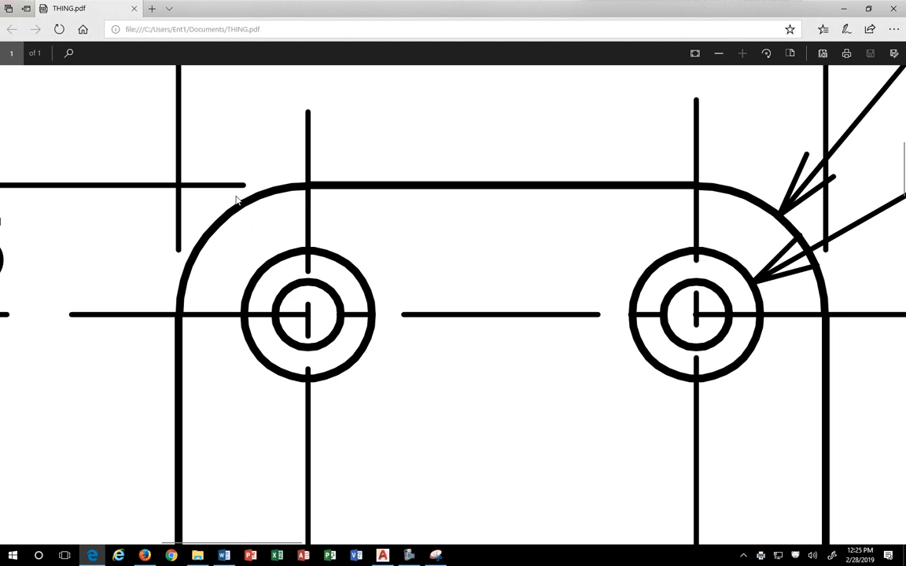
pyautogui.keyDown('ctrl'); pyautogui.scroll(-3, 203, 206); pyautogui.keyUp('ctrl')
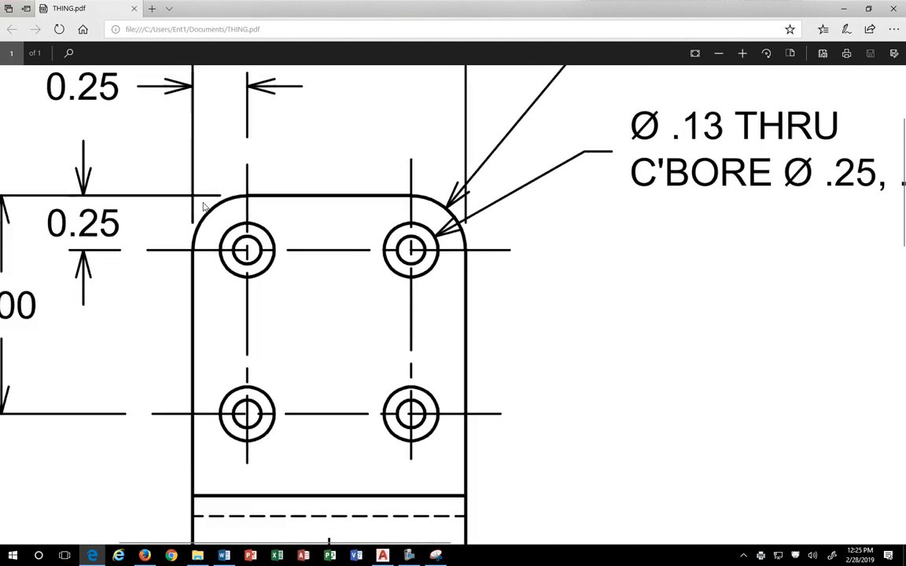
pyautogui.keyDown('ctrl'); pyautogui.scroll(-5, 203, 206); pyautogui.keyUp('ctrl')
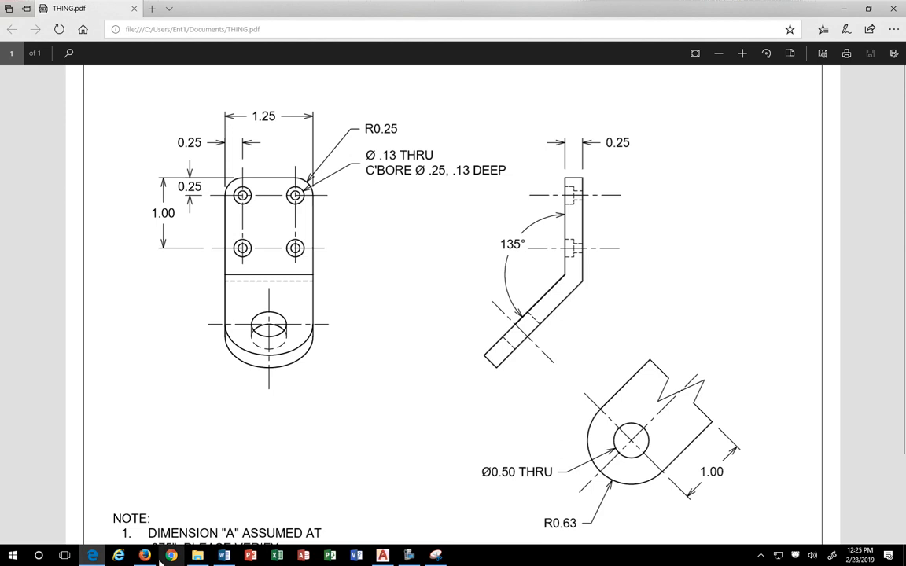
# Switch back to AutoCAD and set the default lineweight to 0.09 mm in the lineweight settings.
pyautogui.click(383, 556)
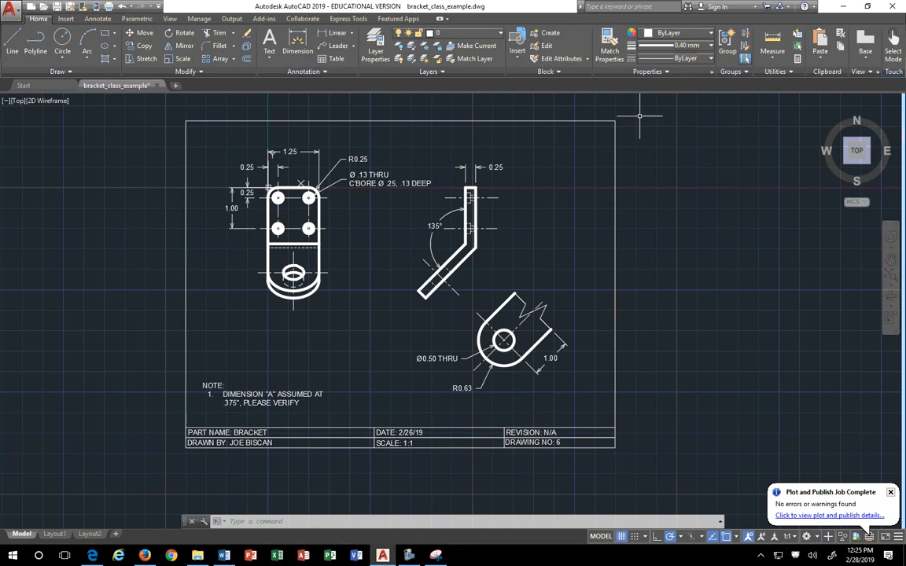
pyautogui.click(675, 45)
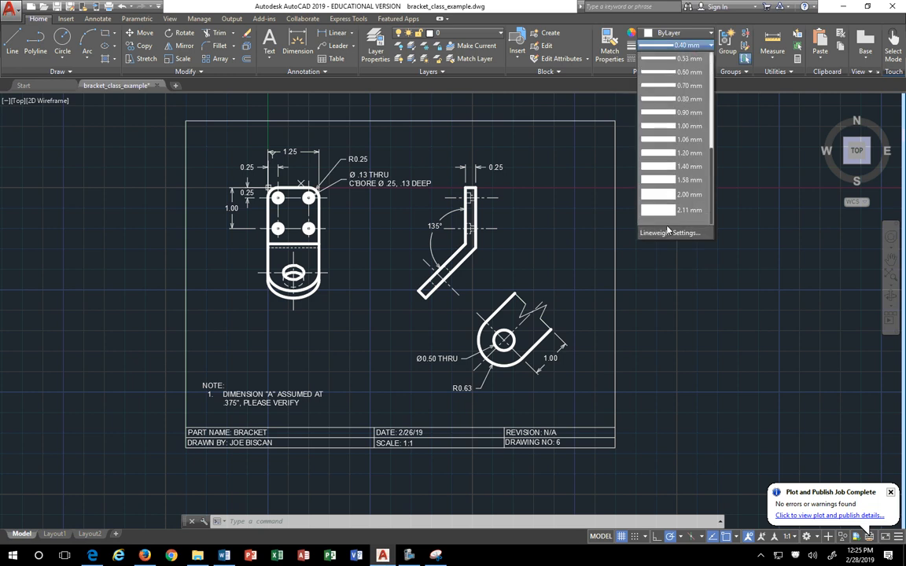
pyautogui.click(668, 232)
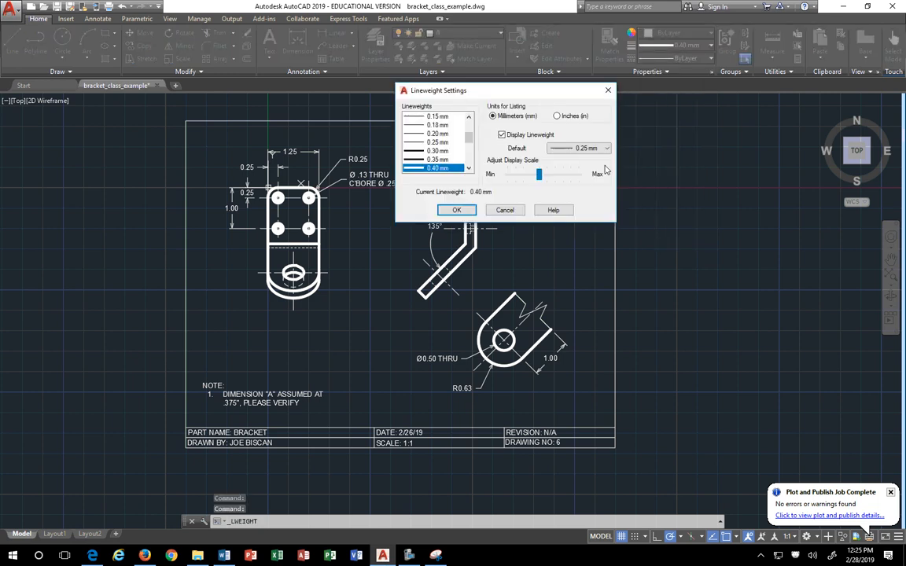
pyautogui.click(588, 149)
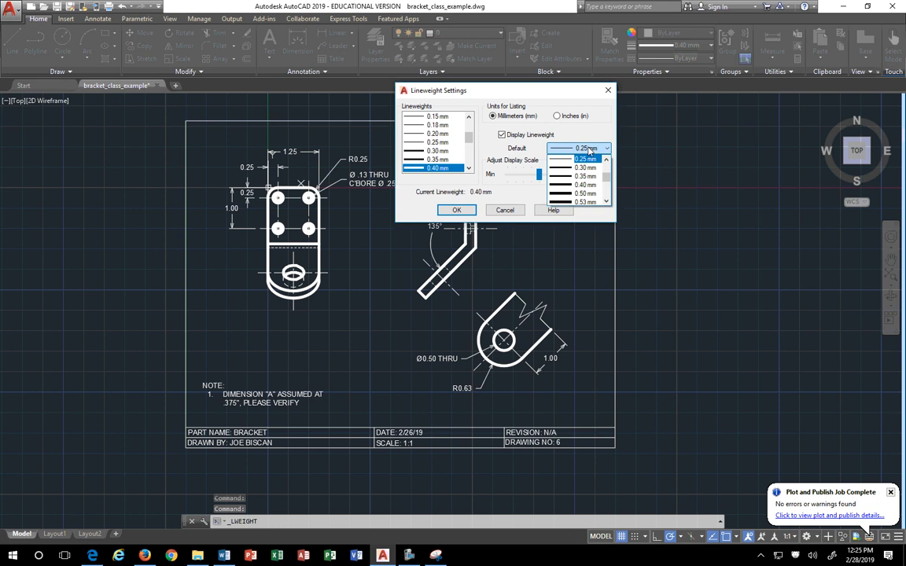
pyautogui.click(607, 160)
pyautogui.click(606, 160)
pyautogui.click(607, 162)
pyautogui.click(607, 160)
pyautogui.click(606, 160)
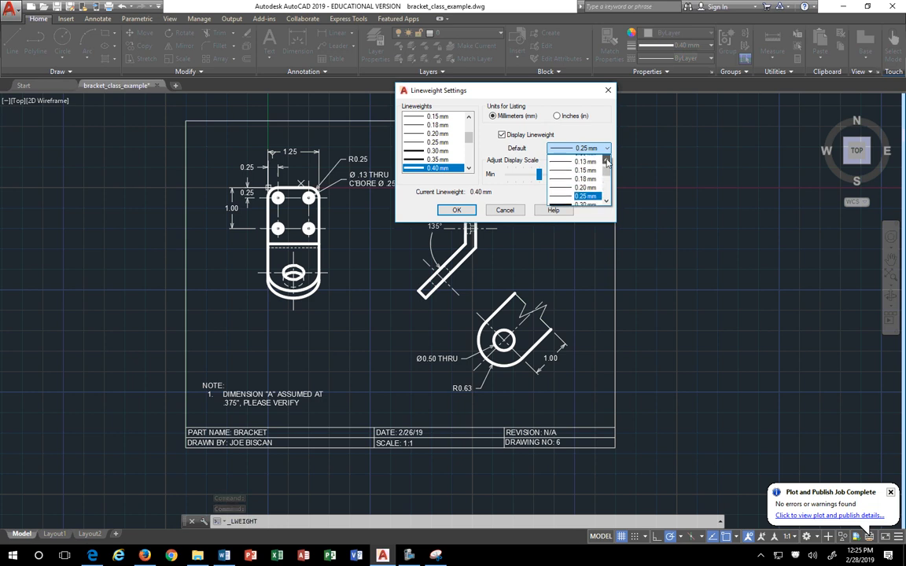
pyautogui.click(606, 161)
pyautogui.click(606, 161)
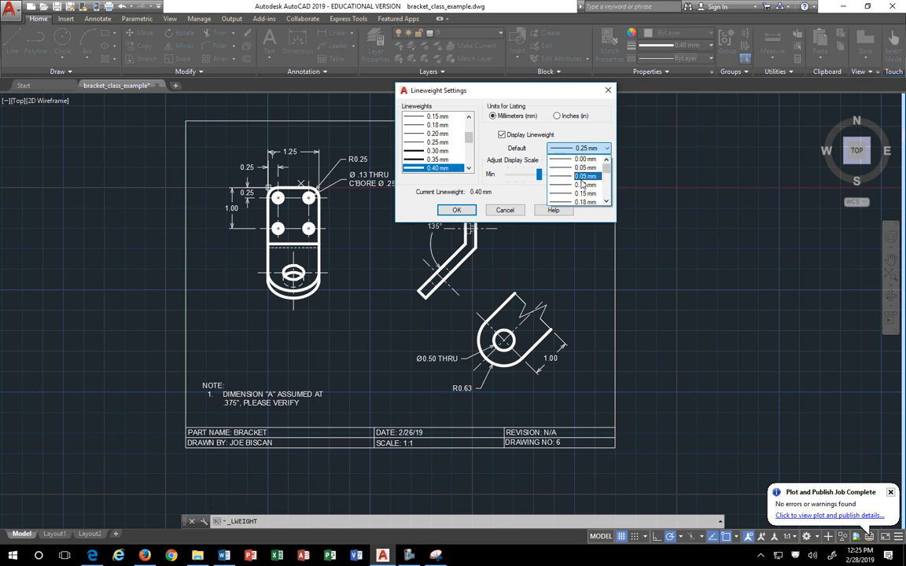
pyautogui.click(580, 177)
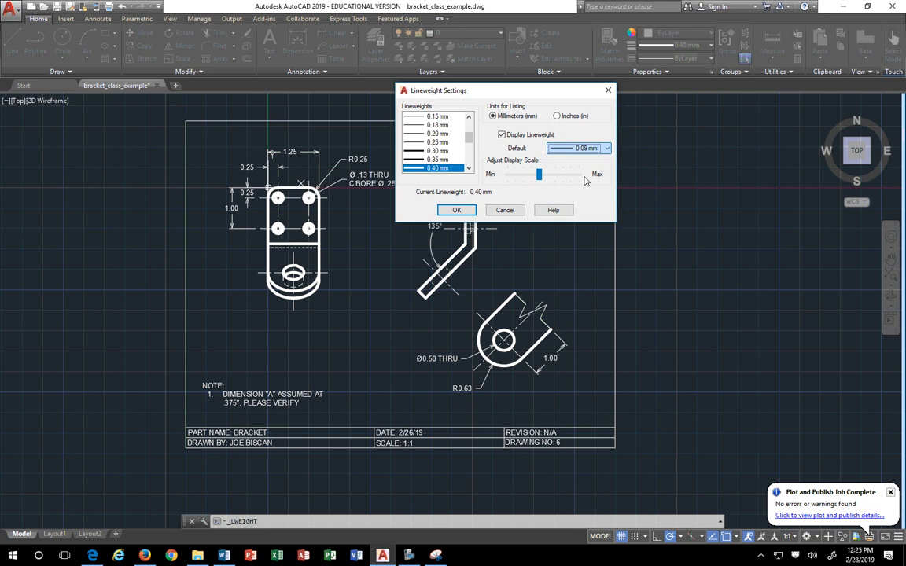
pyautogui.press('Return')
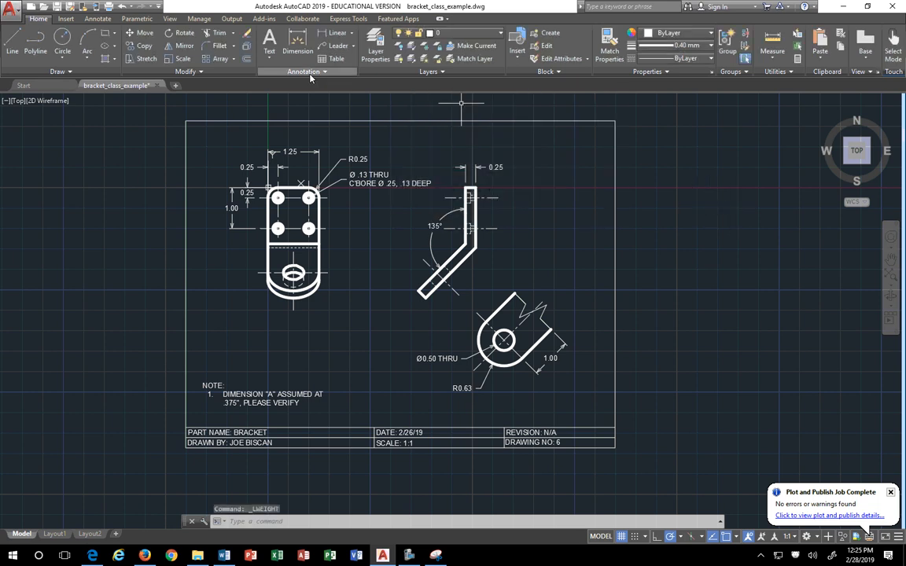
# Start a new plot and load the previous plot's page setup.
pyautogui.hotkey('ctrl', 'p')
pyautogui.click(321, 164)
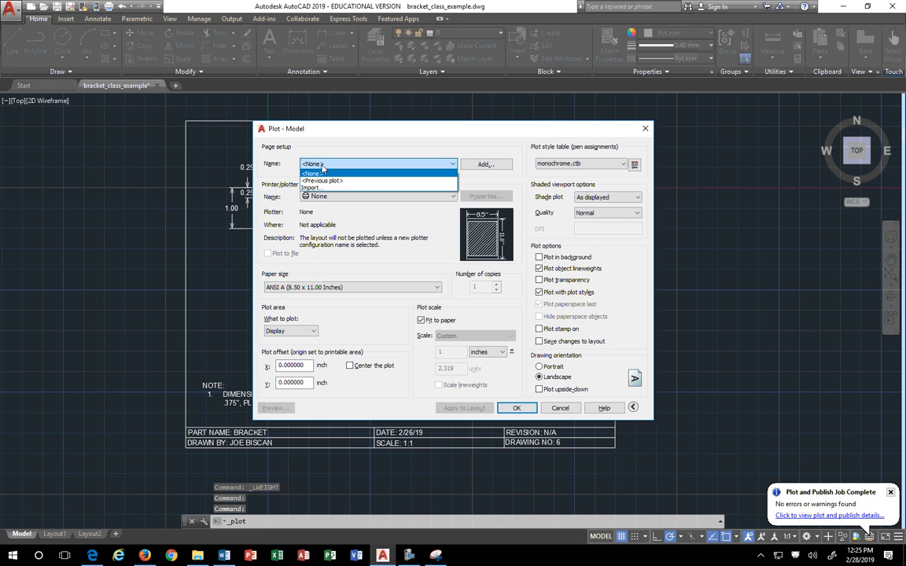
pyautogui.click(314, 178)
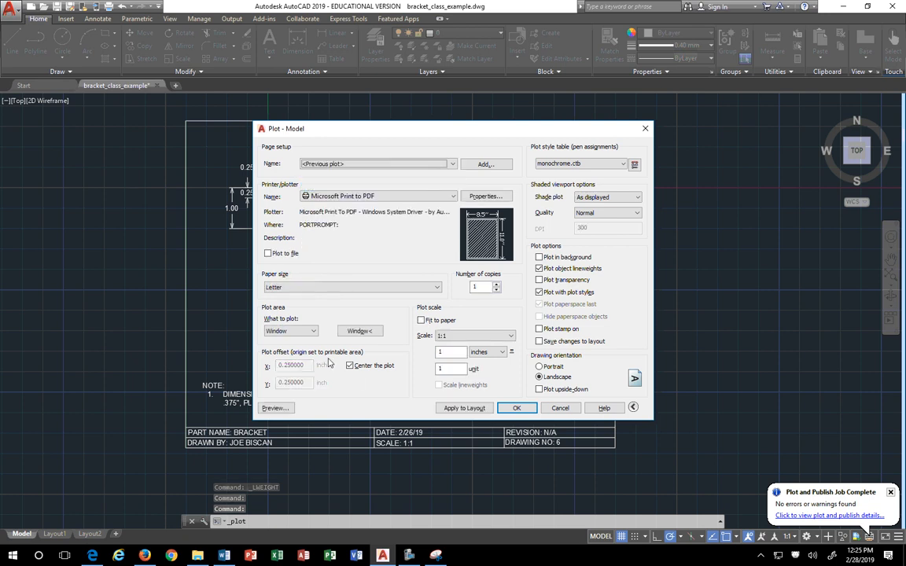
# Preview the plot and examine the contrast between the outlines and the thin dimension, hidden and center lines.
pyautogui.click(274, 408)
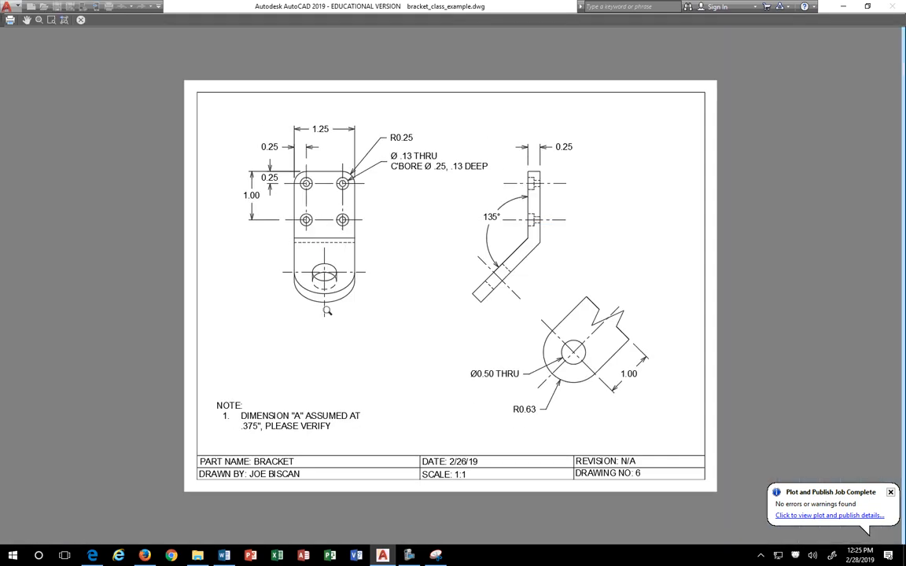
pyautogui.scroll(6, 291, 212)
pyautogui.scroll(2, 216, 168)
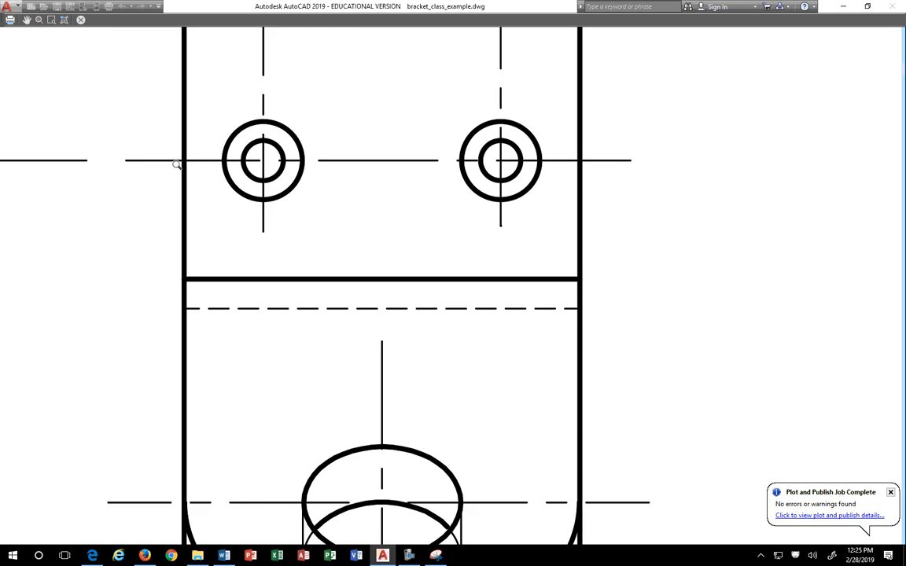
pyautogui.scroll(-5, 179, 165)
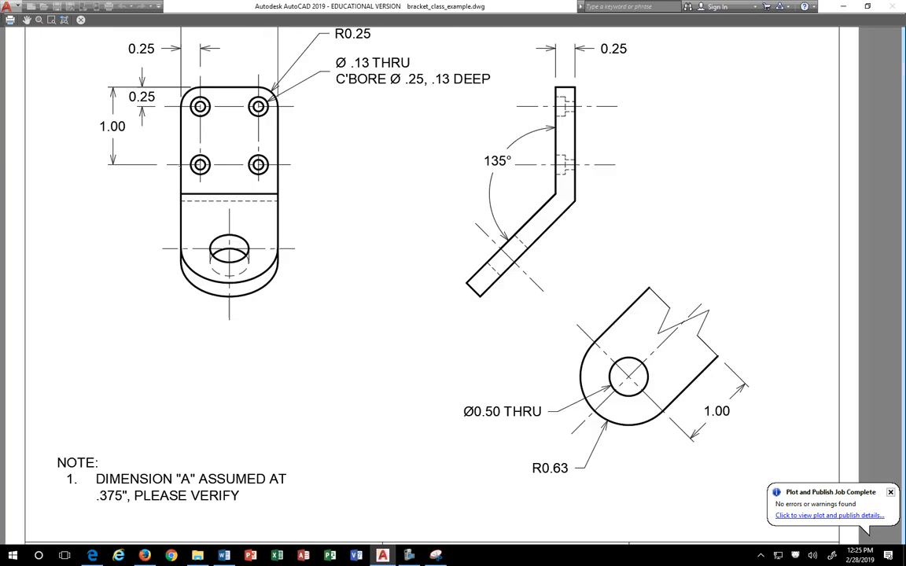
pyautogui.scroll(5, 175, 78)
pyautogui.scroll(-3, 171, 76)
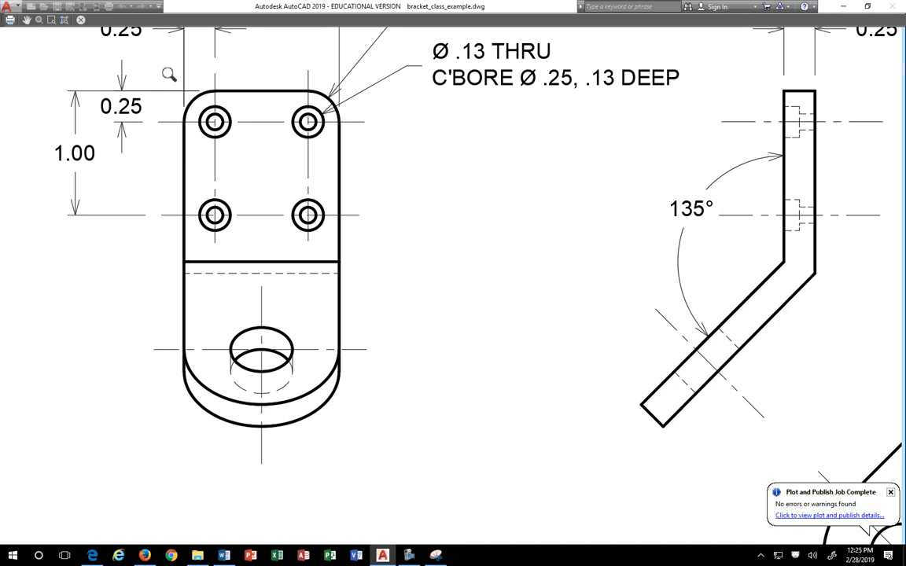
pyautogui.scroll(2, 169, 74)
pyautogui.scroll(-2, 165, 70)
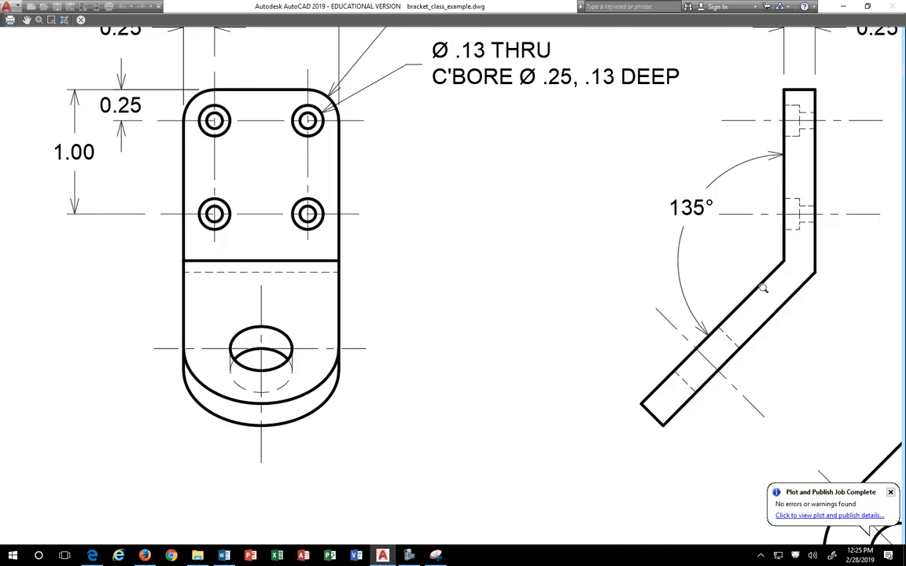
pyautogui.scroll(-5, 556, 247)
pyautogui.scroll(3, 555, 245)
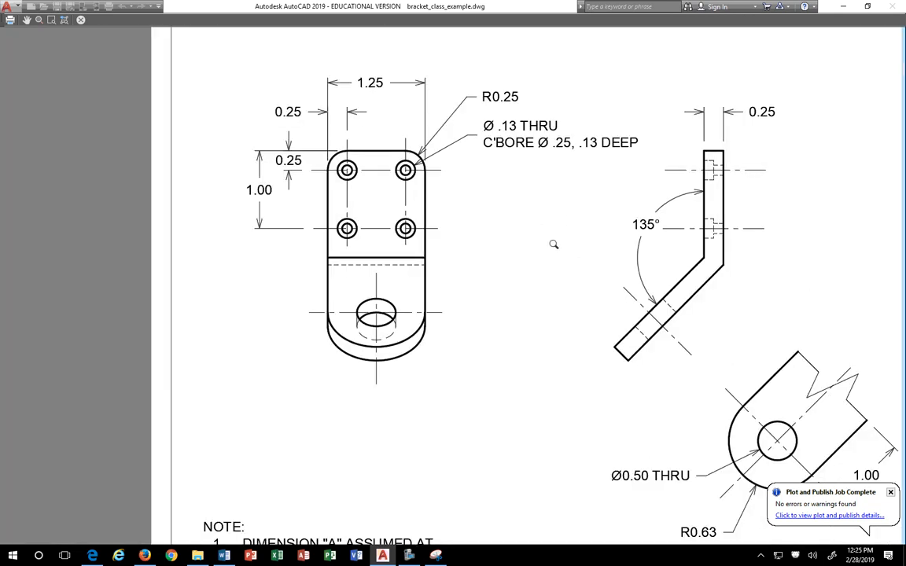
# Plot the drawing from the preview and save the output as THING2.pdf in the Documents folder.
pyautogui.click(11, 20)
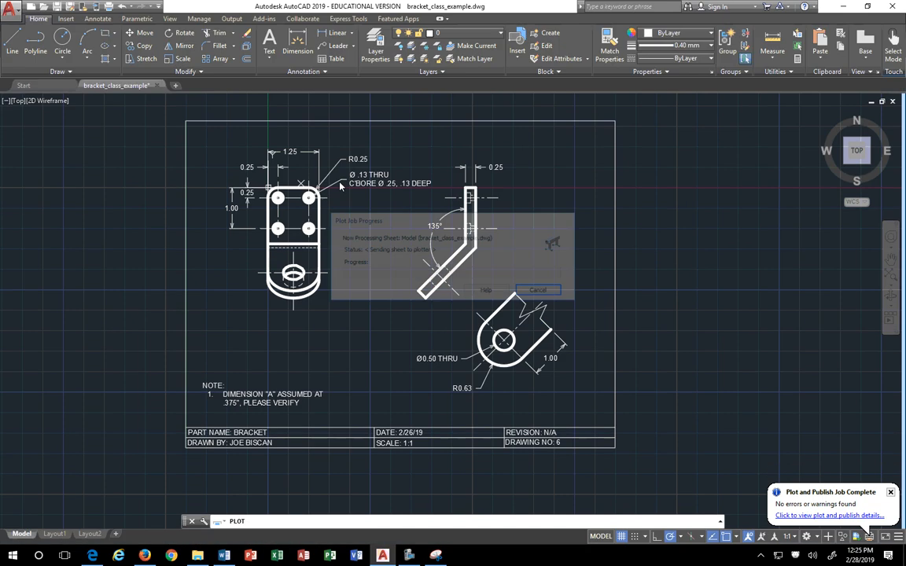
pyautogui.click(444, 372)
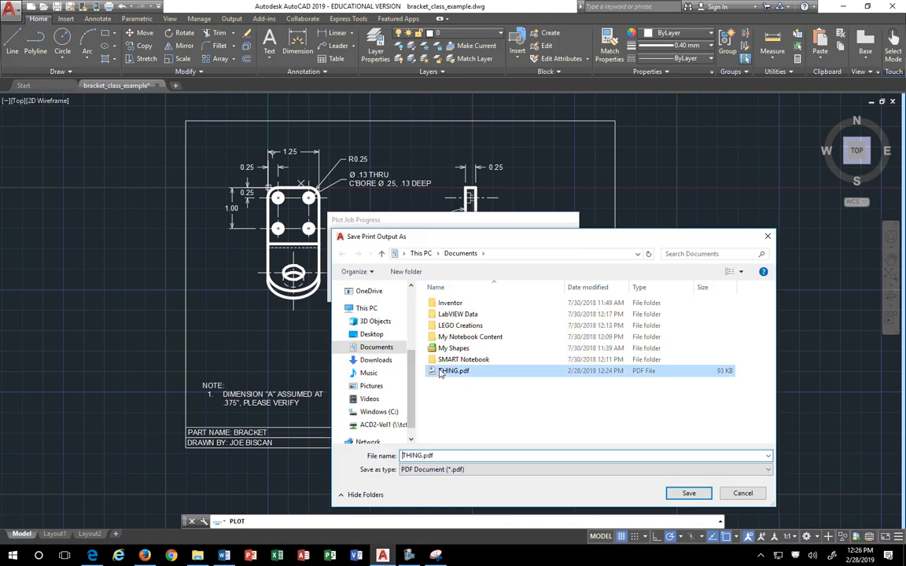
pyautogui.click(529, 455)
pyautogui.click(527, 455)
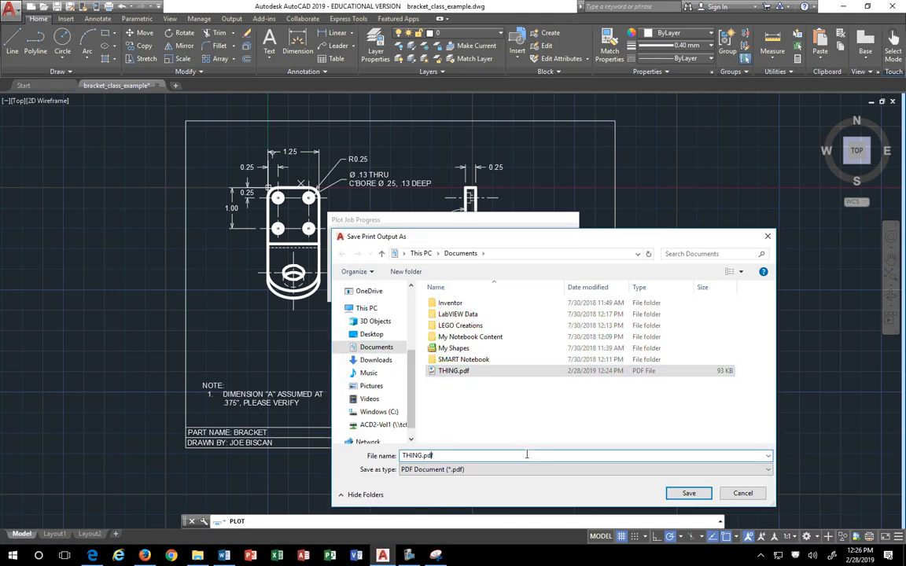
pyautogui.press('Return')
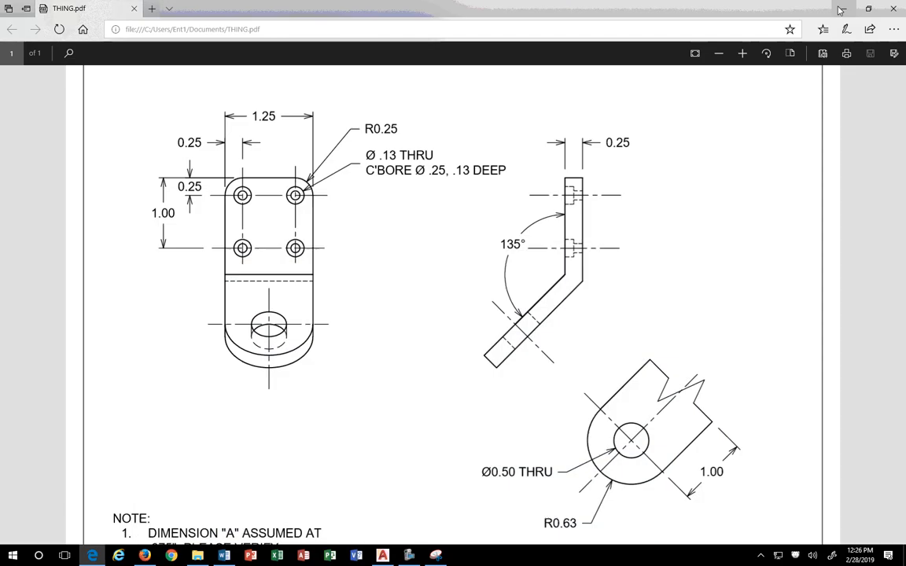
# Open THING2.pdf from the recent files and arrange it and THING.pdf side by side in separate browser windows.
pyautogui.moveTo(543, 5); pyautogui.dragTo(904, 158)
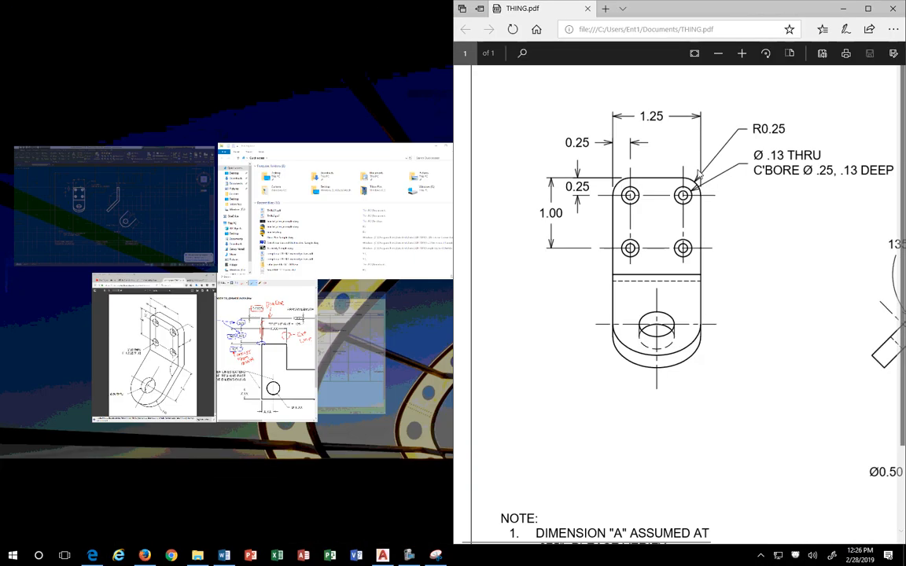
pyautogui.click(286, 259)
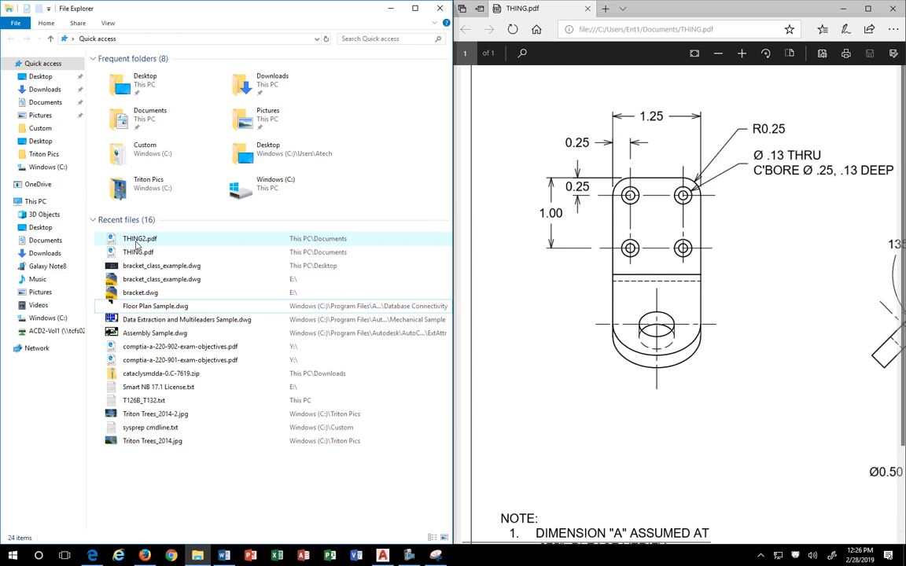
pyautogui.doubleClick(138, 238)
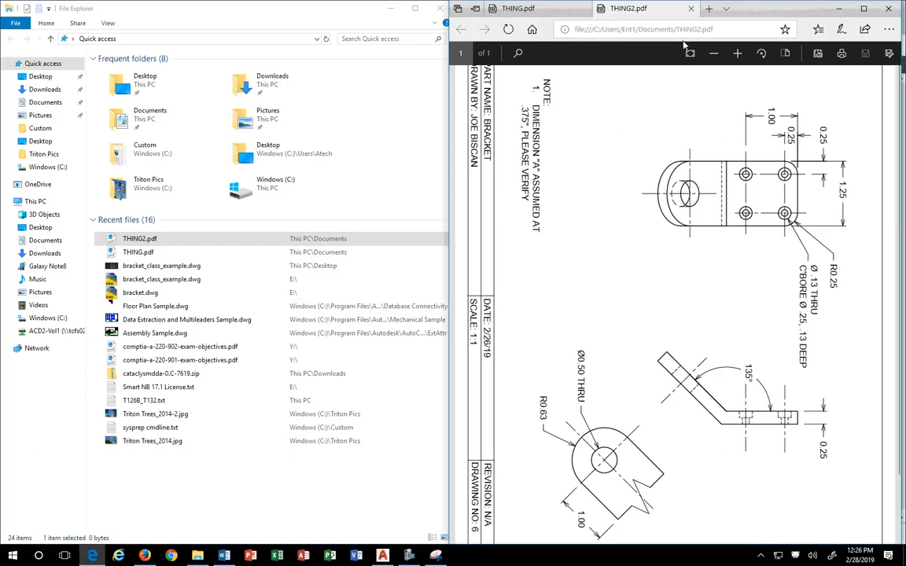
pyautogui.moveTo(683, 9); pyautogui.dragTo(1, 236)
pyautogui.click(69, 8)
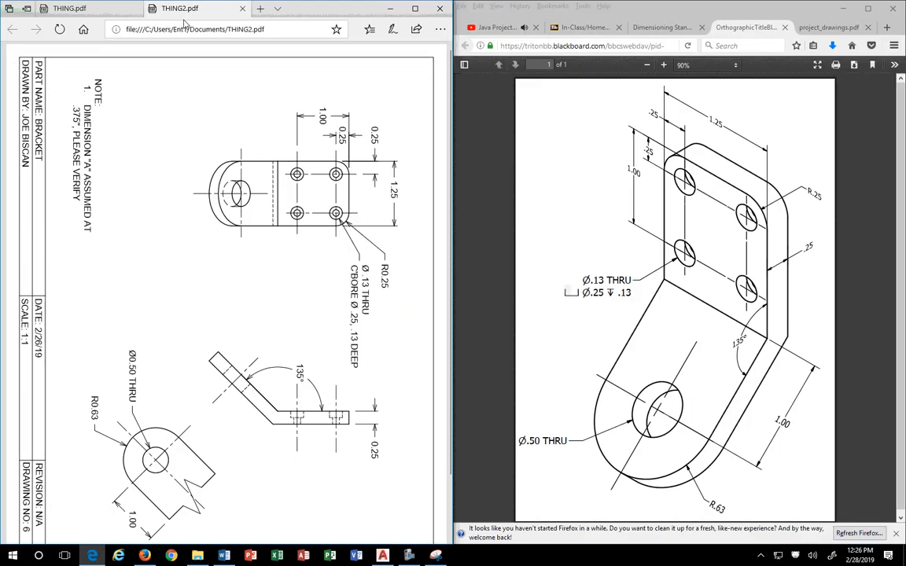
pyautogui.moveTo(69, 8); pyautogui.dragTo(905, 32)
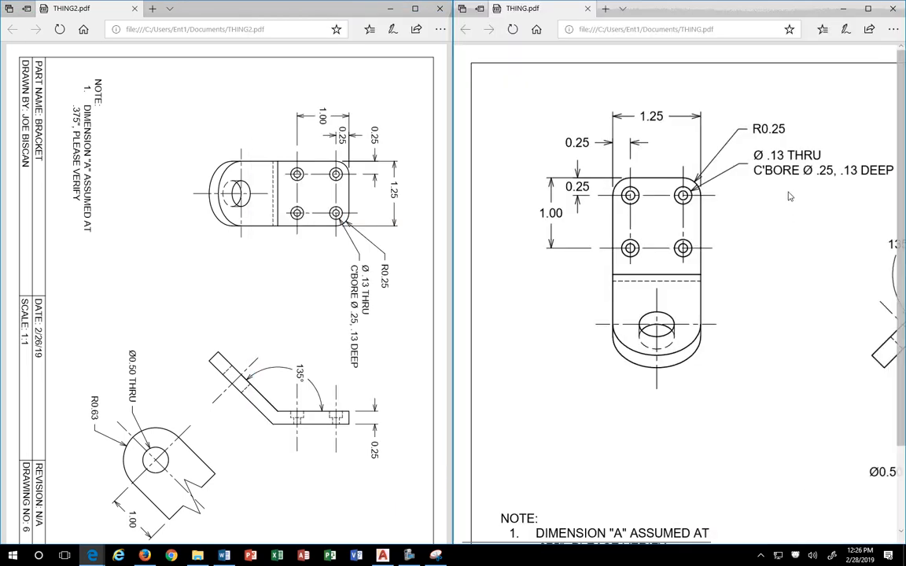
# Rotate THING2.pdf until the drawing reads upright and place its window back beside THING.pdf.
pyautogui.click(440, 29)
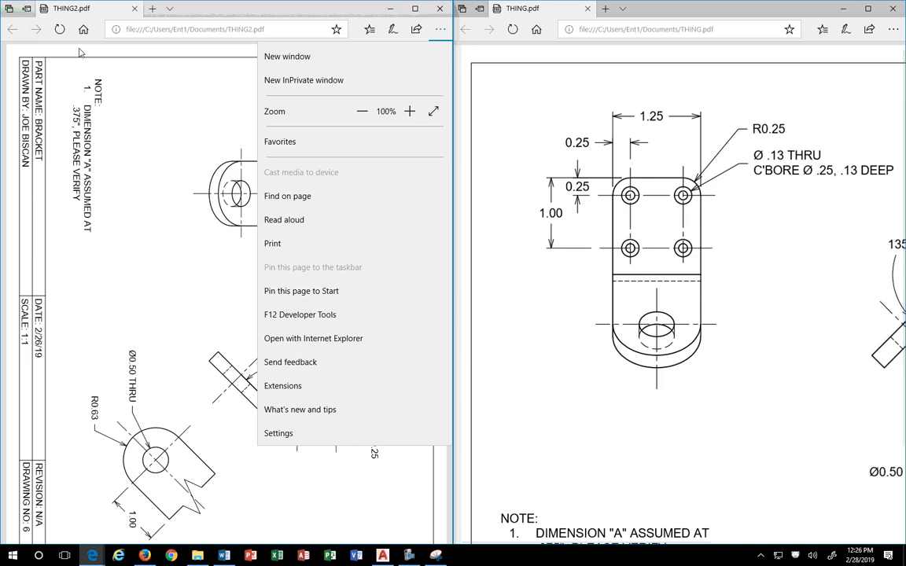
pyautogui.click(59, 29)
pyautogui.click(59, 29)
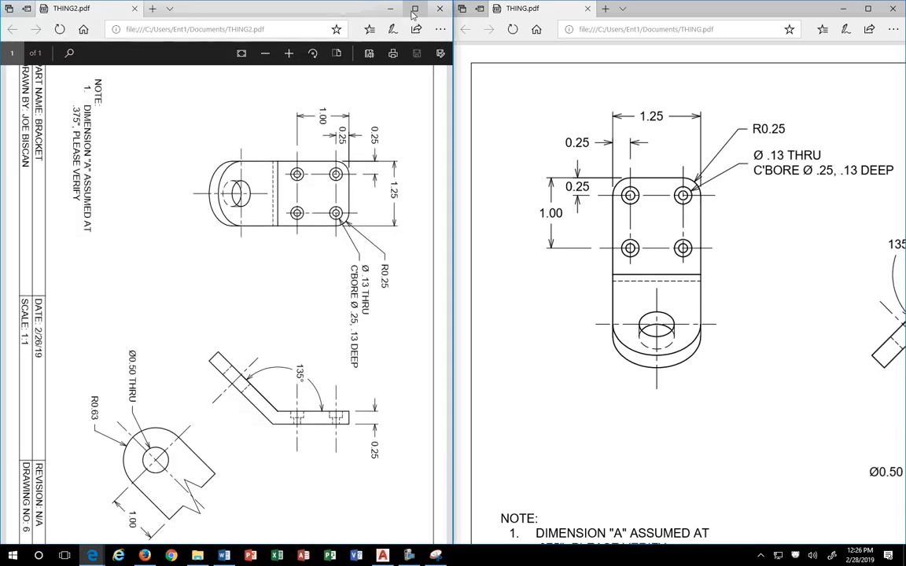
pyautogui.doubleClick(376, 11)
pyautogui.click(766, 52)
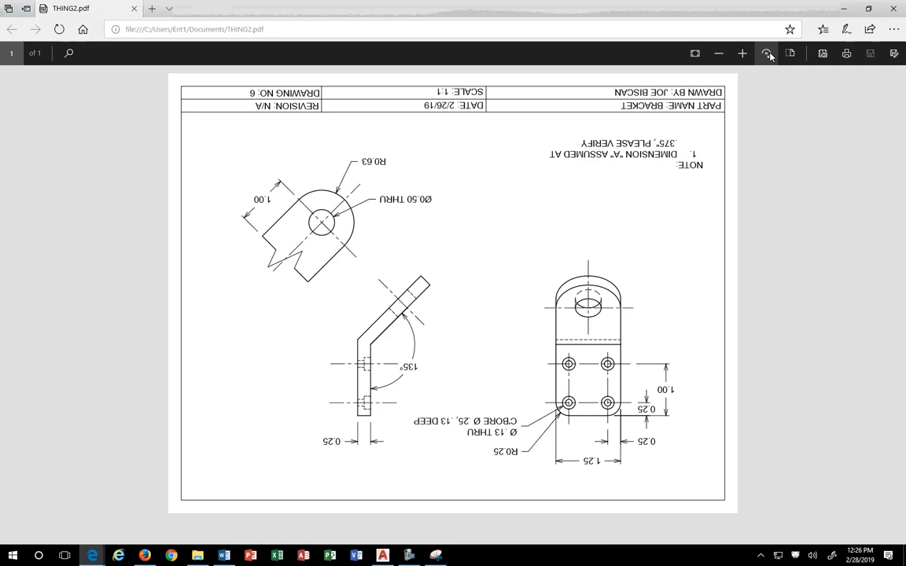
pyautogui.click(766, 53)
pyautogui.click(766, 53)
pyautogui.moveTo(588, 5); pyautogui.dragTo(3, 313)
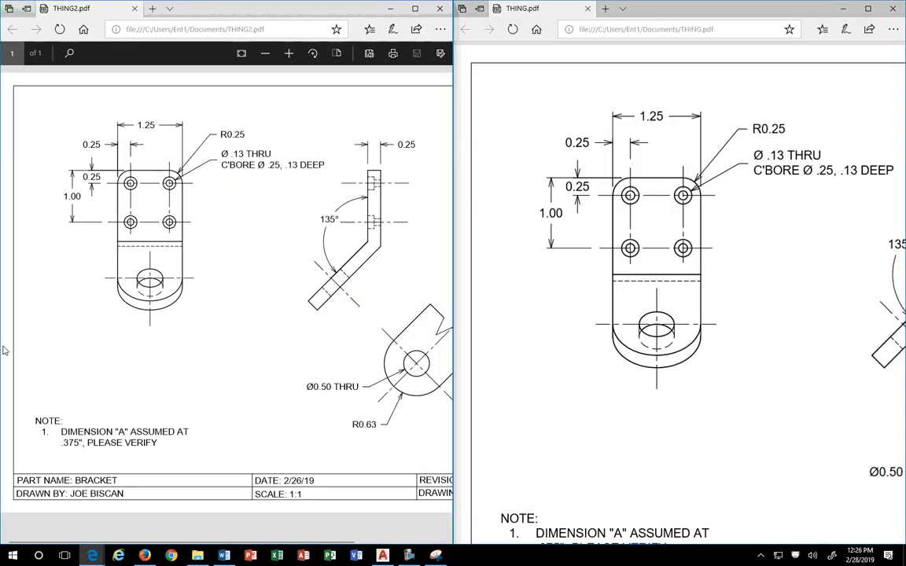
# Compare the outline and thin-line weights of the front view at similar magnification in THING2.pdf and THING.pdf.
pyautogui.keyDown('ctrl'); pyautogui.scroll(5, 101, 158); pyautogui.keyUp('ctrl')
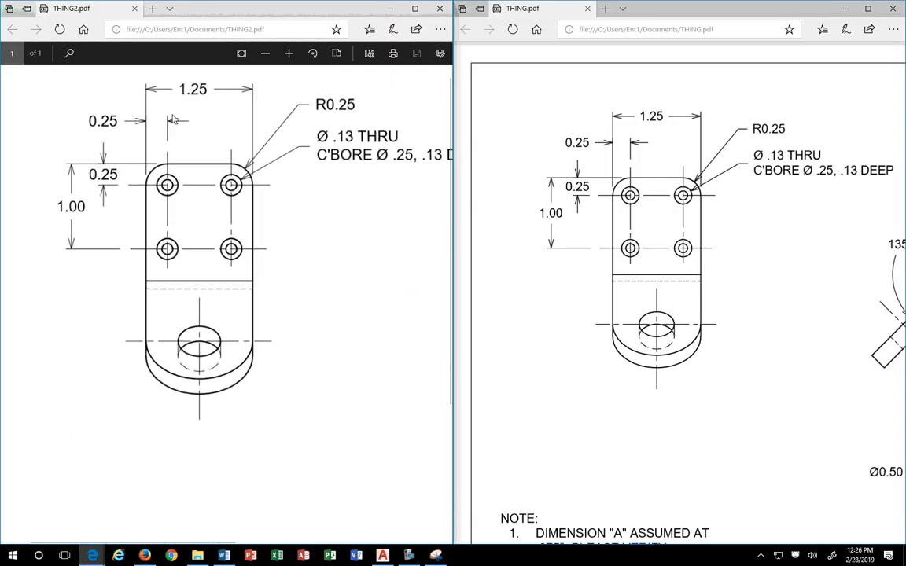
pyautogui.scroll(2, 152, 125)
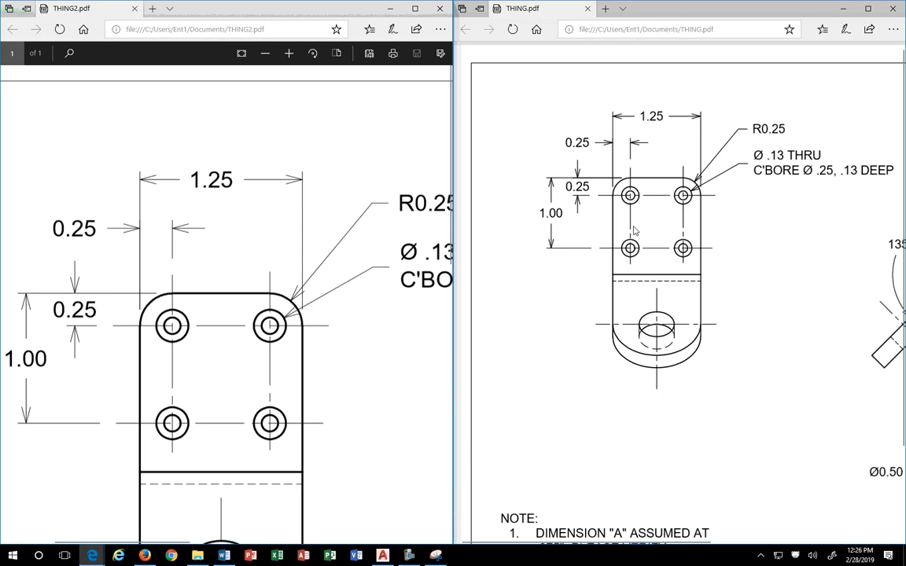
pyautogui.keyDown('ctrl'); pyautogui.scroll(4, 638, 207); pyautogui.keyUp('ctrl')
pyautogui.scroll(3, 556, 203)
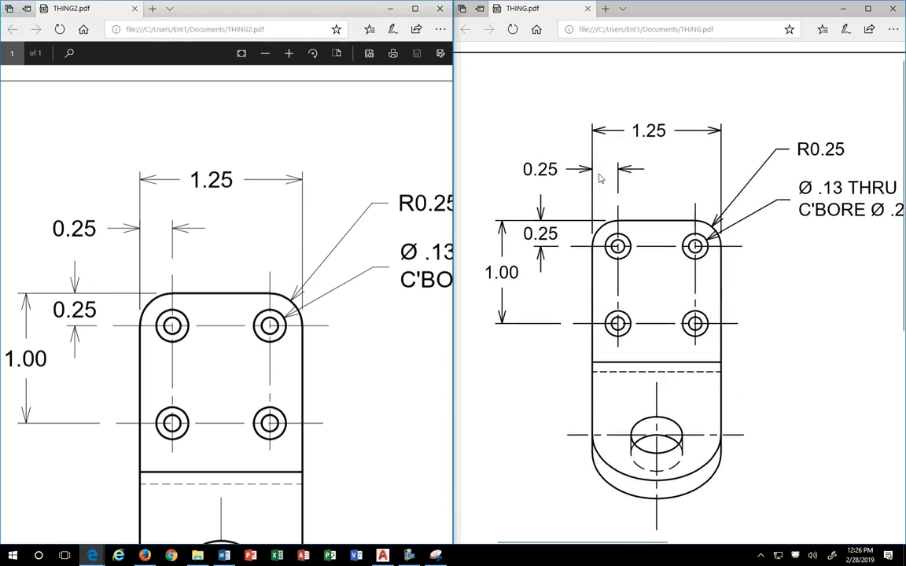
pyautogui.keyDown('ctrl'); pyautogui.scroll(2, 478, 213); pyautogui.keyUp('ctrl')
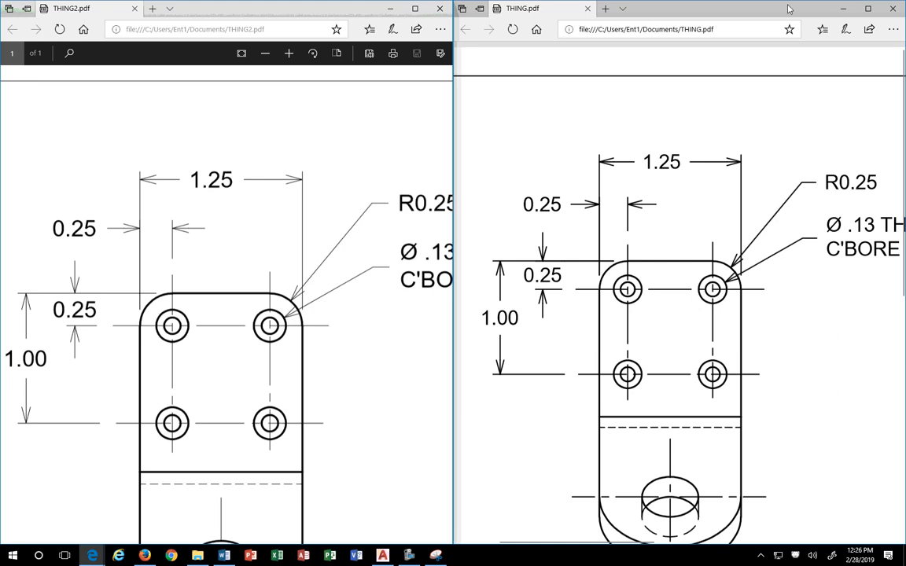
# Minimize the PDF and reference windows, switch back to AutoCAD and examine the bracket's front view.
pyautogui.click(390, 8)
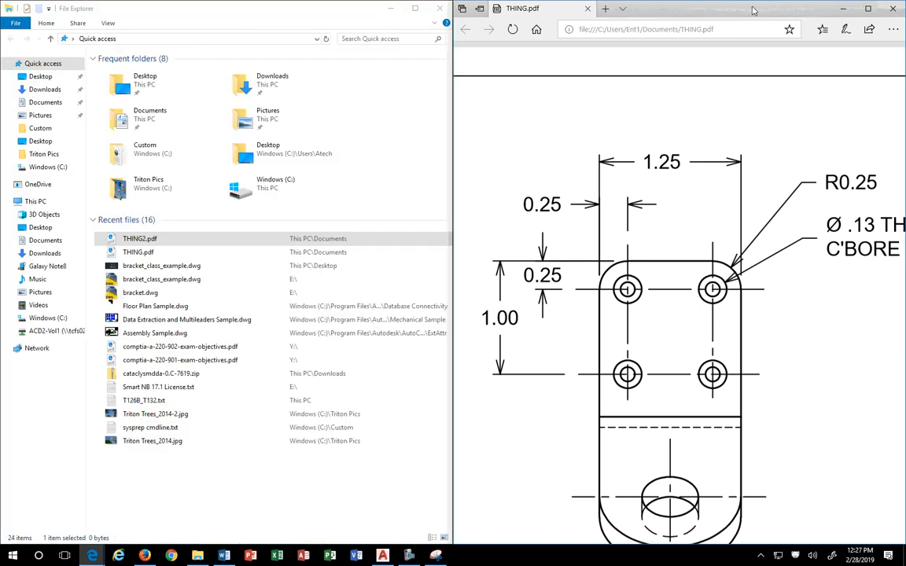
pyautogui.click(844, 10)
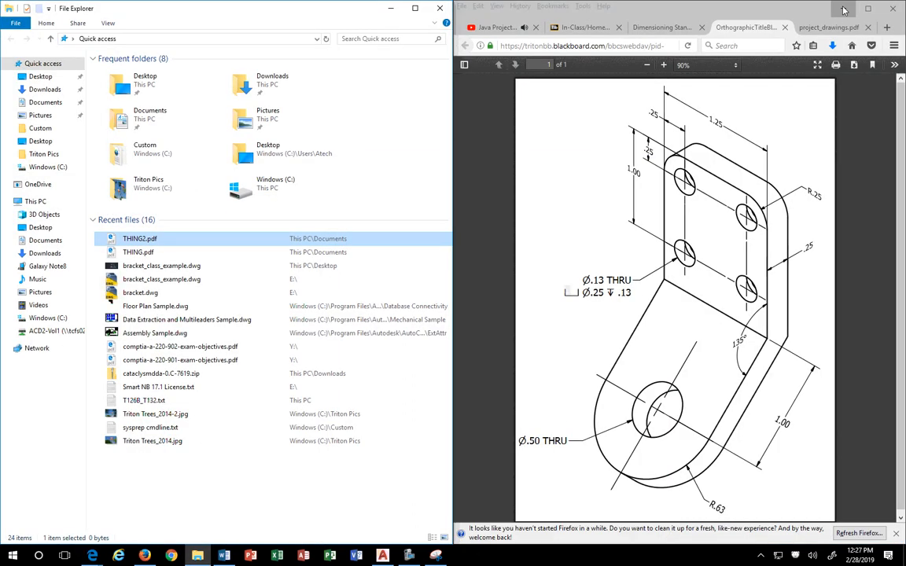
pyautogui.click(844, 10)
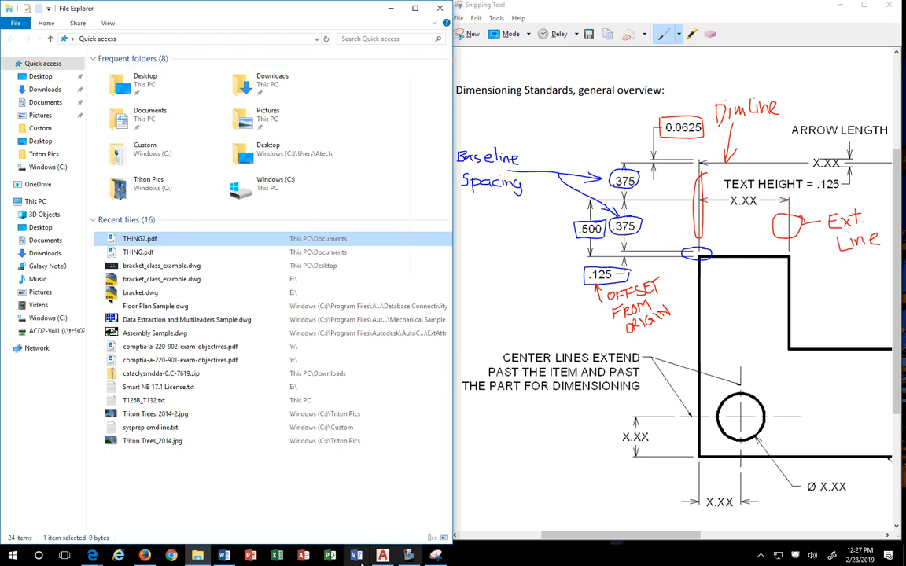
pyautogui.click(382, 556)
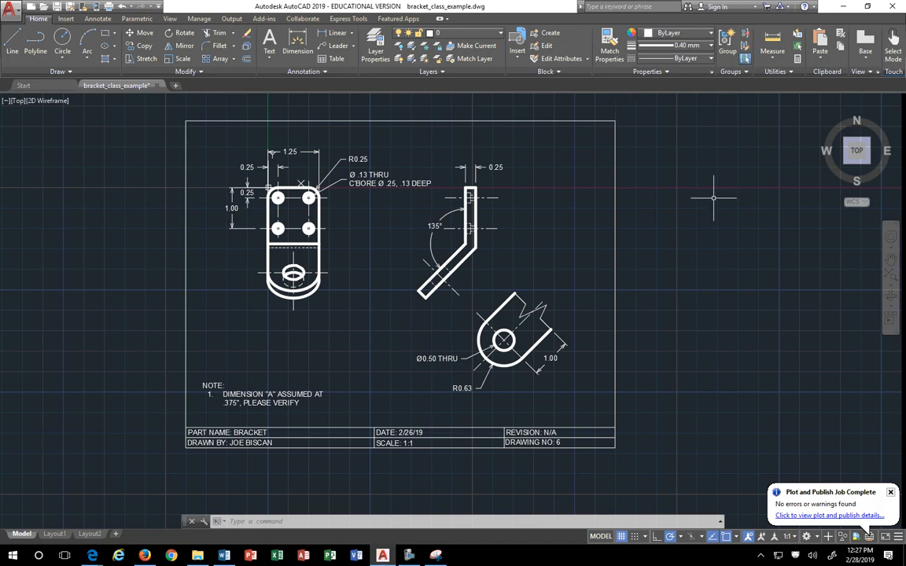
pyautogui.scroll(4, 185, 148)
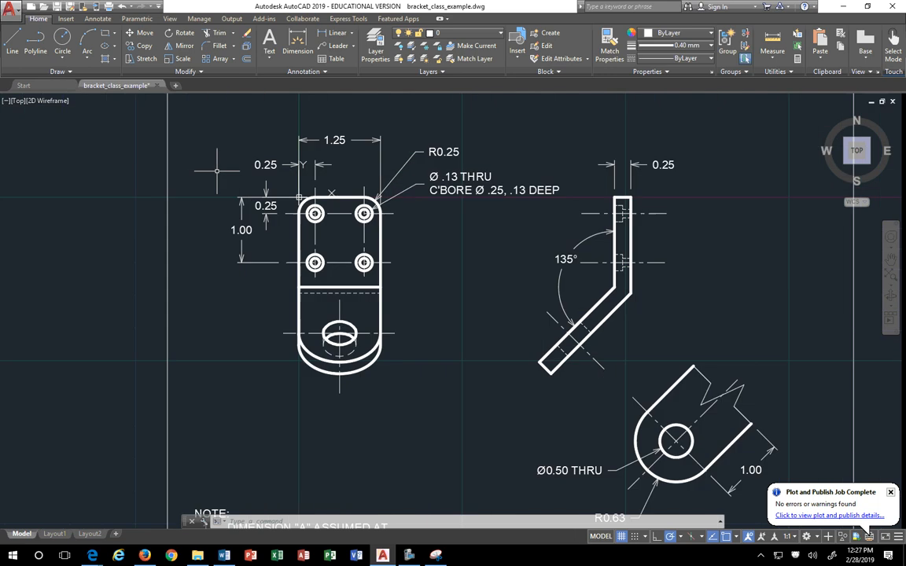
pyautogui.scroll(-2, 365, 205)
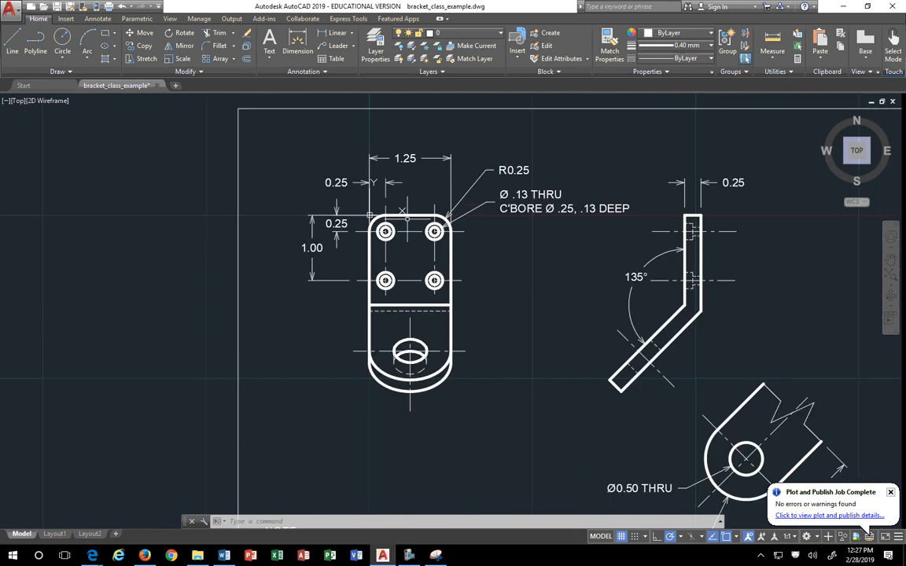